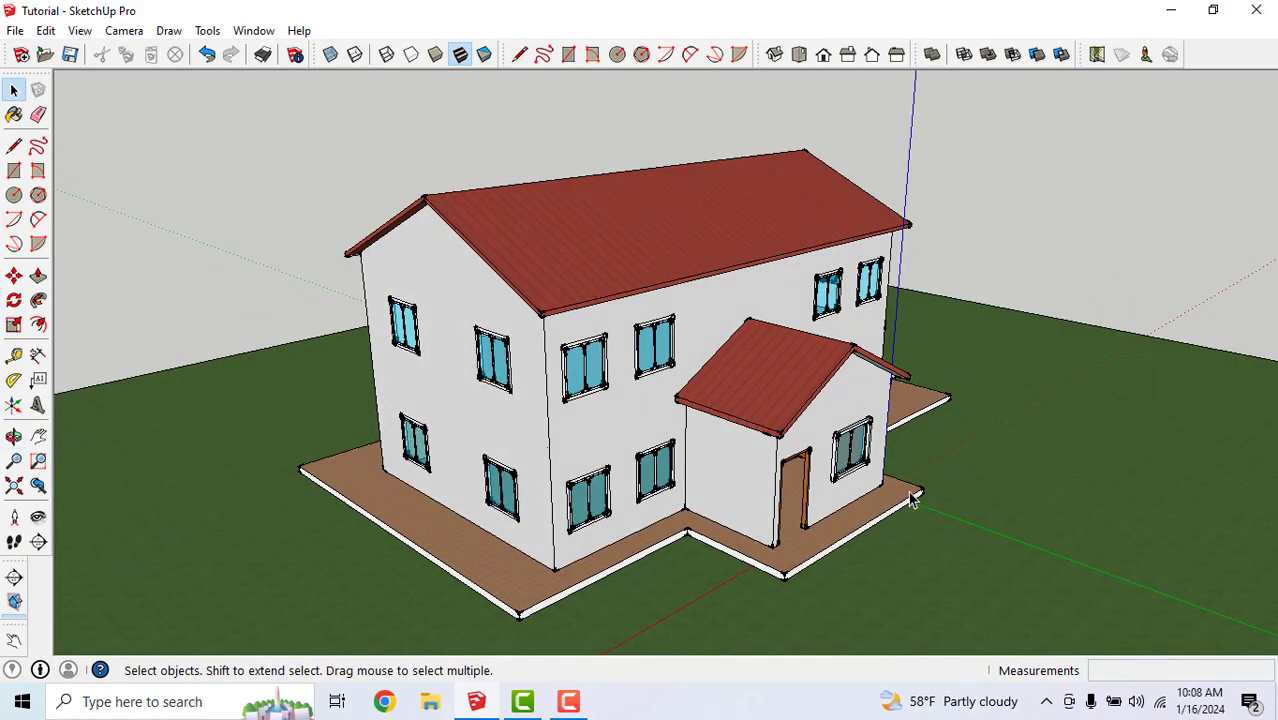
middle_drag(912, 500, 788, 500)
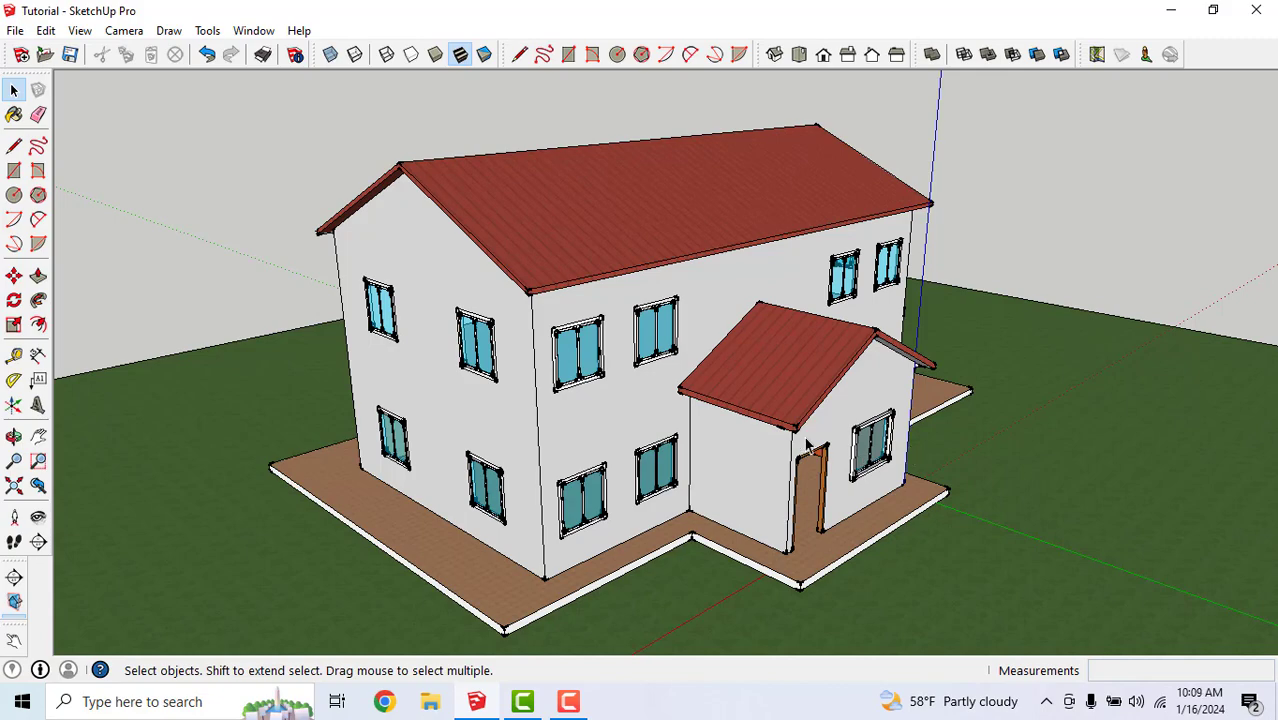
middle_drag(815, 445, 727, 448)
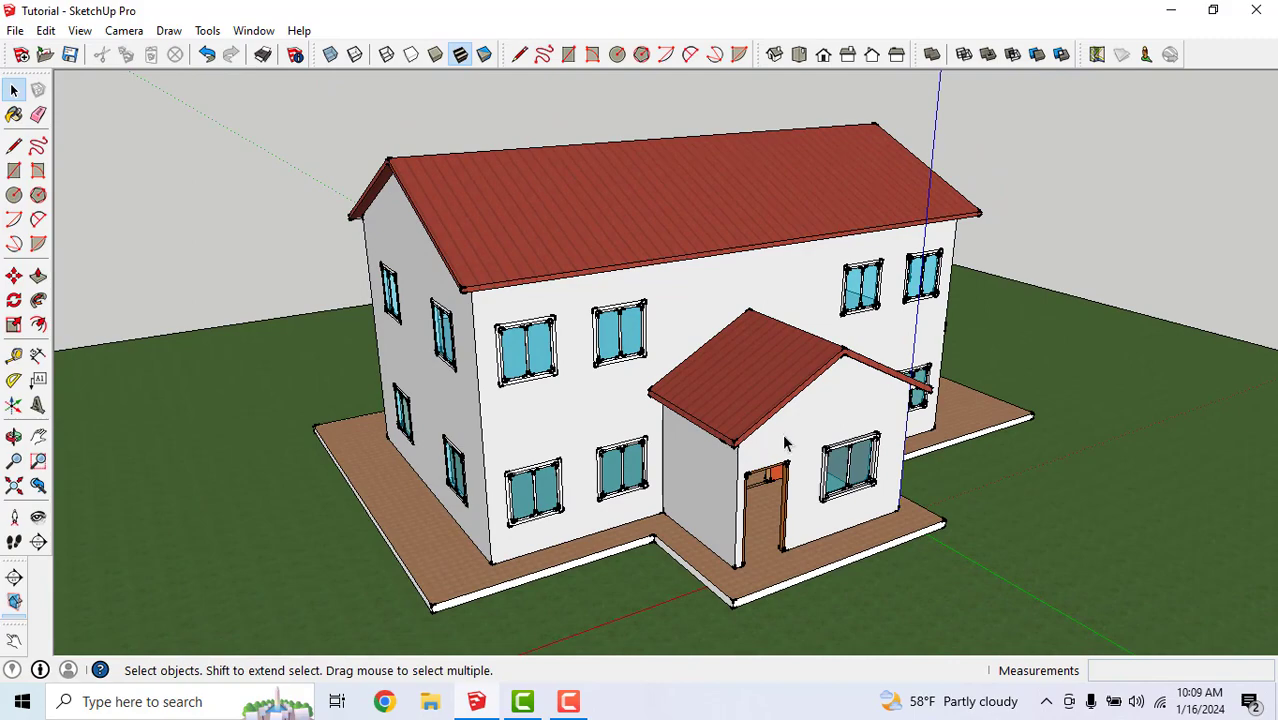
middle_drag(883, 395, 555, 366)
scroll(727, 415, up, 5)
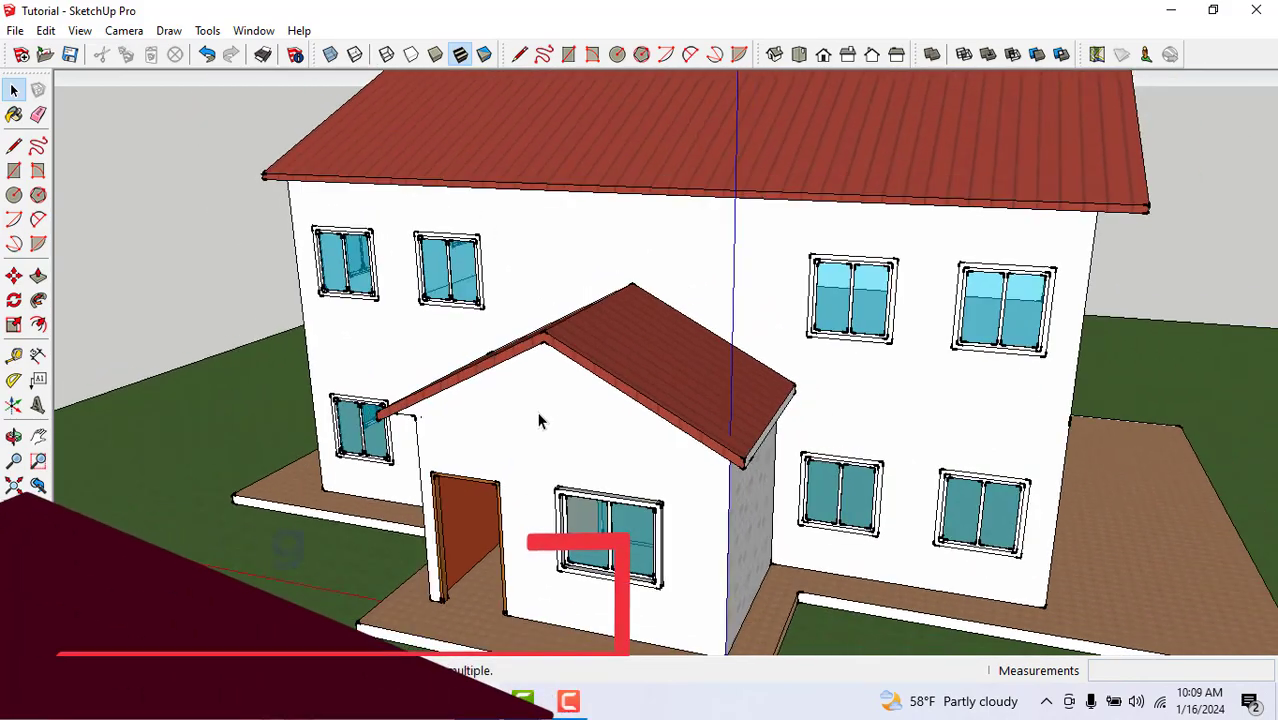
middle_drag(538, 421, 804, 382)
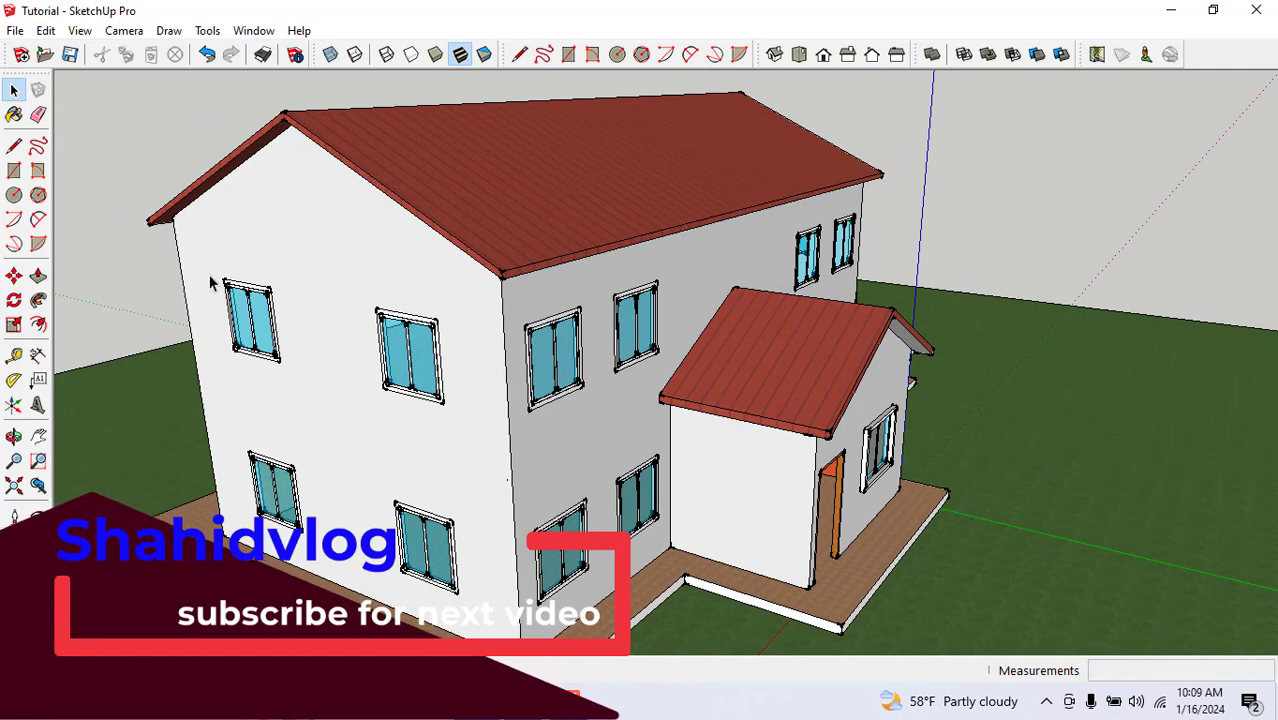
Push/Pull the outer frame of the upper-floor window at the far end of the gable wall outward from the wall
scroll(212, 284, up, 5)
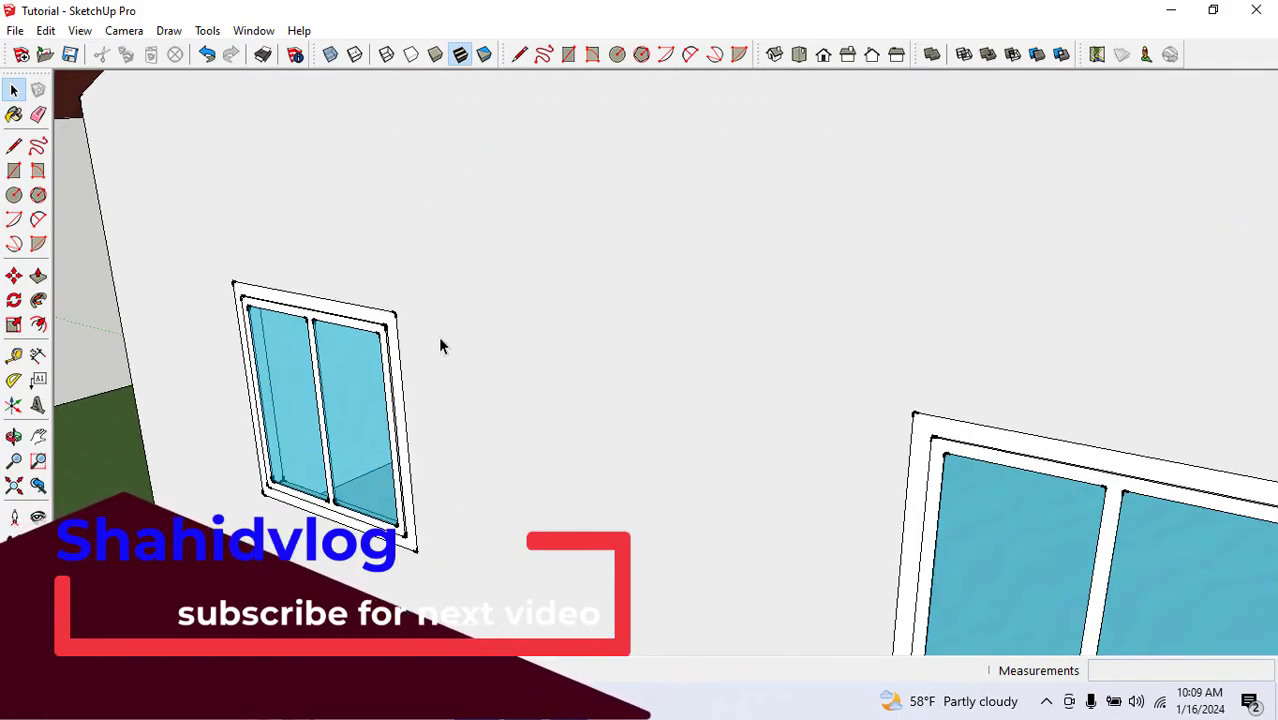
scroll(481, 418, down, 3)
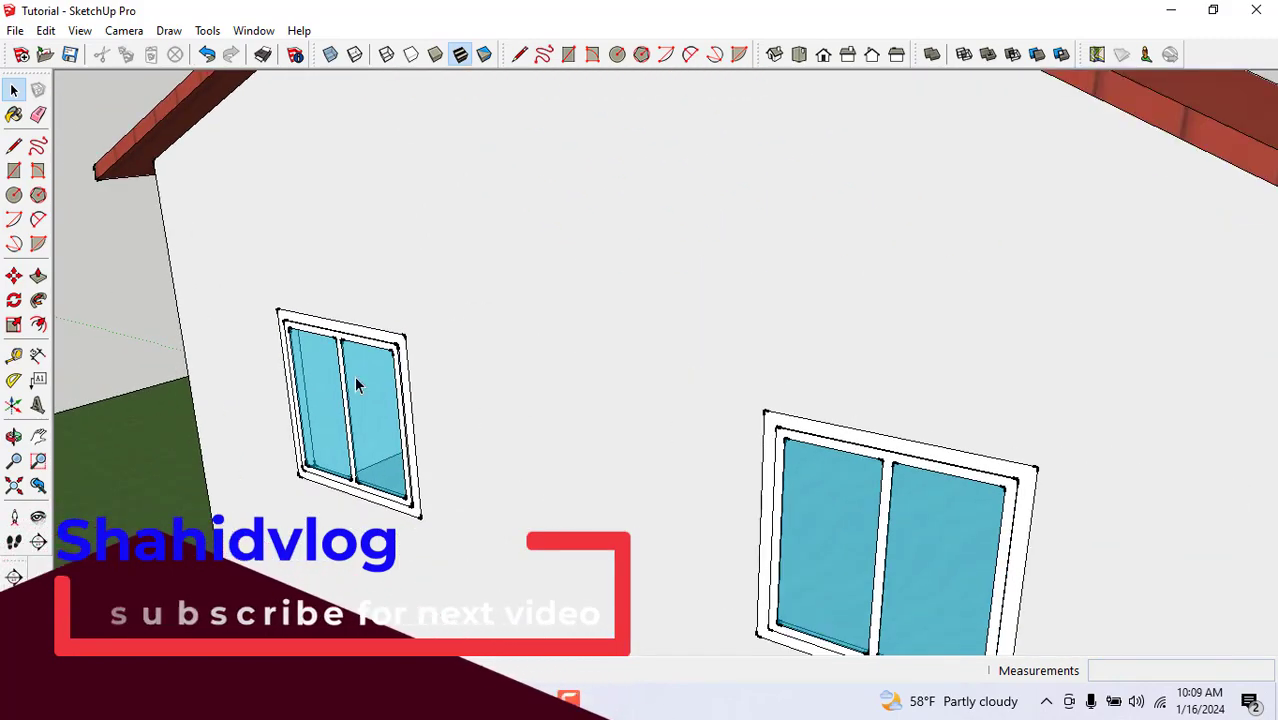
click(38, 275)
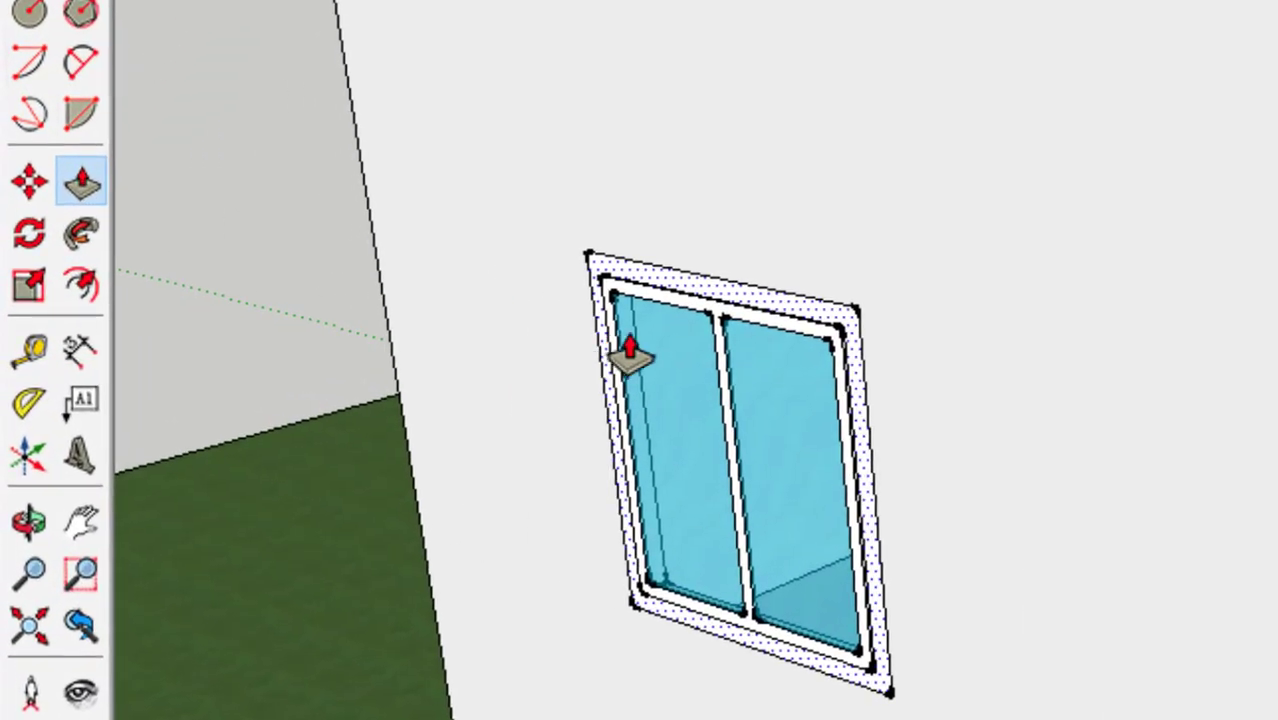
scroll(716, 325, up, 3)
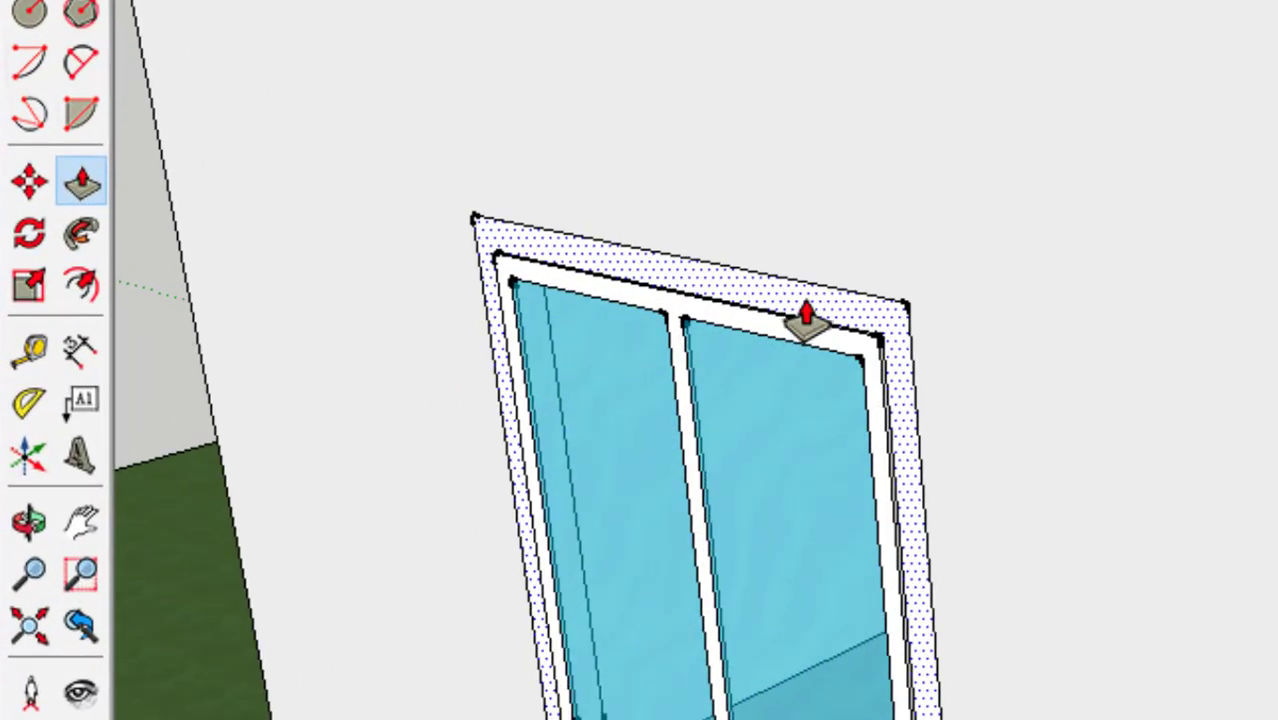
scroll(806, 322, down, 2)
drag(801, 310, 776, 322)
scroll(1133, 271, down, 3)
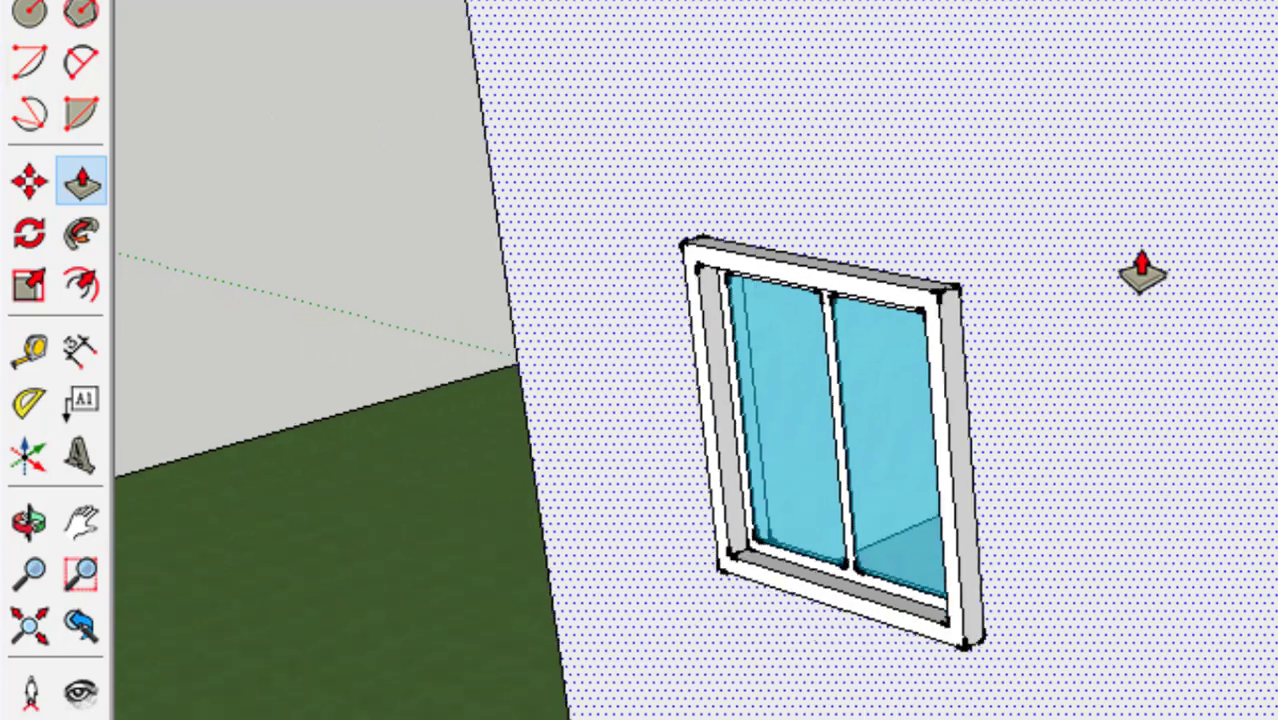
Pull the outer frame of the second upper-floor window on the gable wall out by 100 mm
middle_drag(1133, 271, 1030, 242)
scroll(1058, 397, up, 2)
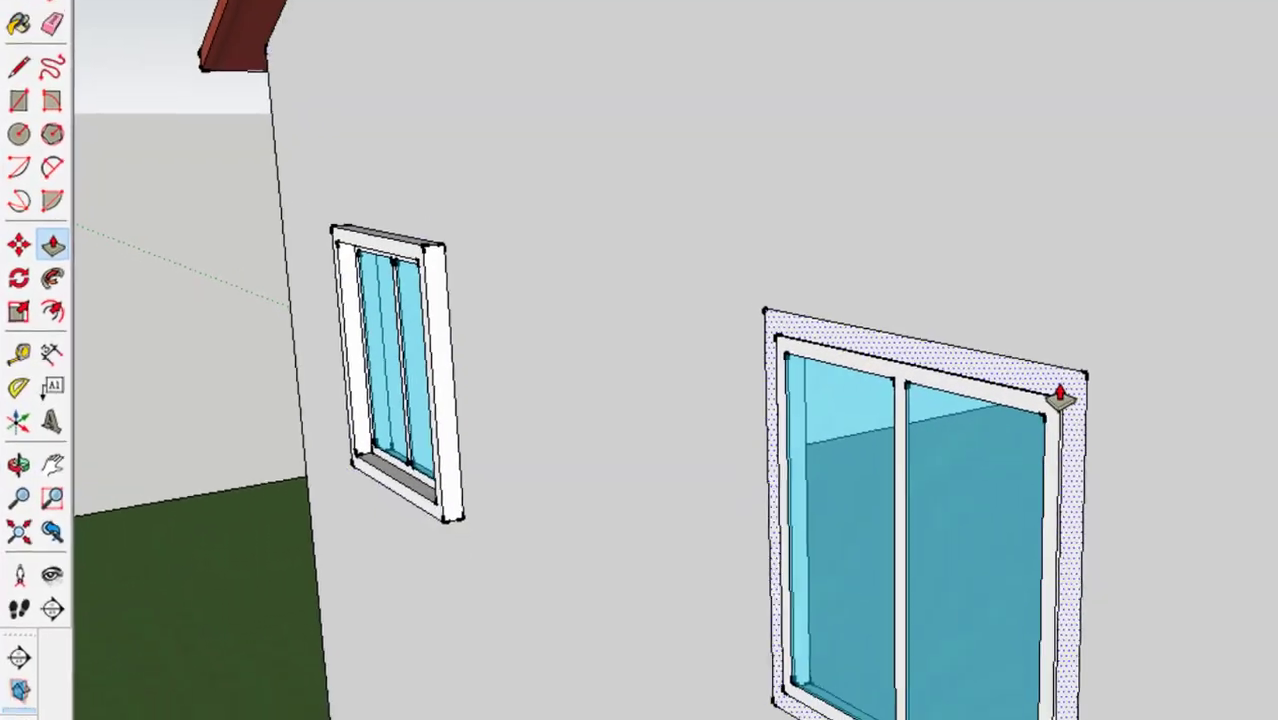
click(1058, 397)
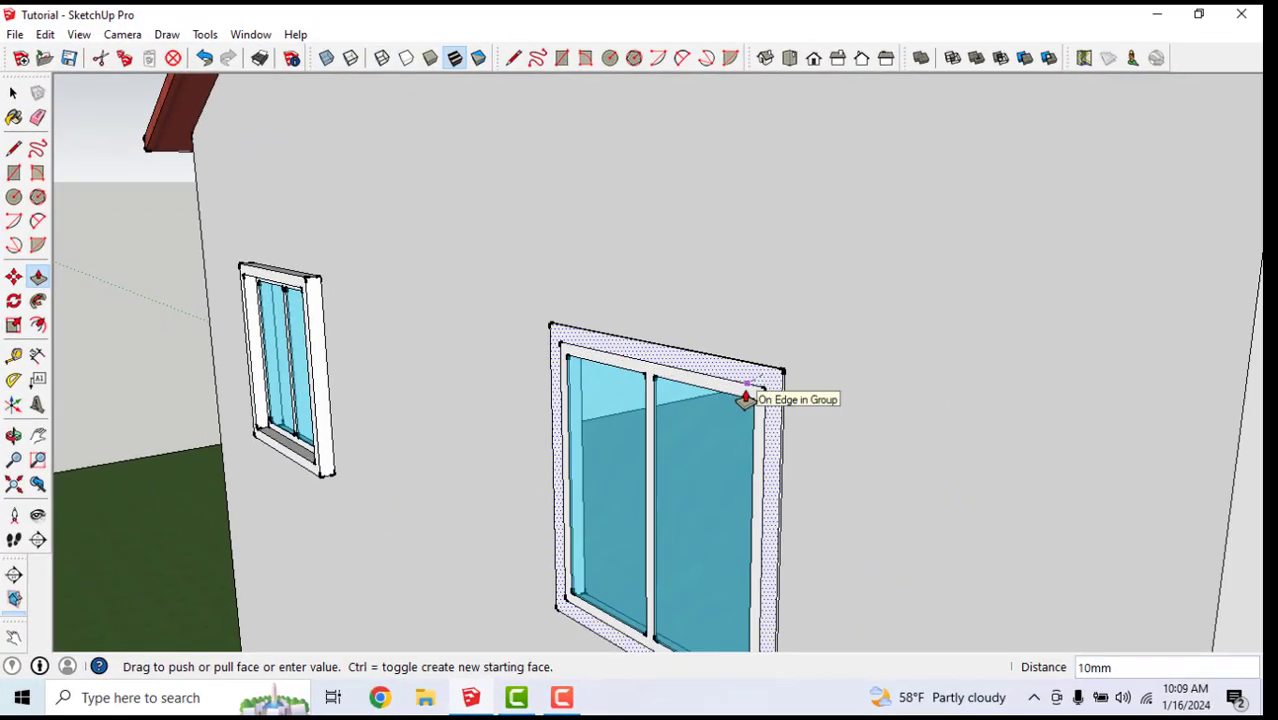
key(Return)
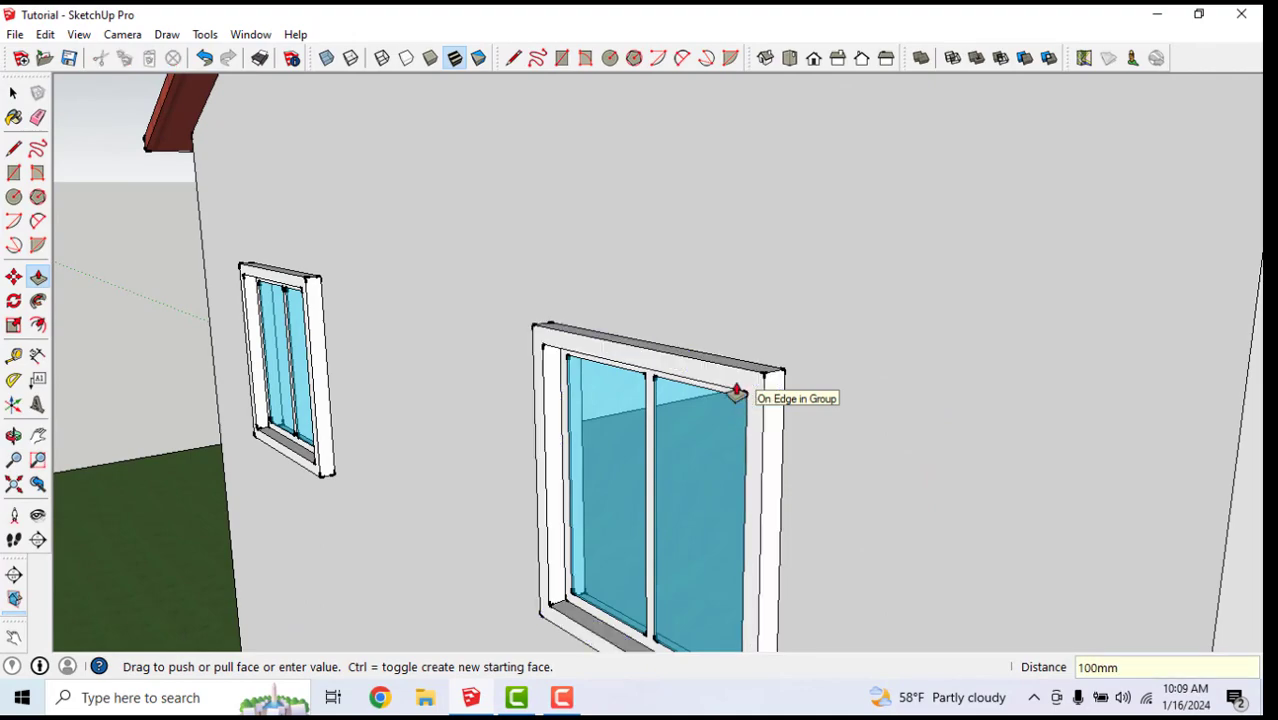
Pull the outer frames of the two upper-floor windows on the front wall nearest the gable corner out by 100 mm
scroll(736, 391, down, 3)
scroll(893, 375, up, 2)
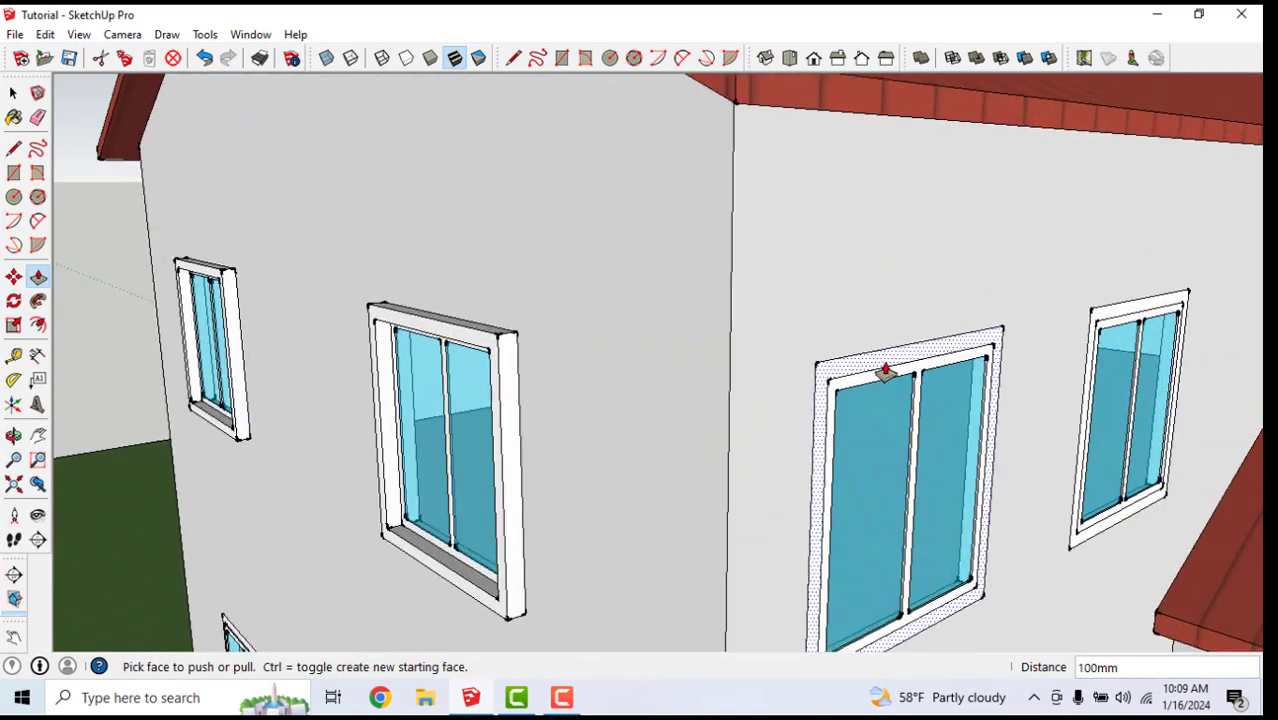
click(849, 373)
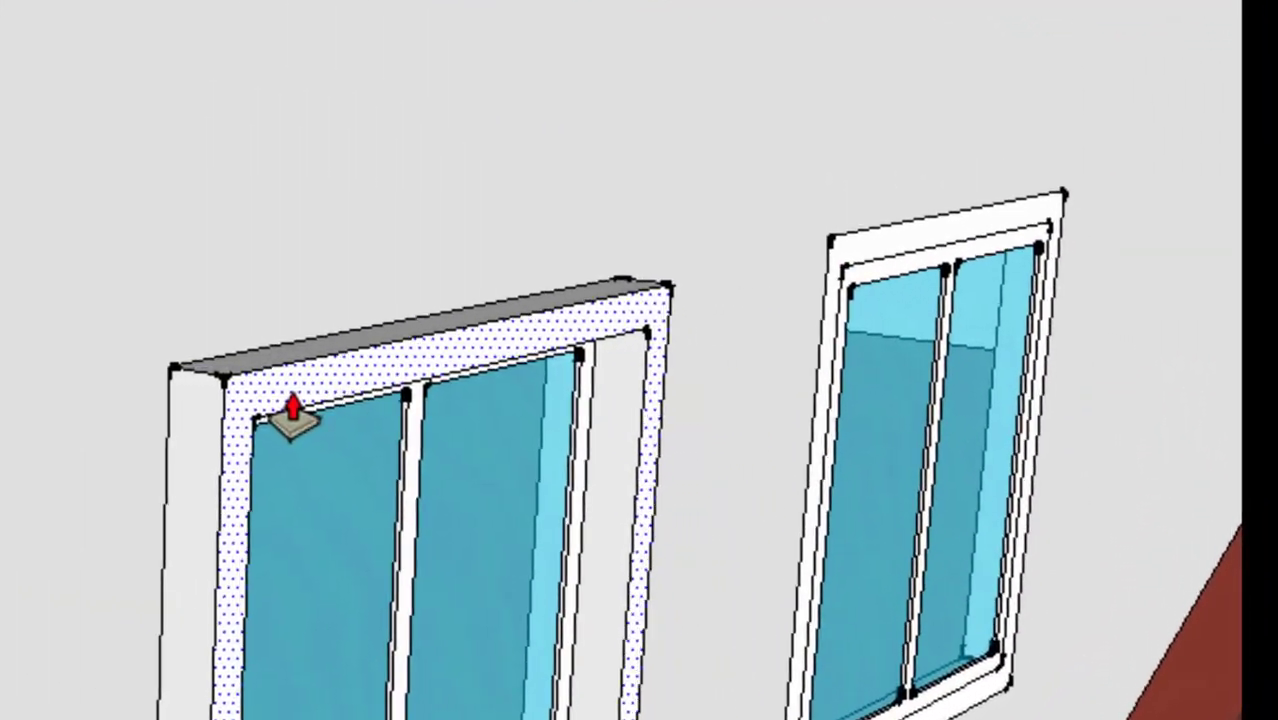
click(508, 400)
click(849, 248)
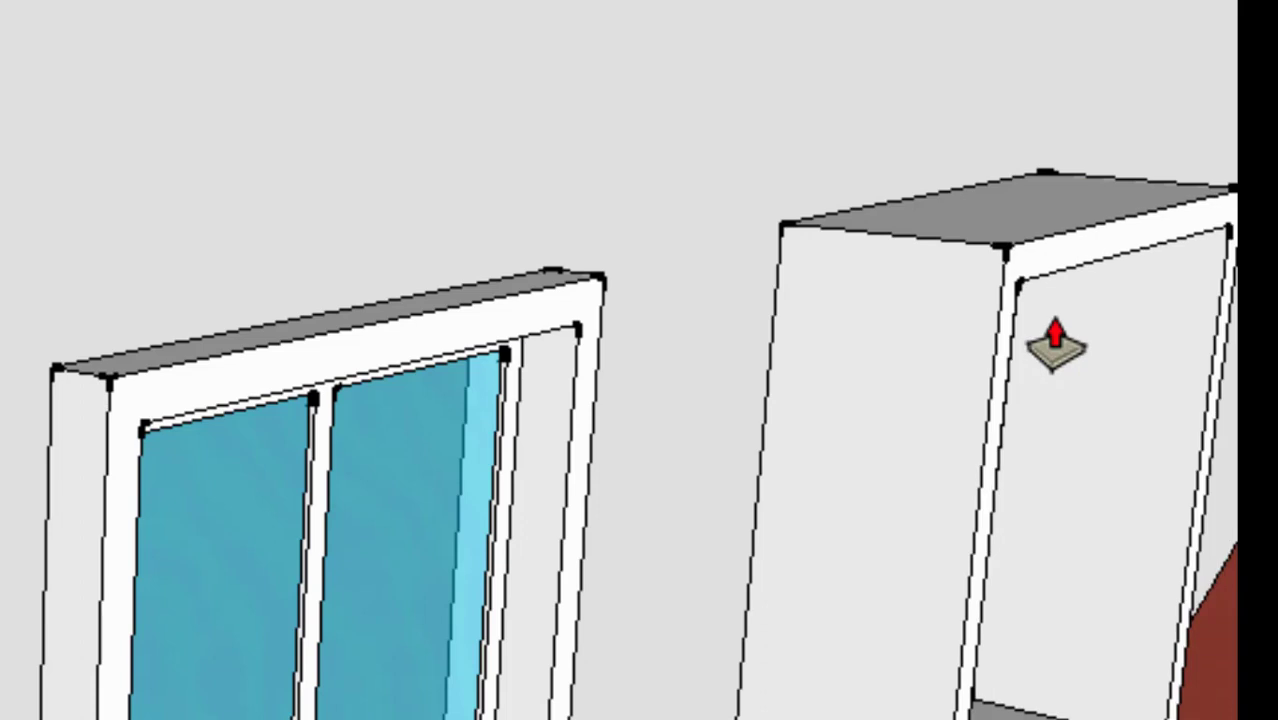
key(Escape)
Pull the outer frame of the ground-floor window at the far end of the gable wall out by 100 mm
scroll(705, 86, down, 5)
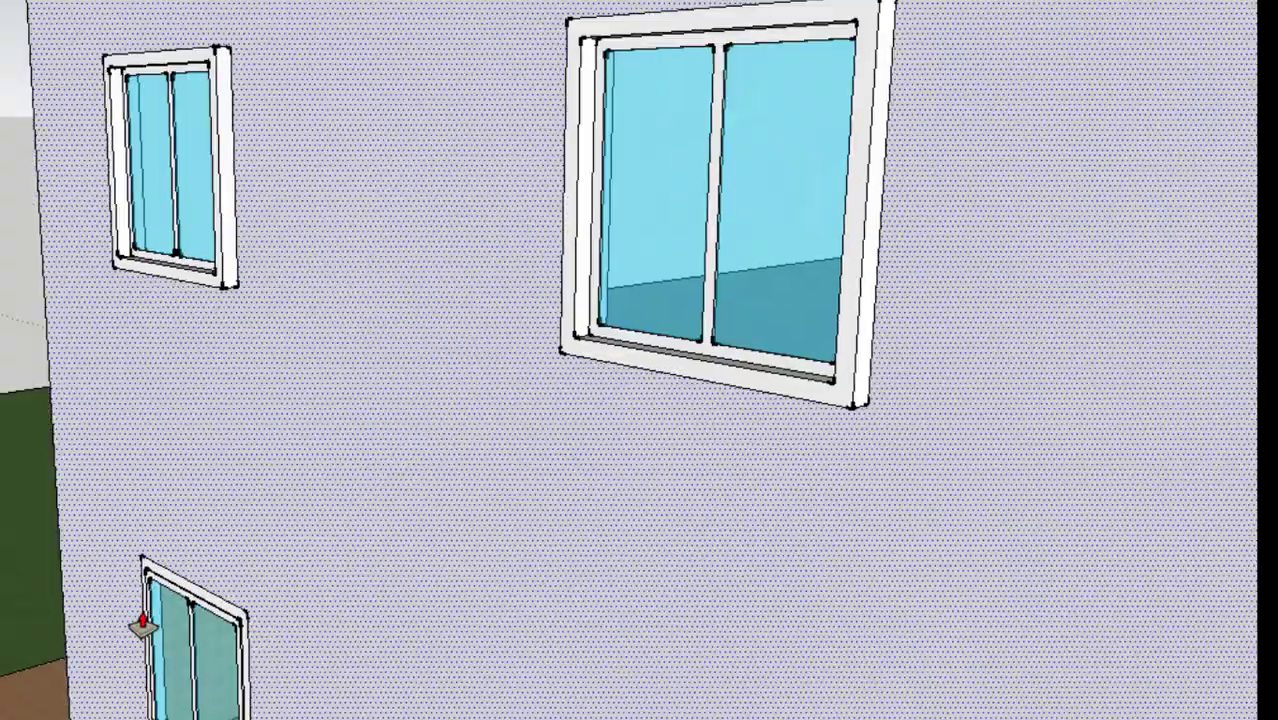
scroll(143, 625, up, 7)
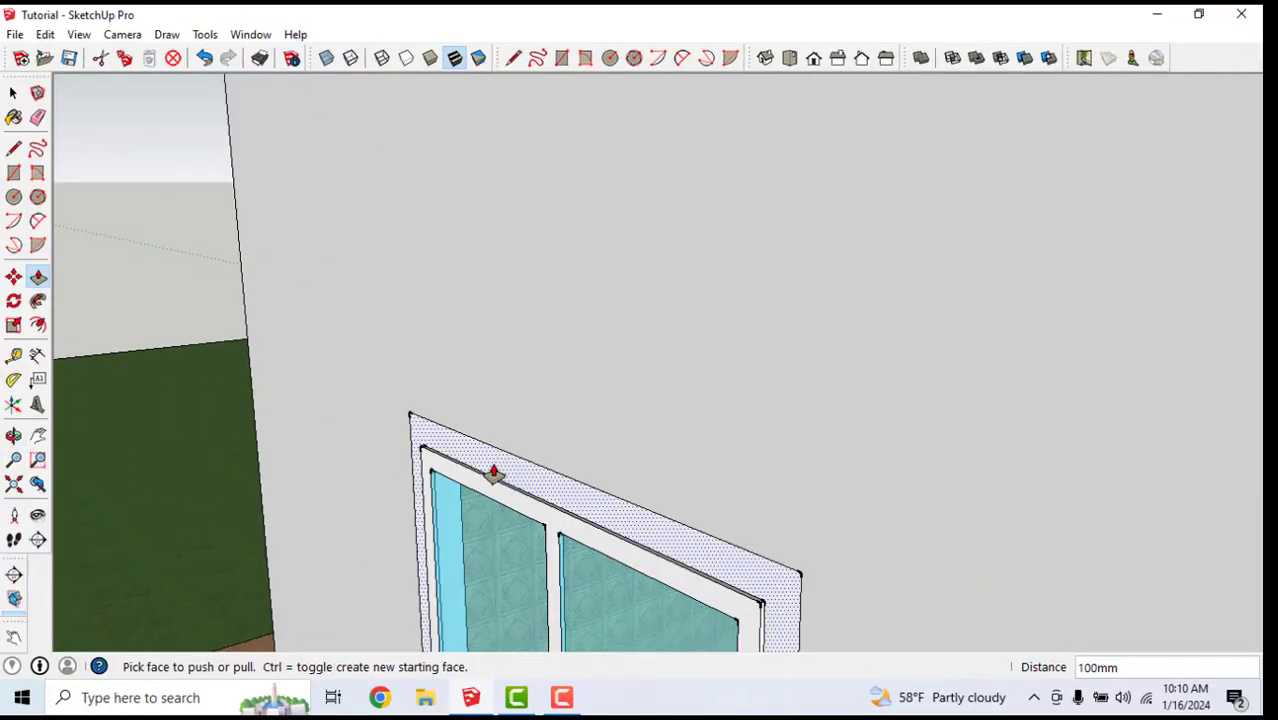
click(497, 470)
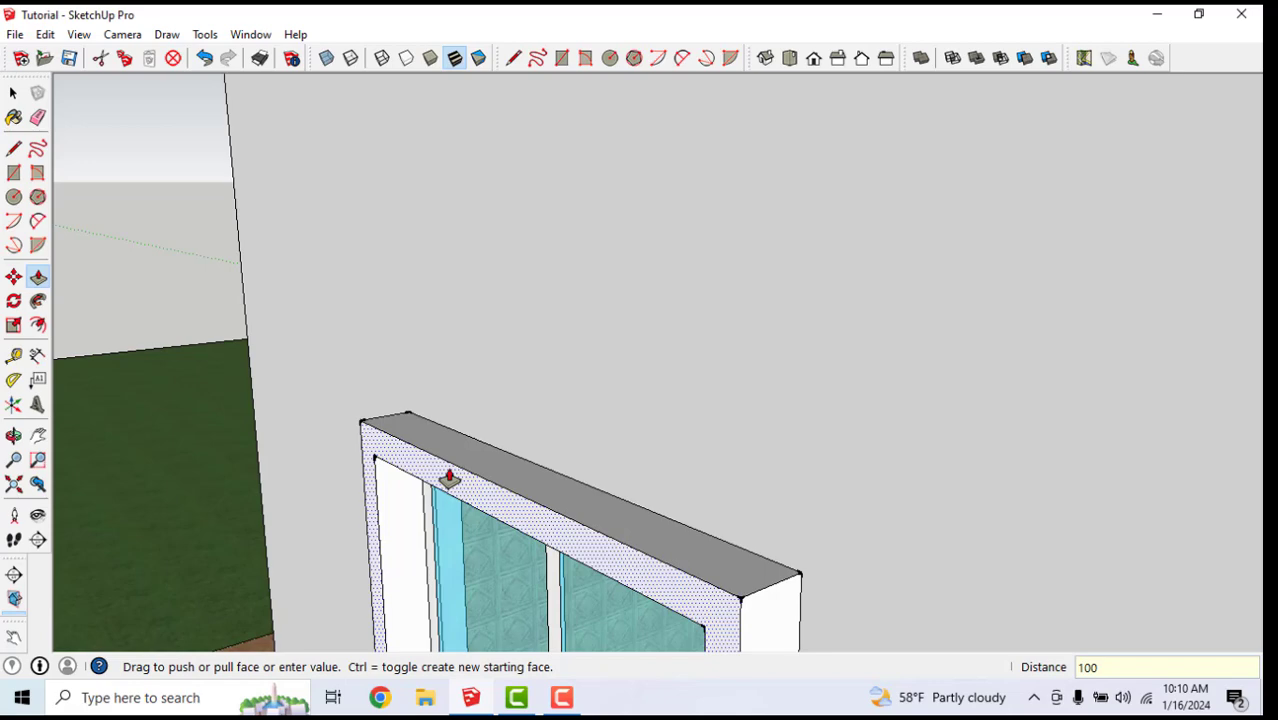
key(Return)
scroll(445, 400, down, 6)
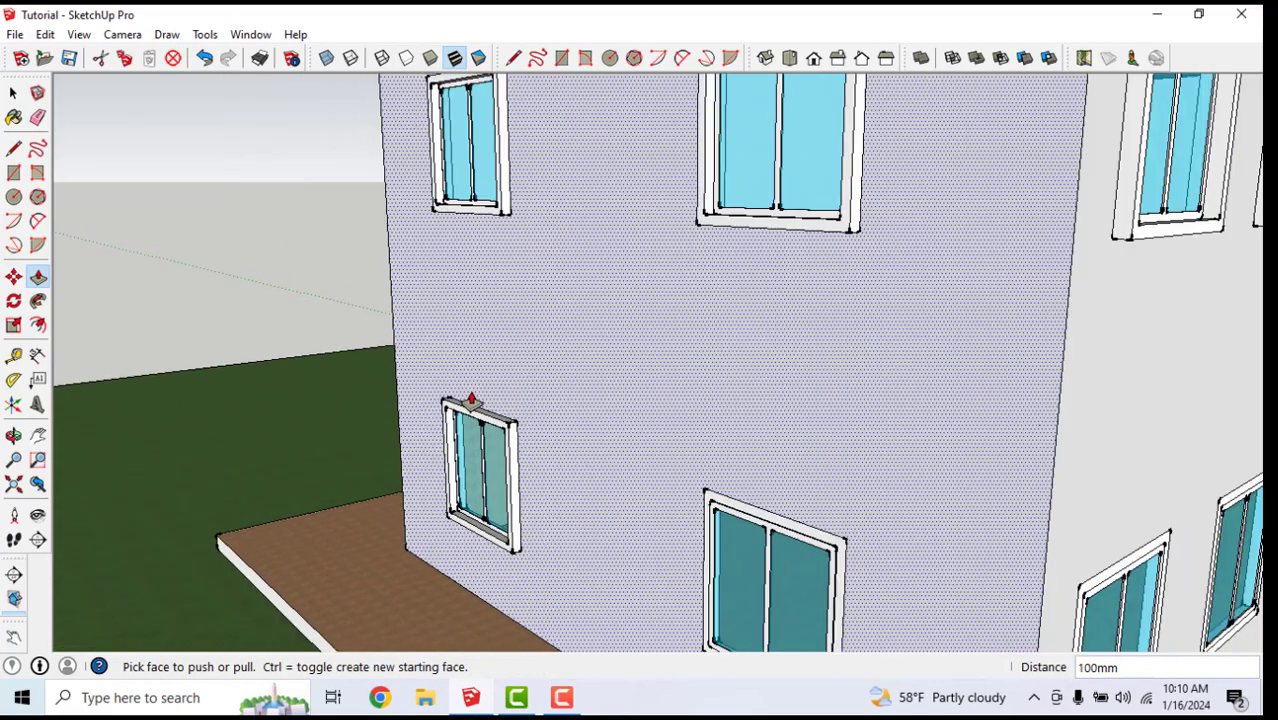
Pull out the frame of the gable wall's other ground-floor window by 100 mm, level with the neighbouring extruded frame
scroll(779, 599, up, 5)
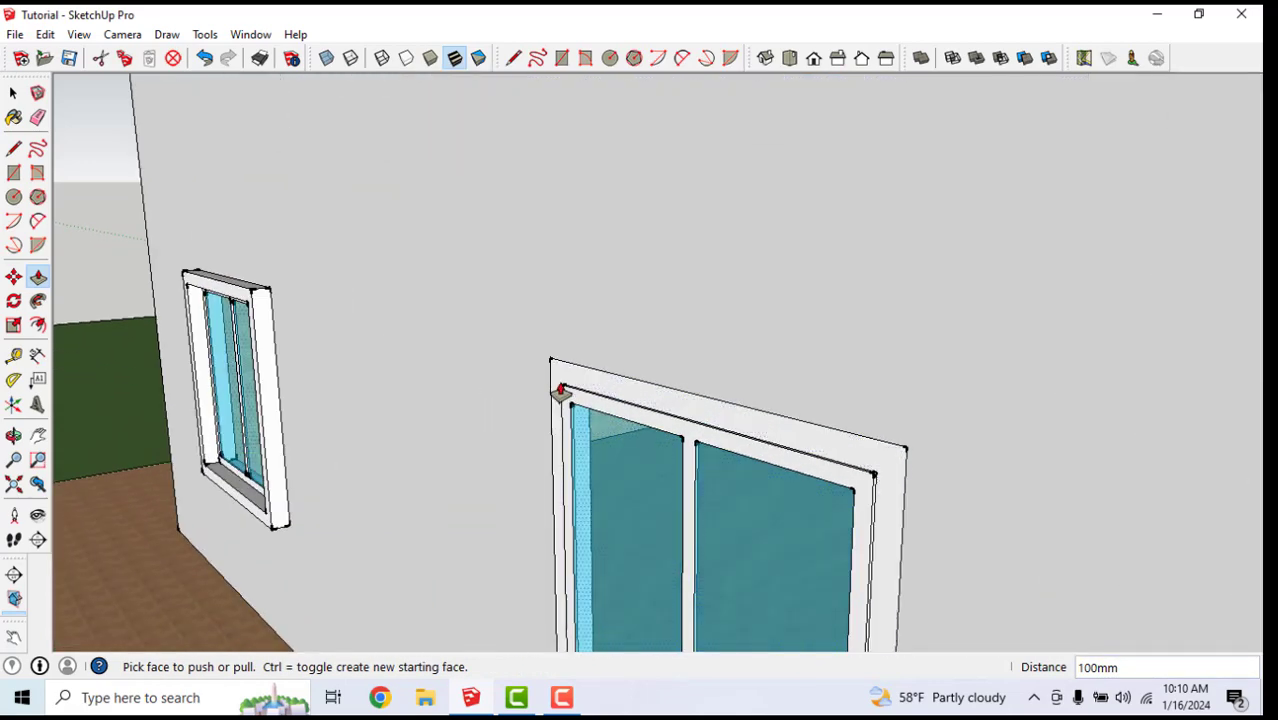
scroll(750, 417, down, 2)
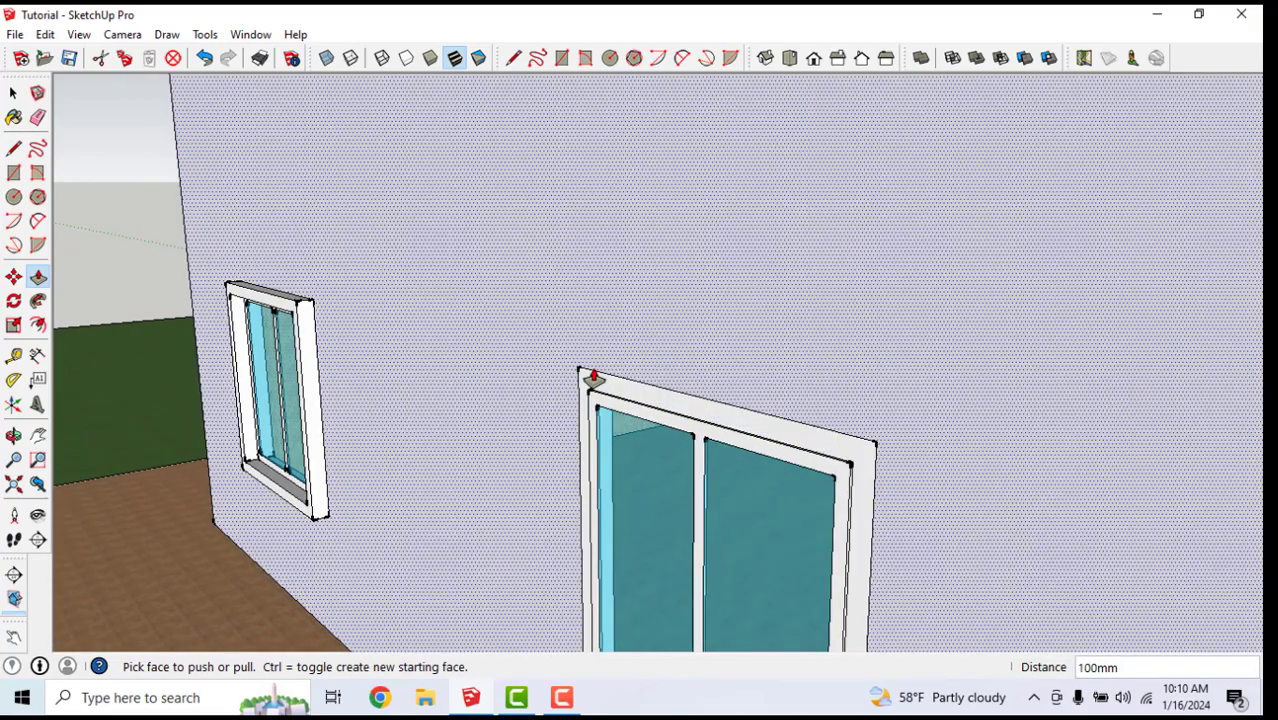
scroll(257, 286, up, 4)
scroll(467, 320, down, 1)
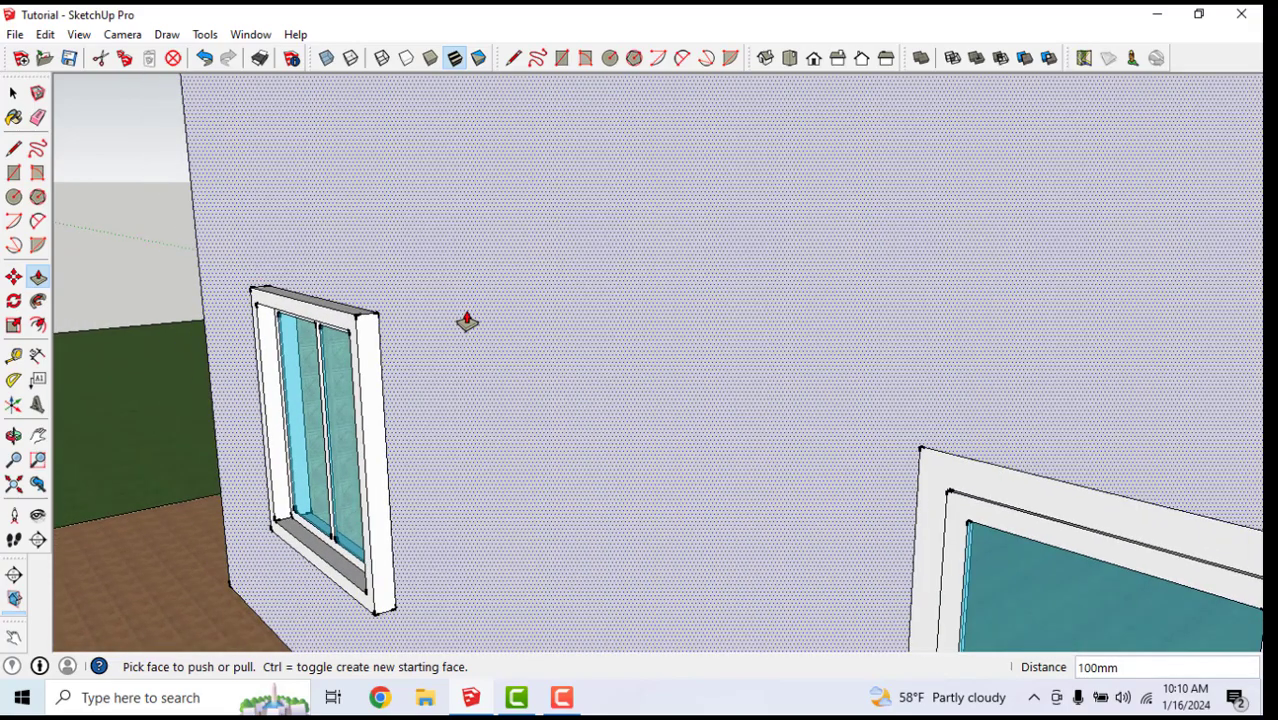
scroll(466, 318, down, 1)
scroll(494, 325, down, 2)
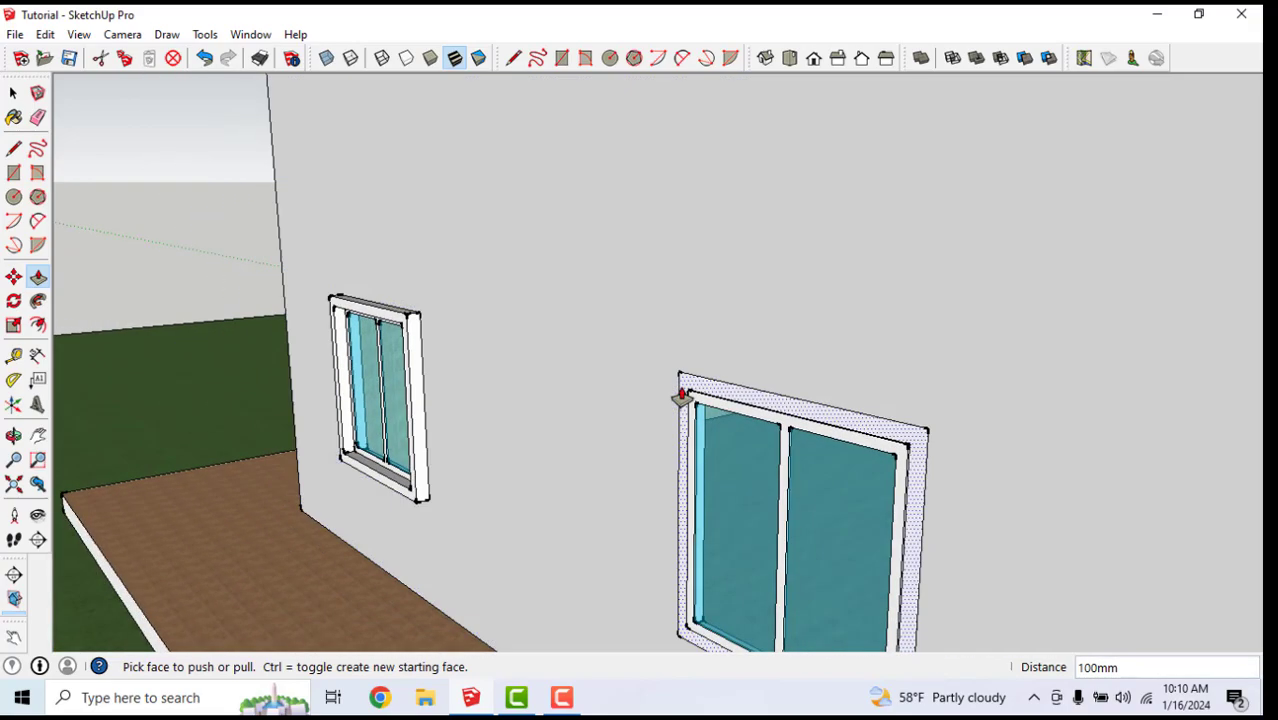
scroll(688, 392, up, 2)
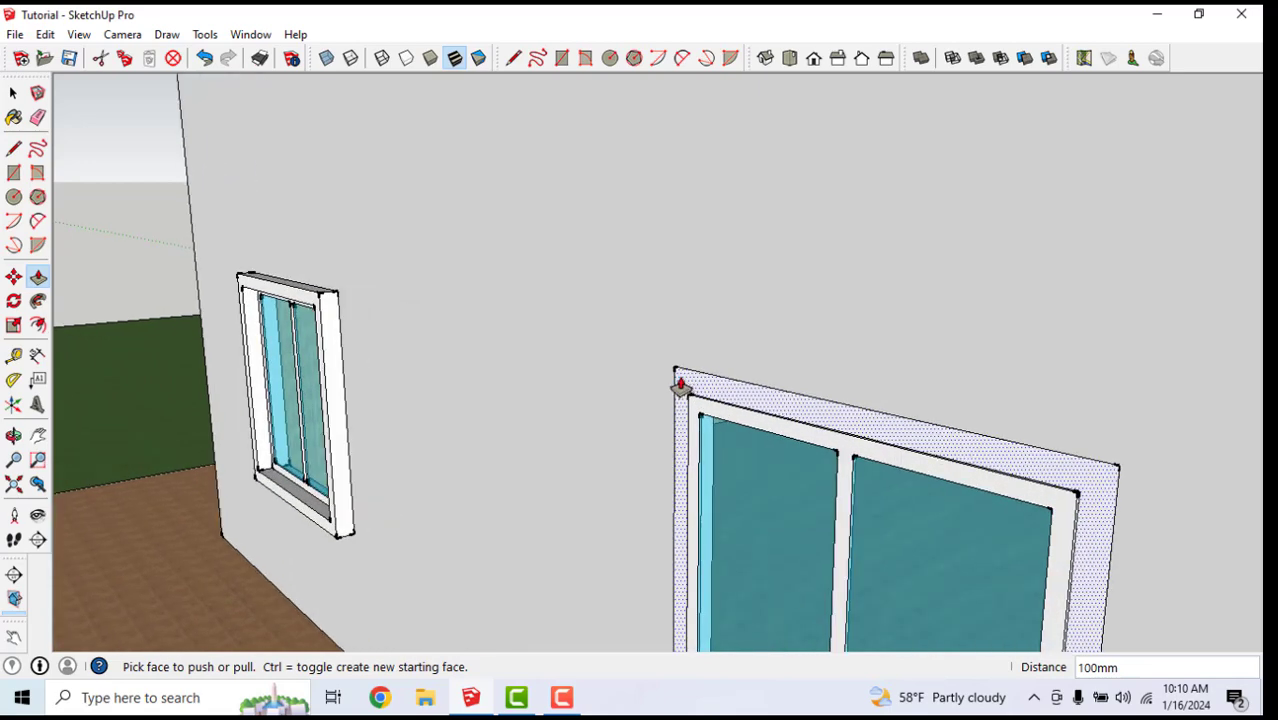
click(680, 385)
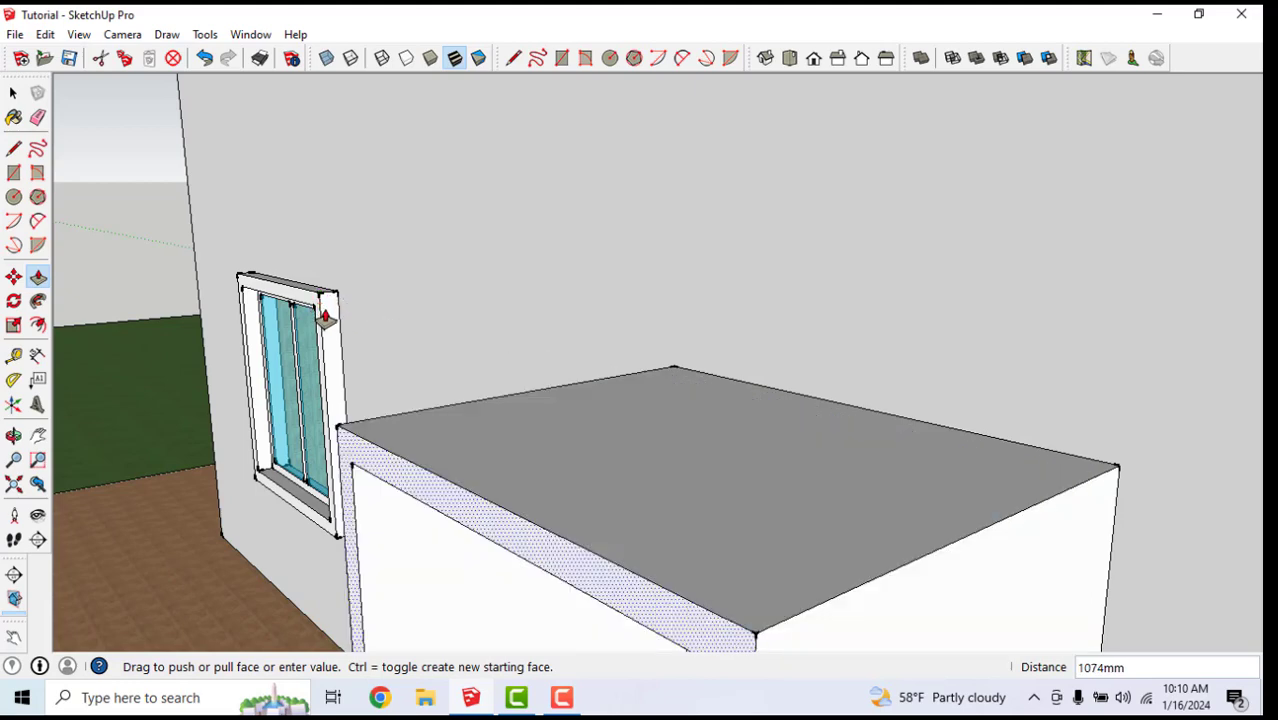
scroll(318, 308, up, 5)
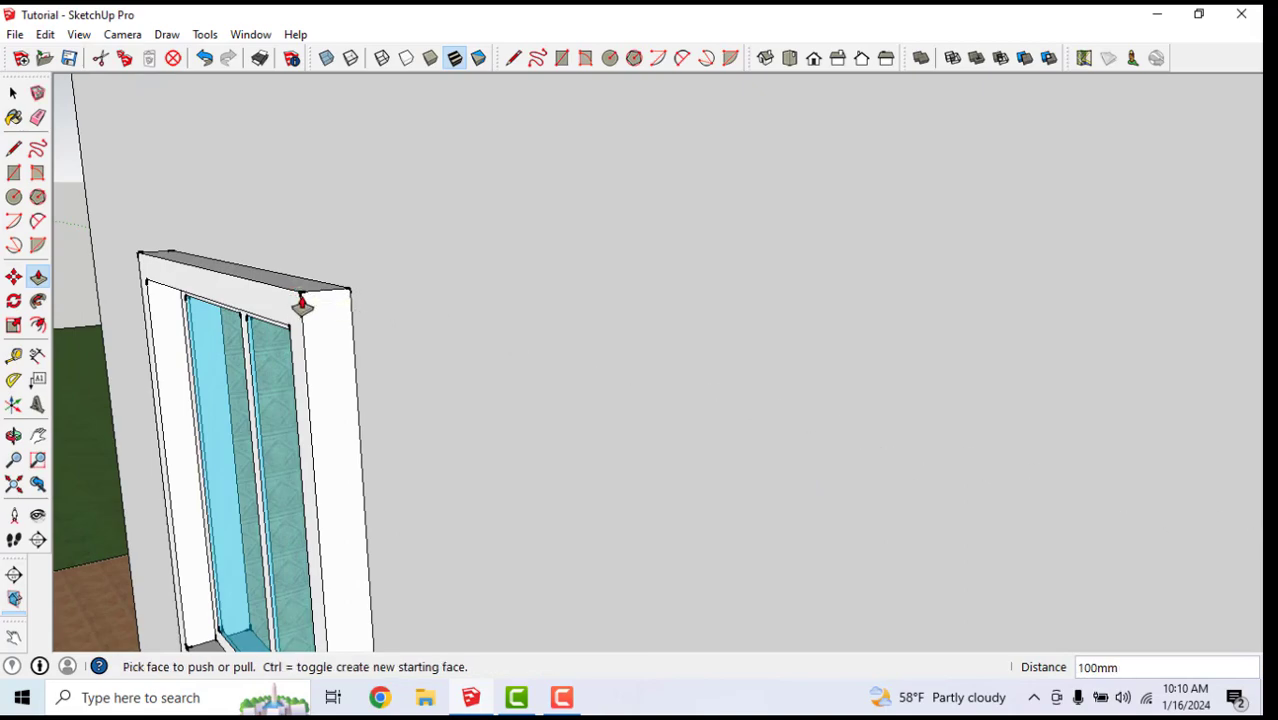
Pull out the frames of the two front ground-floor windows between the gable corner and the porch by 100 mm, matching the frames above
scroll(302, 305, down, 6)
scroll(448, 394, down, 3)
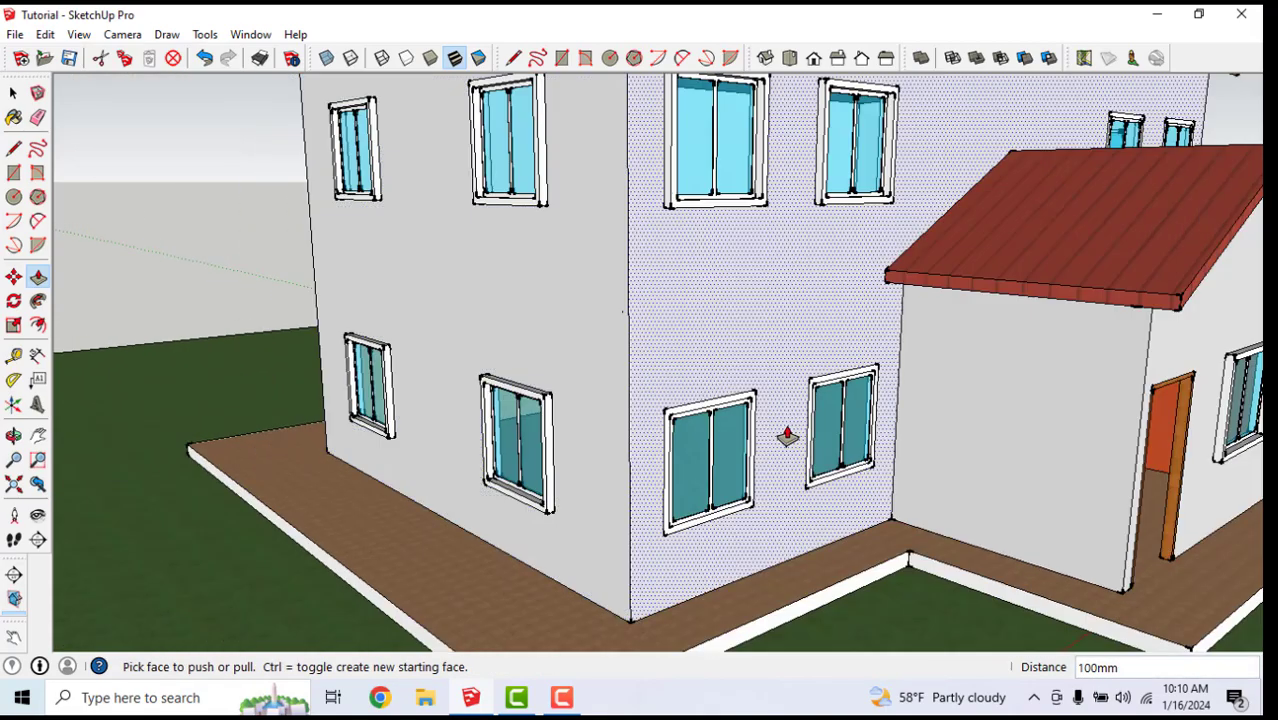
scroll(626, 412, up, 3)
scroll(644, 536, down, 2)
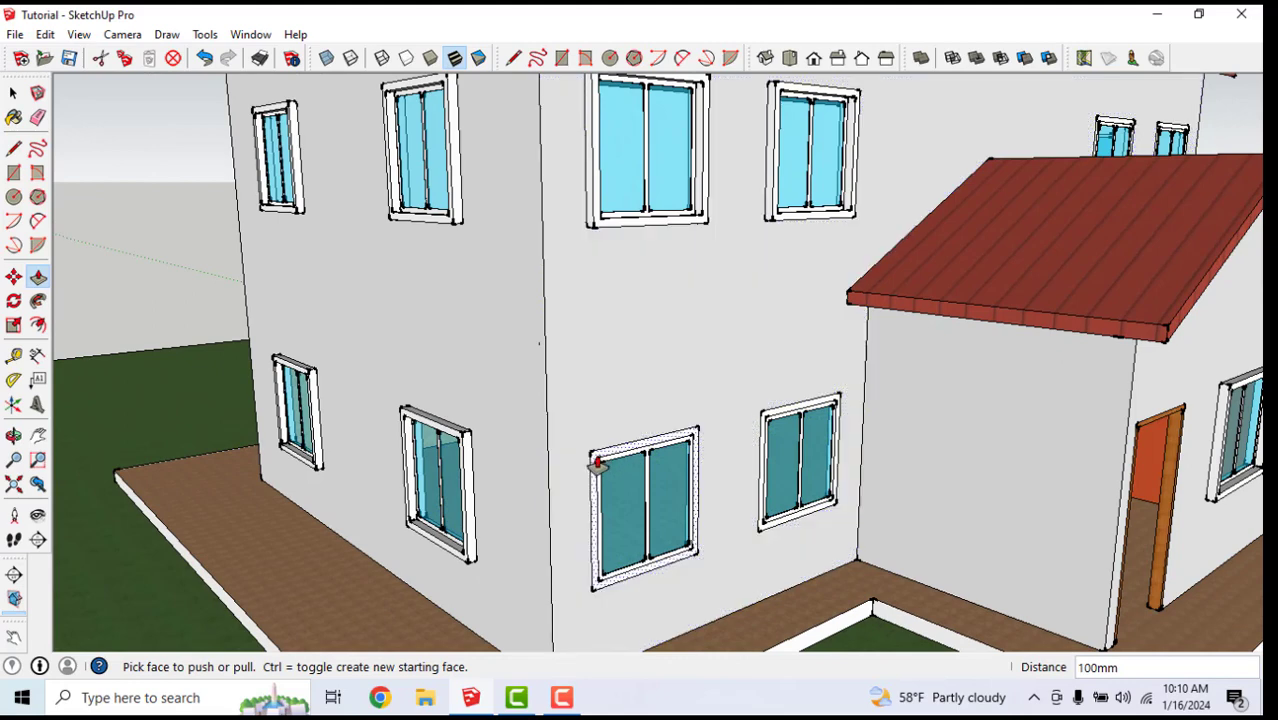
drag(596, 462, 595, 237)
drag(773, 421, 773, 232)
click(772, 230)
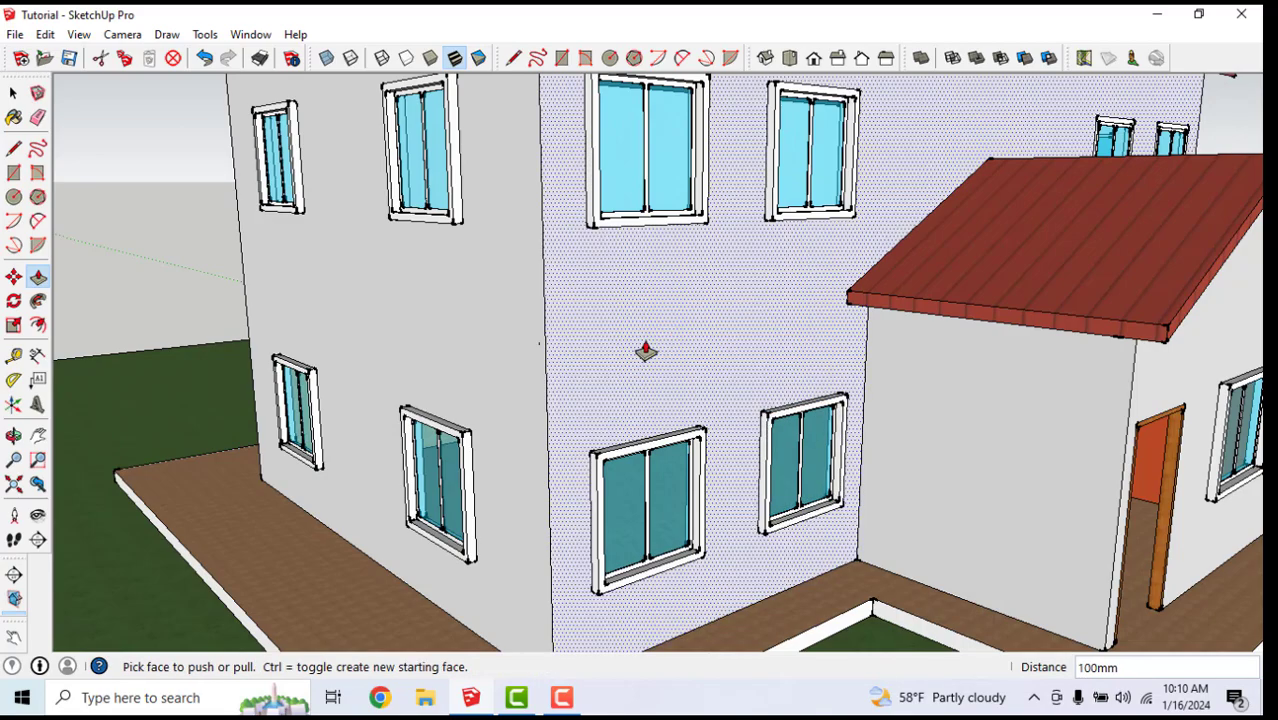
Pull out the frames of the two upper-floor windows on the other side of the porch by 100 mm, level with the already extruded frames
scroll(646, 349, down, 4)
middle_drag(726, 331, 508, 418)
scroll(634, 307, up, 3)
scroll(712, 316, up, 2)
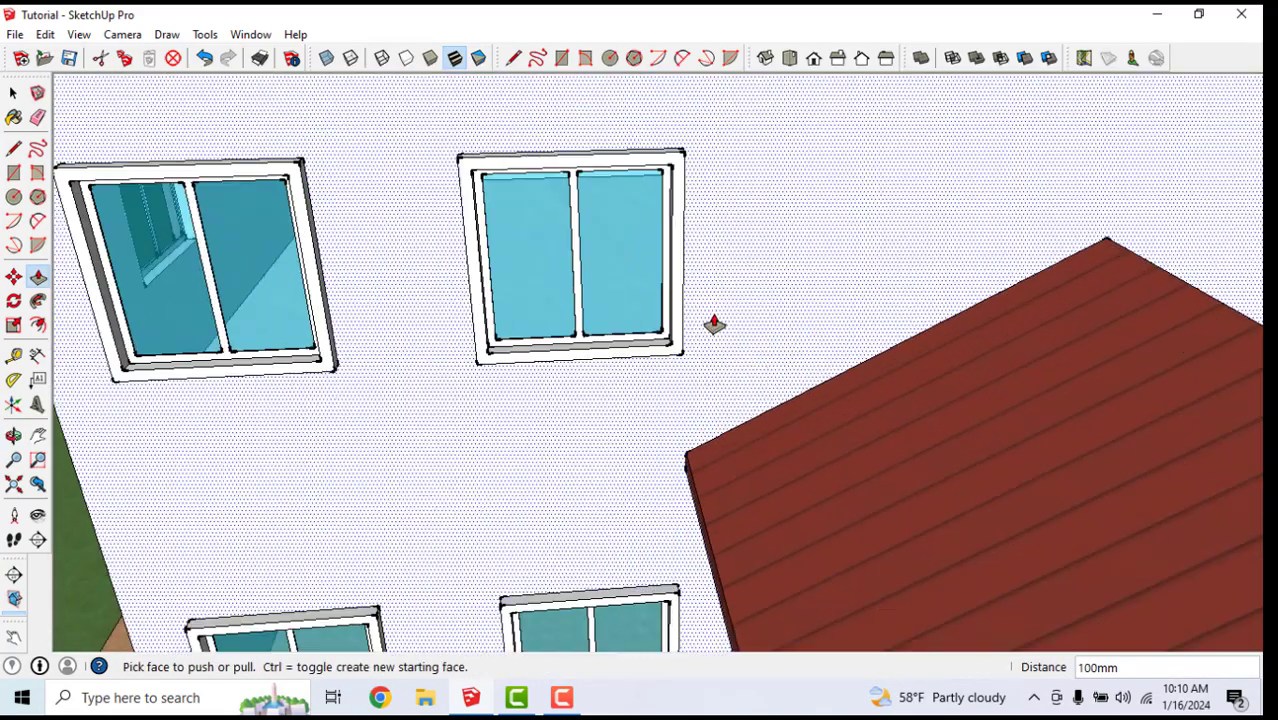
middle_drag(713, 322, 514, 365)
scroll(450, 313, down, 3)
scroll(907, 365, down, 3)
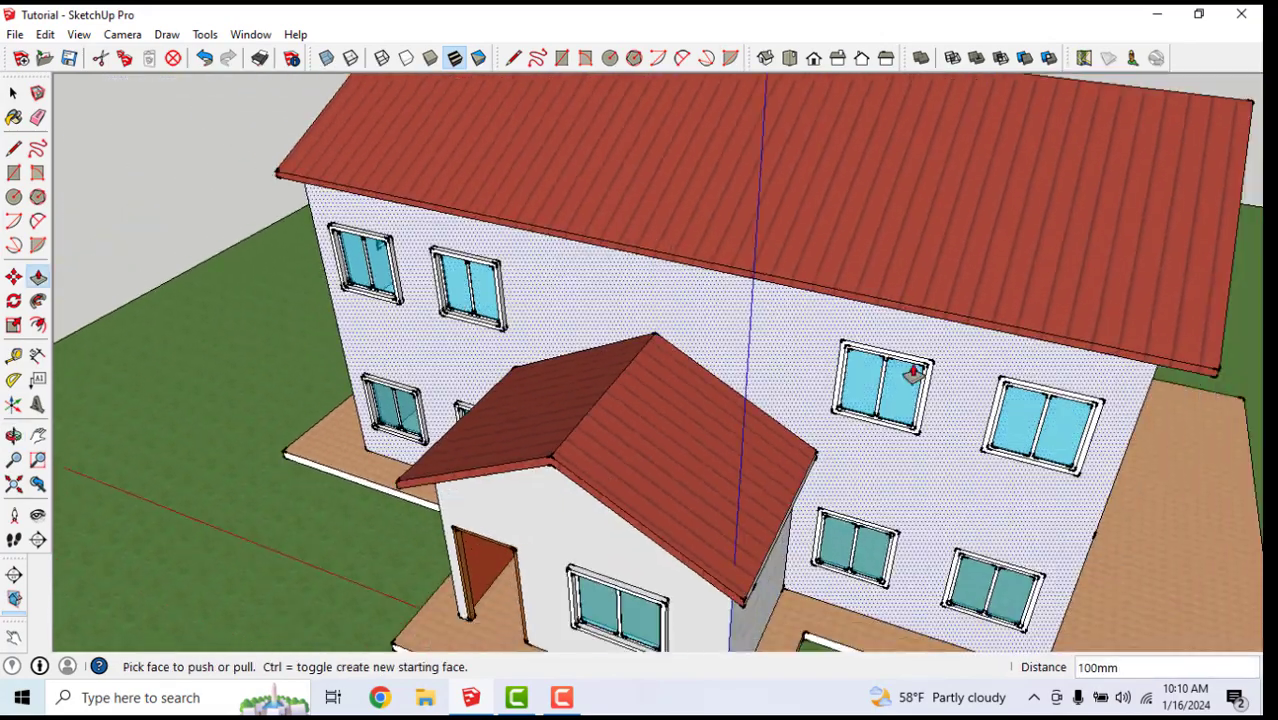
scroll(930, 422, up, 5)
drag(910, 355, 199, 205)
scroll(860, 372, down, 5)
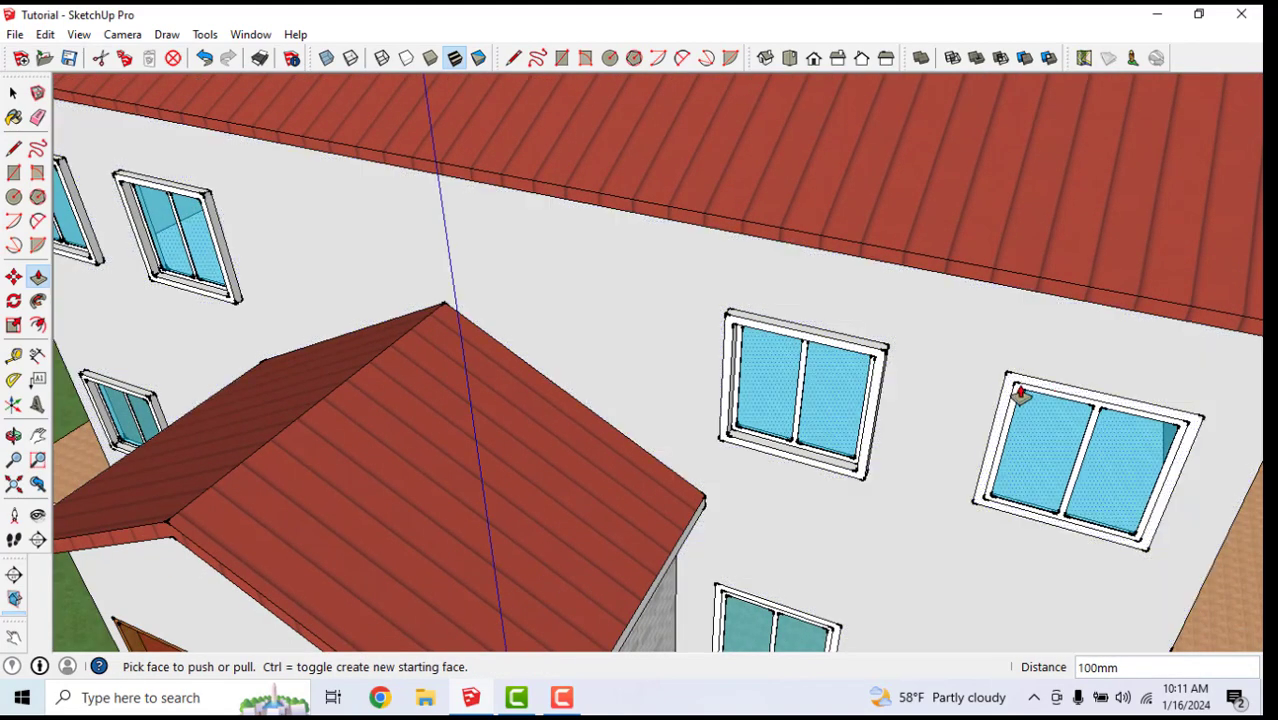
drag(1010, 385, 876, 360)
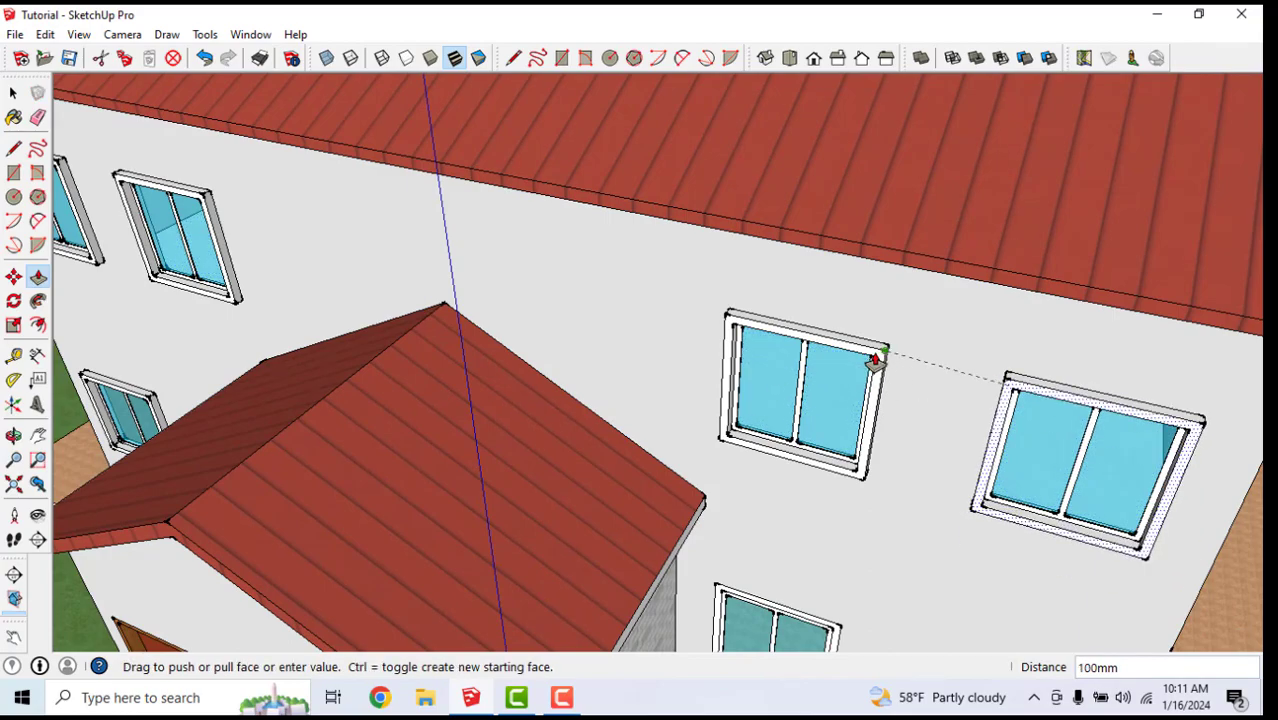
click(884, 362)
Pull out the frames of the two front ground-floor windows on the porch's other side by 100 mm, matching the frames above
scroll(816, 522, down, 3)
scroll(879, 608, up, 8)
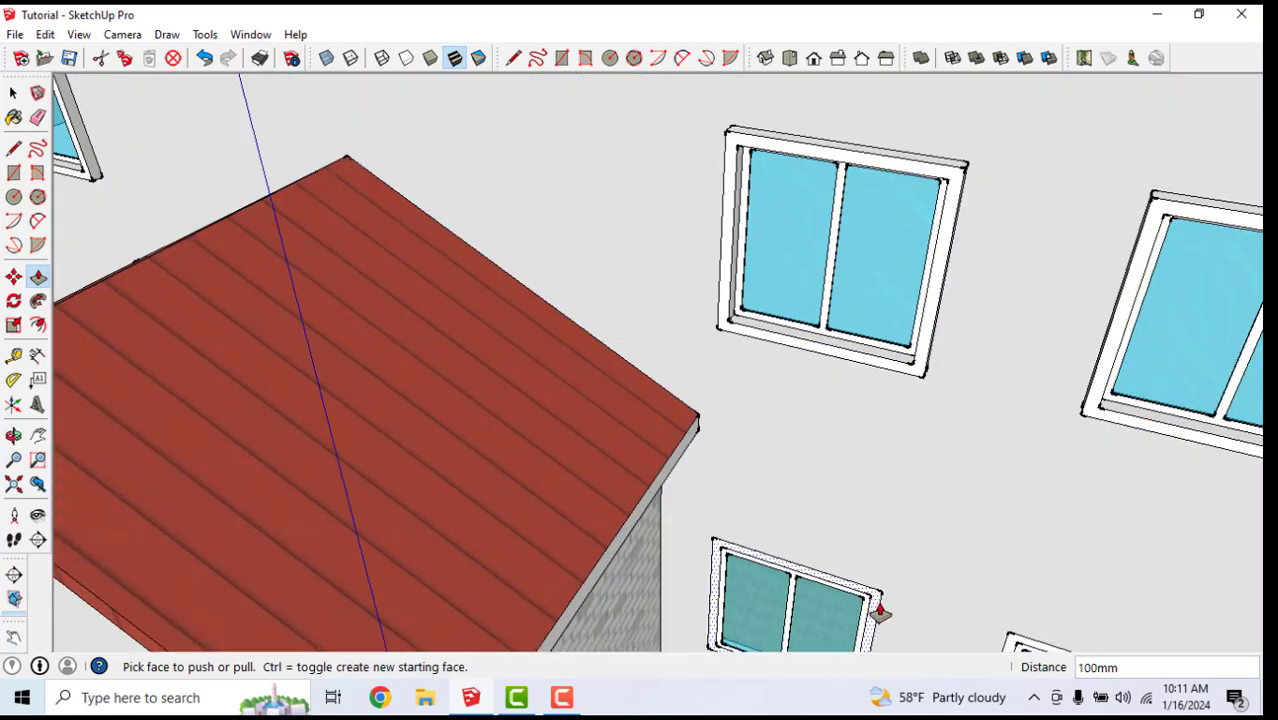
scroll(875, 612, up, 2)
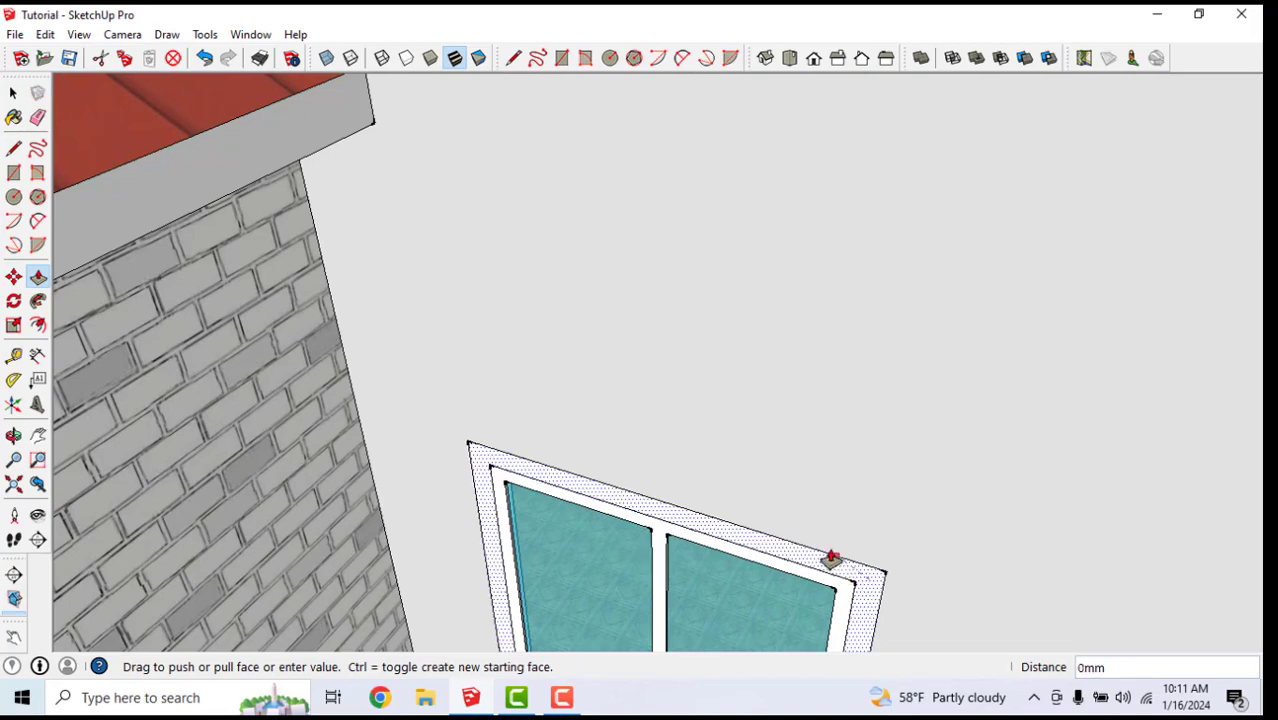
drag(831, 558, 588, 271)
scroll(485, 442, down, 3)
scroll(479, 438, down, 3)
scroll(591, 277, up, 3)
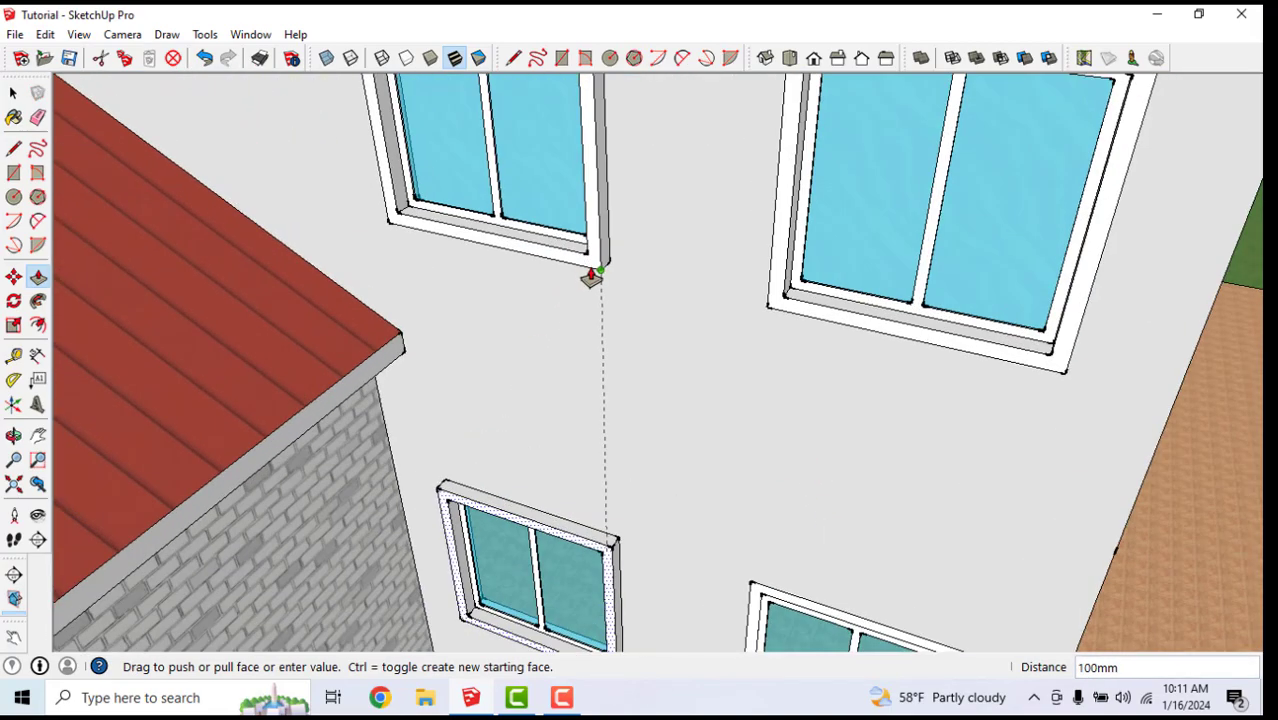
scroll(591, 277, up, 4)
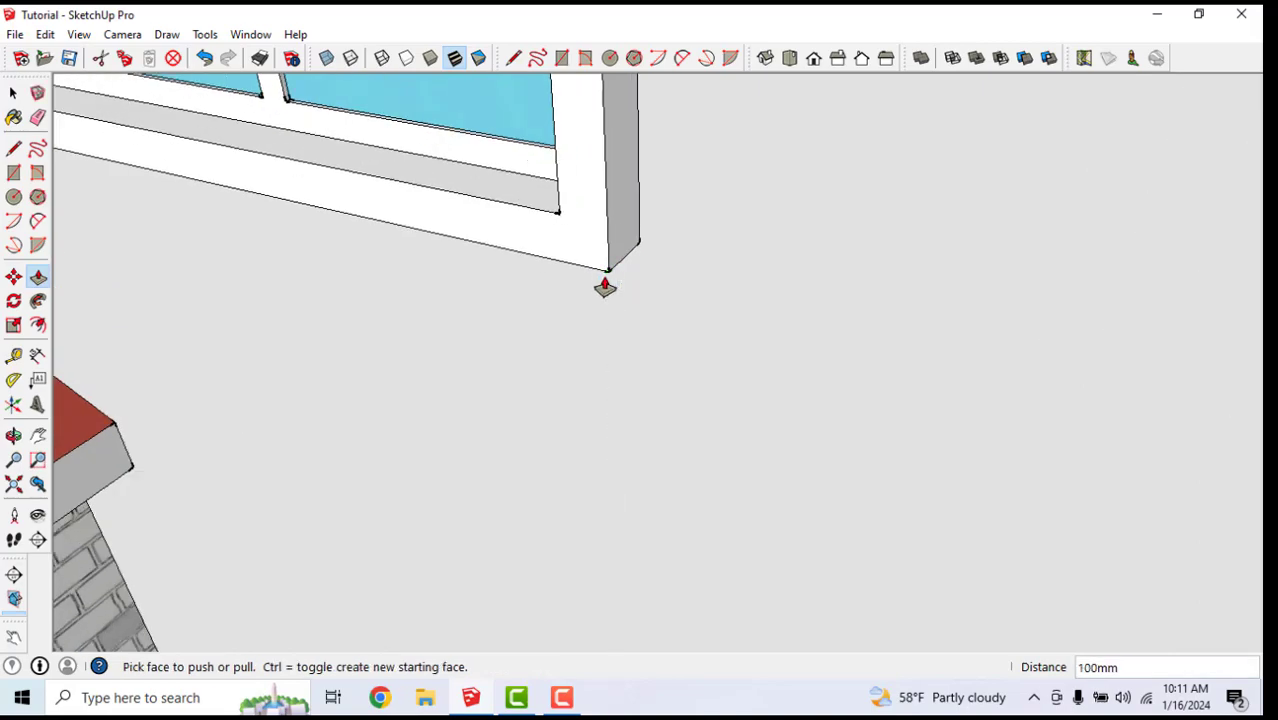
scroll(605, 287, down, 6)
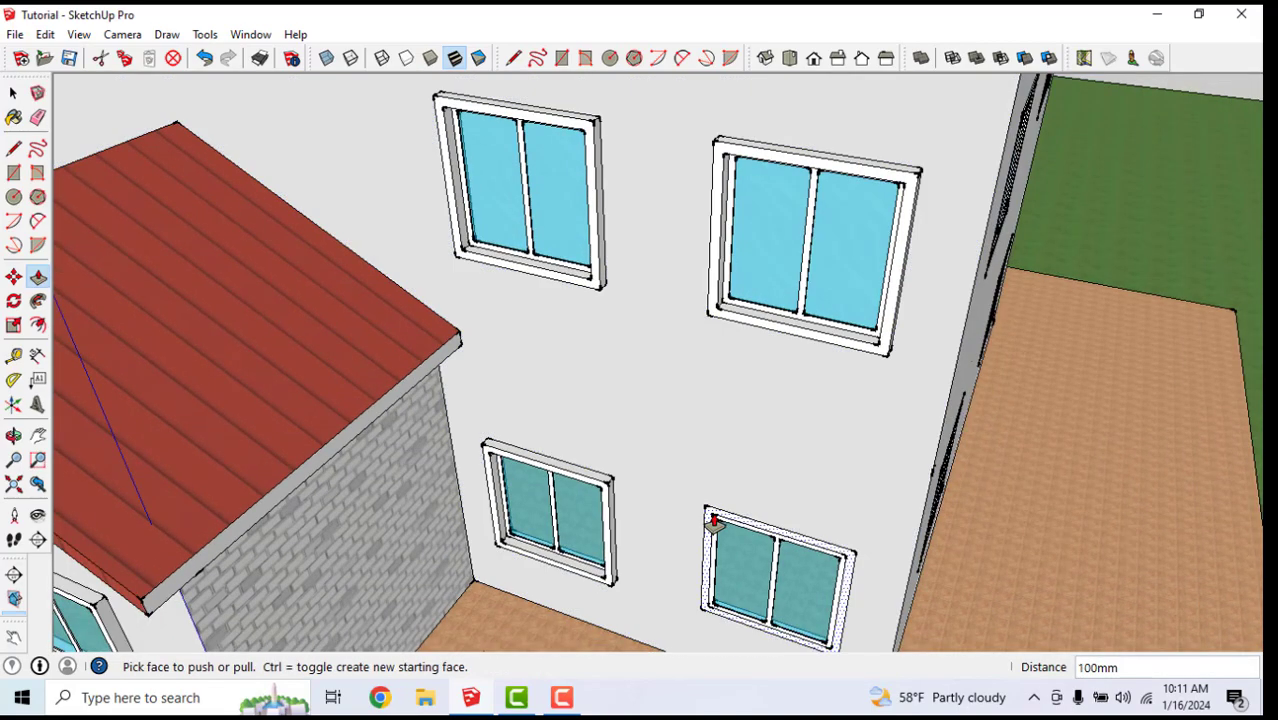
drag(711, 520, 607, 490)
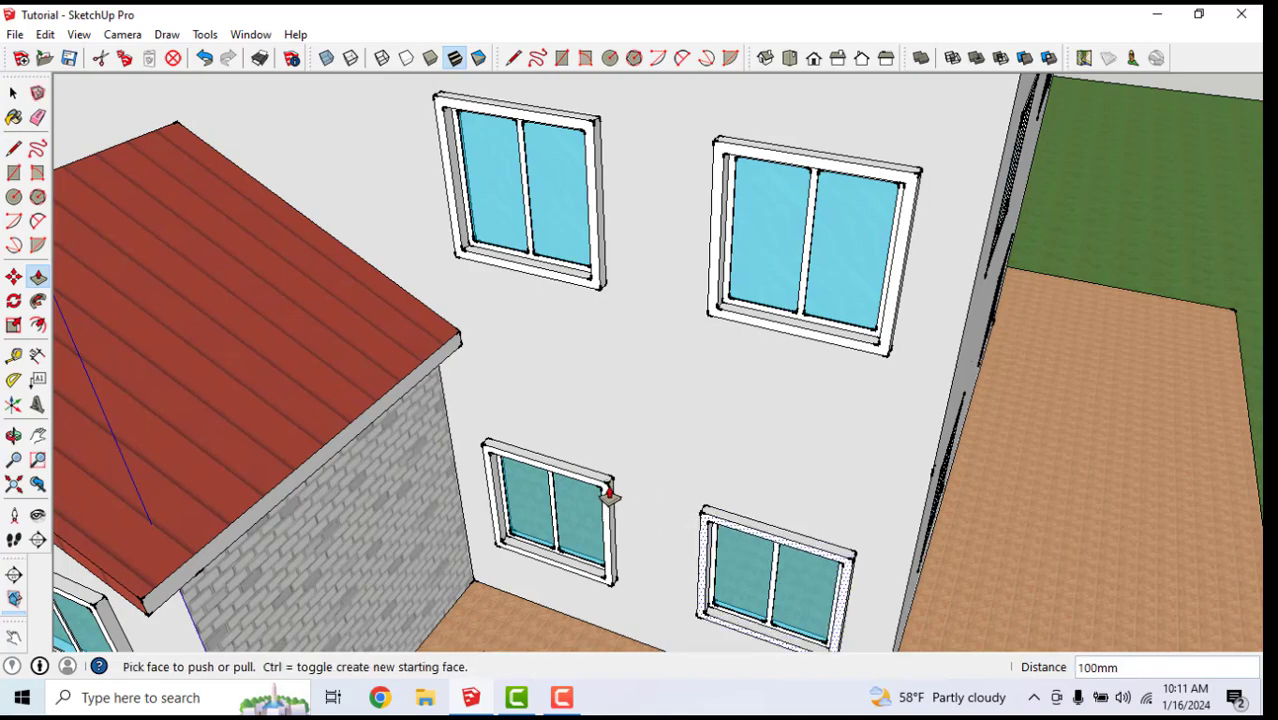
Pull out the frame of the upper-floor window nearest the front corner on the opposite gable wall by 100 mm
scroll(620, 470, down, 5)
middle_drag(662, 388, 531, 294)
scroll(720, 205, up, 5)
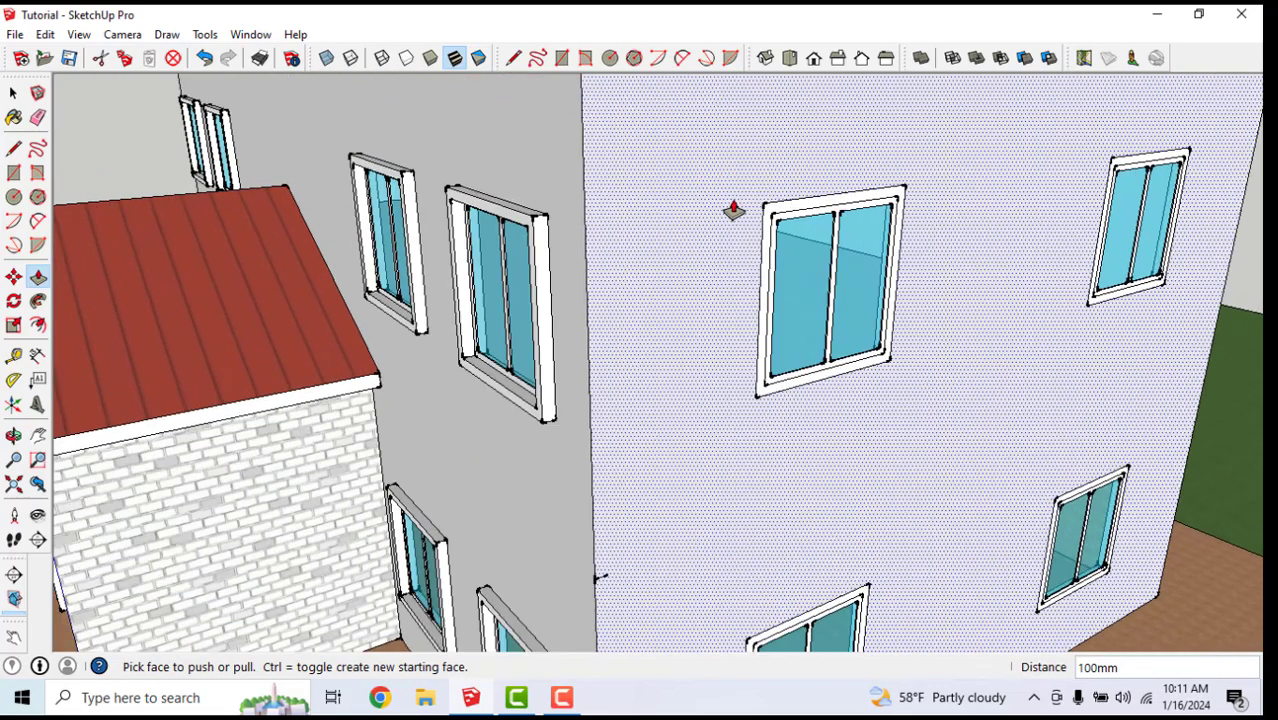
scroll(745, 228, up, 1)
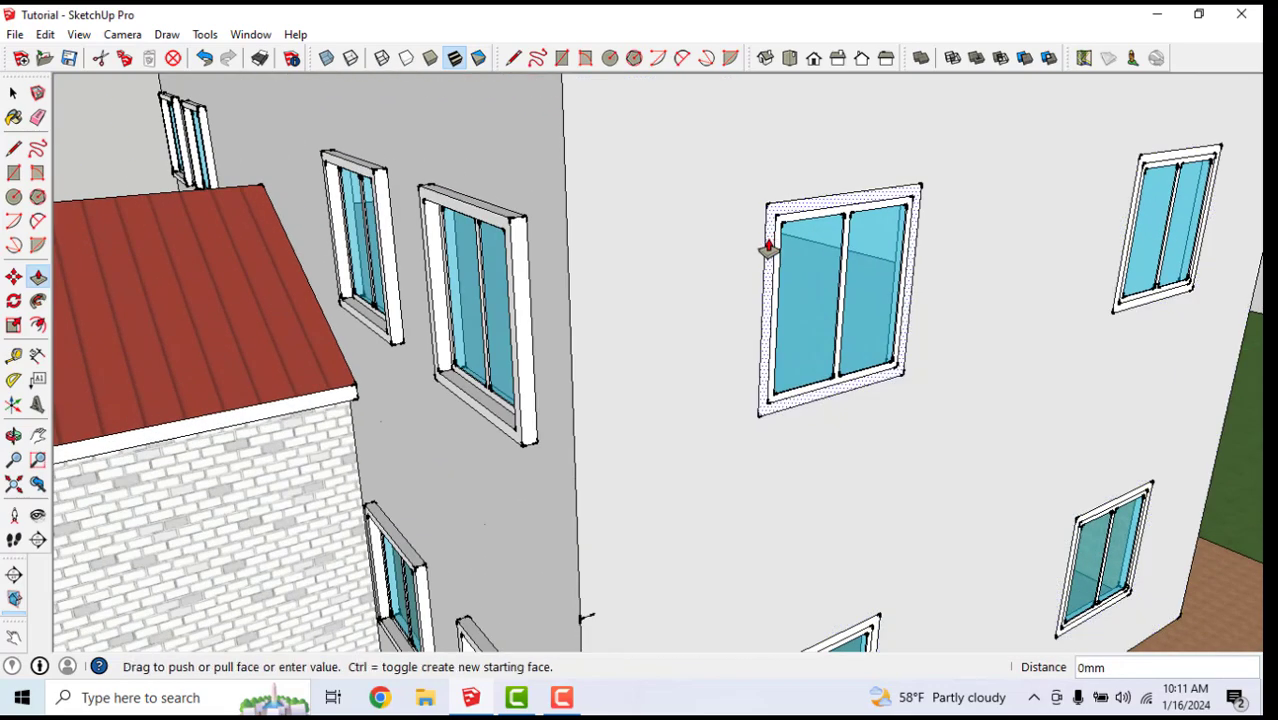
drag(885, 345, 1015, 395)
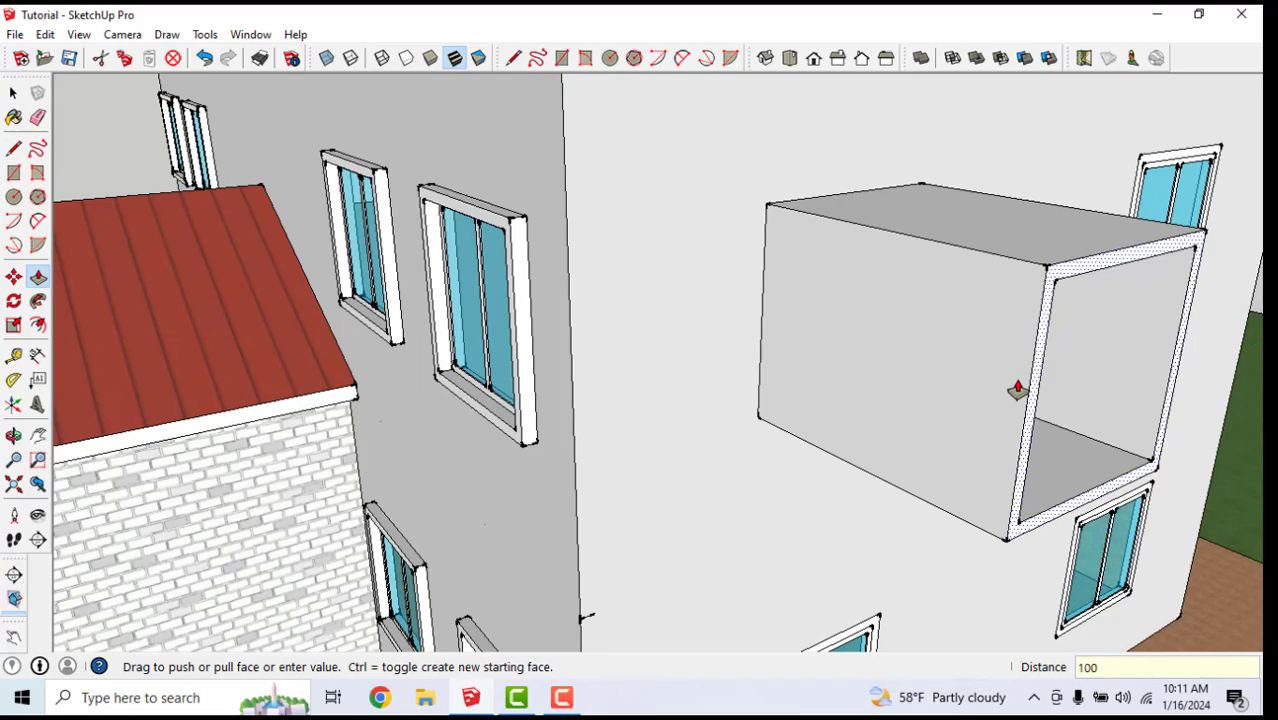
text(100)
key(Return)
Pull out the frame of this gable wall's other upper-floor window by 100 mm, level with the neighbouring extruded frame
scroll(925, 200, up, 3)
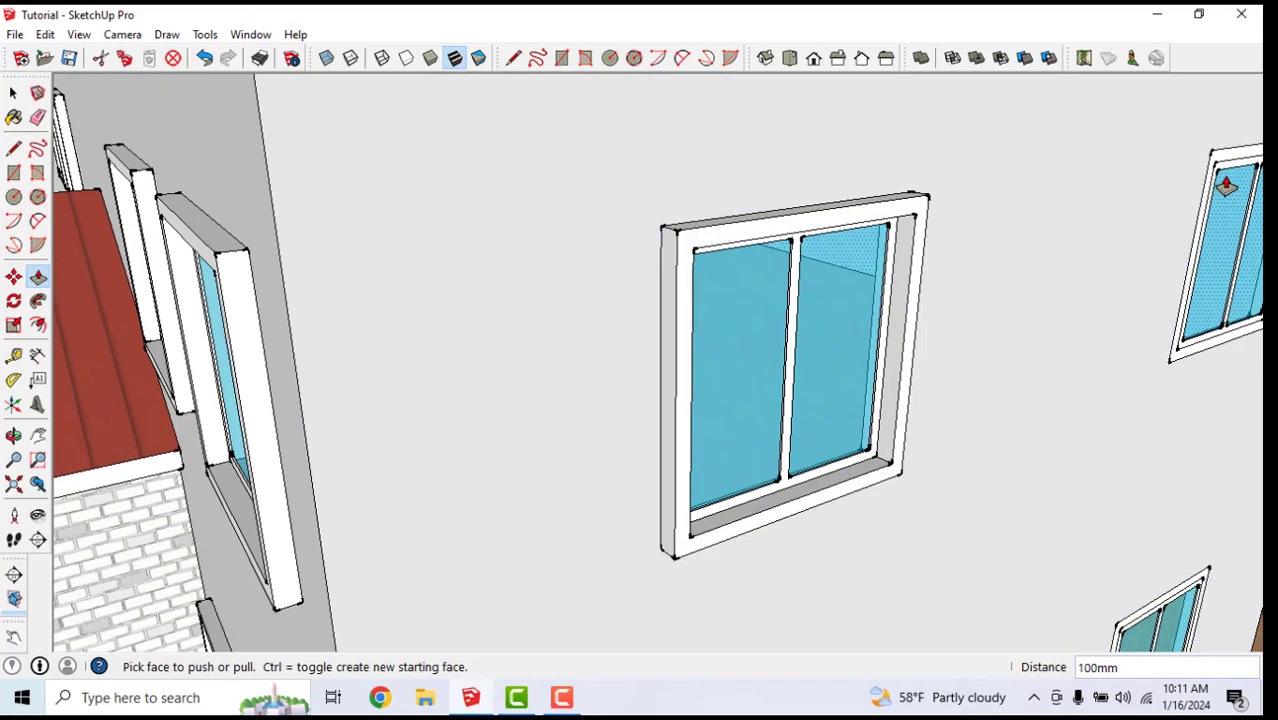
click(1217, 160)
click(913, 207)
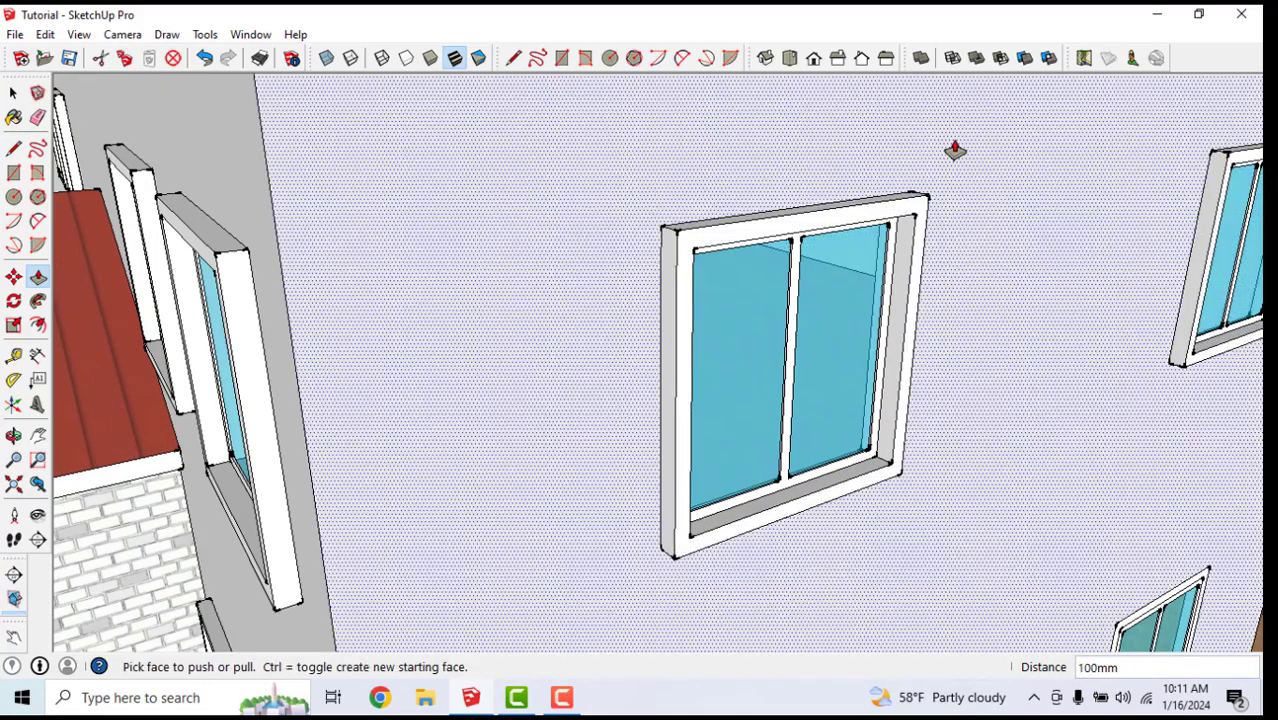
Pull out the frames of the two ground-floor windows on this gable wall by 100 mm, level with the frames above
scroll(956, 151, down, 3)
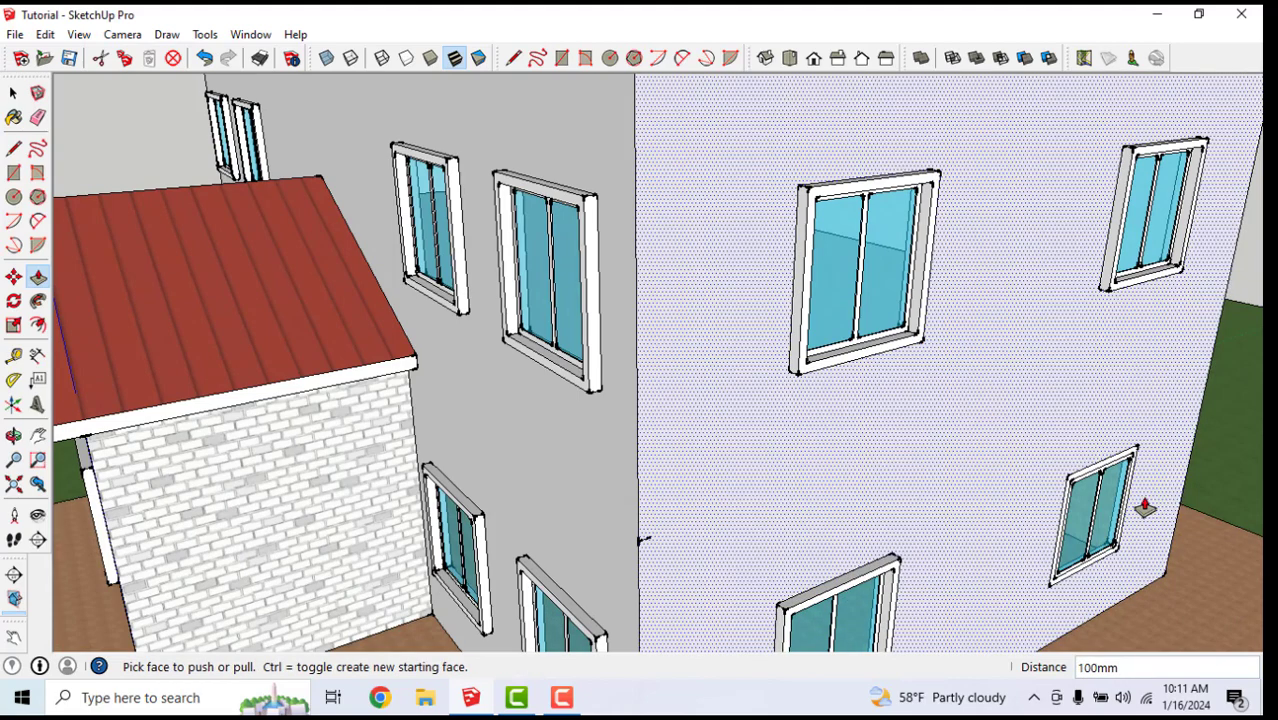
scroll(1070, 485, up, 6)
click(1070, 479)
scroll(1045, 468, down, 3)
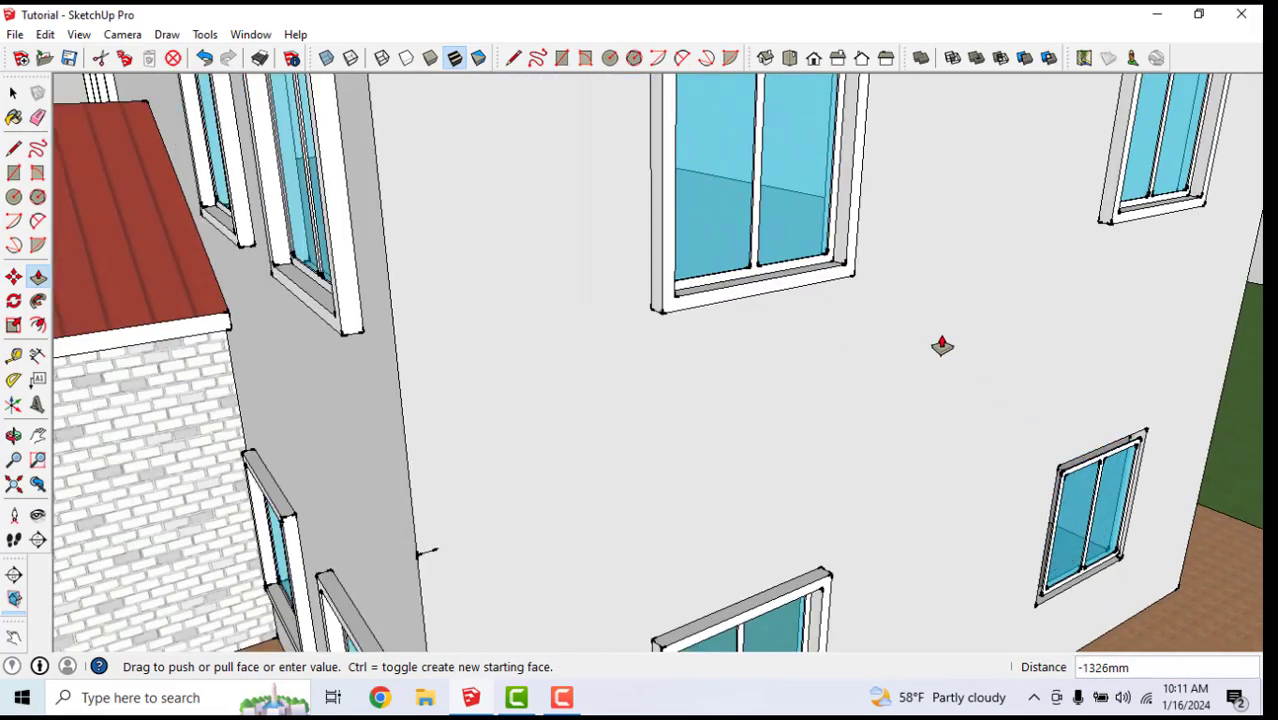
click(853, 285)
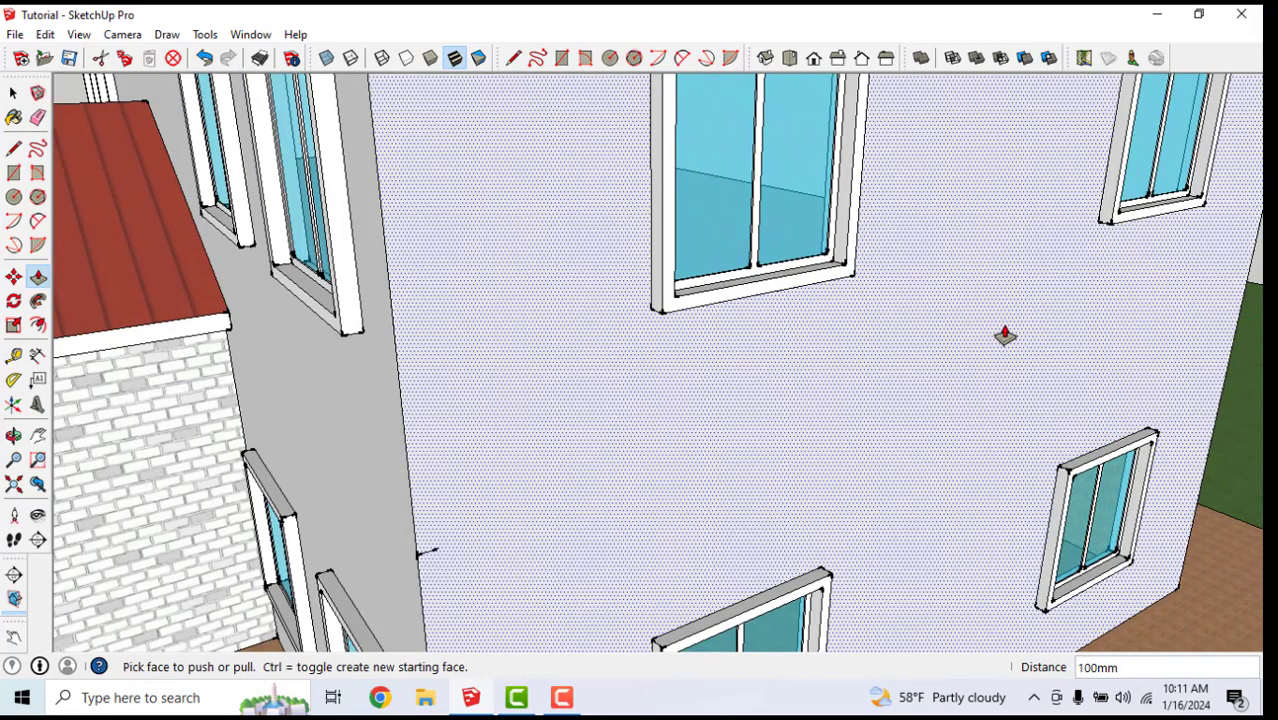
Leave Push/Pull and inspect the extruded window frames around the front and gable sides of the house
scroll(1021, 371, down, 5)
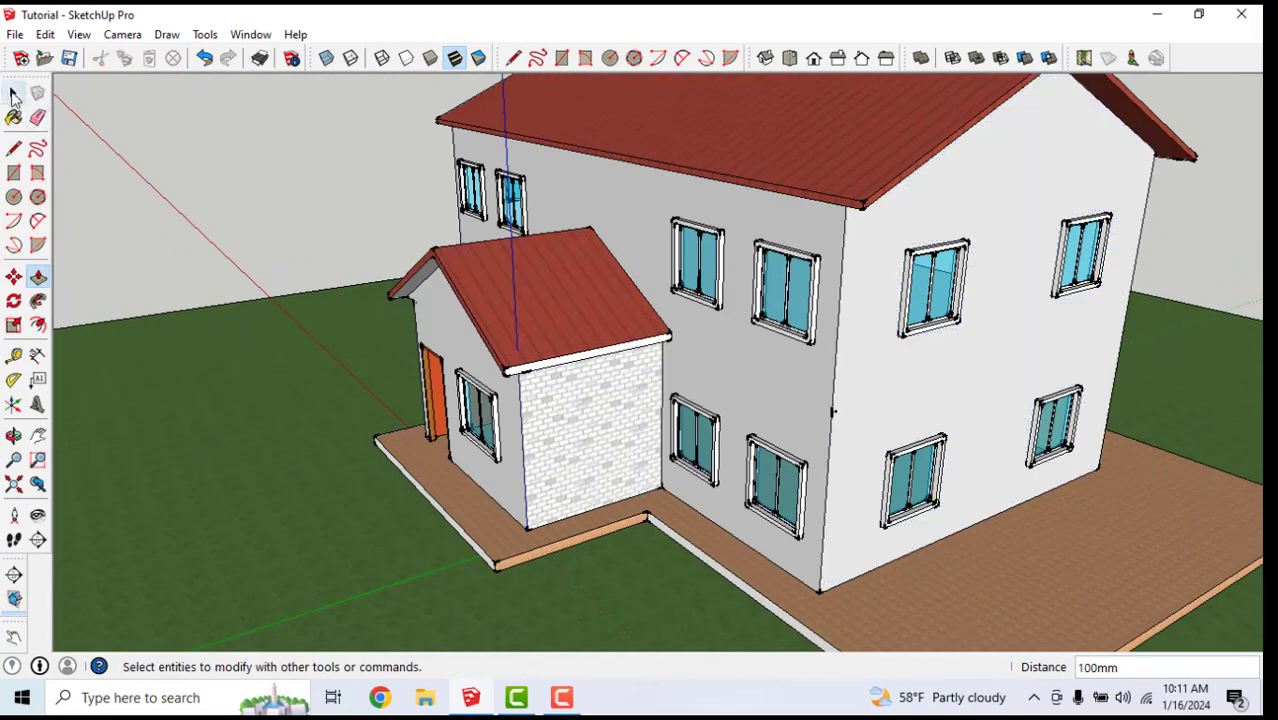
click(13, 95)
scroll(755, 438, down, 2)
middle_drag(763, 438, 1090, 400)
scroll(540, 404, up, 2)
middle_drag(540, 404, 718, 371)
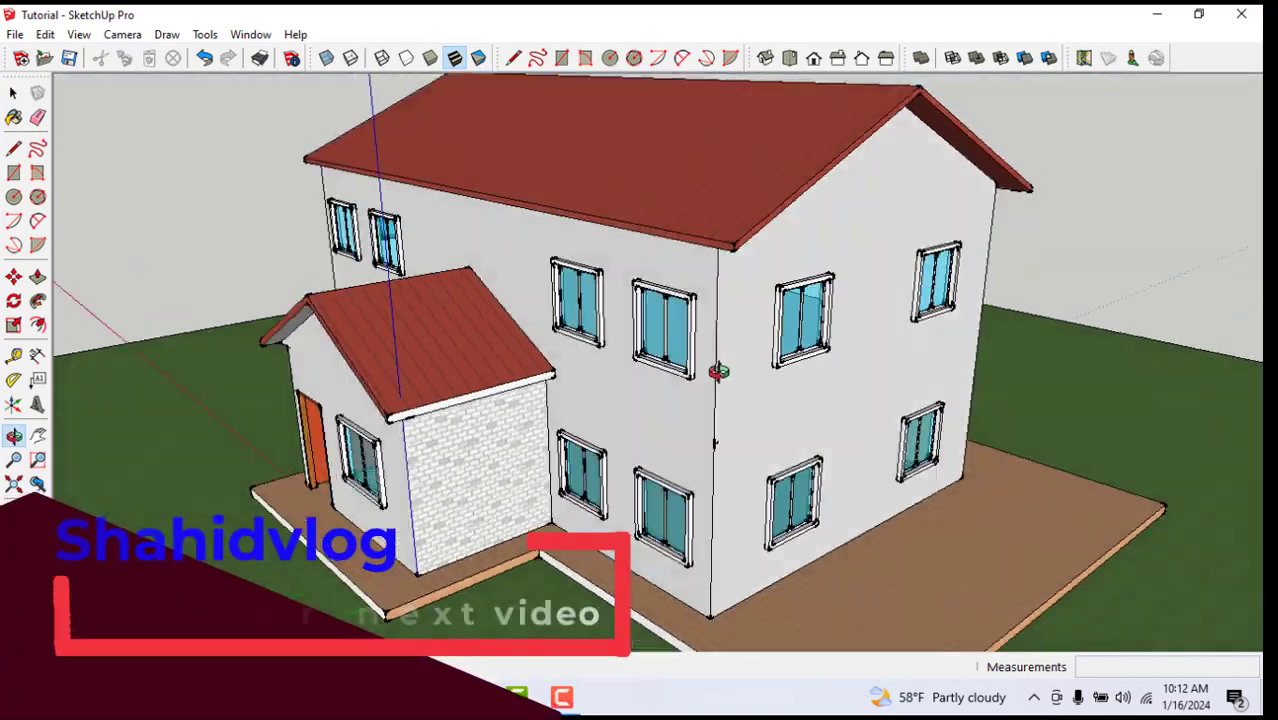
scroll(346, 441, up, 1)
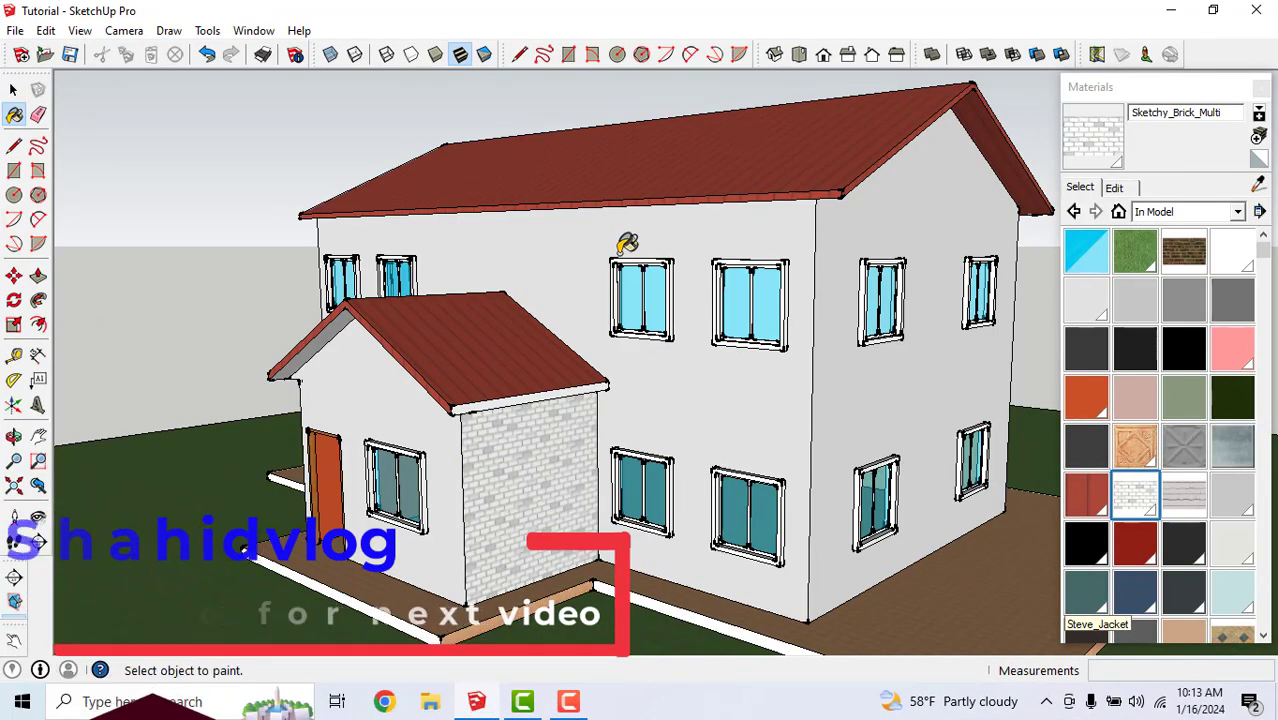
Paint the main front wall, the adjoining gable wall and the porch's front wall with Sketchy_Brick_Multi
scroll(580, 245, up, 3)
click(573, 242)
scroll(570, 242, down, 3)
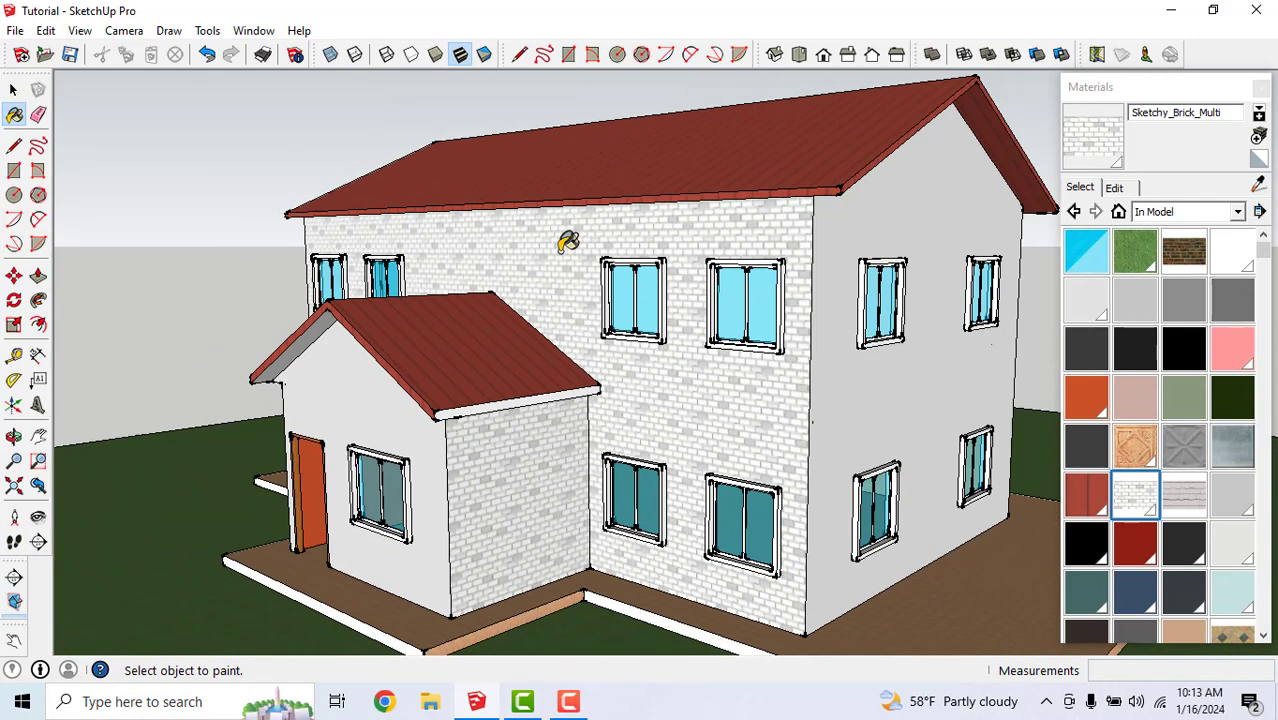
click(853, 222)
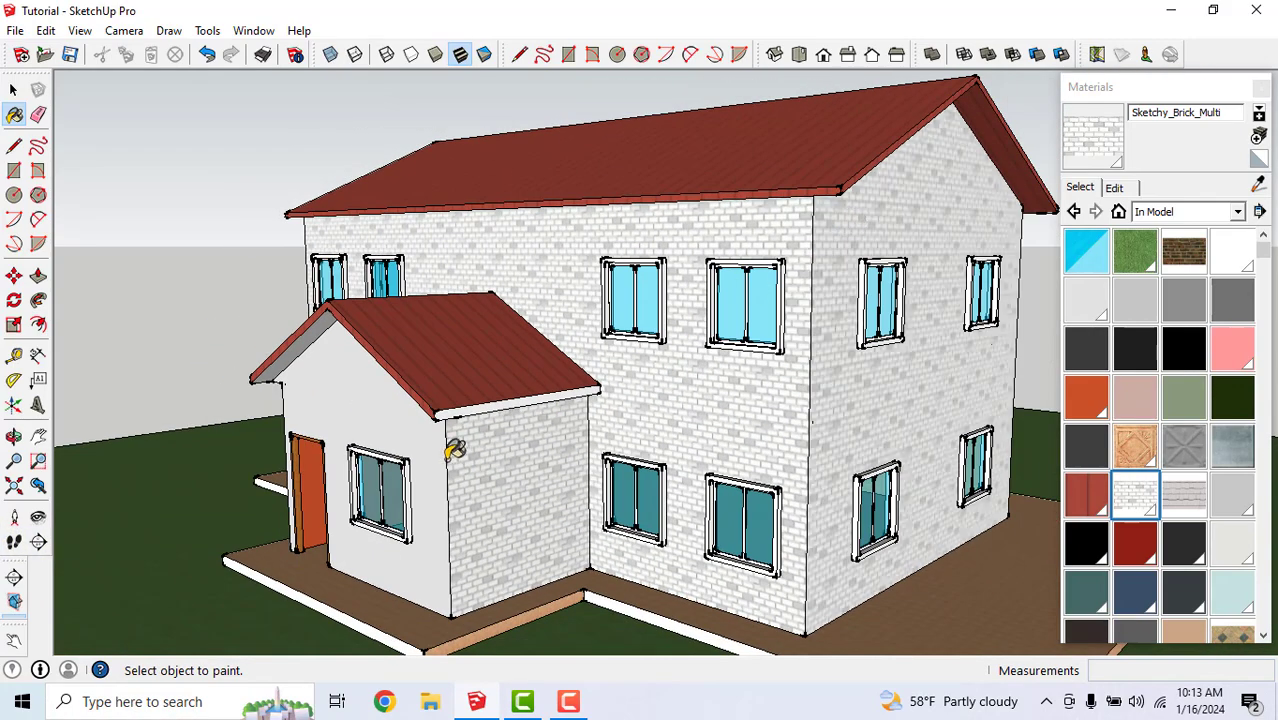
click(436, 413)
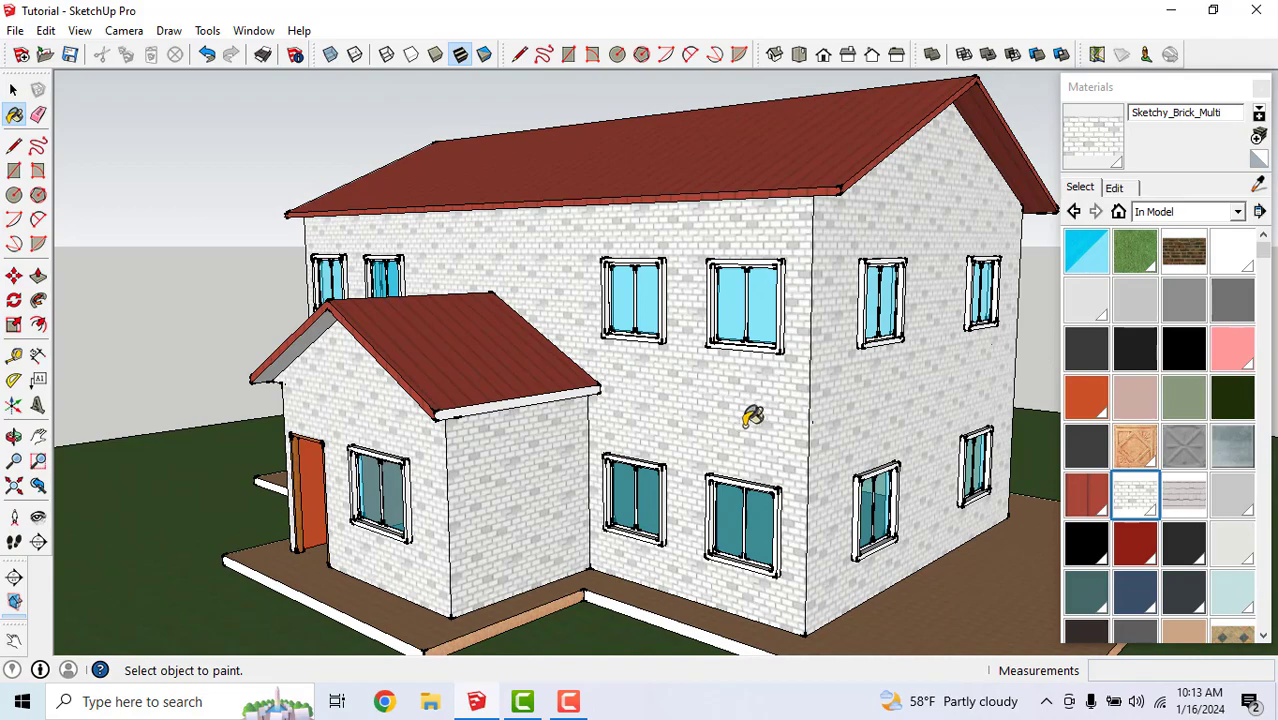
Paint the gable wall at the opposite end of the house with the Sketchy_Brick_Multi material
middle_drag(704, 443, 1104, 422)
scroll(436, 448, up, 6)
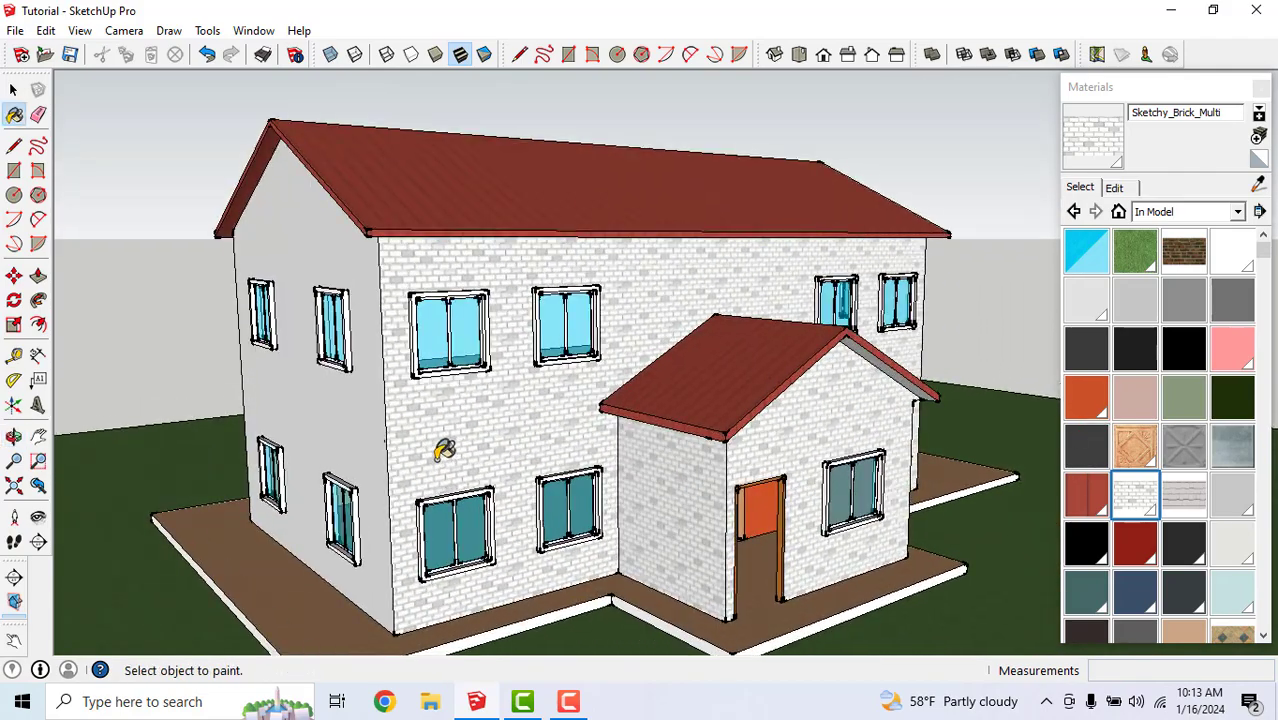
middle_drag(331, 428, 506, 427)
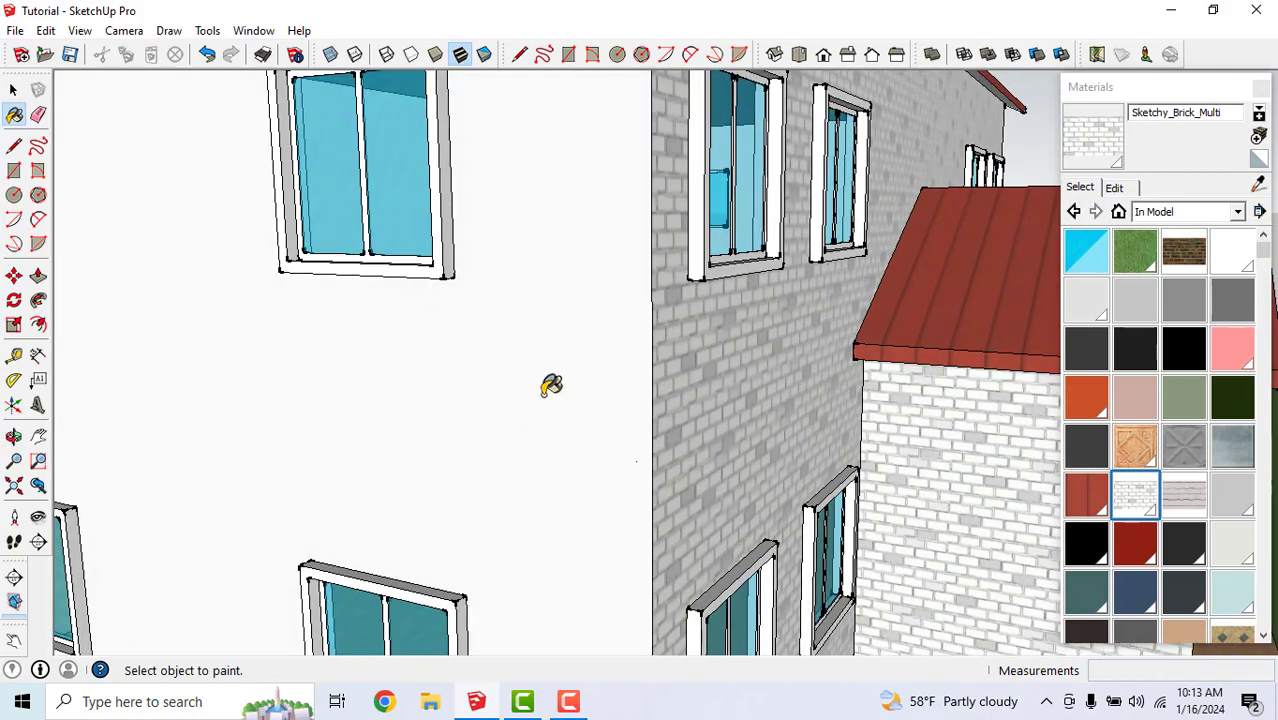
click(548, 385)
scroll(523, 417, down, 6)
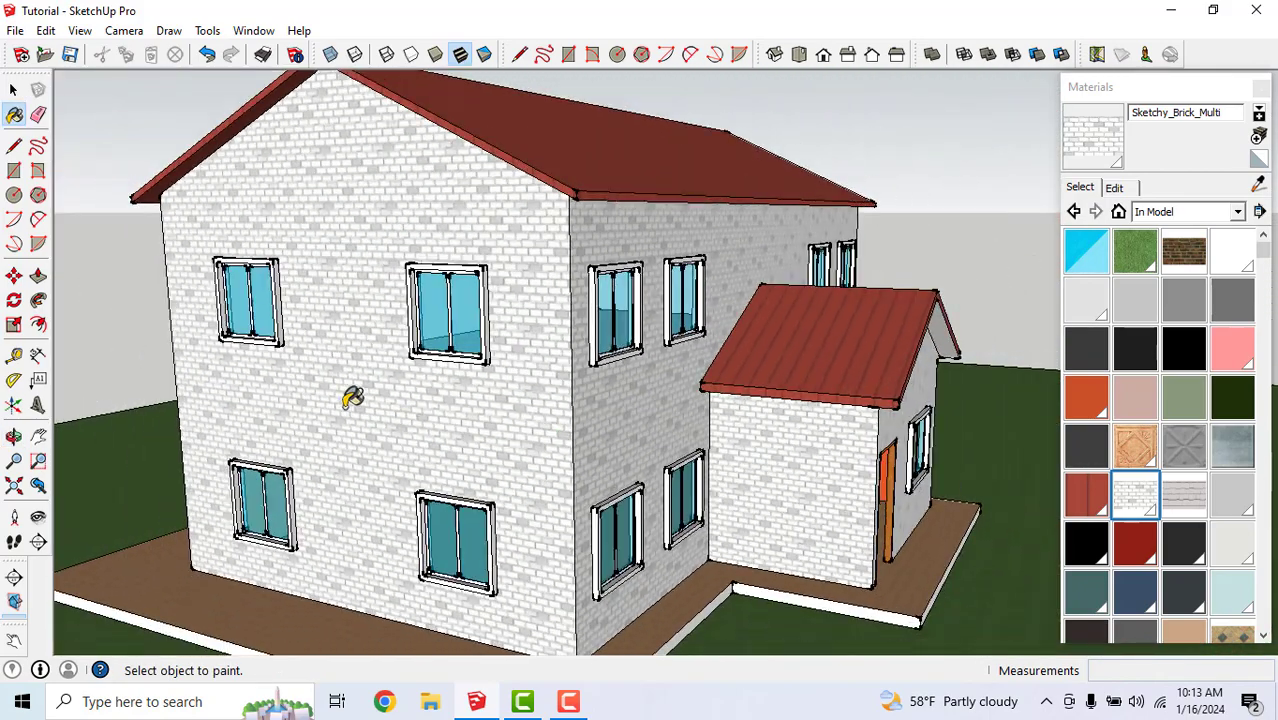
Leave the Paint Bucket and examine the brick finish on the house's walls from several sides
mouse_move(352, 398)
middle_down()
mouse_move(696, 402)
mouse_move(768, 386)
middle_up()
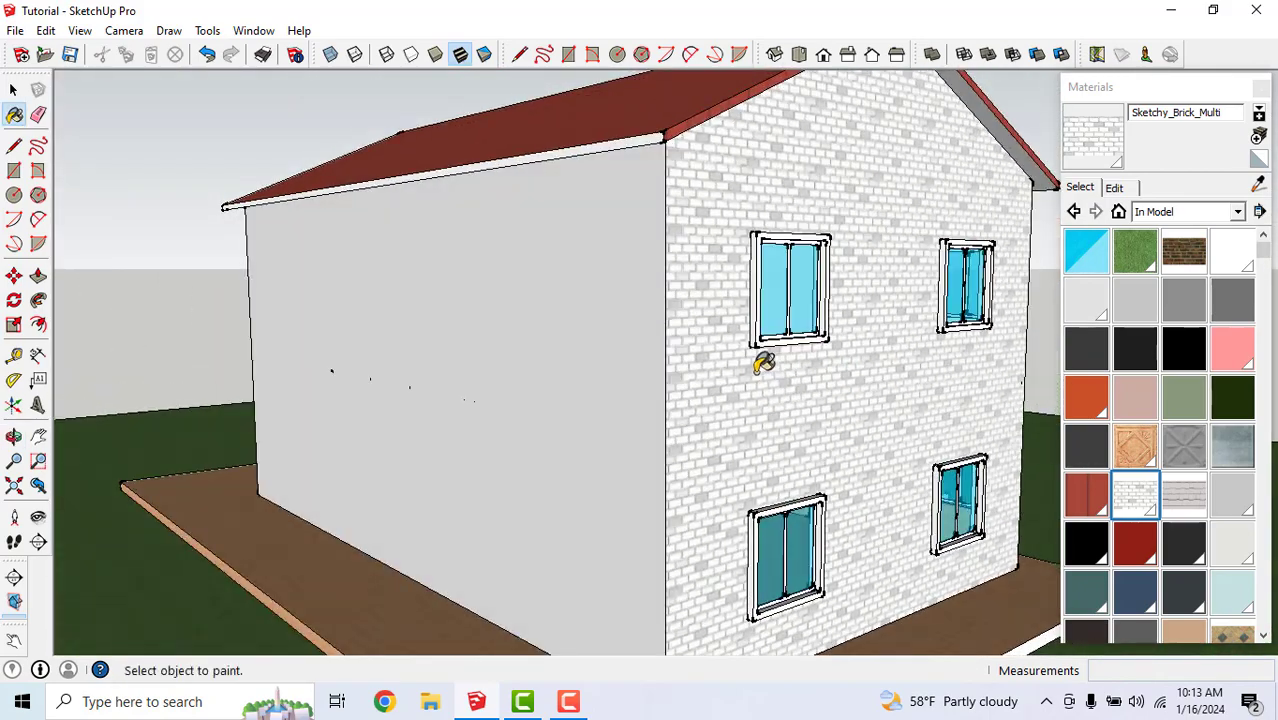
scroll(590, 340, down, 6)
mouse_move(585, 382)
middle_down()
mouse_move(593, 397)
mouse_move(497, 479)
mouse_move(628, 457)
mouse_move(432, 368)
mouse_move(536, 405)
mouse_move(733, 362)
mouse_move(425, 354)
mouse_move(480, 352)
mouse_move(491, 302)
mouse_move(659, 334)
mouse_move(354, 354)
mouse_move(190, 197)
middle_up()
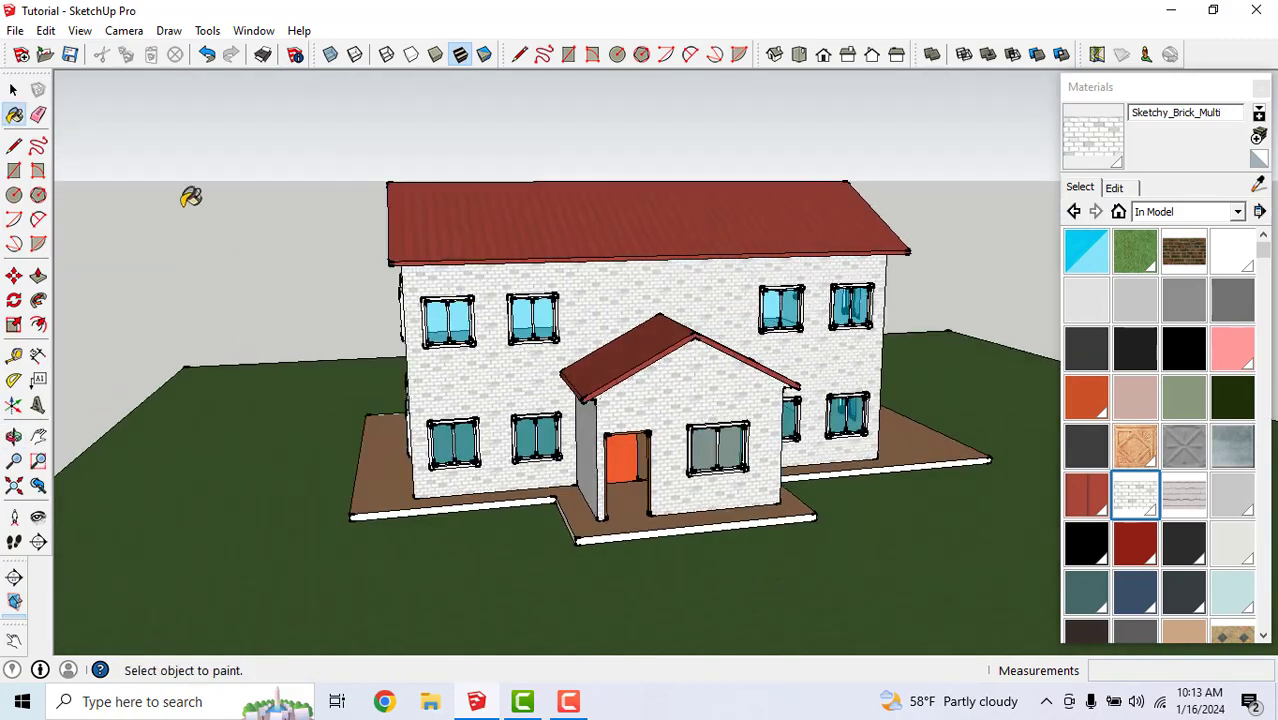
click(14, 90)
scroll(699, 294, down, 2)
middle_drag(734, 341, 760, 343)
scroll(700, 317, up, 3)
scroll(699, 317, up, 2)
scroll(699, 317, down, 2)
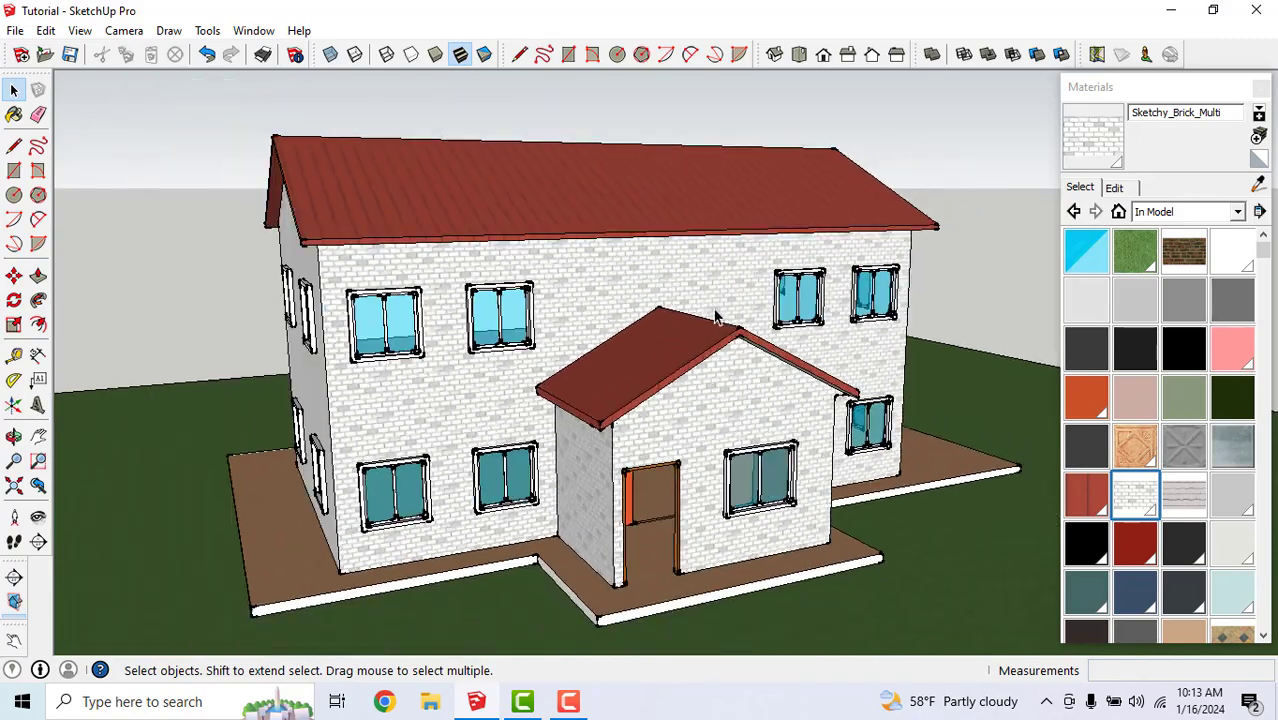
middle_drag(700, 300, 562, 360)
scroll(803, 277, up, 1)
scroll(803, 277, down, 3)
scroll(803, 417, up, 3)
scroll(803, 417, up, 4)
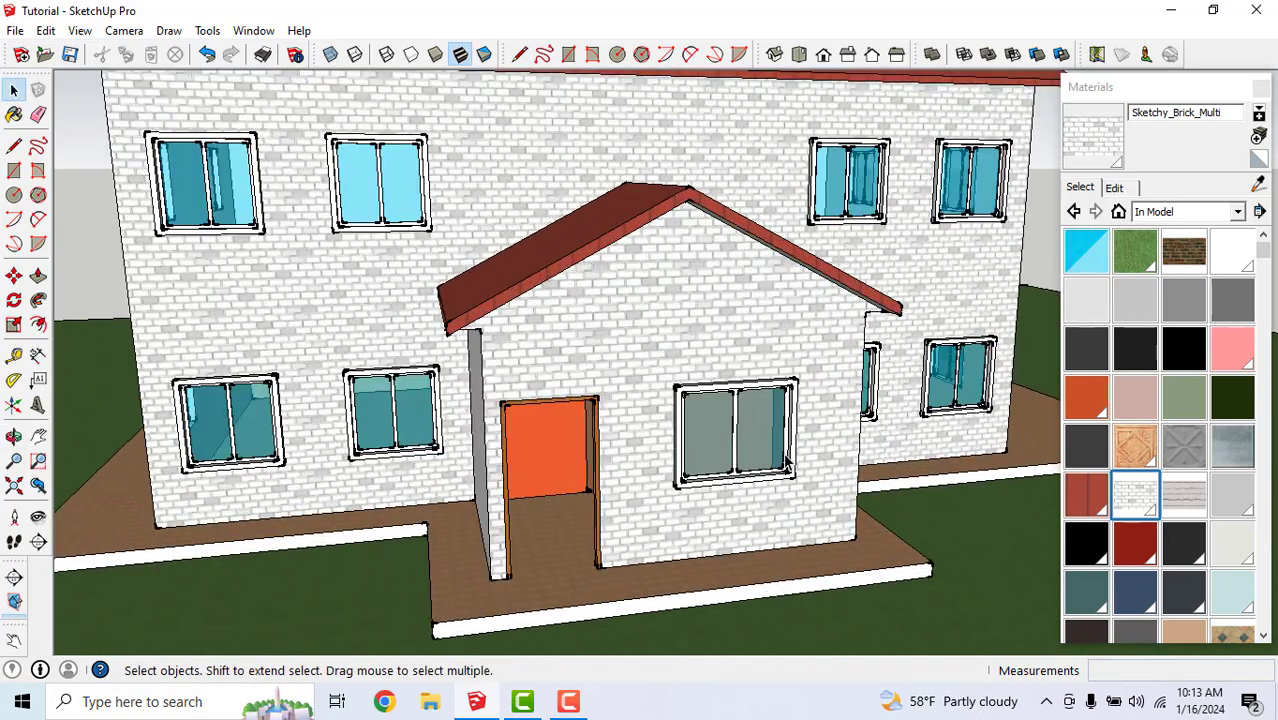
Select the inner top edge and both inner side edges of the porch's door frame
middle_drag(803, 417, 407, 566)
scroll(407, 566, up, 5)
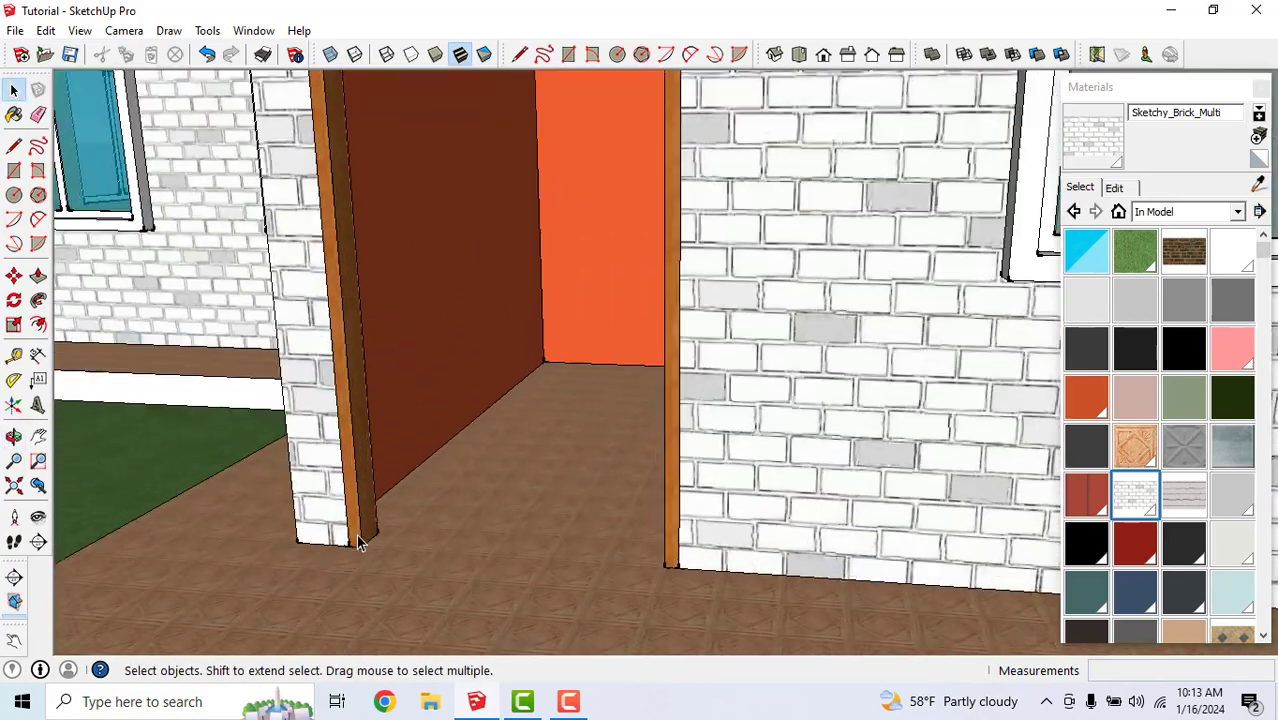
scroll(581, 610, down, 6)
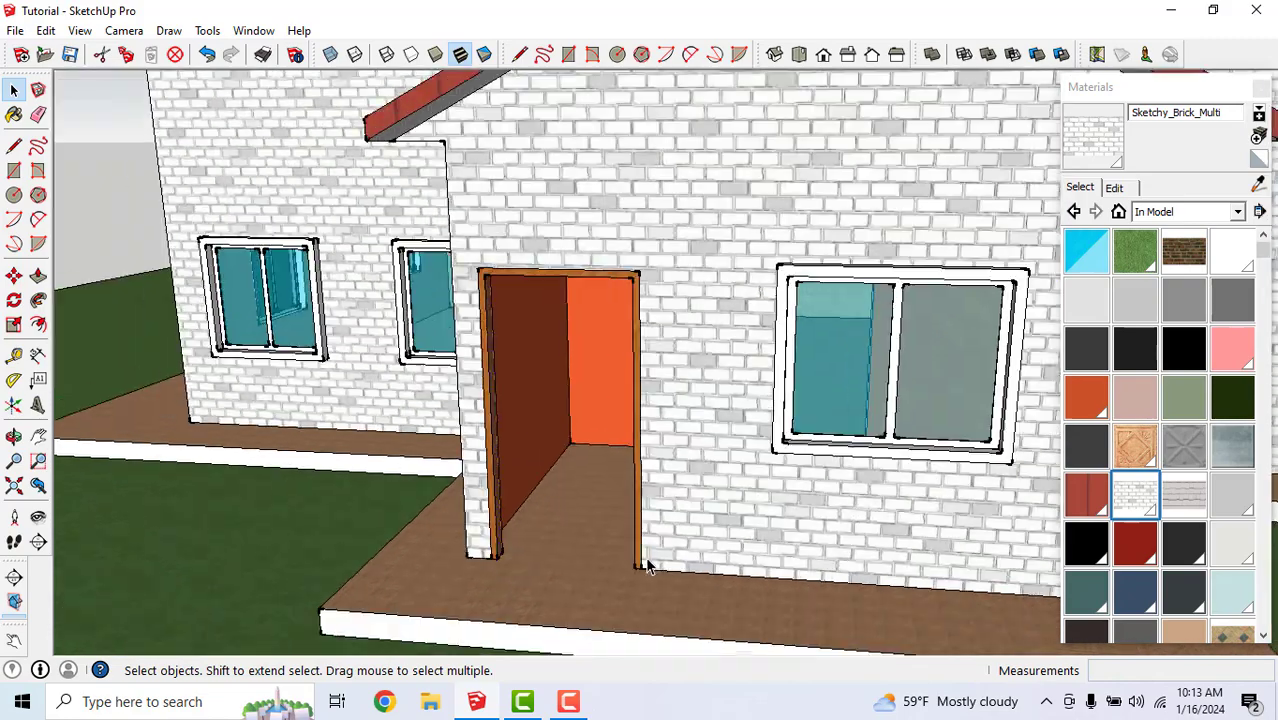
middle_drag(642, 562, 604, 548)
scroll(828, 580, up, 3)
scroll(753, 592, down, 3)
scroll(558, 538, up, 4)
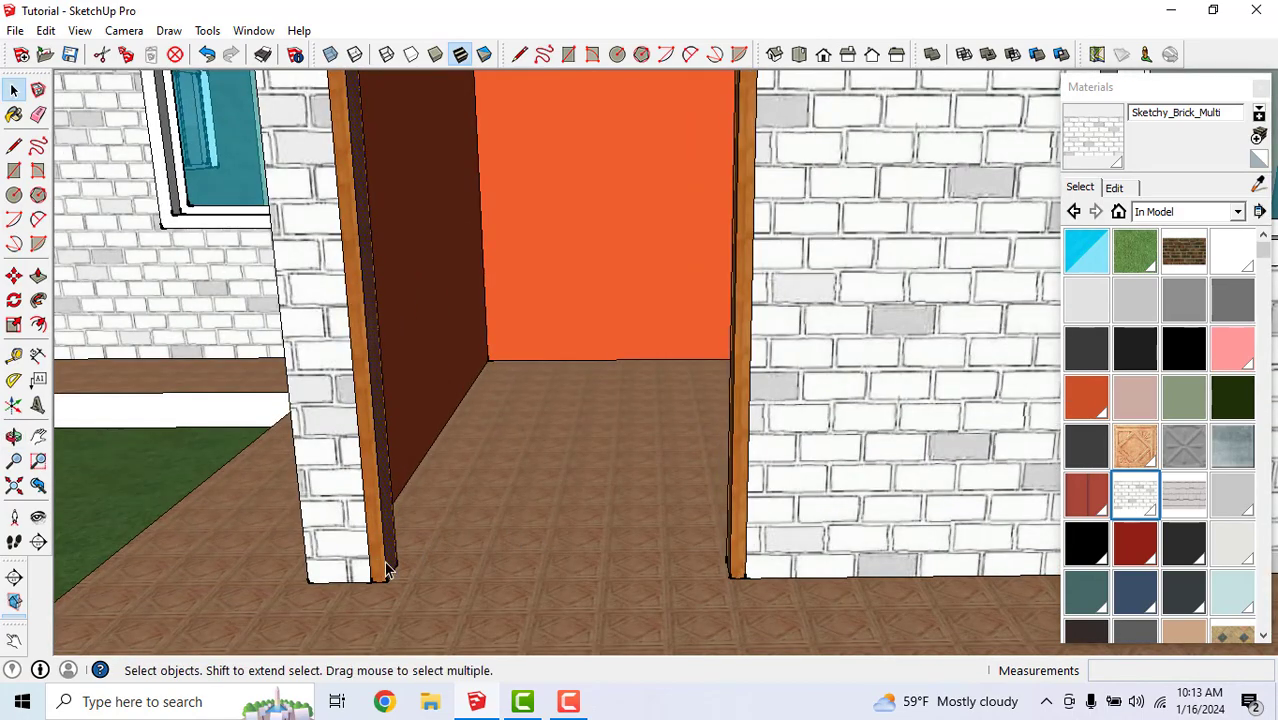
scroll(451, 600, down, 5)
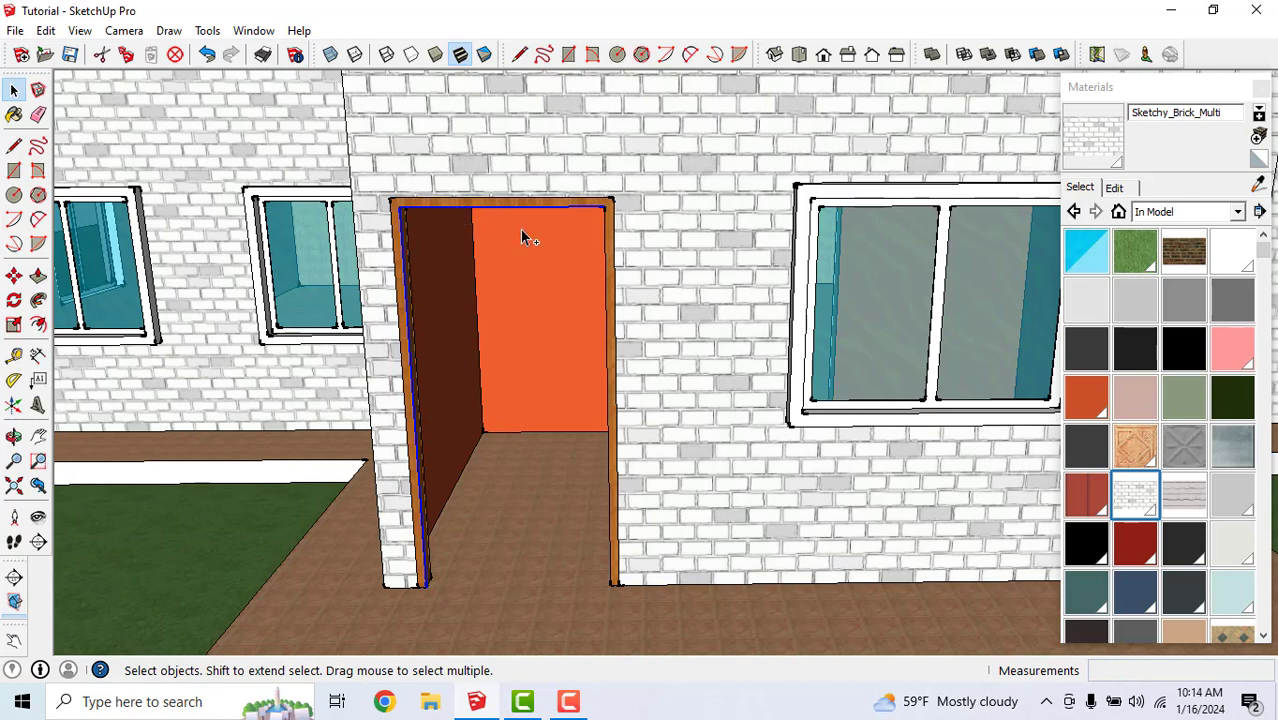
shift+click(608, 250)
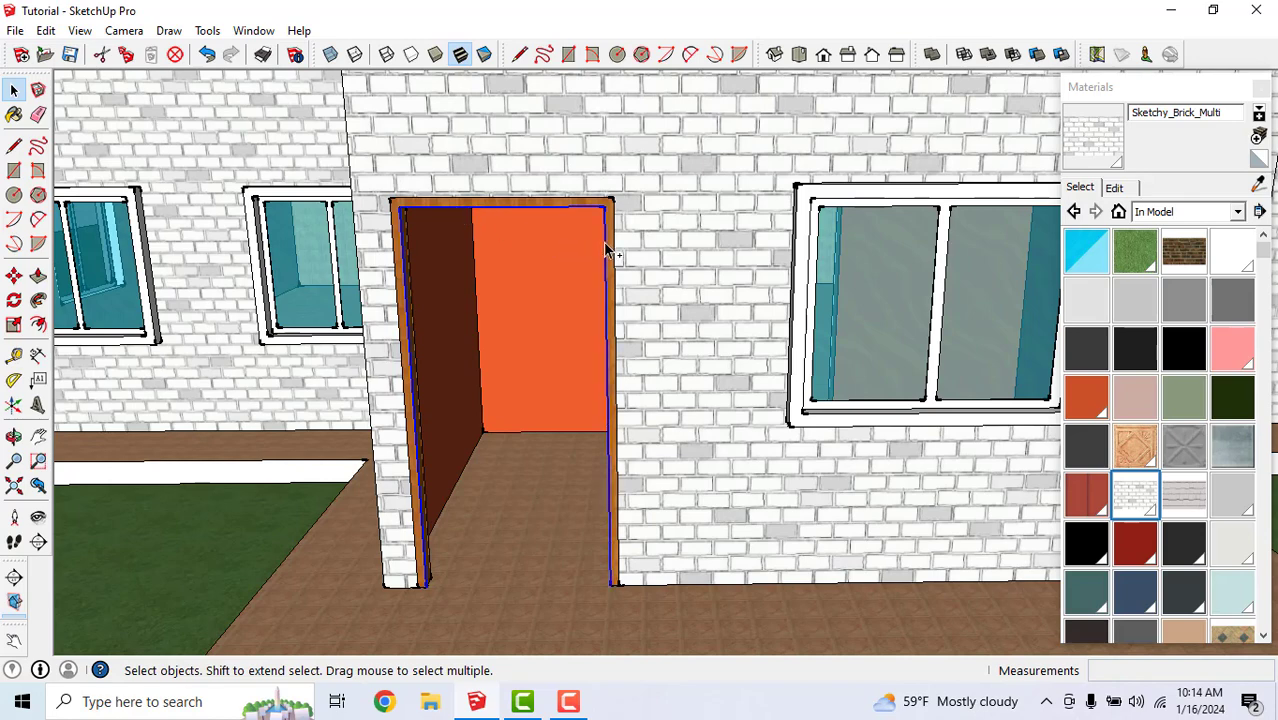
Paste a copy of the selected door-frame edges onto the lawn in front of the porch
scroll(493, 308, down, 5)
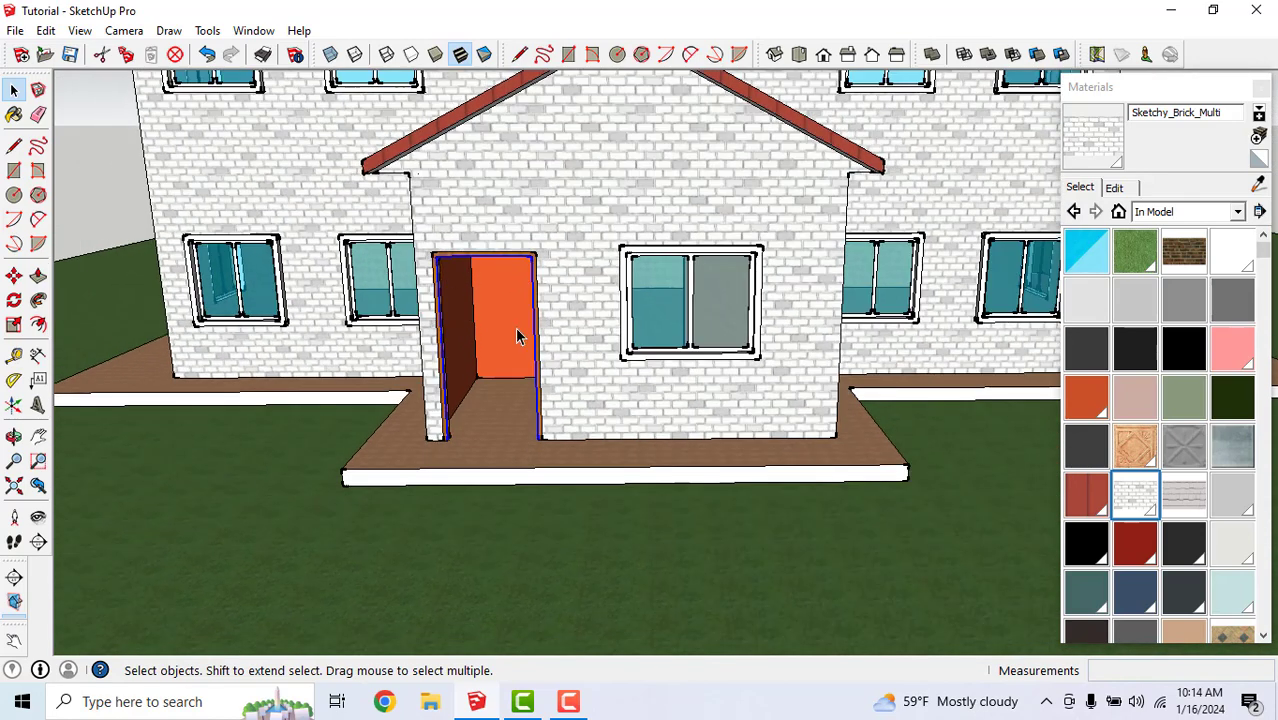
scroll(572, 405, down, 2)
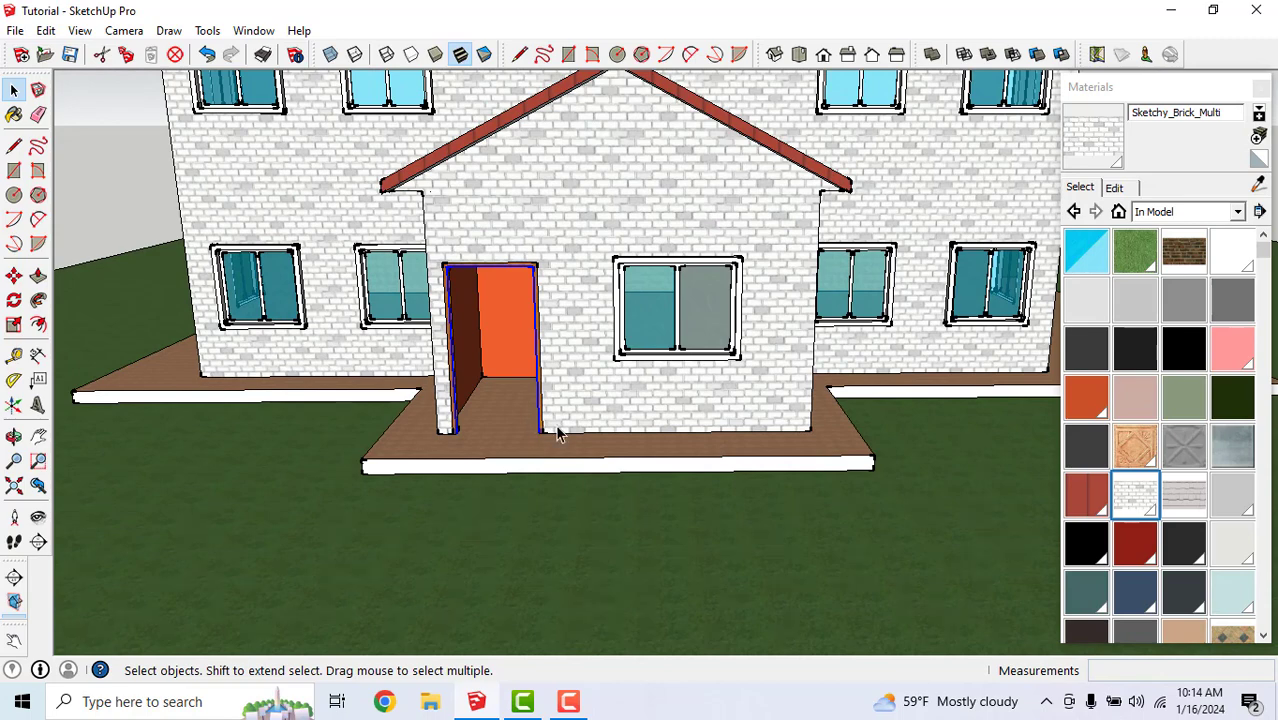
click(437, 577)
key(ctrl+v)
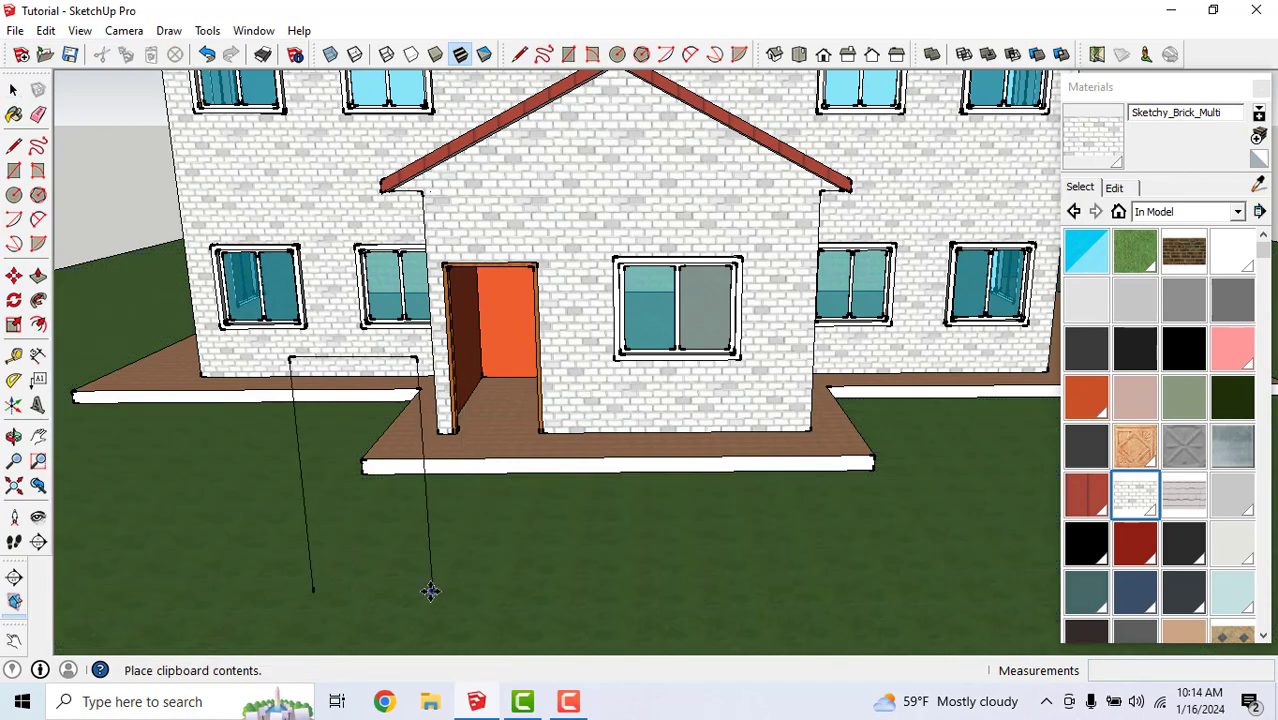
click(300, 589)
scroll(500, 592, down, 1)
scroll(200, 511, up, 2)
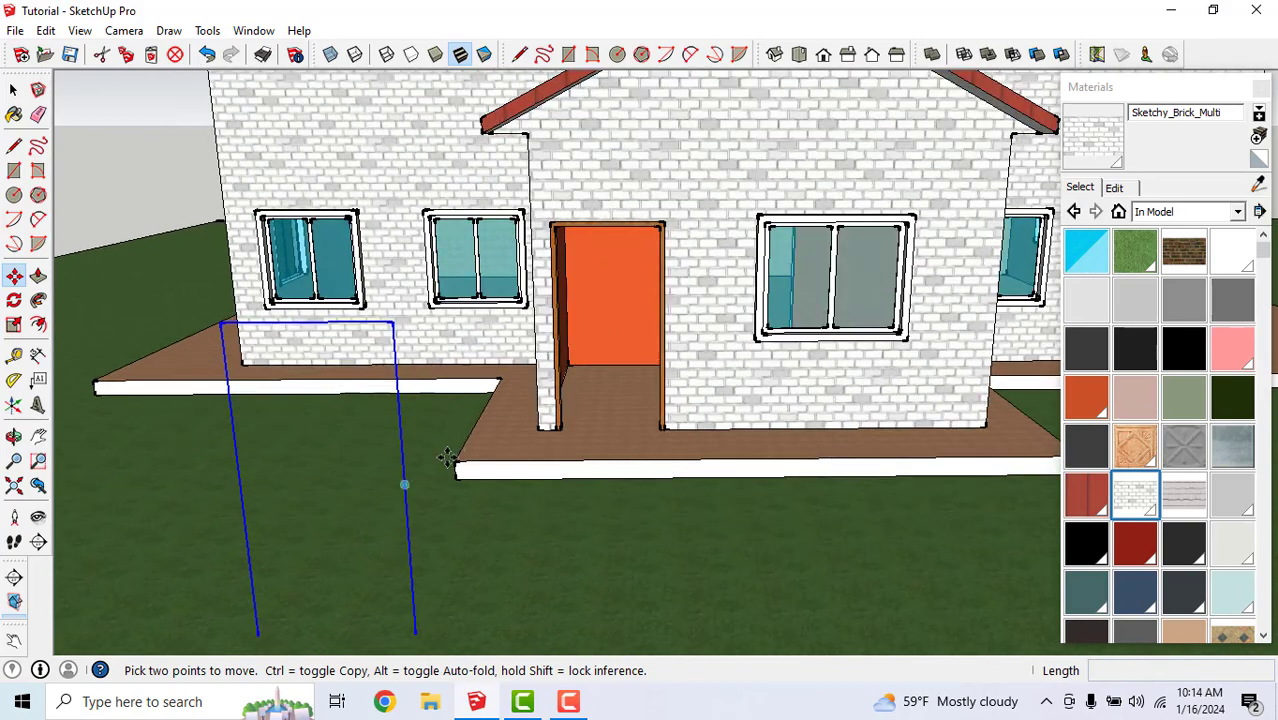
scroll(460, 443, down, 2)
middle_drag(466, 440, 383, 469)
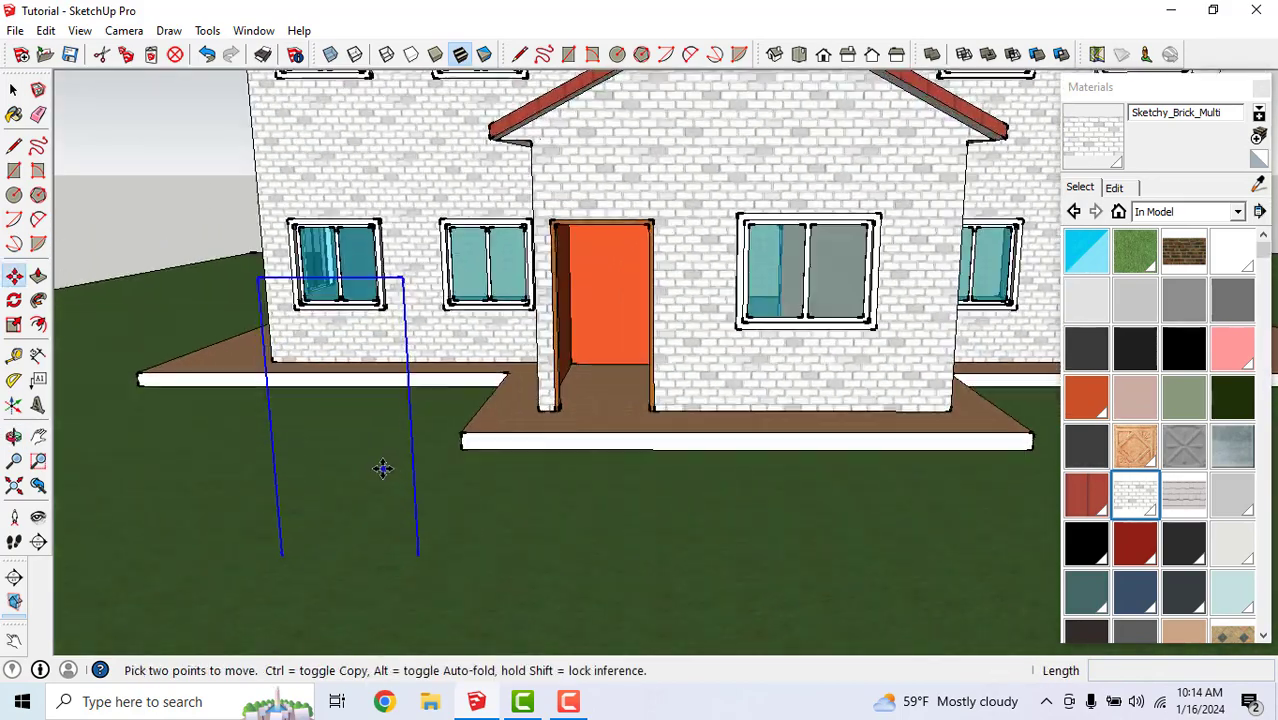
Close the open bottom of the pasted outline with a line so it forms a door-sized face
click(14, 147)
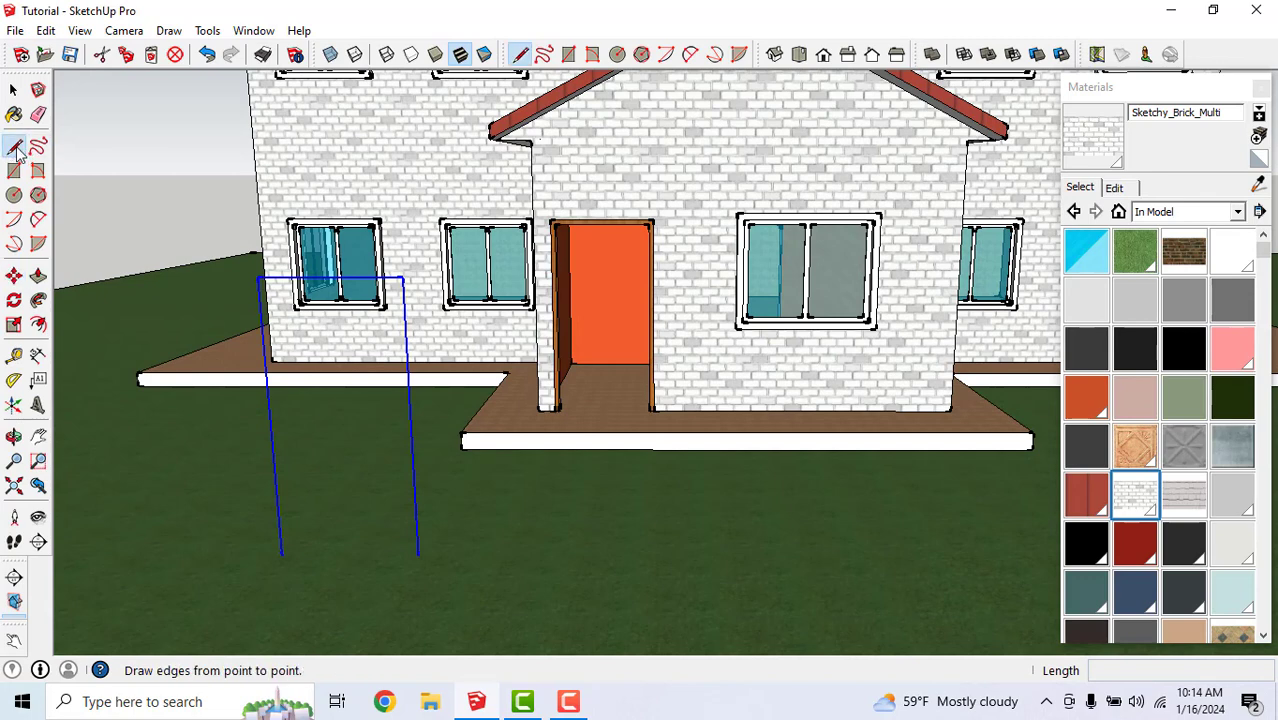
click(281, 555)
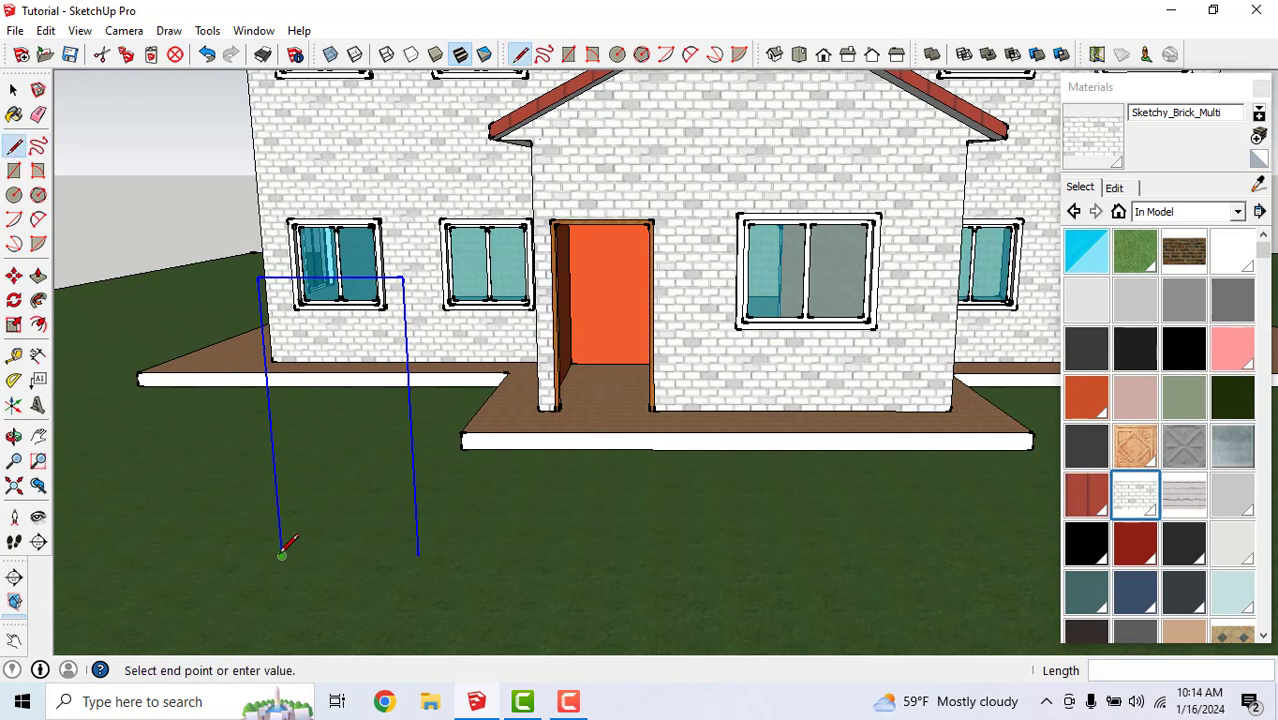
click(419, 555)
scroll(365, 434, down, 2)
scroll(352, 404, up, 3)
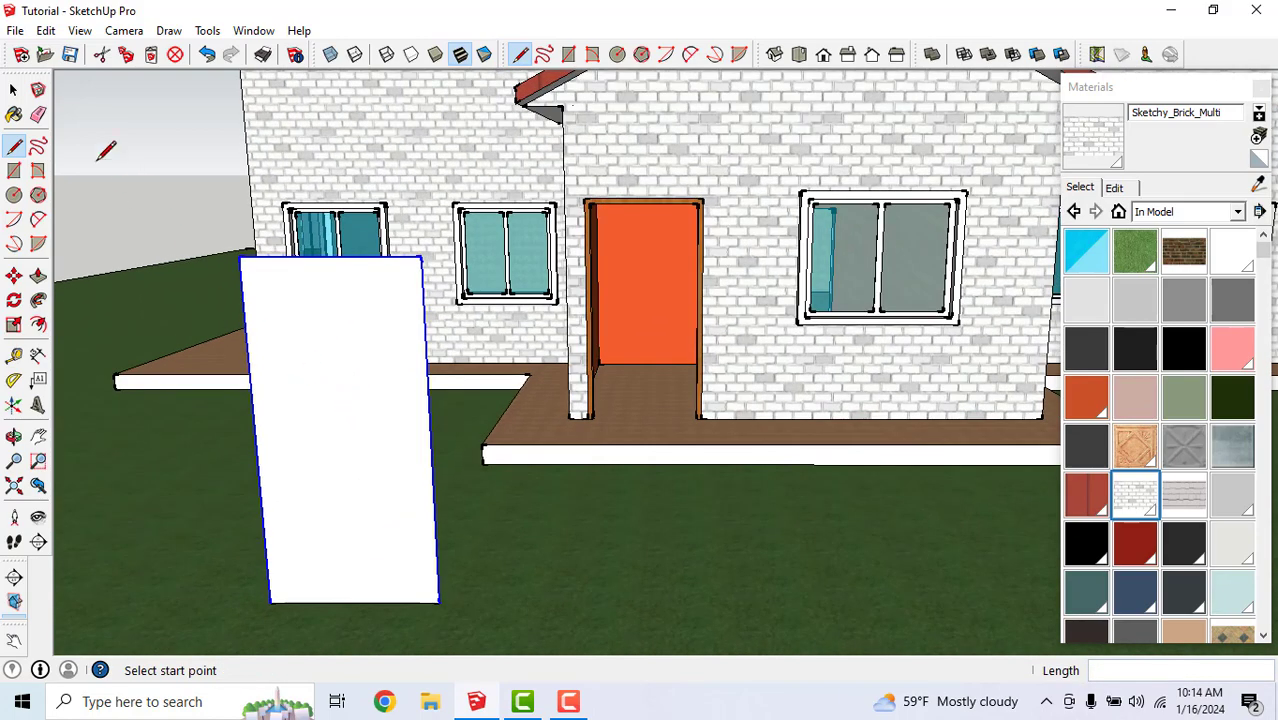
click(14, 90)
scroll(639, 414, down, 2)
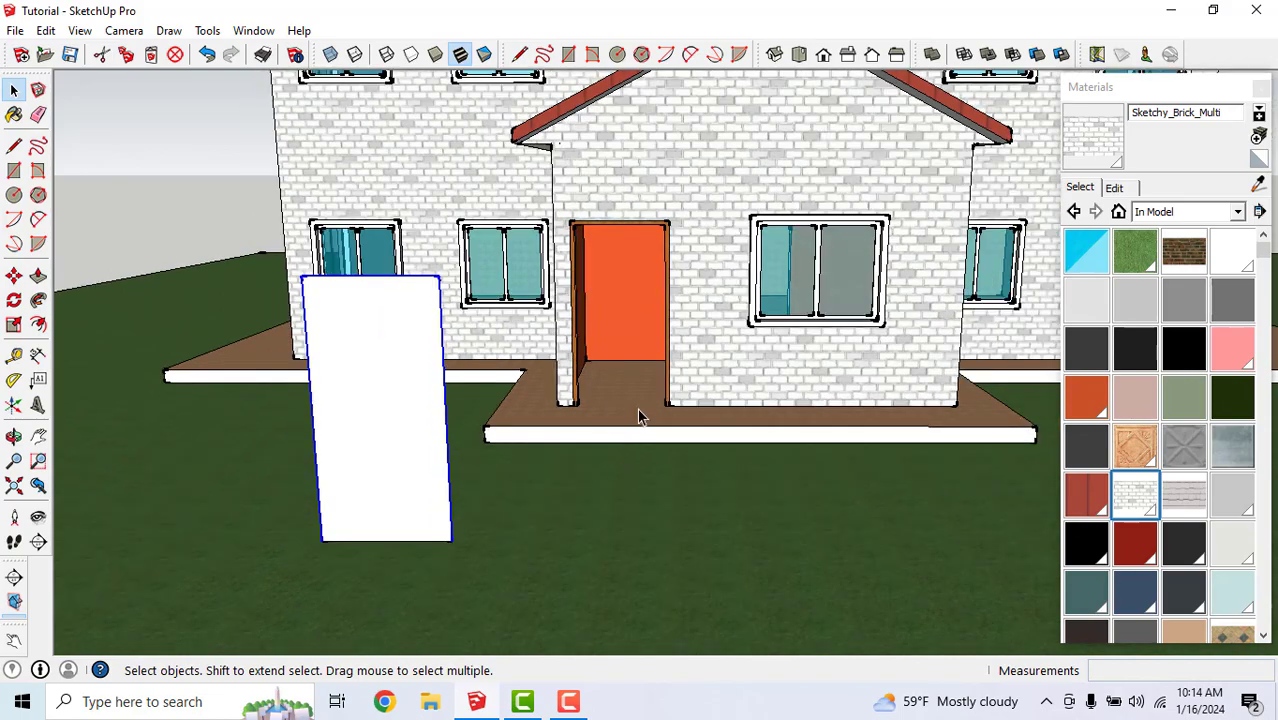
Select the new door face and open the Wood material collection
scroll(638, 405, up, 6)
scroll(736, 435, down, 4)
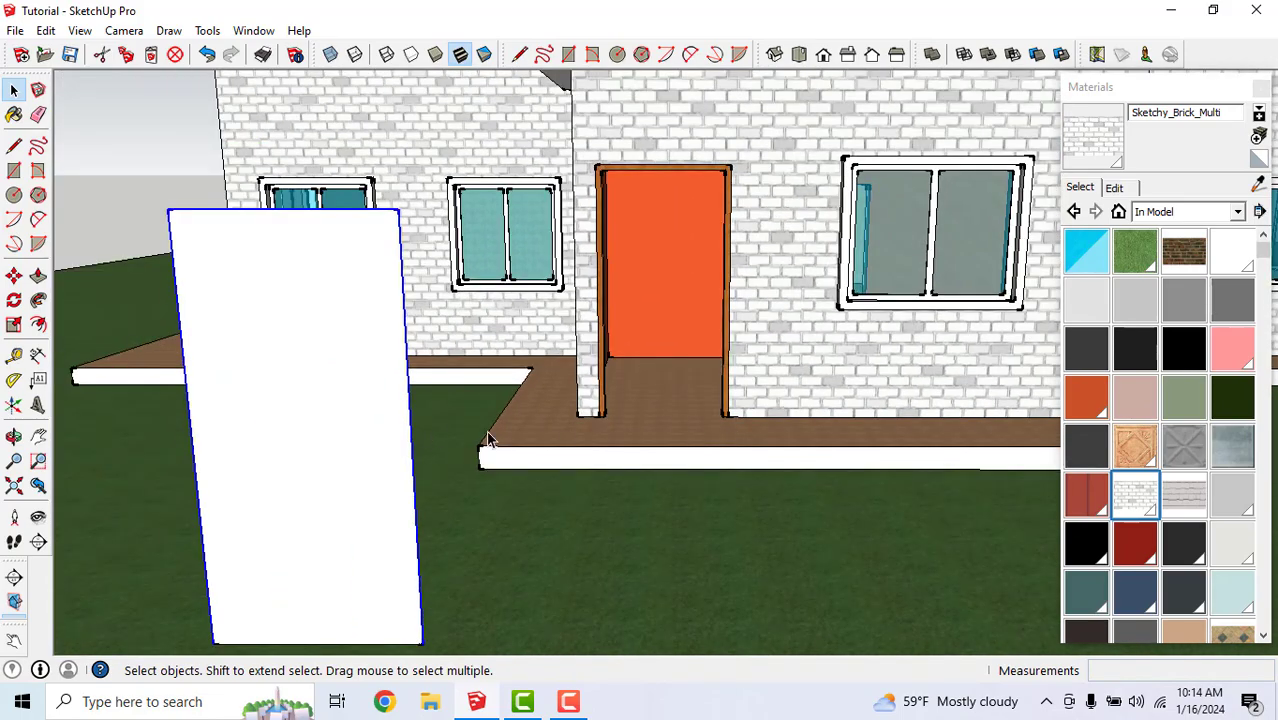
middle_drag(459, 442, 257, 428)
scroll(257, 425, up, 3)
click(310, 395)
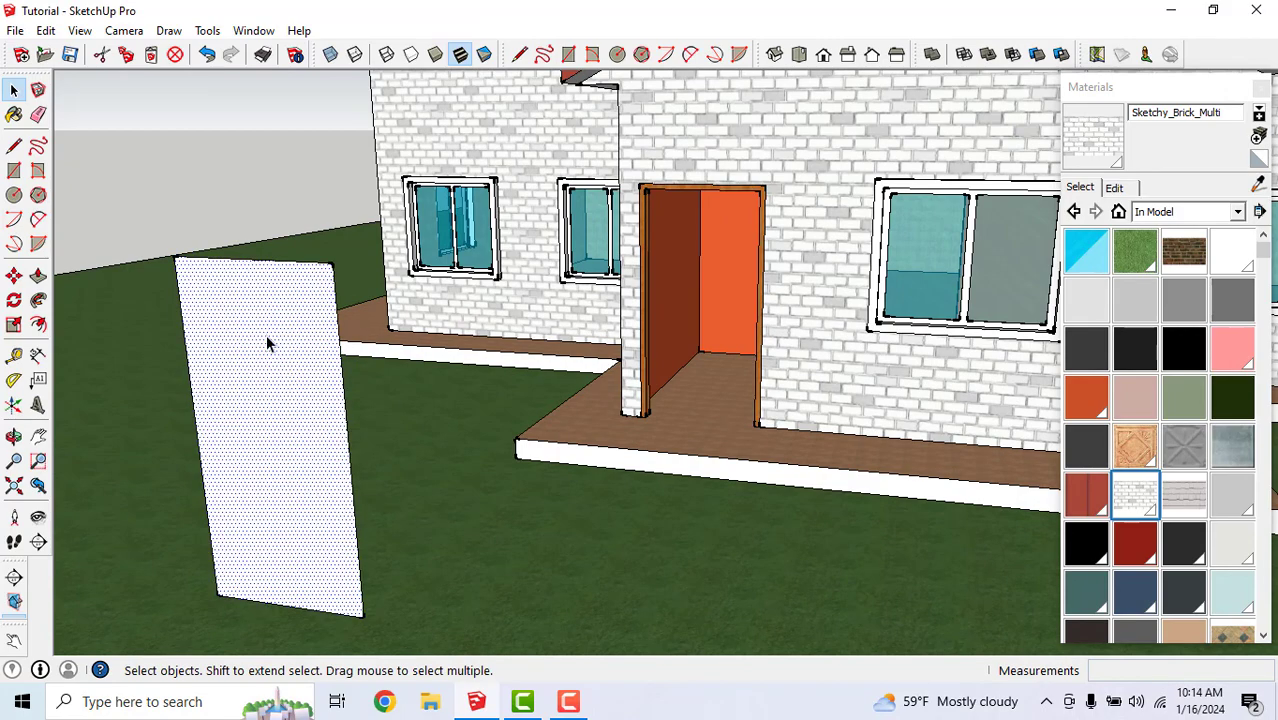
click(1240, 217)
scroll(1180, 300, down, 3)
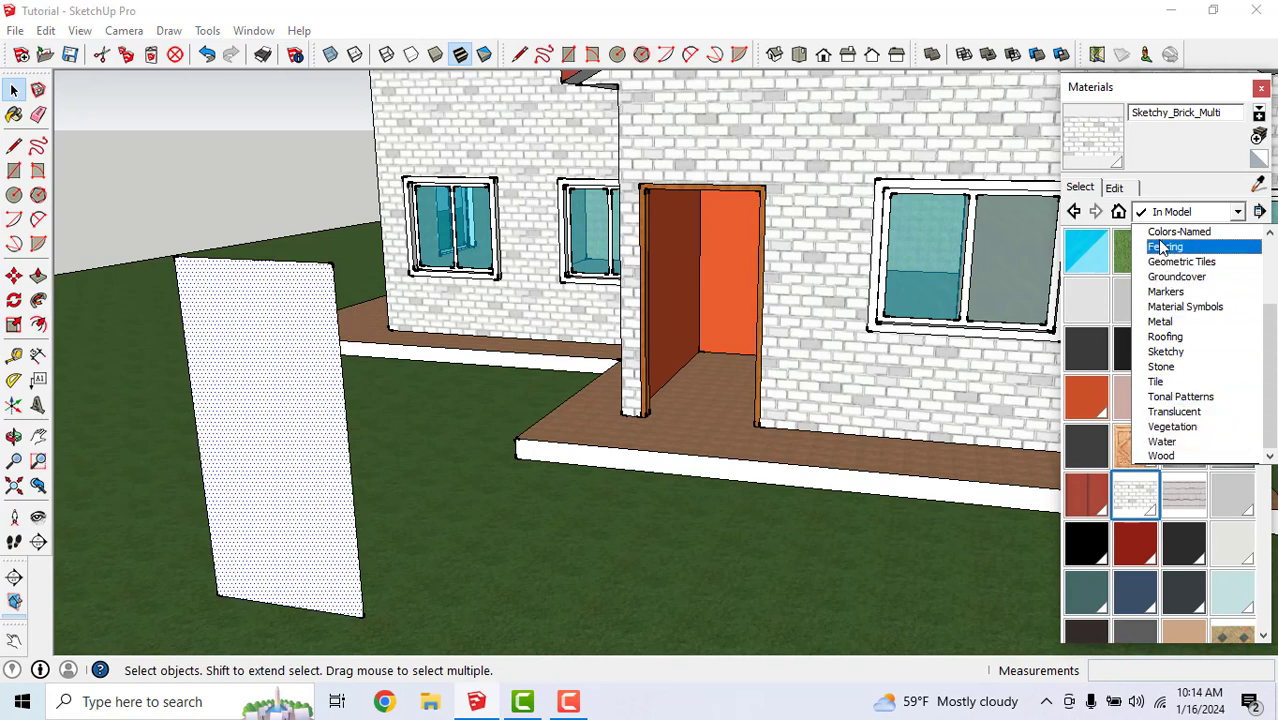
click(1176, 456)
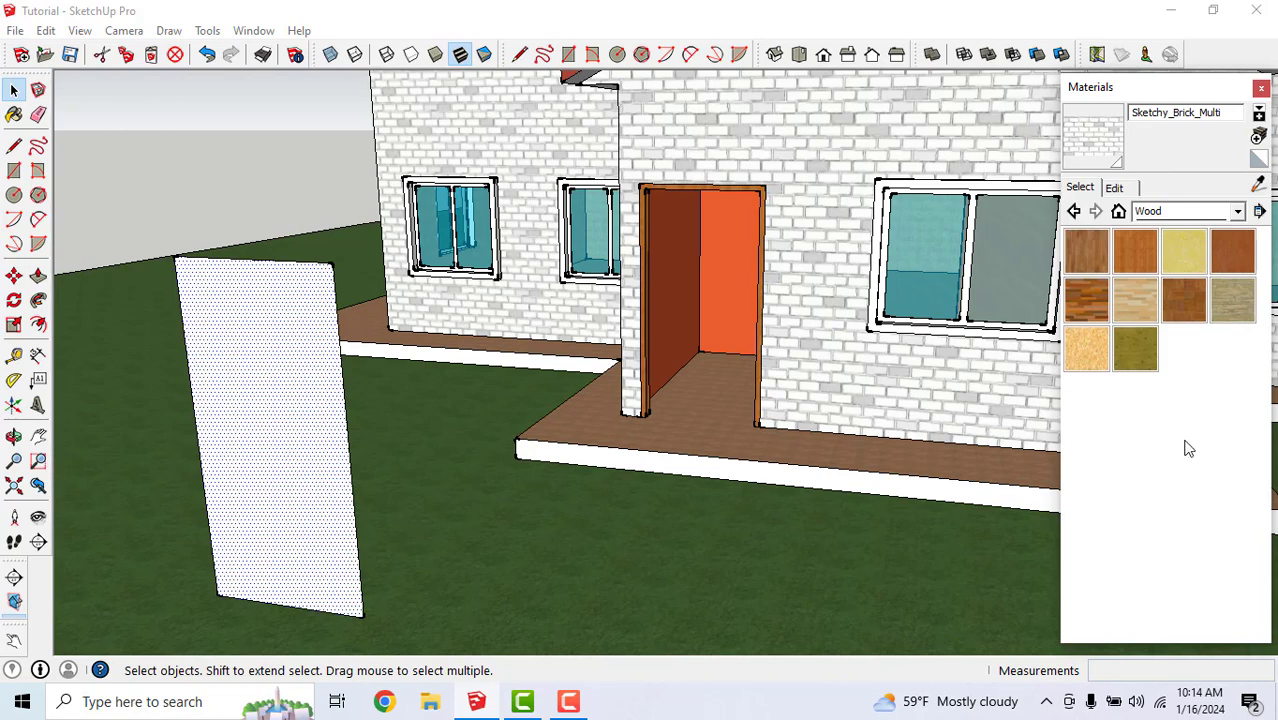
Try the Wood_Floor, Wood_Floor_Dark and Wood_Floor_Parquet materials on the door face
click(1147, 262)
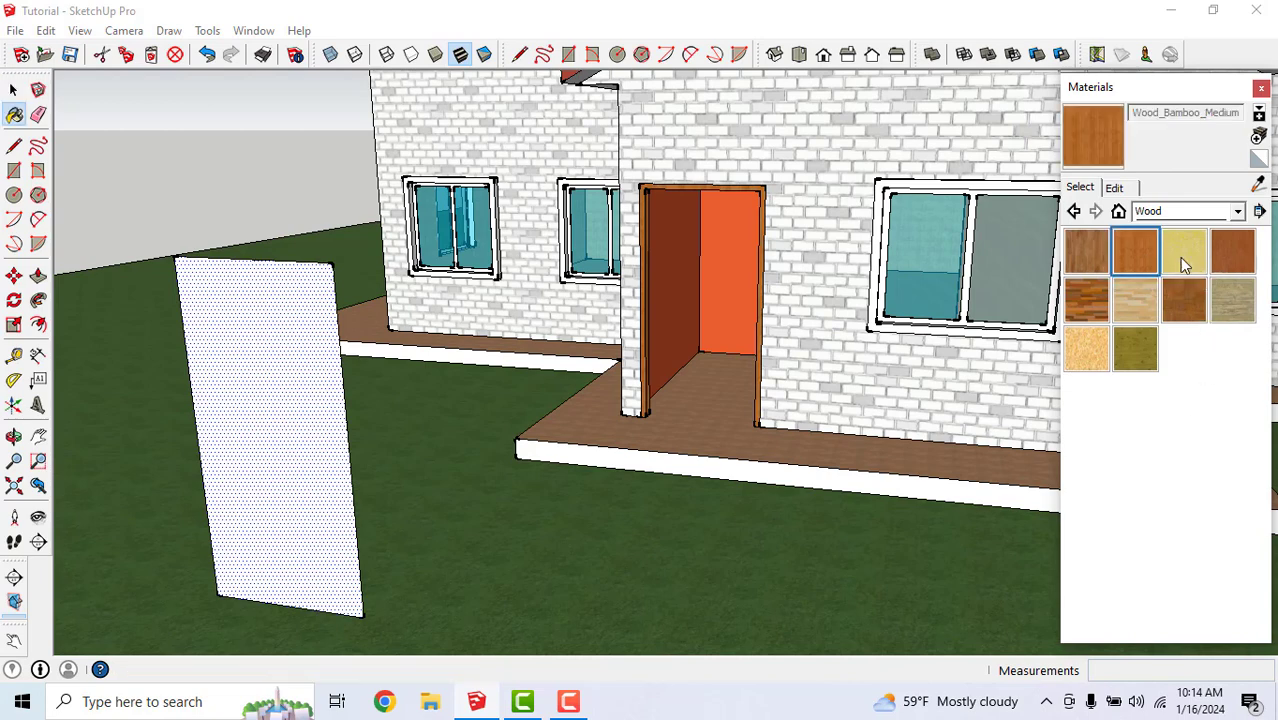
click(1224, 250)
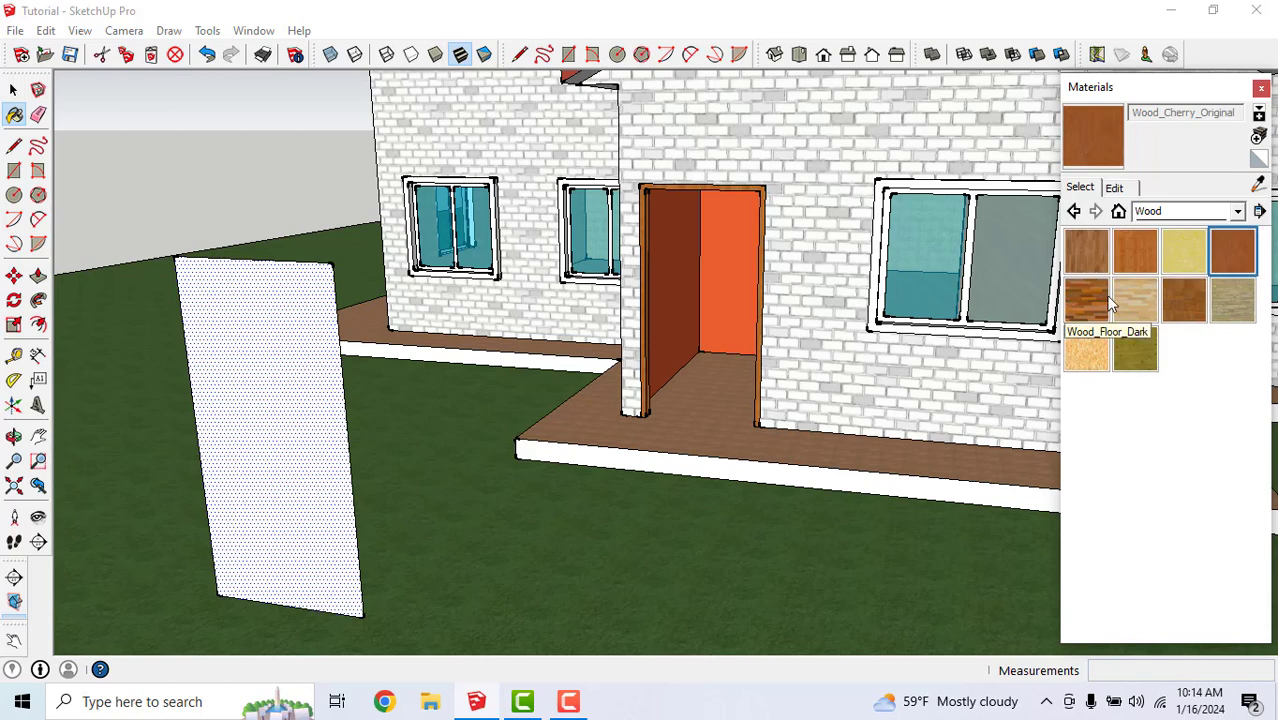
click(1096, 299)
click(1095, 265)
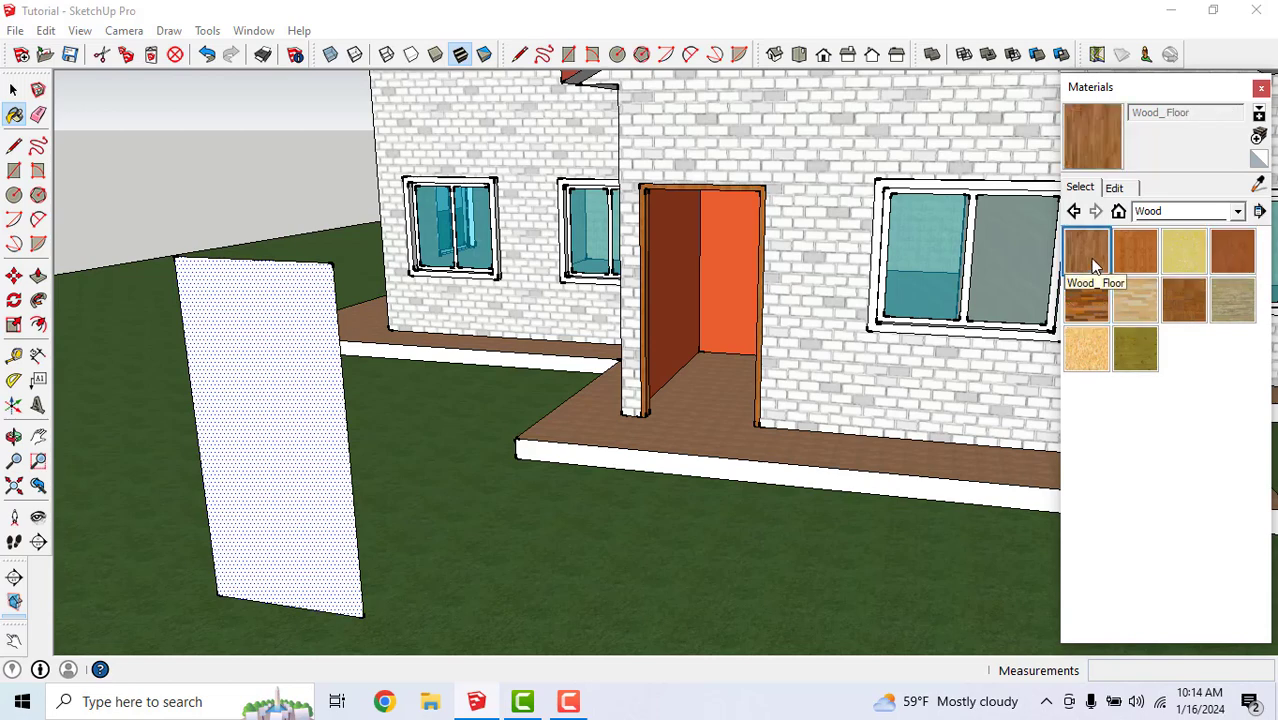
click(285, 377)
scroll(228, 391, up, 2)
scroll(399, 362, up, 2)
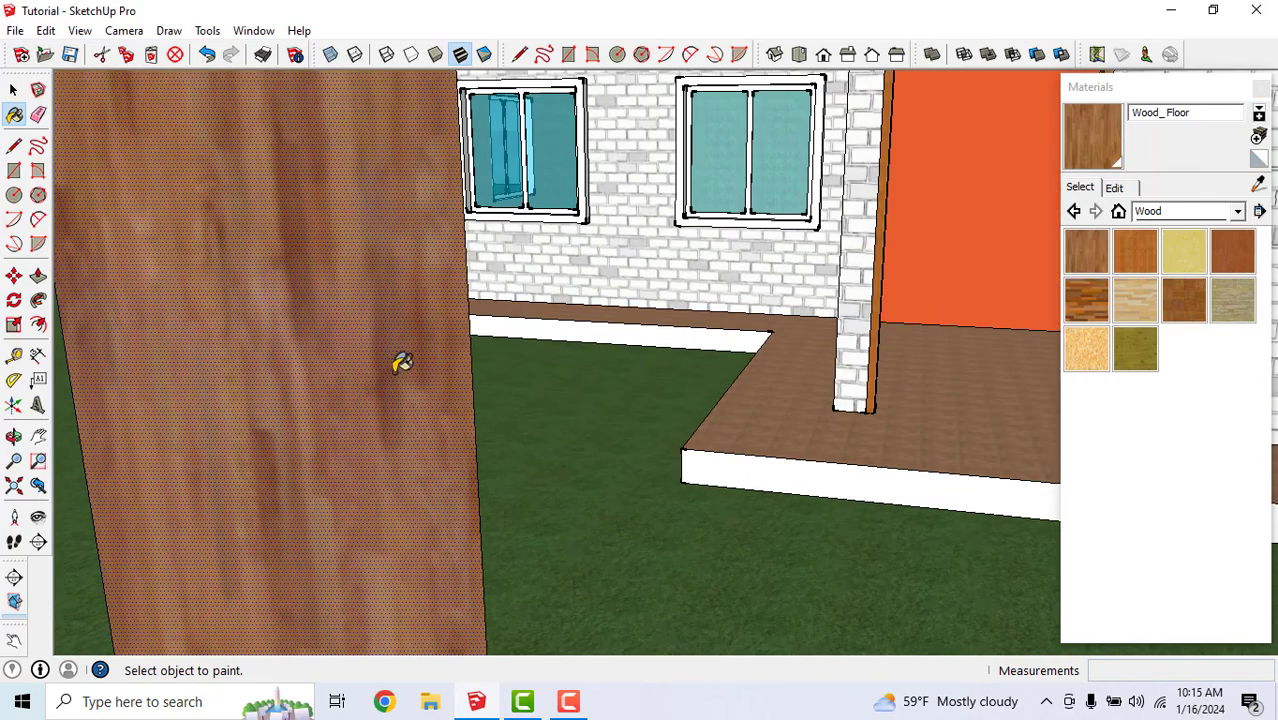
scroll(402, 361, down, 2)
click(1090, 302)
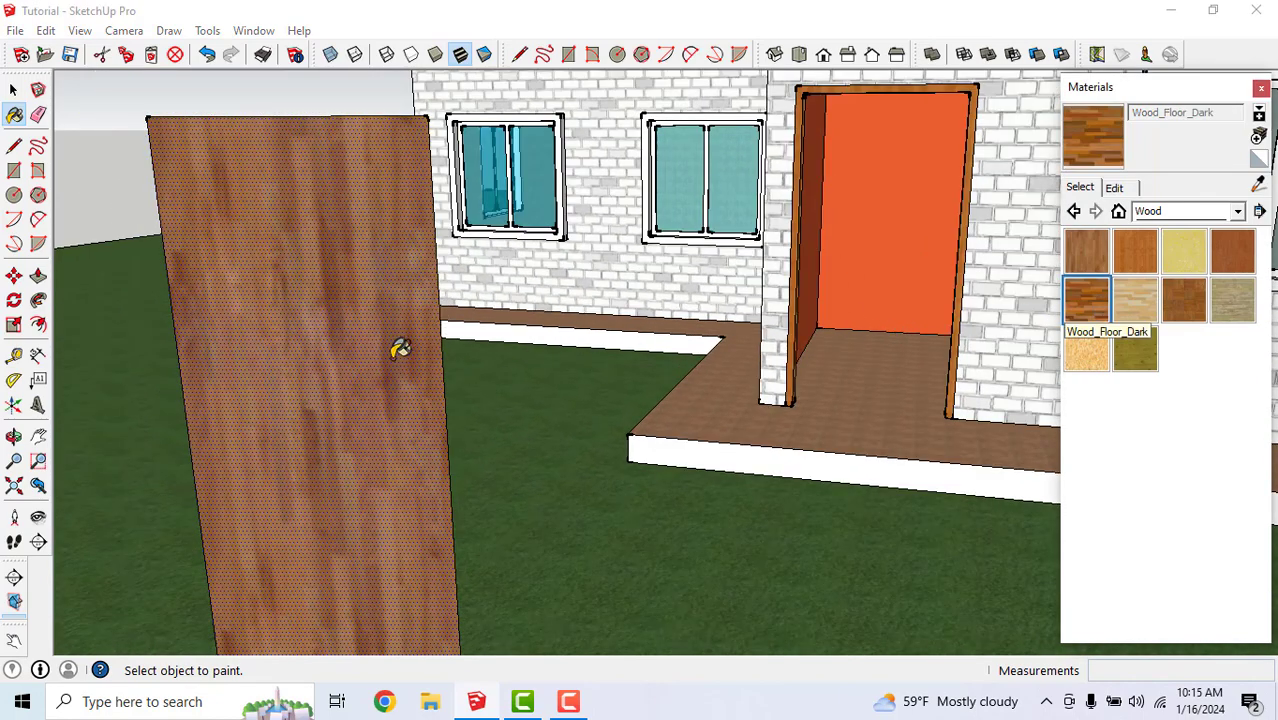
click(399, 347)
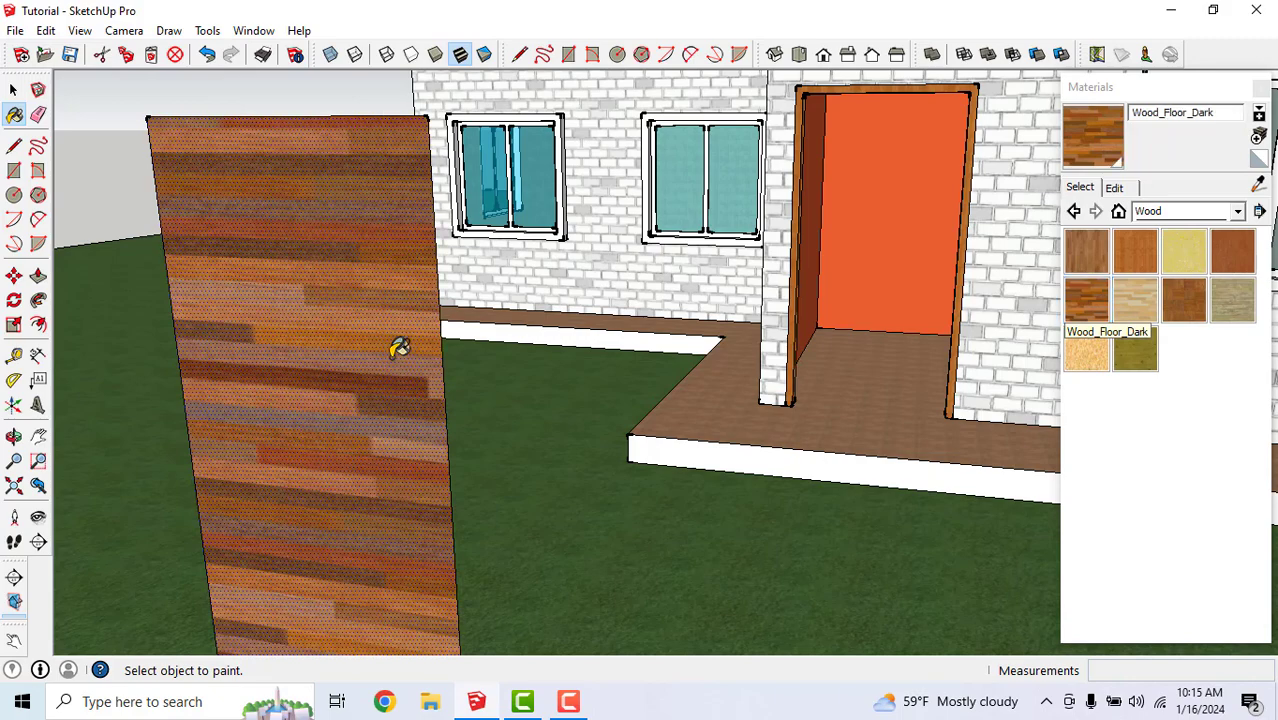
click(1187, 318)
click(290, 331)
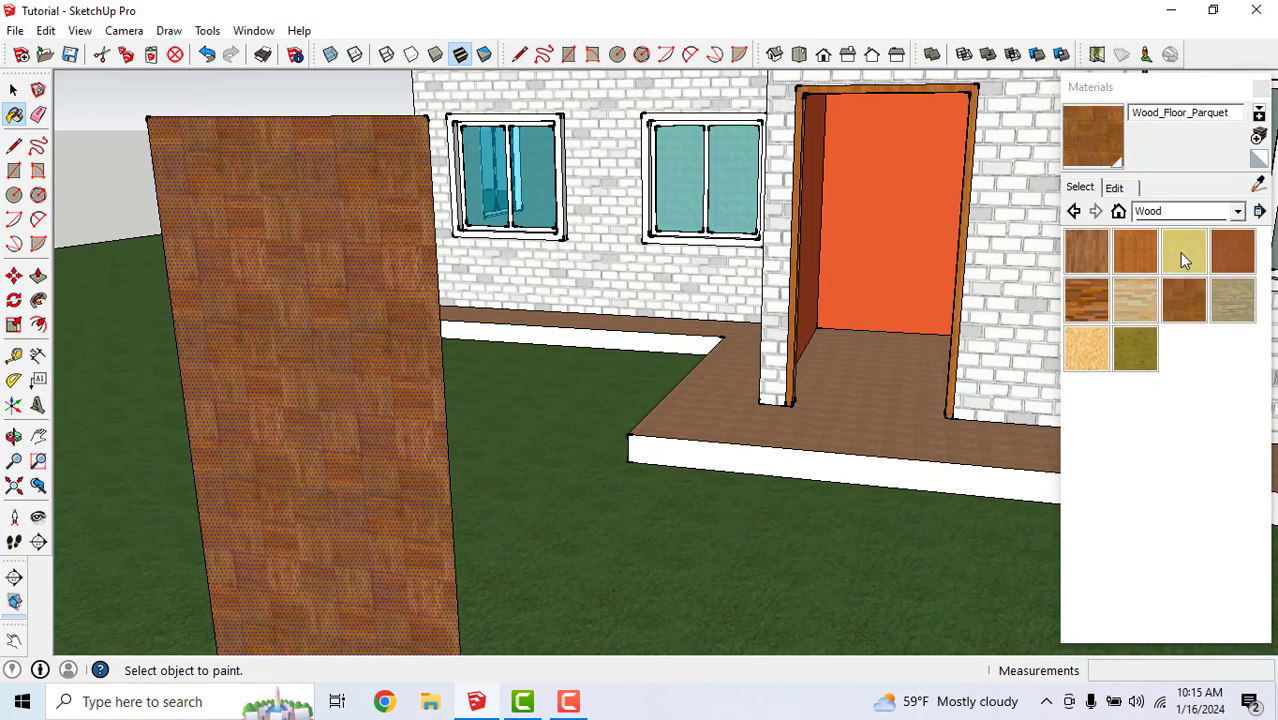
Paint the door face with the Wood_Cherry_Original material, leave the Paint Bucket and clear the selection
click(1232, 250)
click(405, 300)
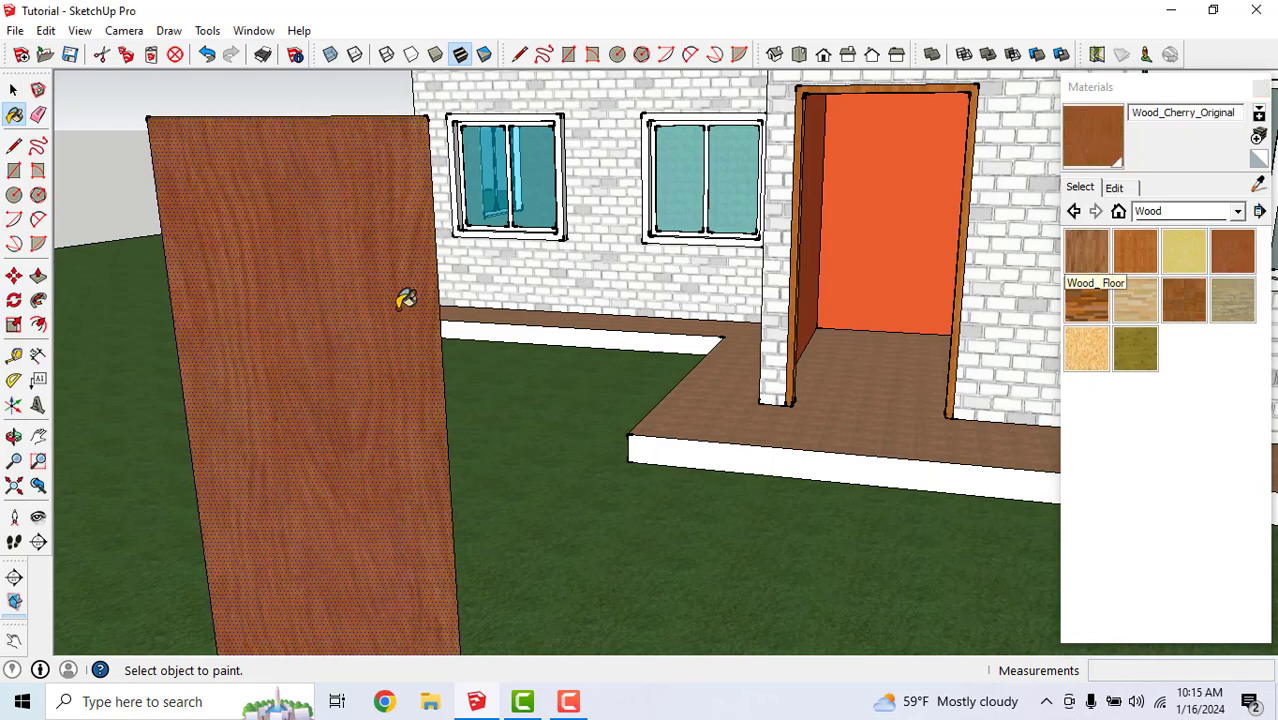
scroll(410, 315, down, 2)
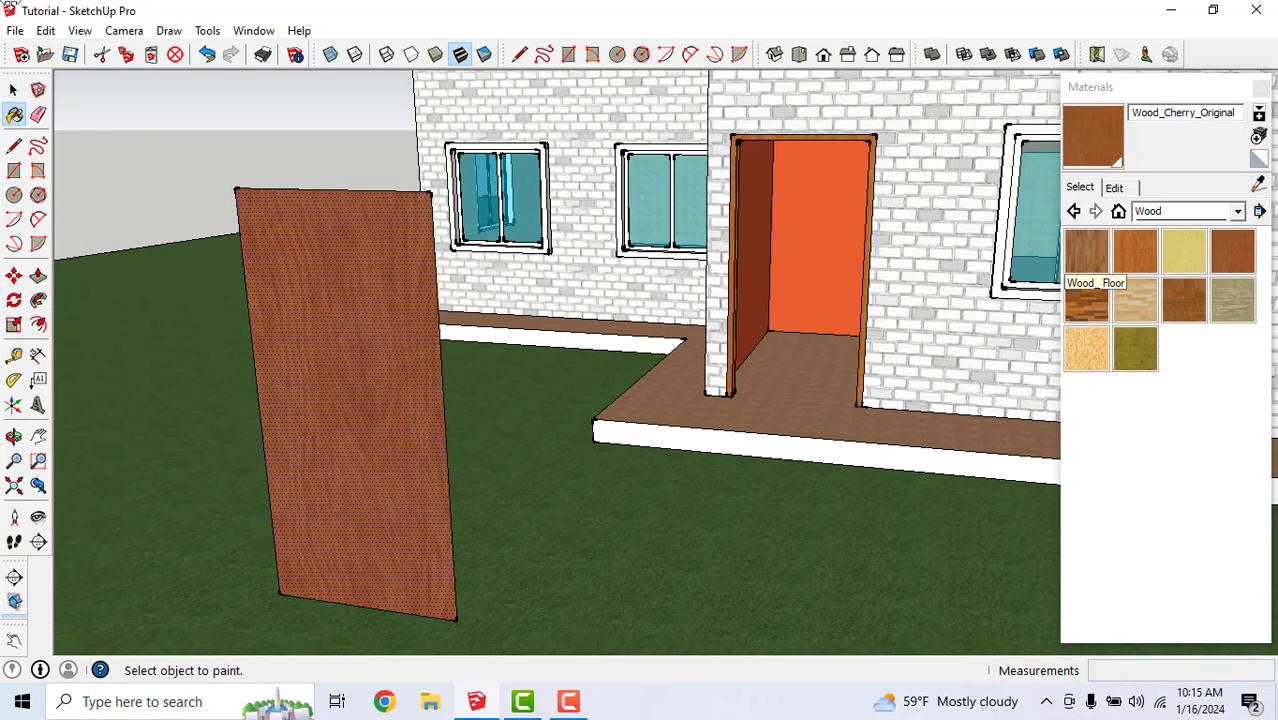
click(14, 92)
drag(178, 110, 210, 138)
scroll(488, 273, down, 3)
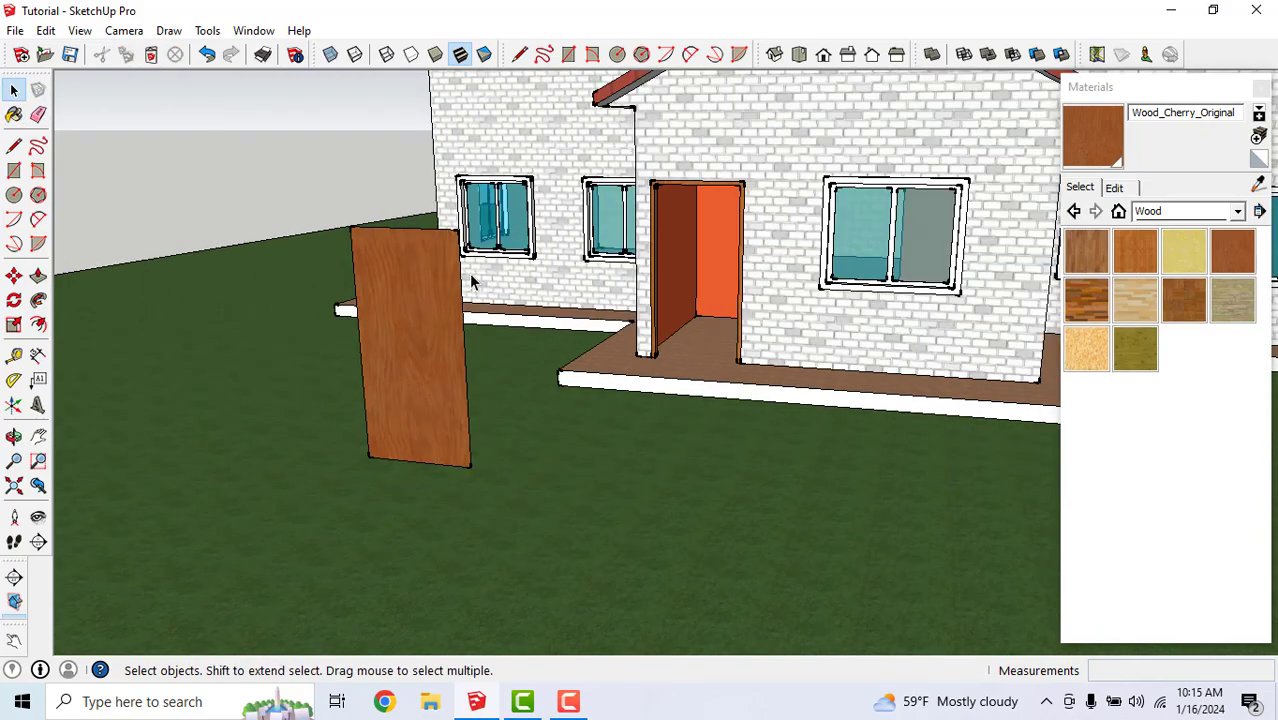
Extrude the cherry-wood door face 25 mm with Push/Pull to give the panel thickness
scroll(394, 316, up, 4)
scroll(394, 316, down, 4)
middle_drag(571, 308, 350, 456)
scroll(350, 456, up, 3)
scroll(291, 555, down, 4)
scroll(345, 491, up, 4)
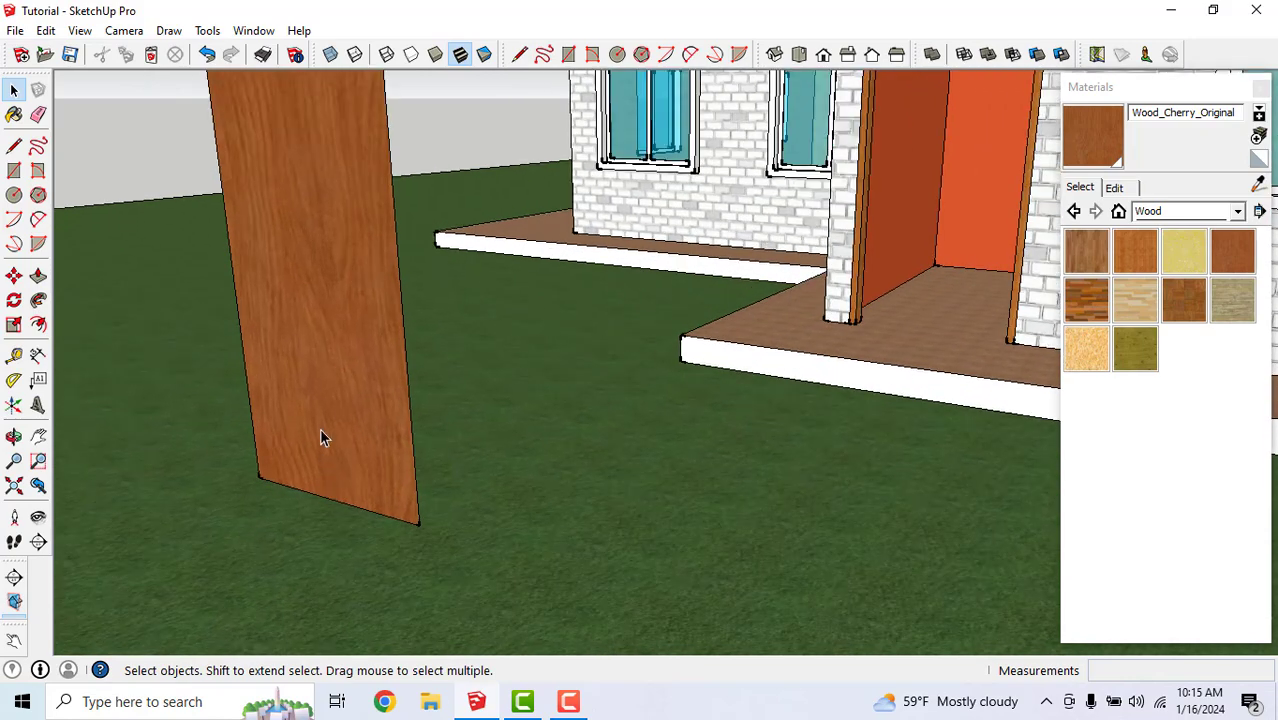
click(38, 279)
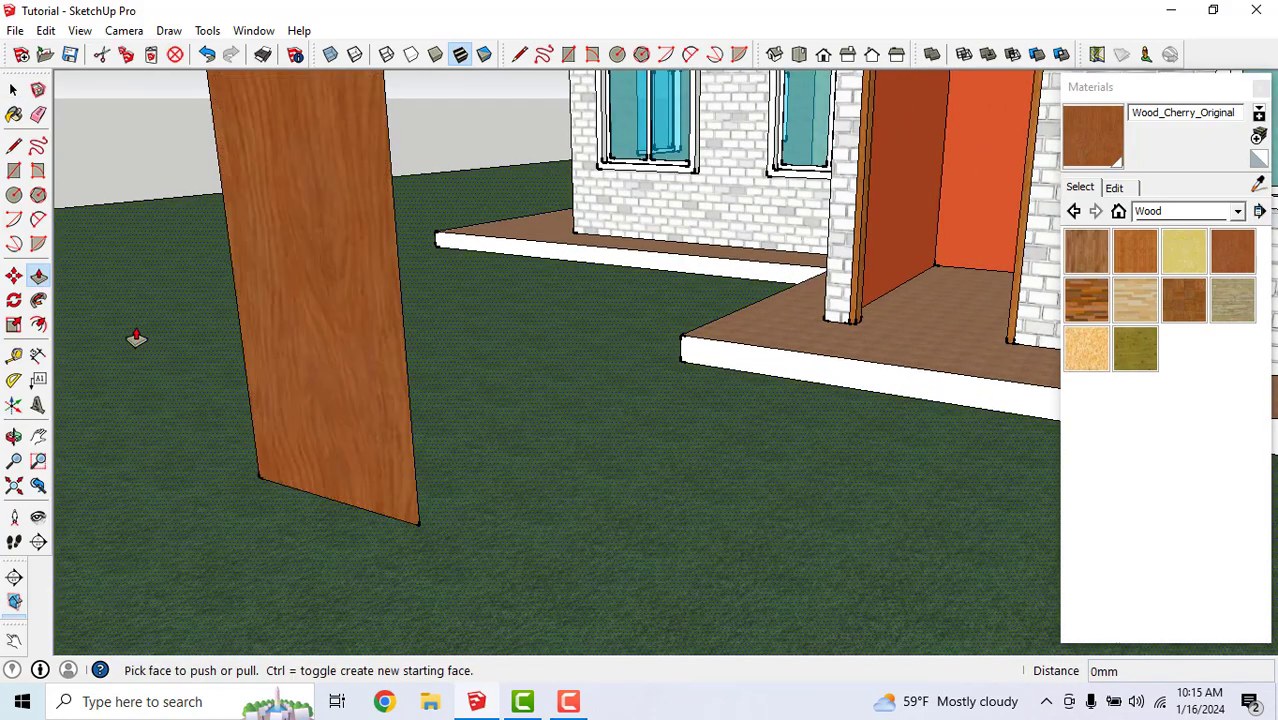
click(372, 467)
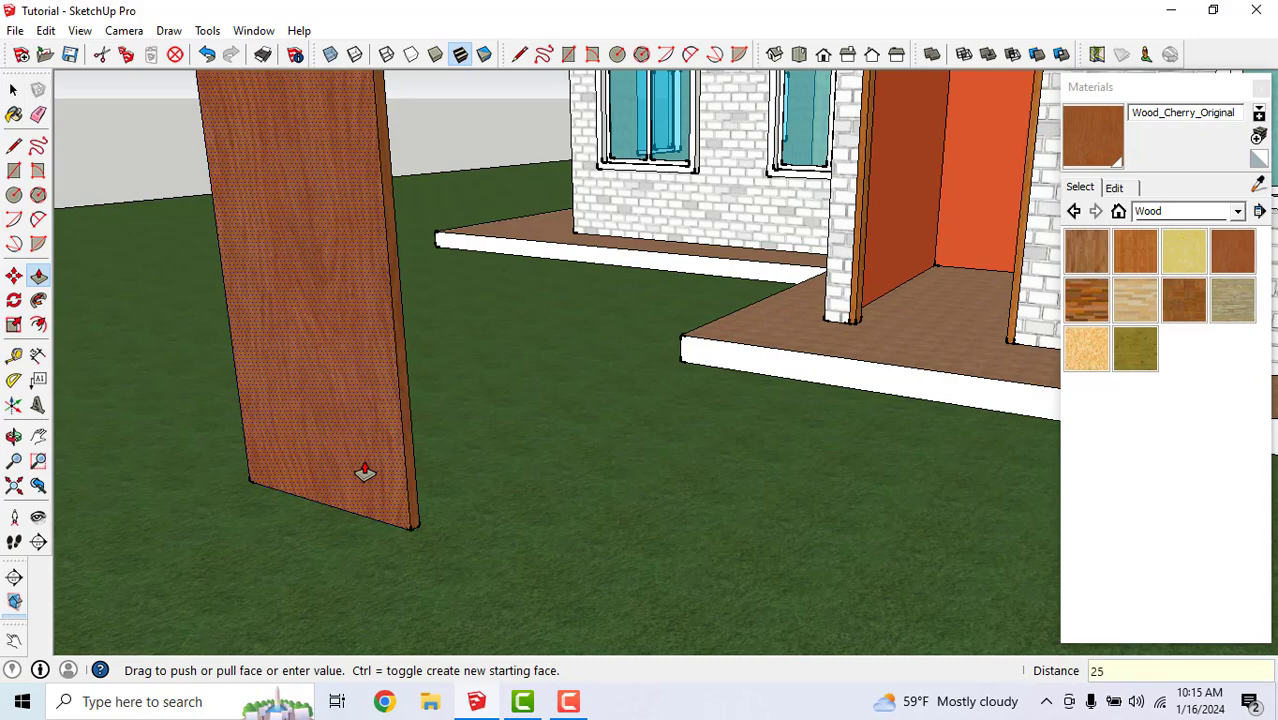
key(Return)
click(12, 90)
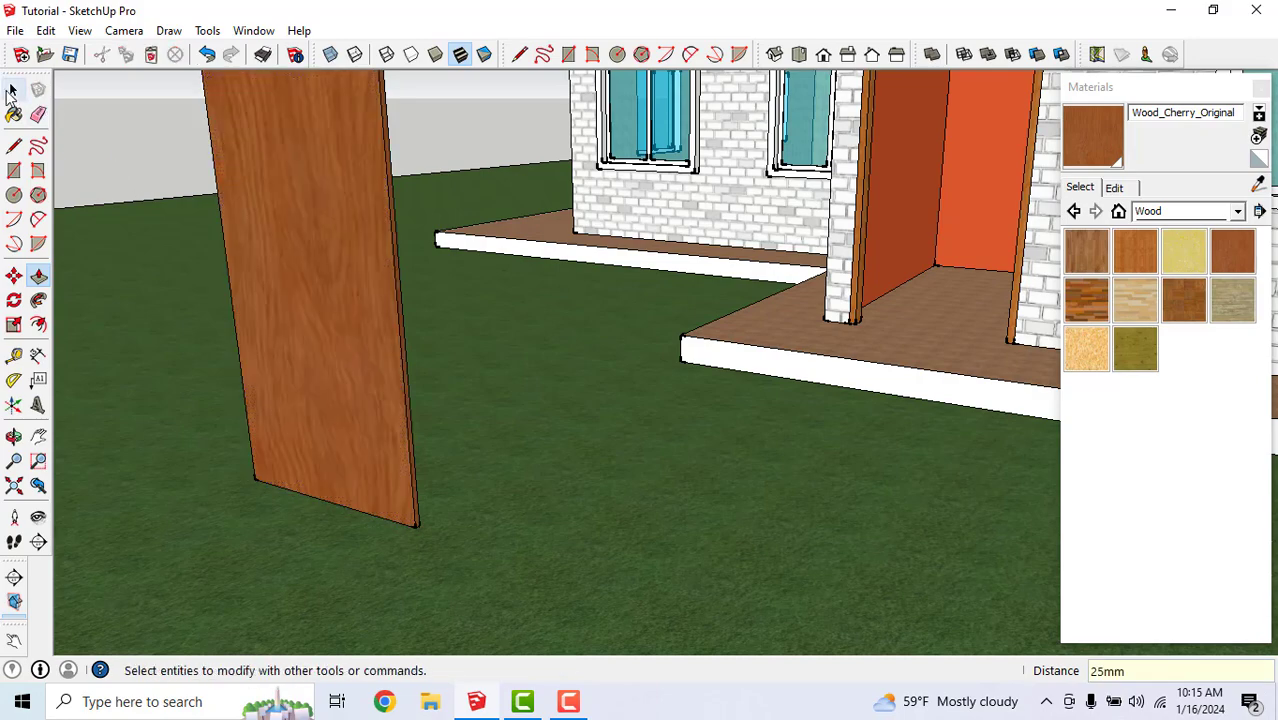
scroll(442, 429, down, 3)
middle_drag(442, 429, 434, 476)
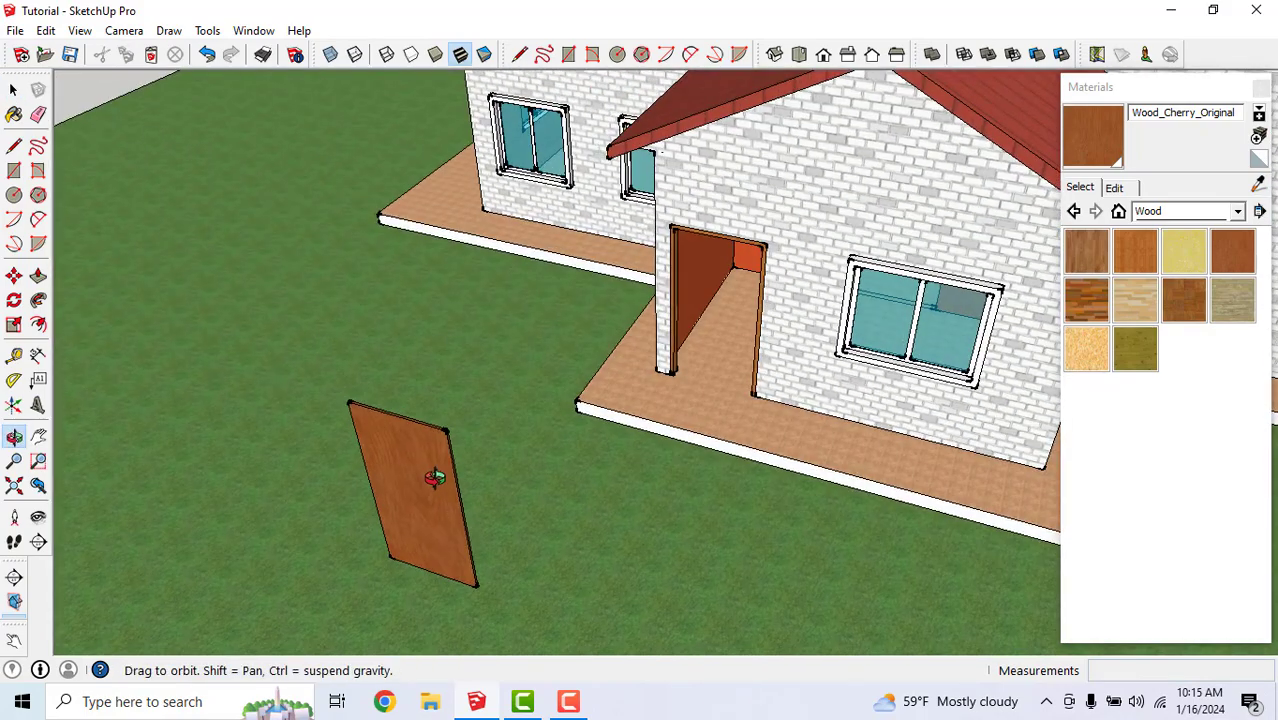
drag(319, 362, 507, 619)
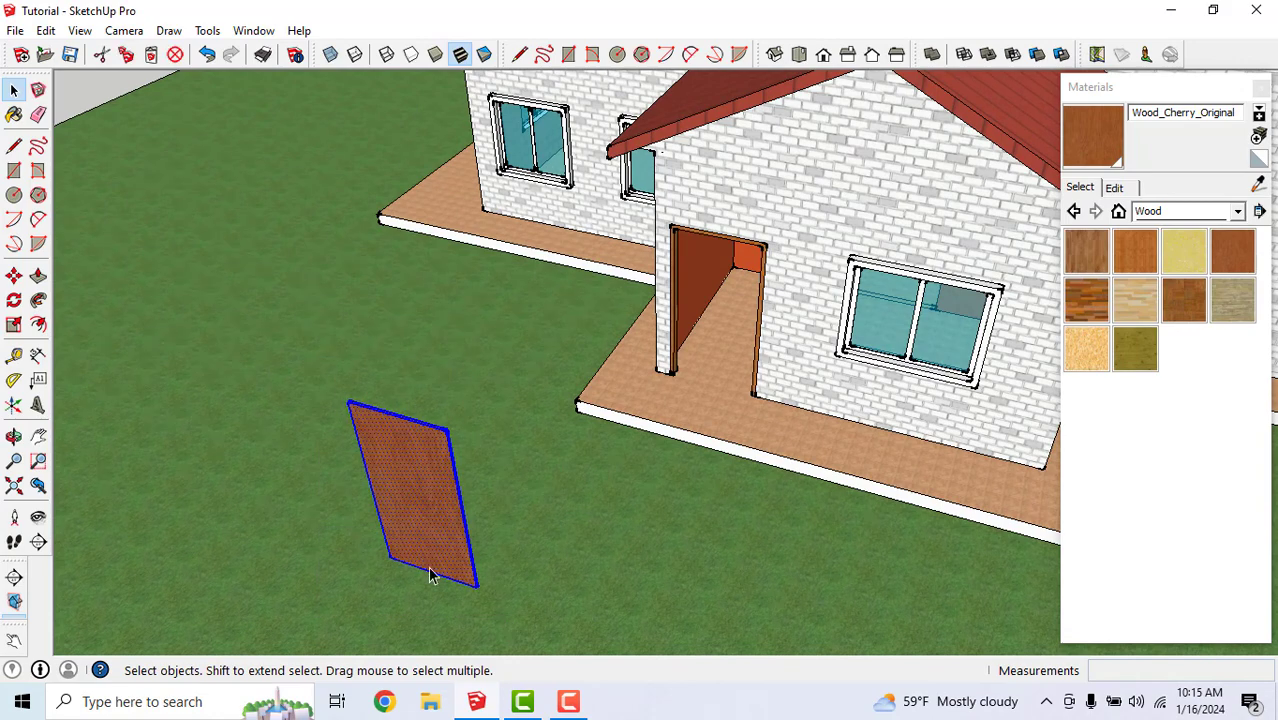
right_click(419, 513)
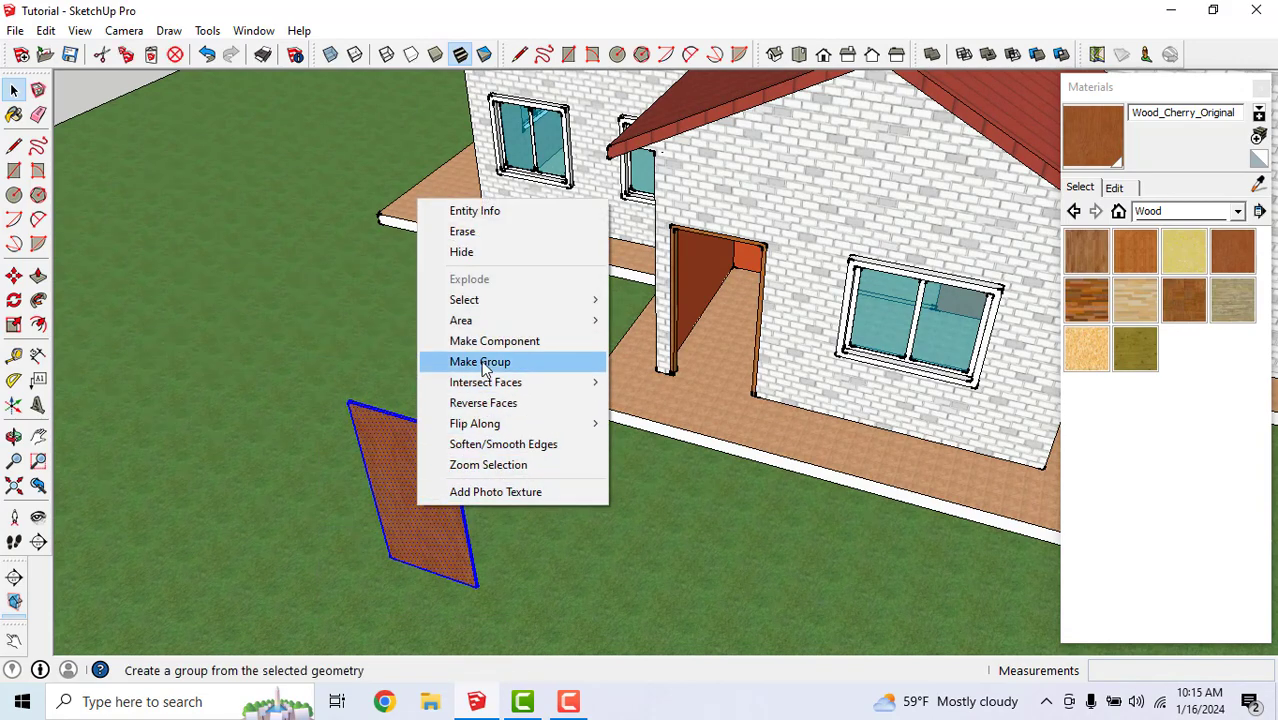
click(297, 394)
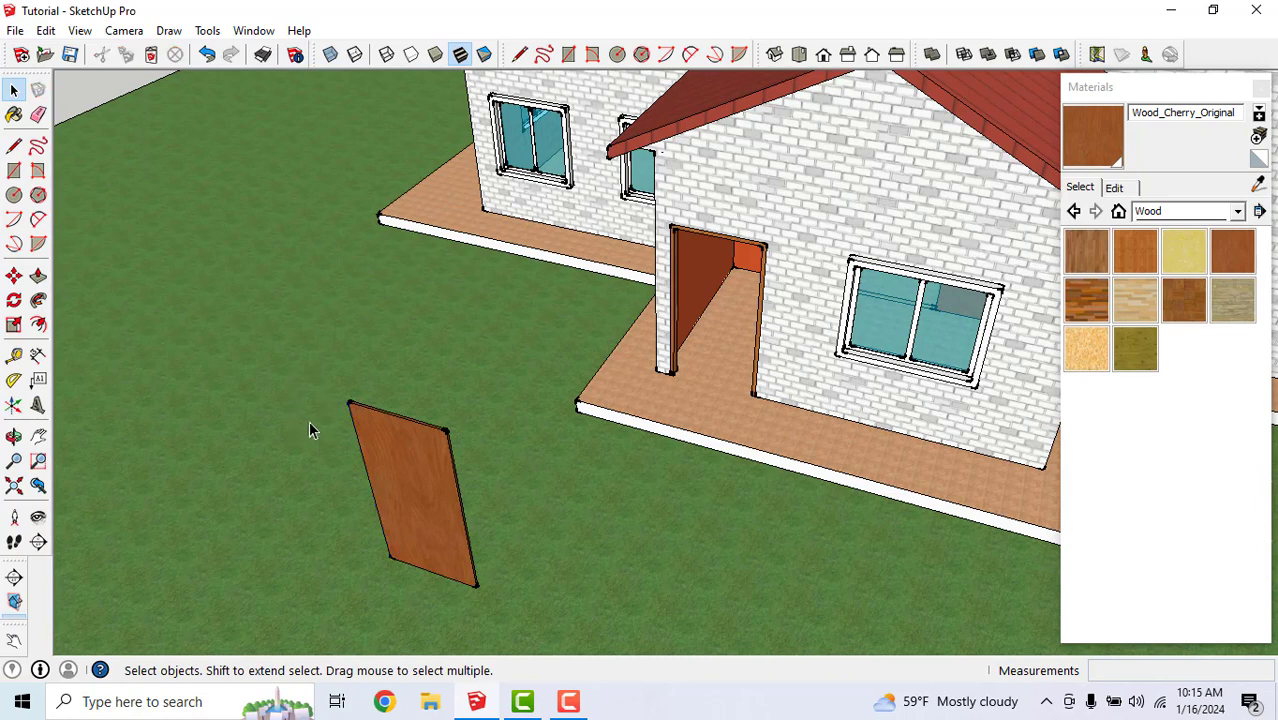
Select all faces and edges of the door panel, make them a group and clear the selection
drag(445, 537, 500, 618)
drag(280, 358, 500, 616)
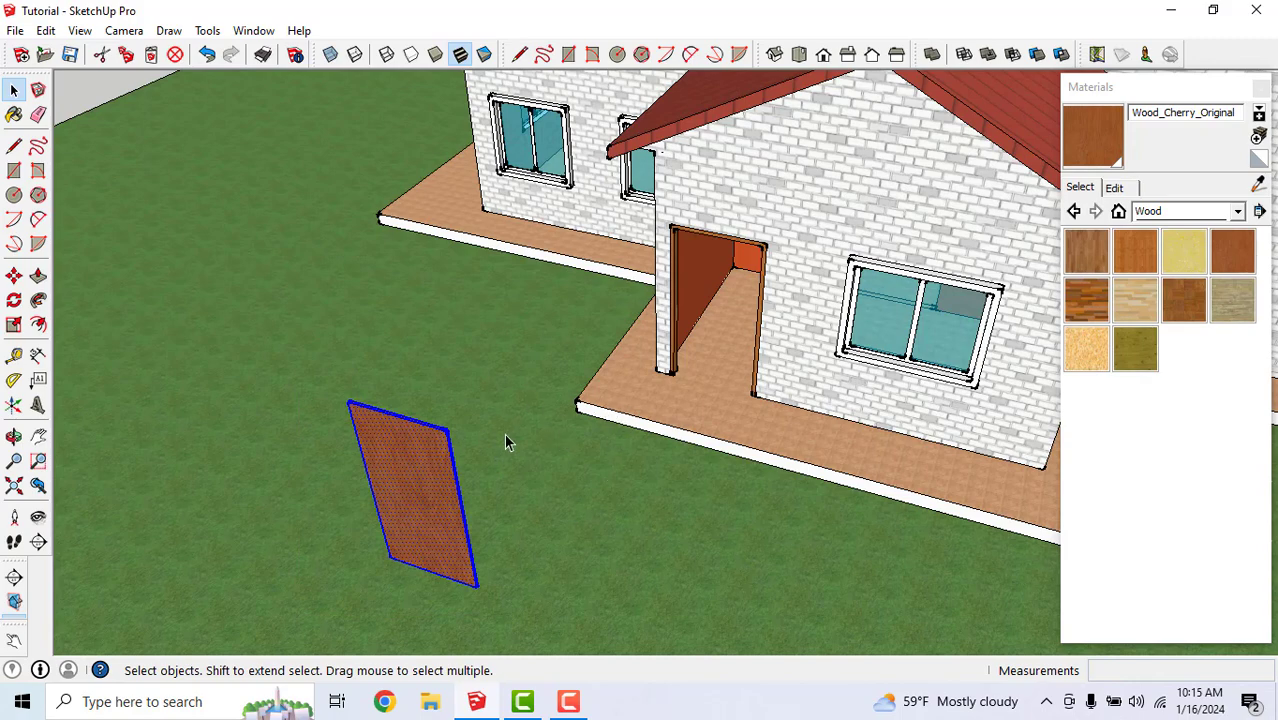
scroll(390, 532, up, 3)
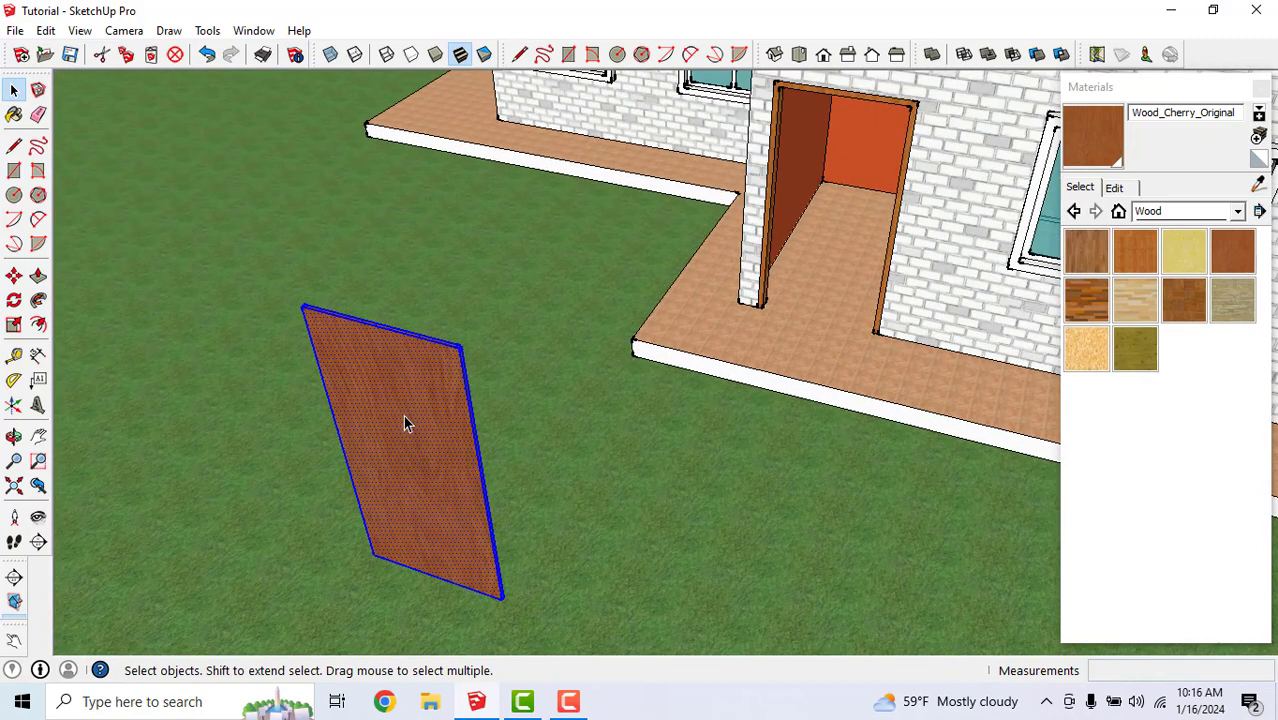
right_click(405, 423)
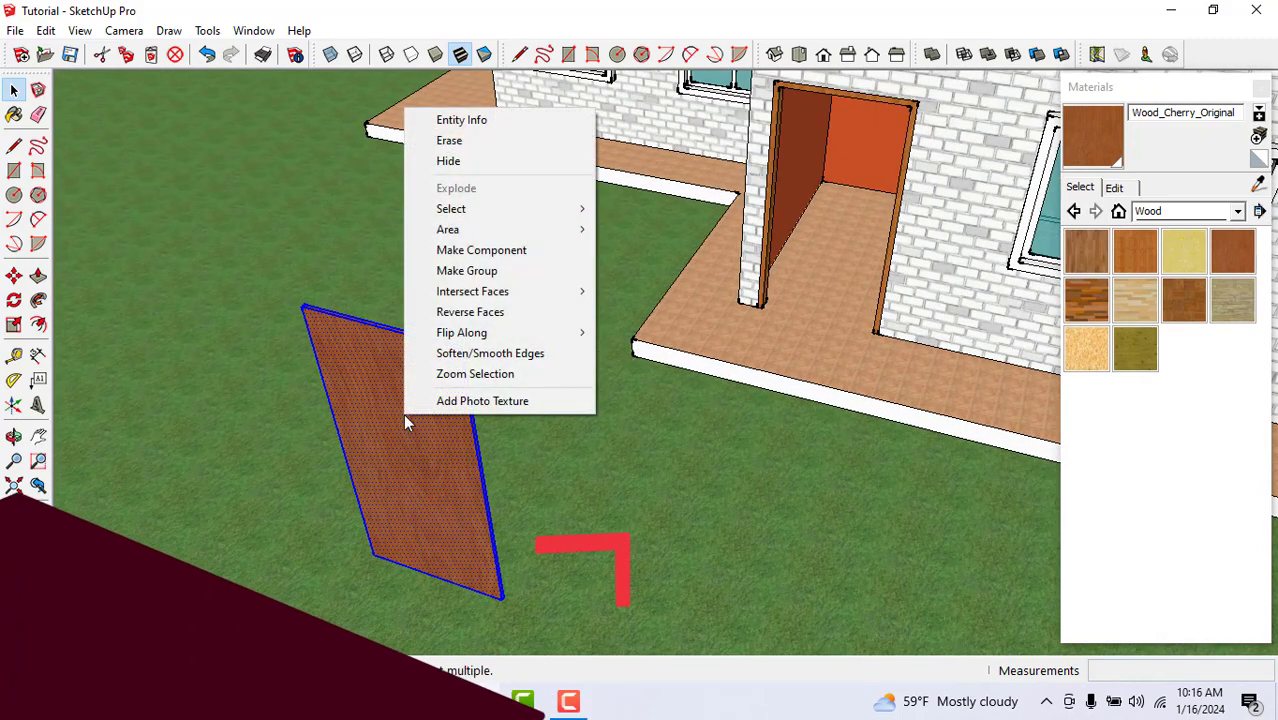
click(466, 272)
click(510, 412)
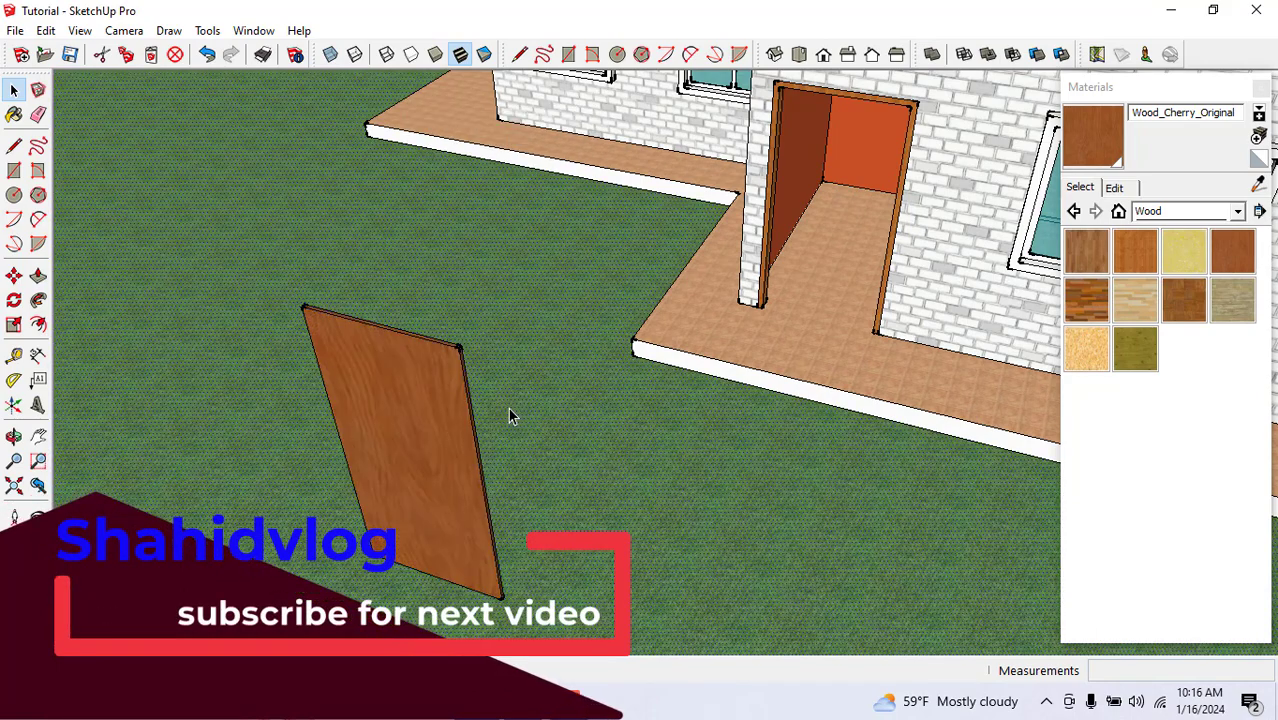
Move the door panel by its lower corner to the midpoint of the door frame's inner bottom edge and leave the Move tool
click(405, 402)
scroll(470, 365, down, 3)
scroll(437, 457, up, 5)
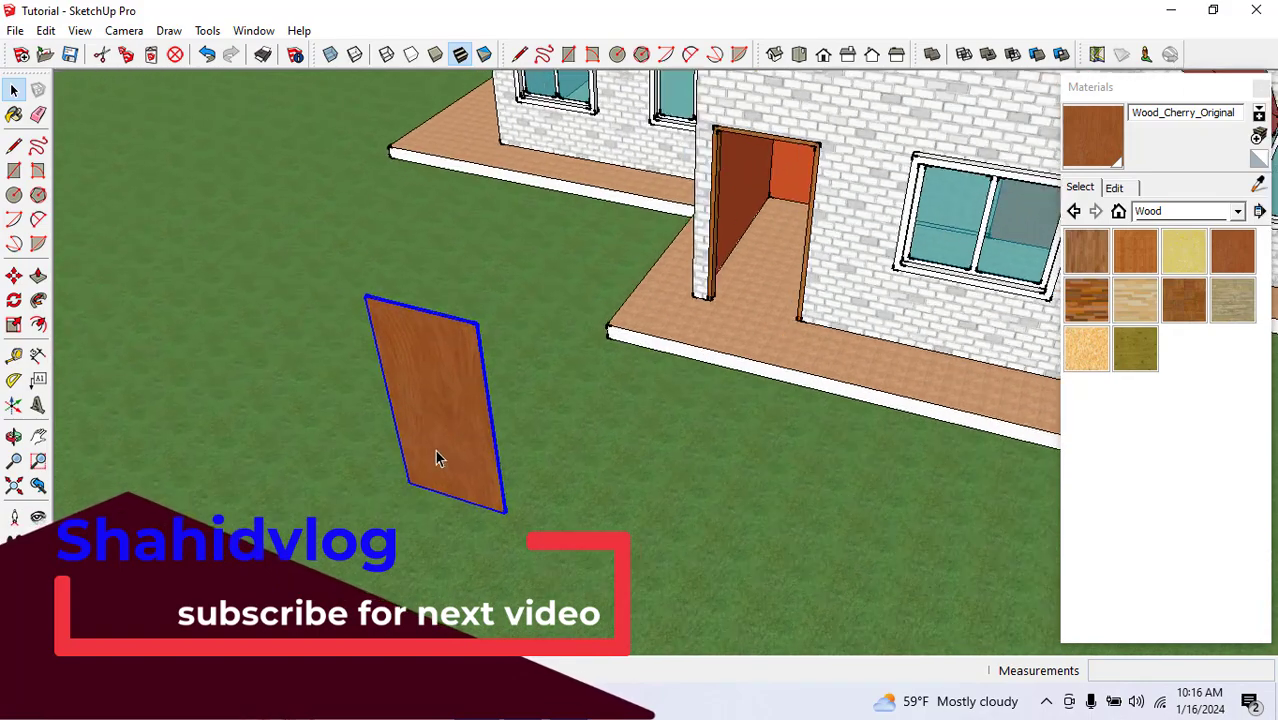
scroll(388, 506, down, 3)
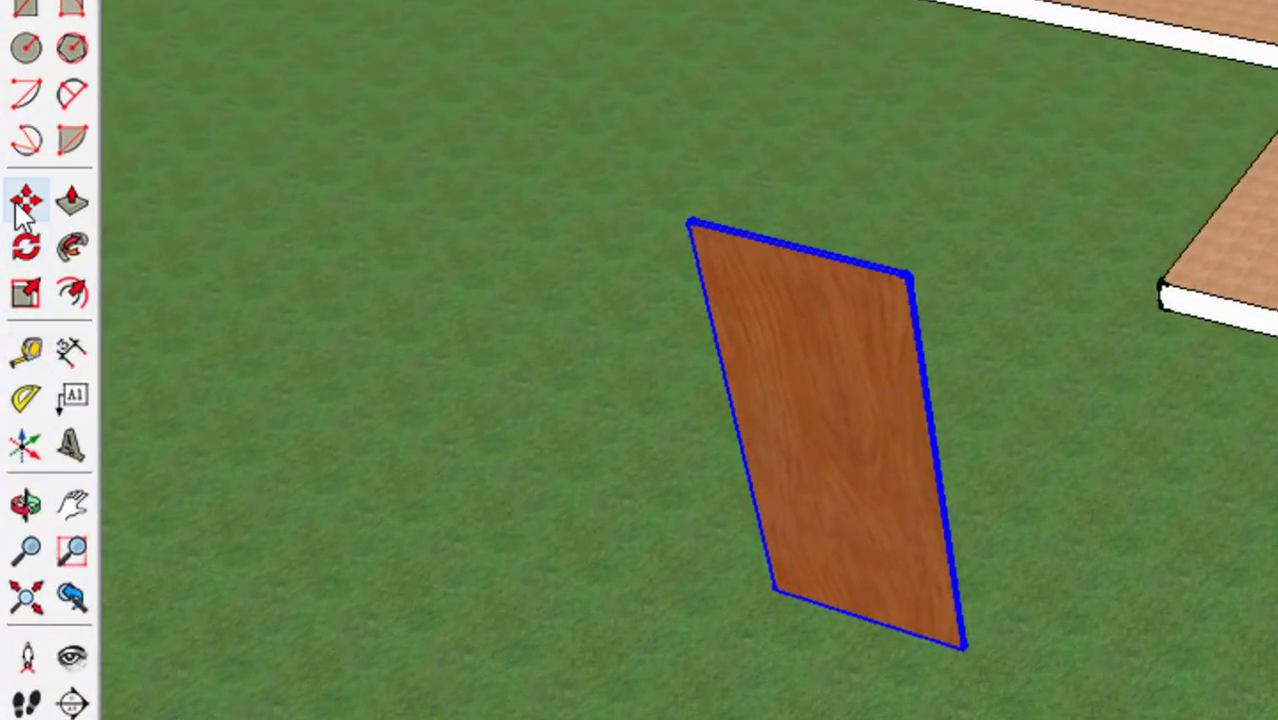
click(16, 206)
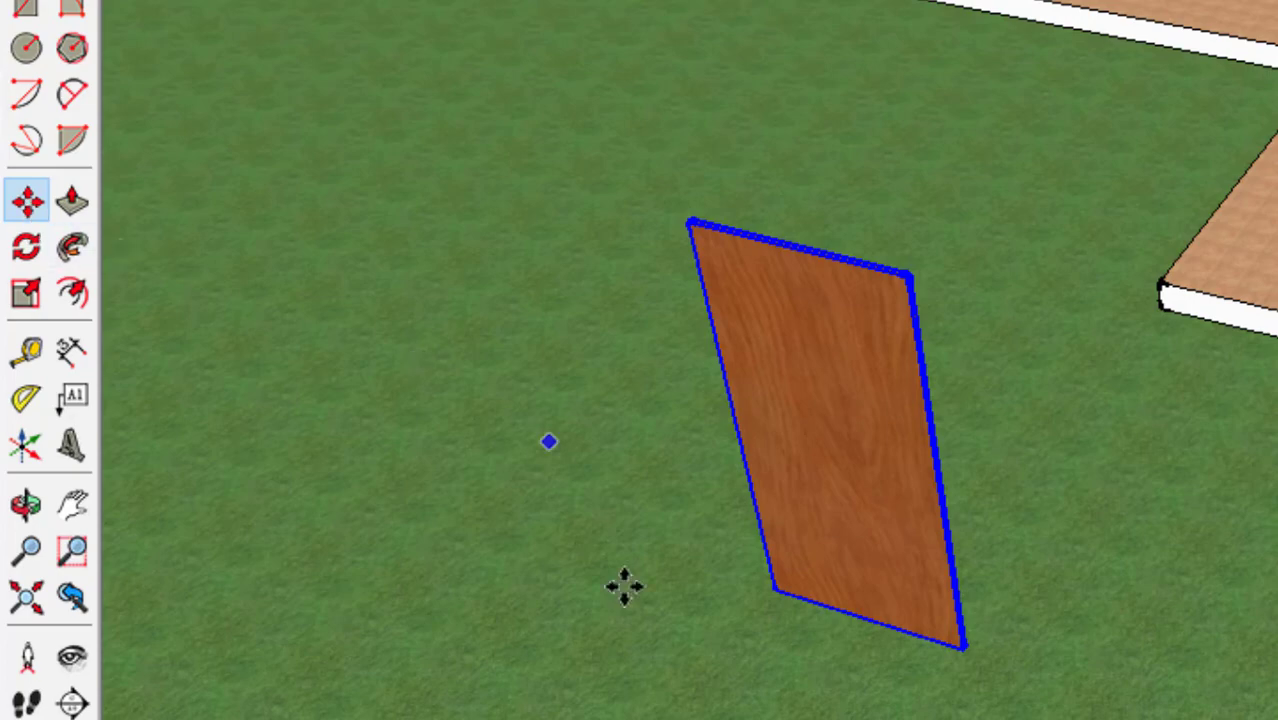
scroll(773, 625, up, 5)
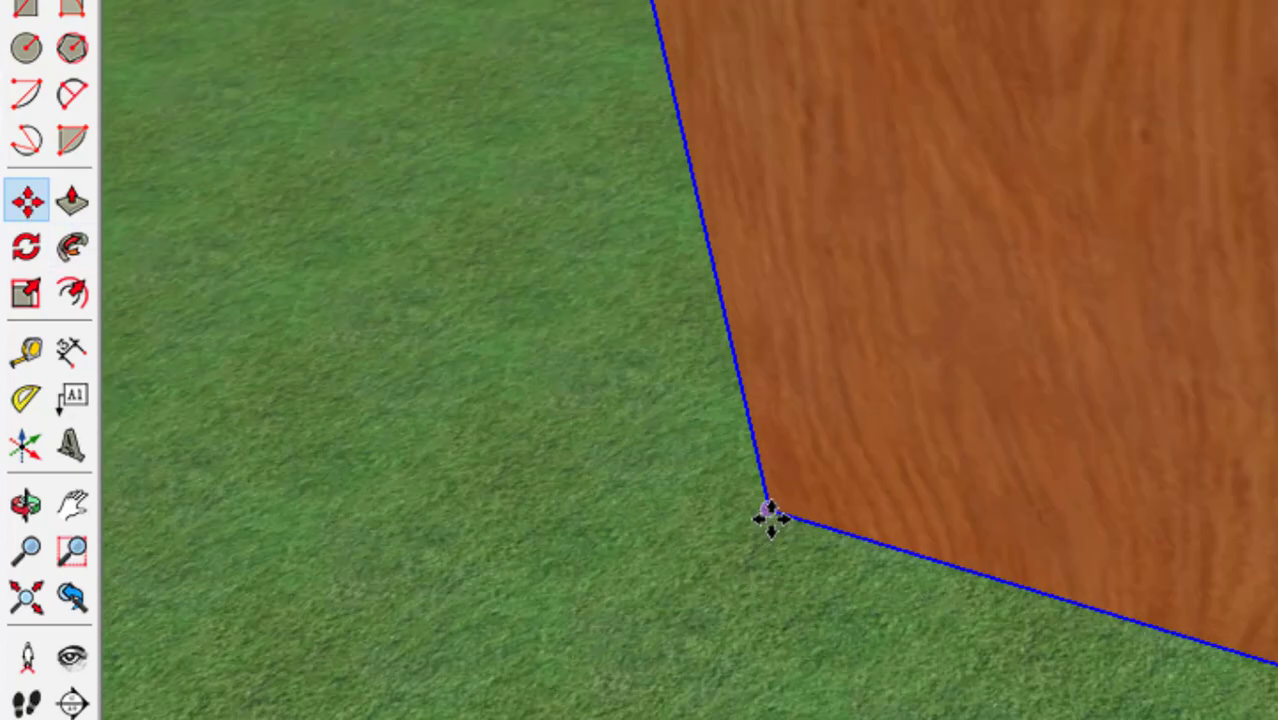
click(765, 514)
scroll(950, 613, down, 2)
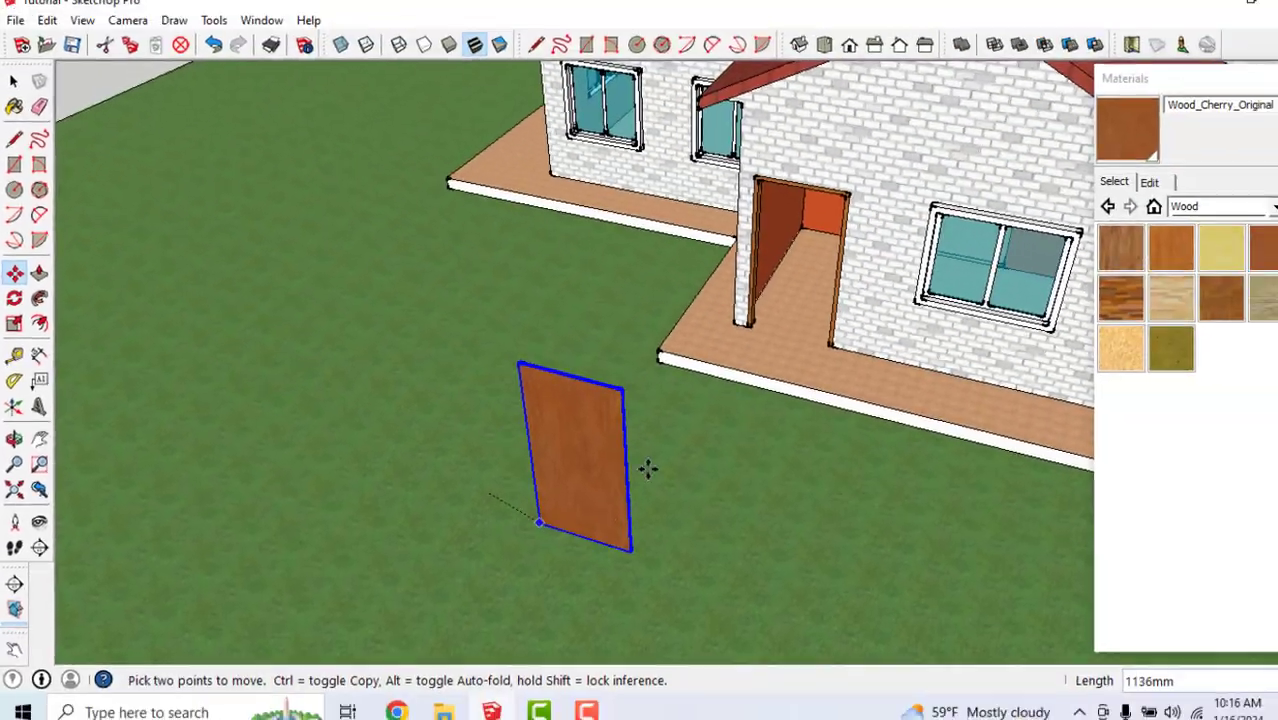
scroll(742, 320, up, 5)
scroll(722, 325, up, 3)
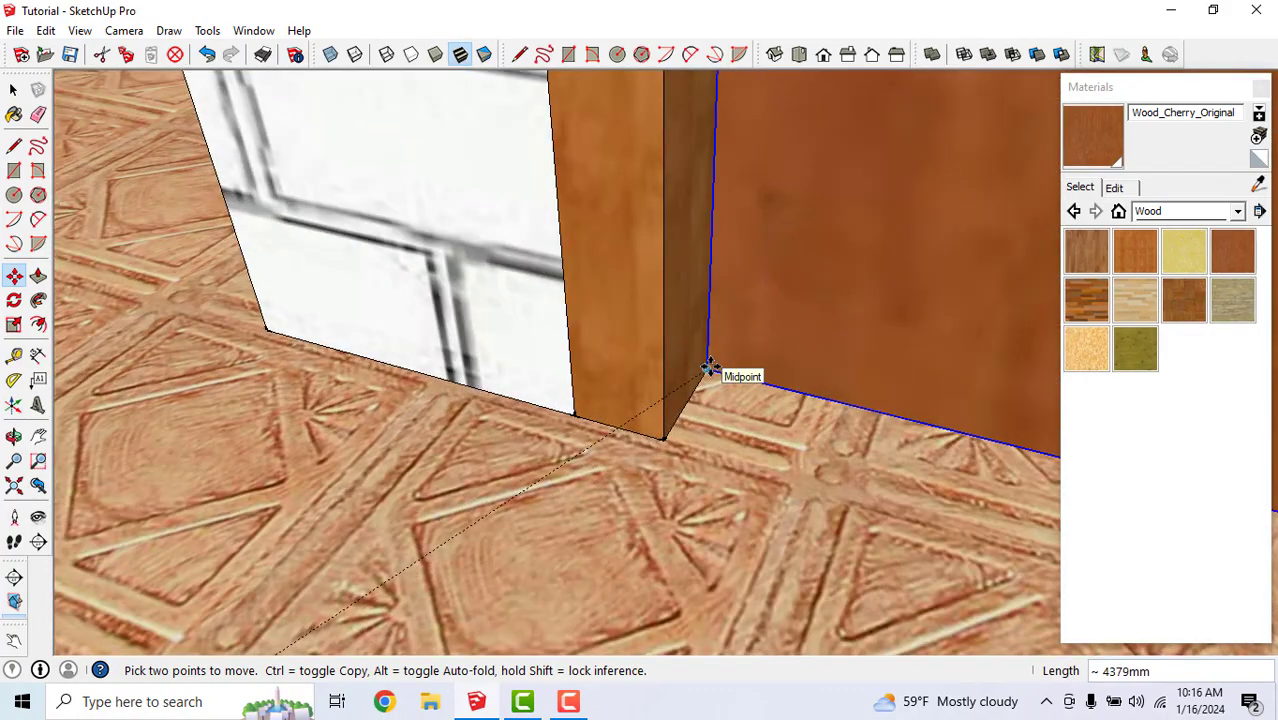
click(633, 400)
scroll(501, 433, down, 2)
scroll(498, 455, down, 3)
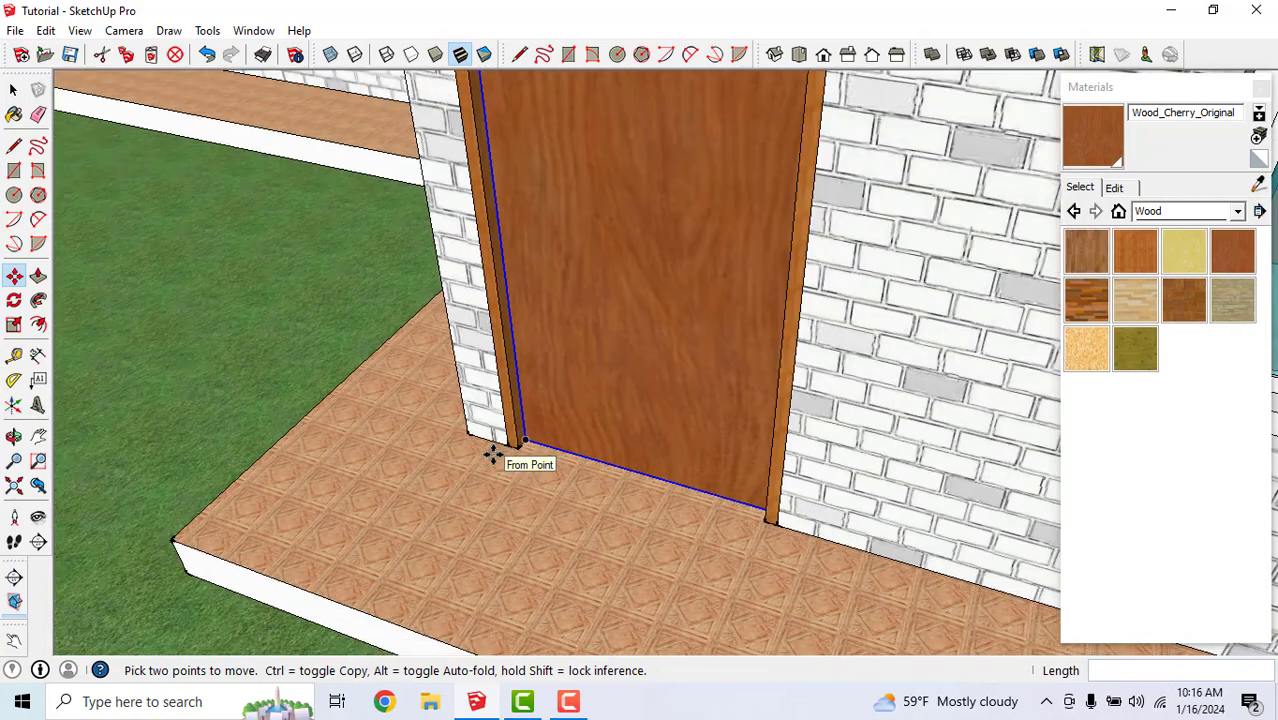
mouse_move(491, 448)
middle_down()
mouse_move(602, 488)
mouse_move(608, 522)
mouse_move(590, 510)
middle_up()
key(b)
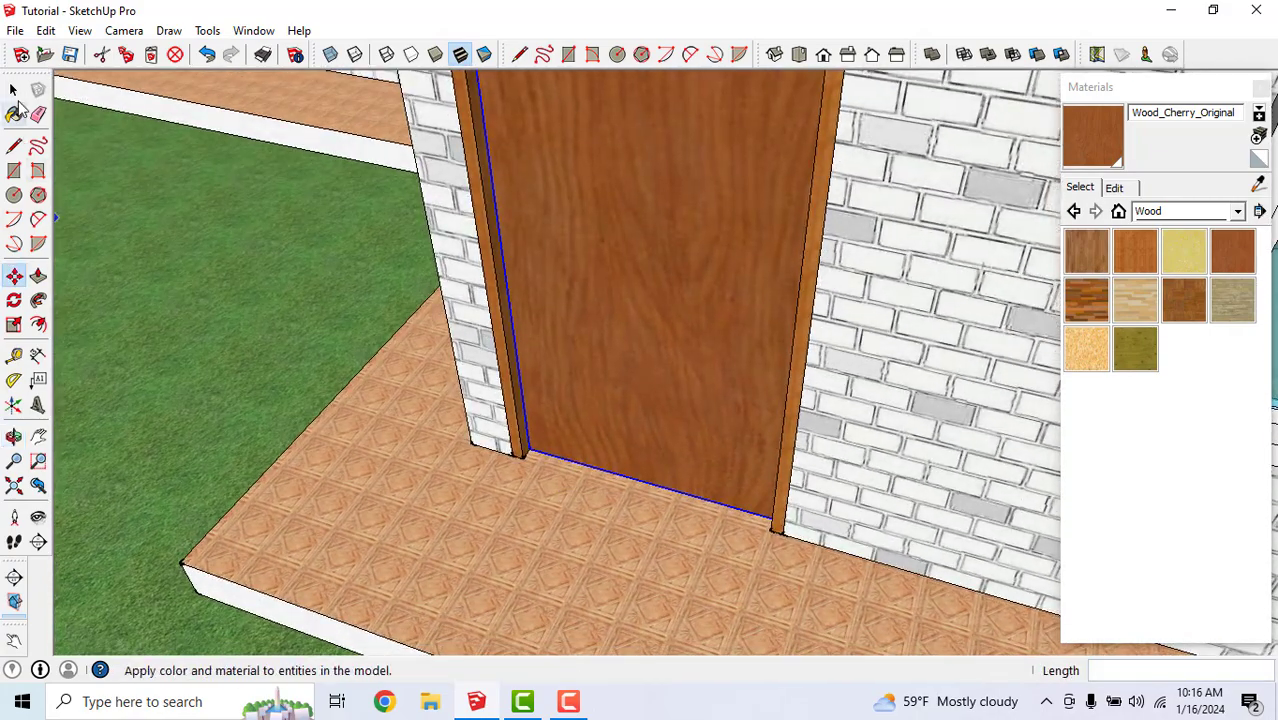
key(space)
Examine how the door panel sits in its frame from several angles, from the whole porch down to a close view
scroll(459, 498, down, 3)
scroll(490, 522, down, 5)
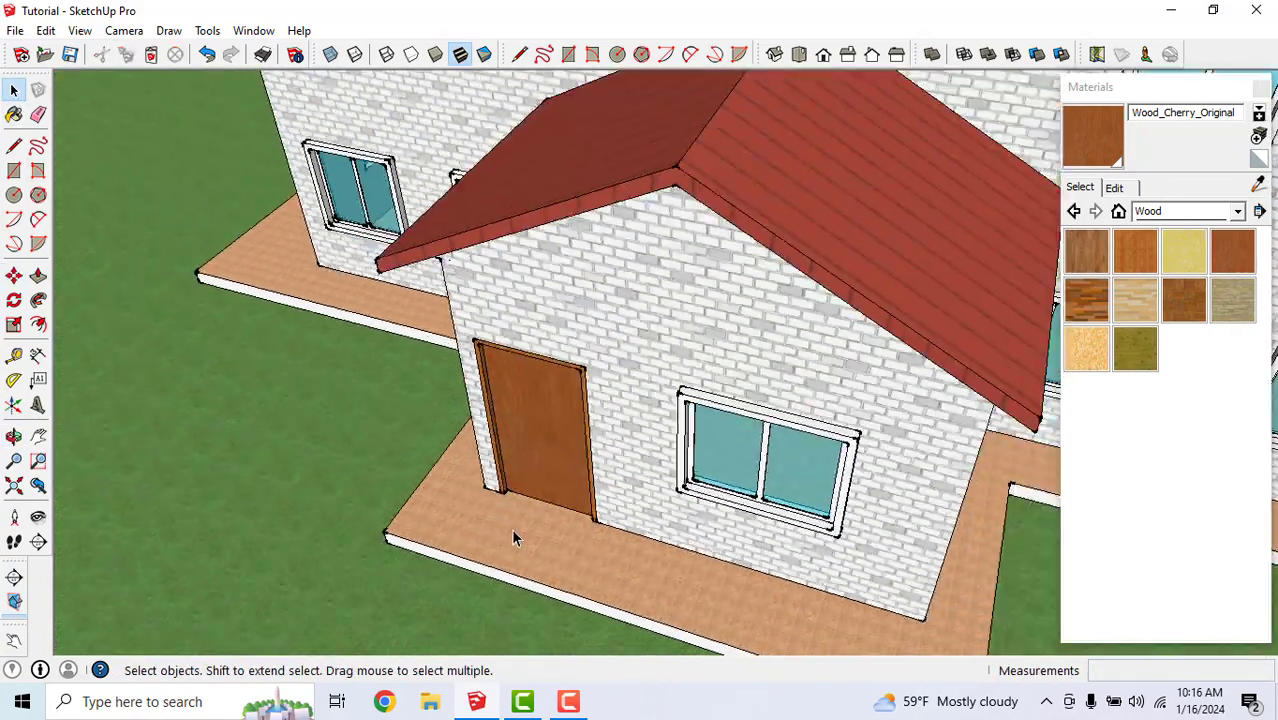
middle_drag(513, 533, 728, 396)
scroll(650, 371, up, 6)
scroll(659, 485, down, 3)
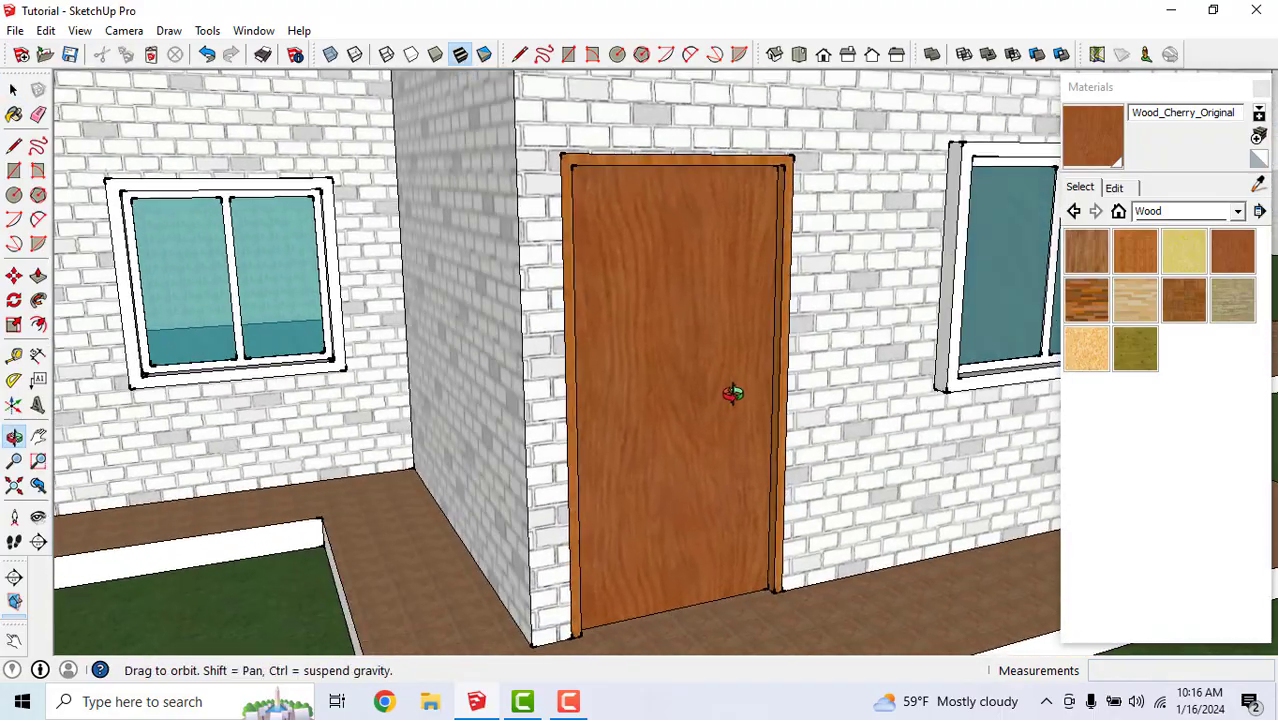
scroll(738, 400, up, 2)
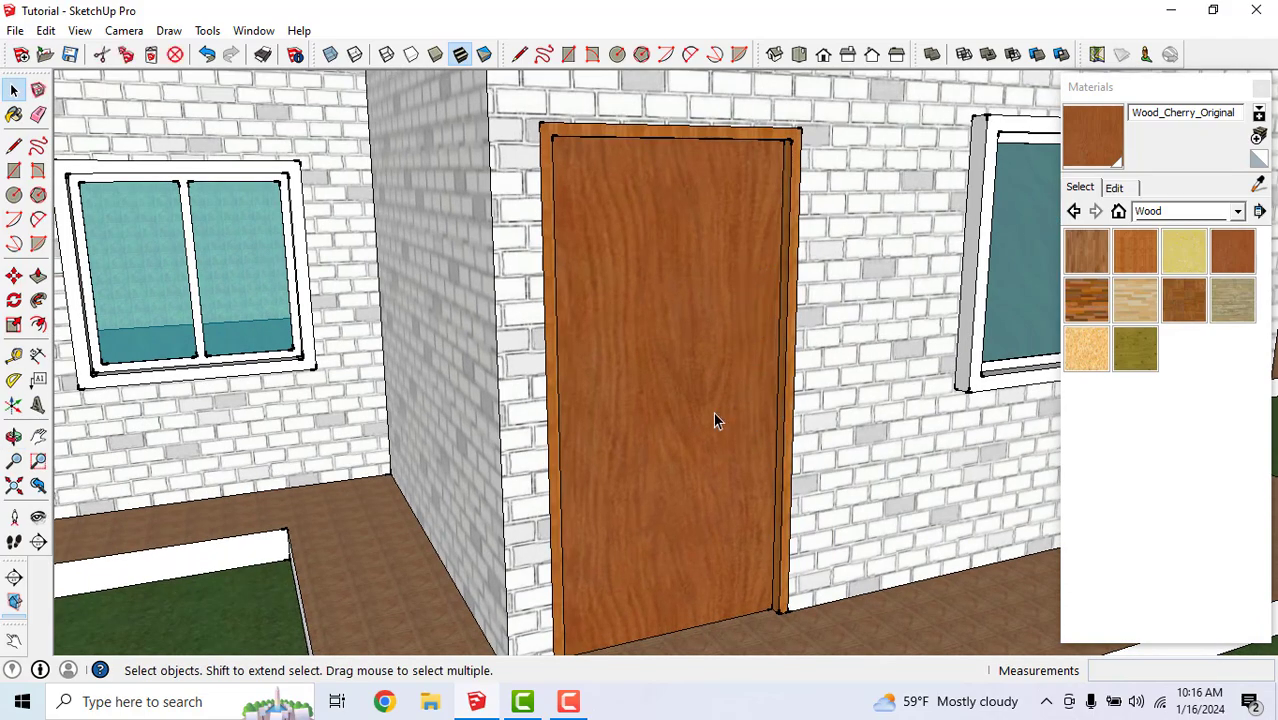
scroll(733, 422, up, 3)
scroll(763, 352, down, 3)
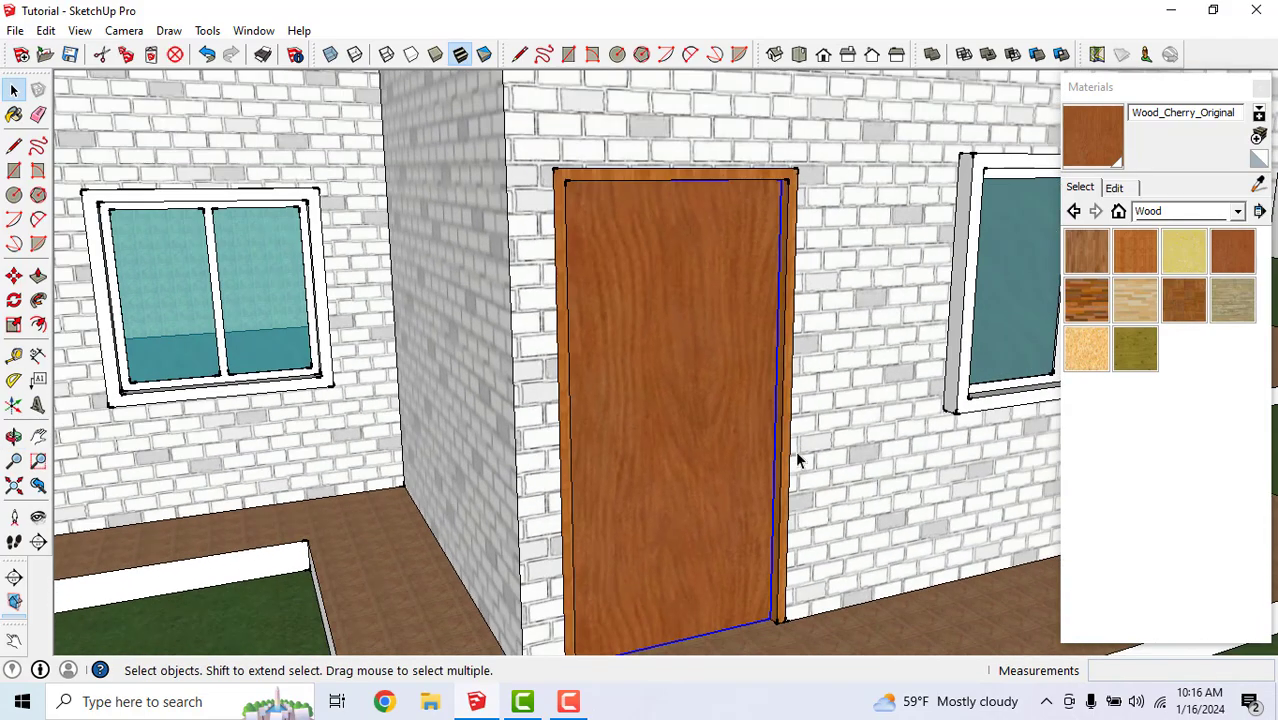
scroll(643, 458, down, 3)
middle_drag(683, 591, 659, 590)
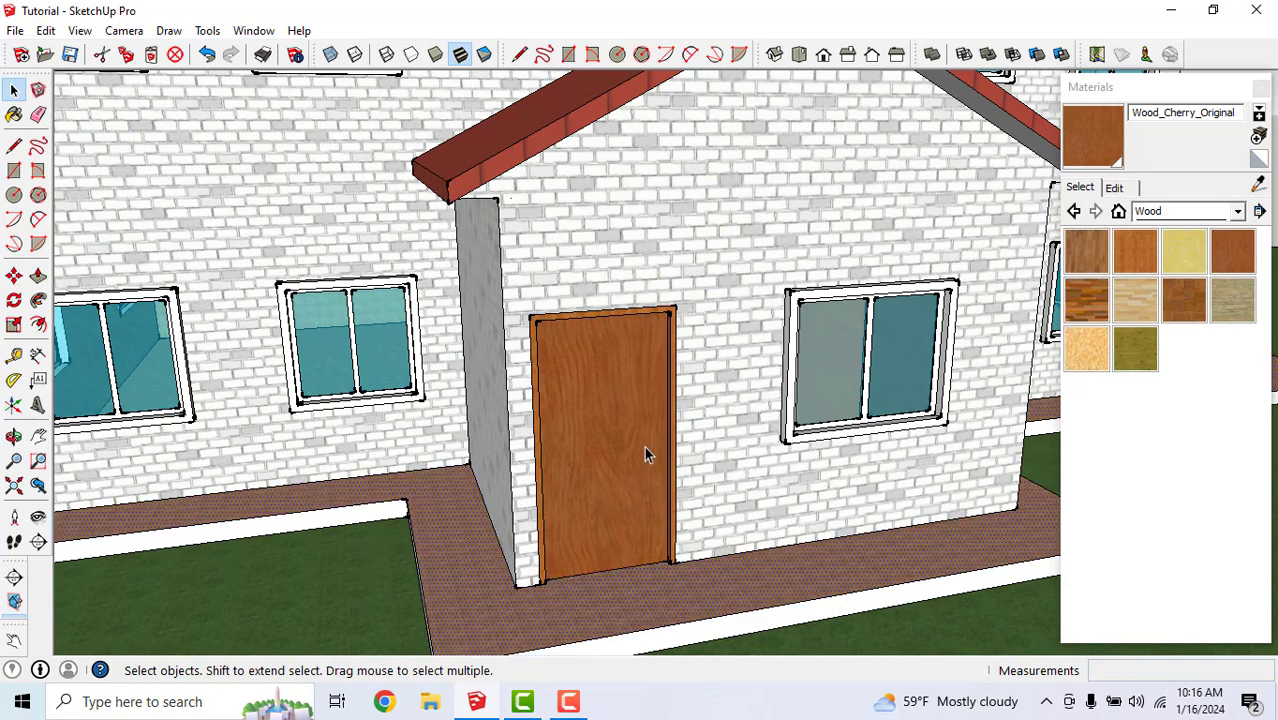
scroll(652, 436, up, 3)
scroll(652, 436, up, 2)
click(670, 433)
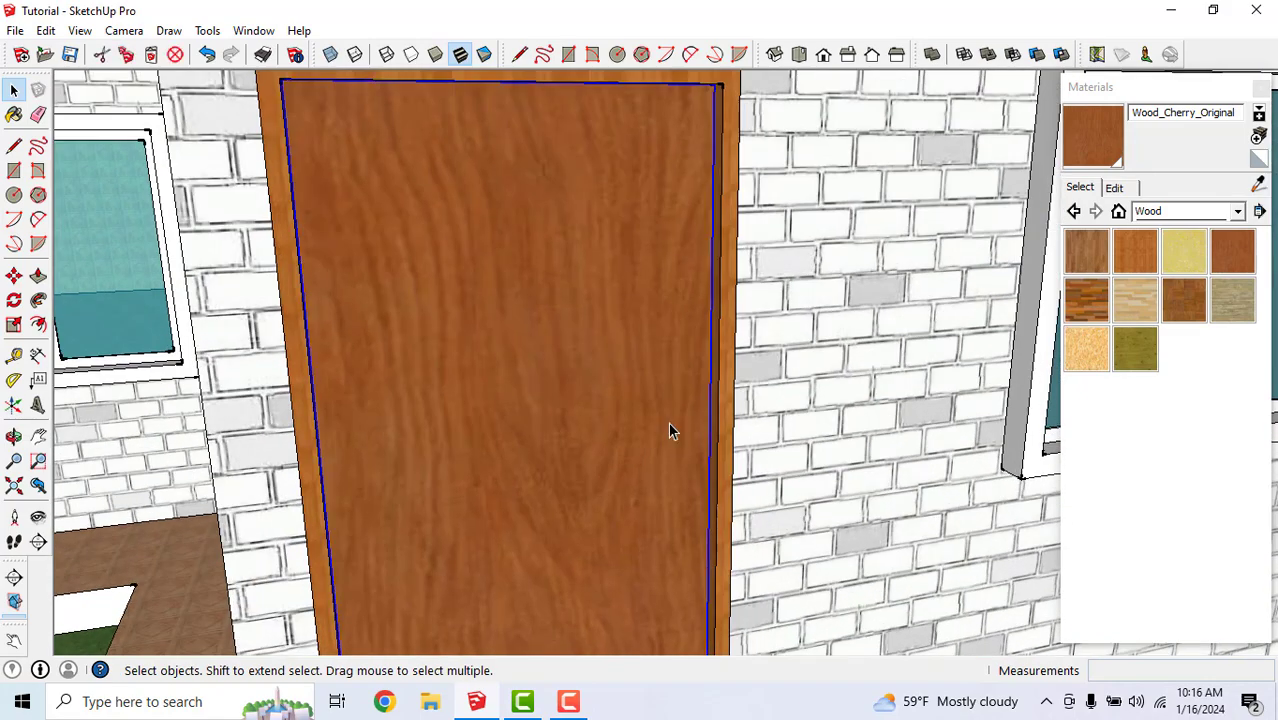
scroll(673, 430, down, 1)
scroll(675, 428, down, 3)
middle_drag(668, 460, 660, 392)
scroll(623, 362, up, 3)
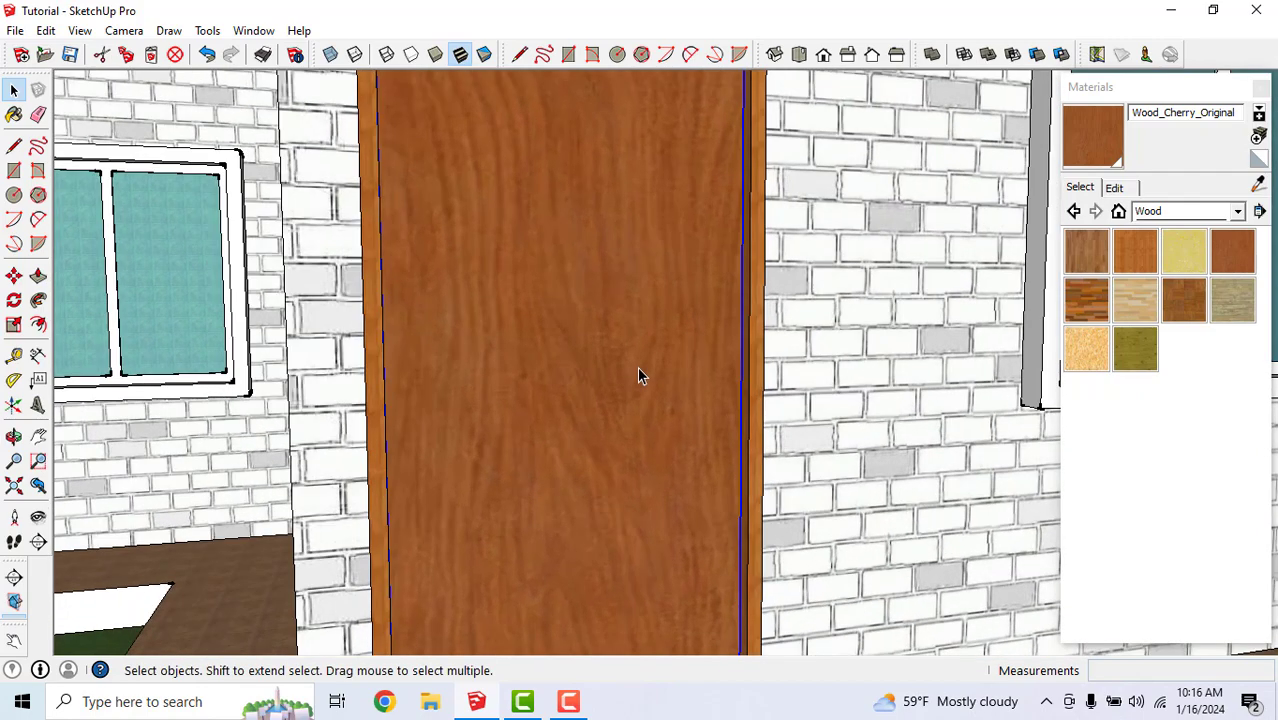
drag(649, 367, 670, 400)
scroll(690, 430, down, 3)
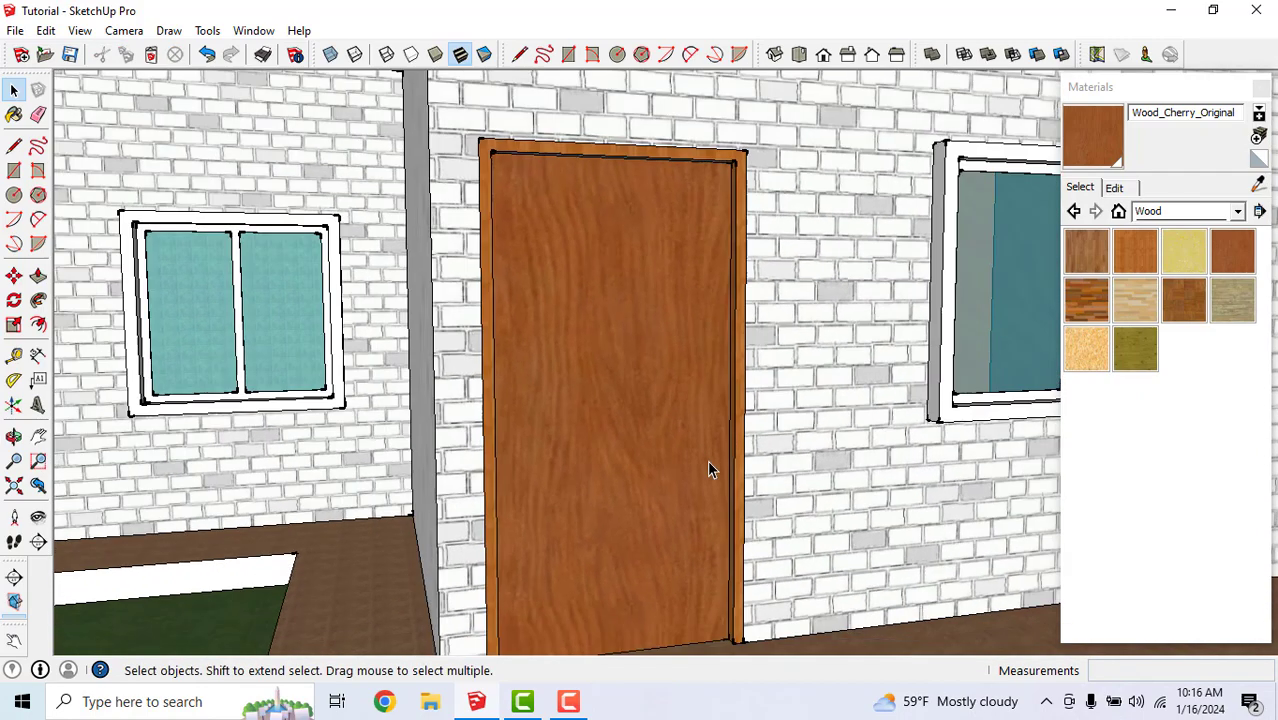
Open the door panel group for editing
click(686, 400)
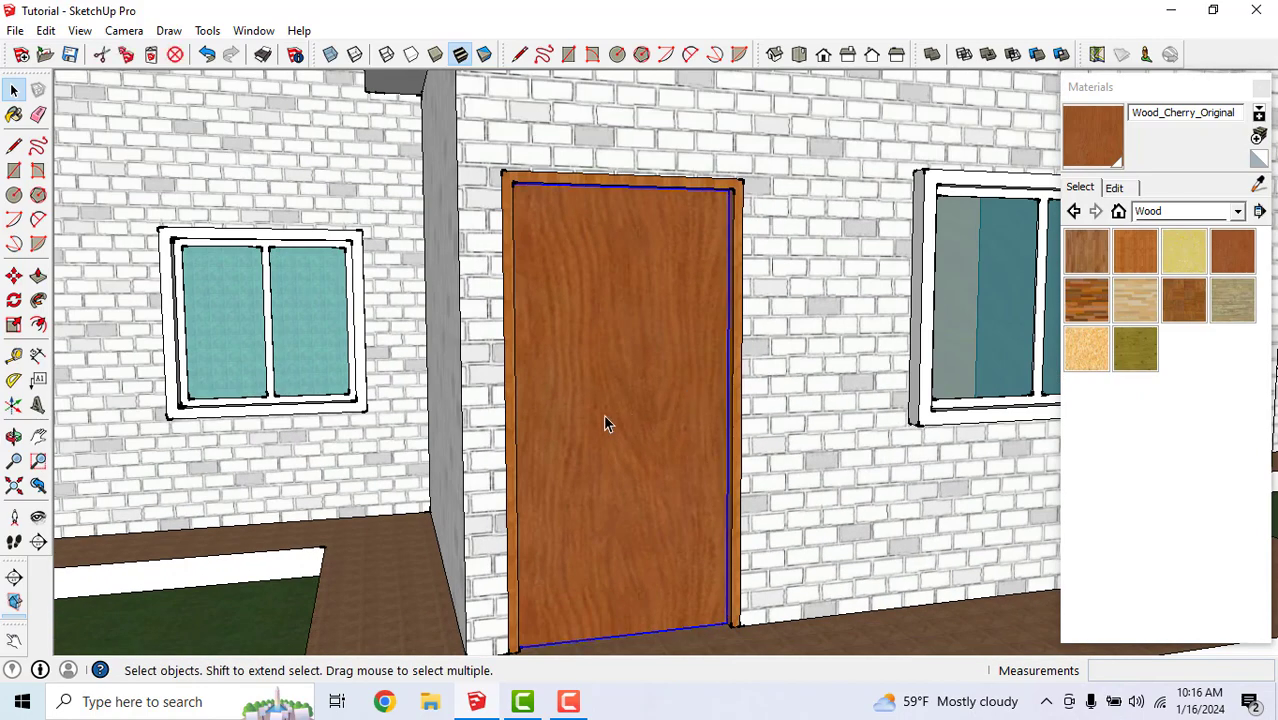
scroll(667, 405, up, 2)
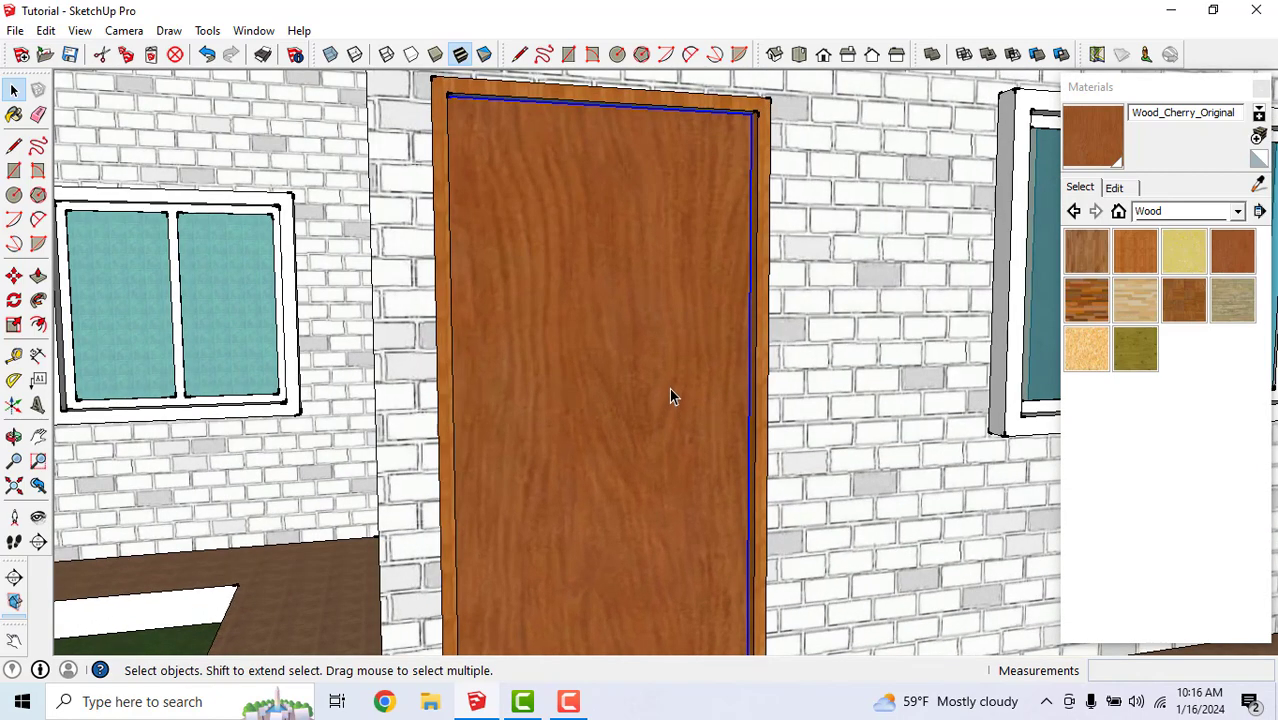
double_click(669, 388)
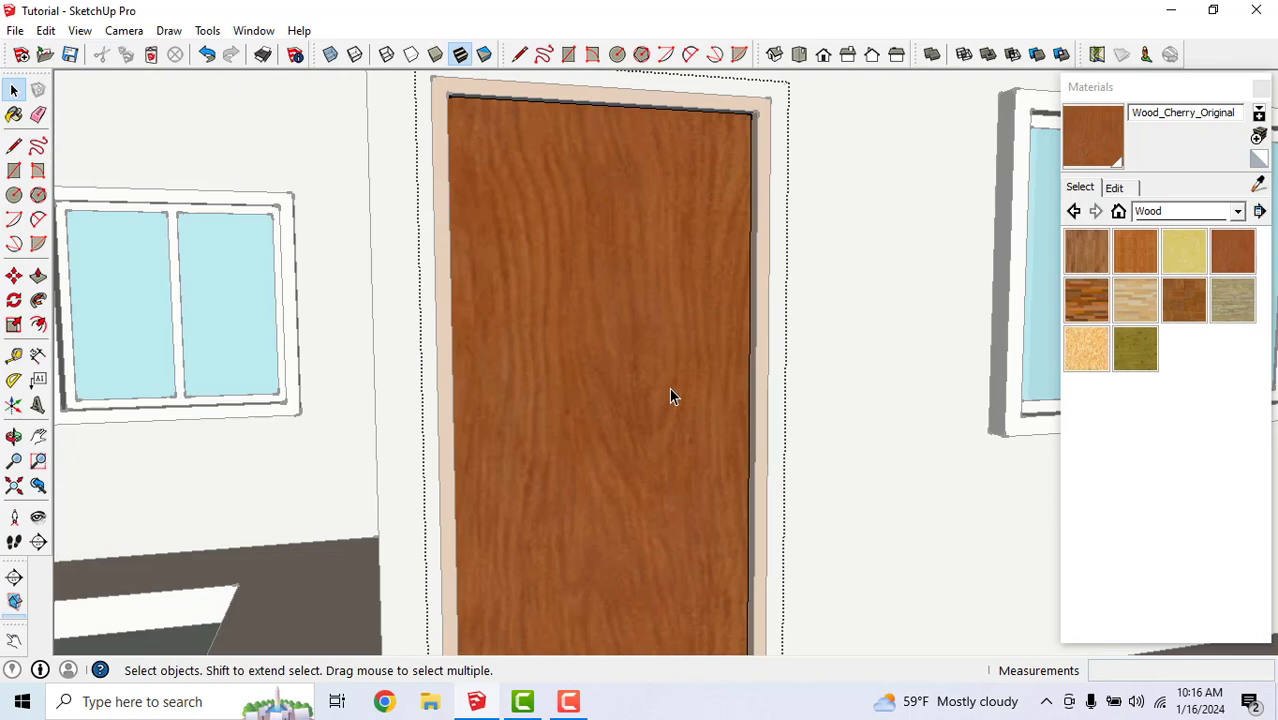
scroll(669, 388, down, 1)
scroll(632, 329, down, 4)
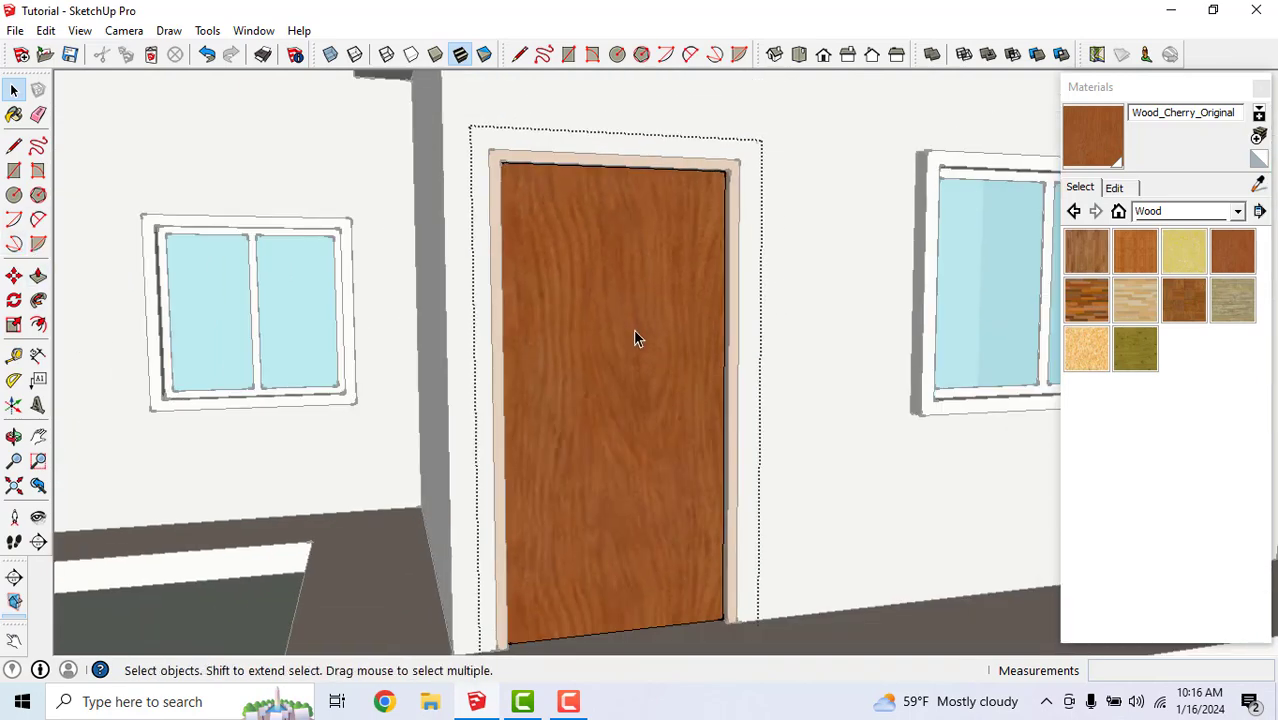
scroll(681, 551, up, 2)
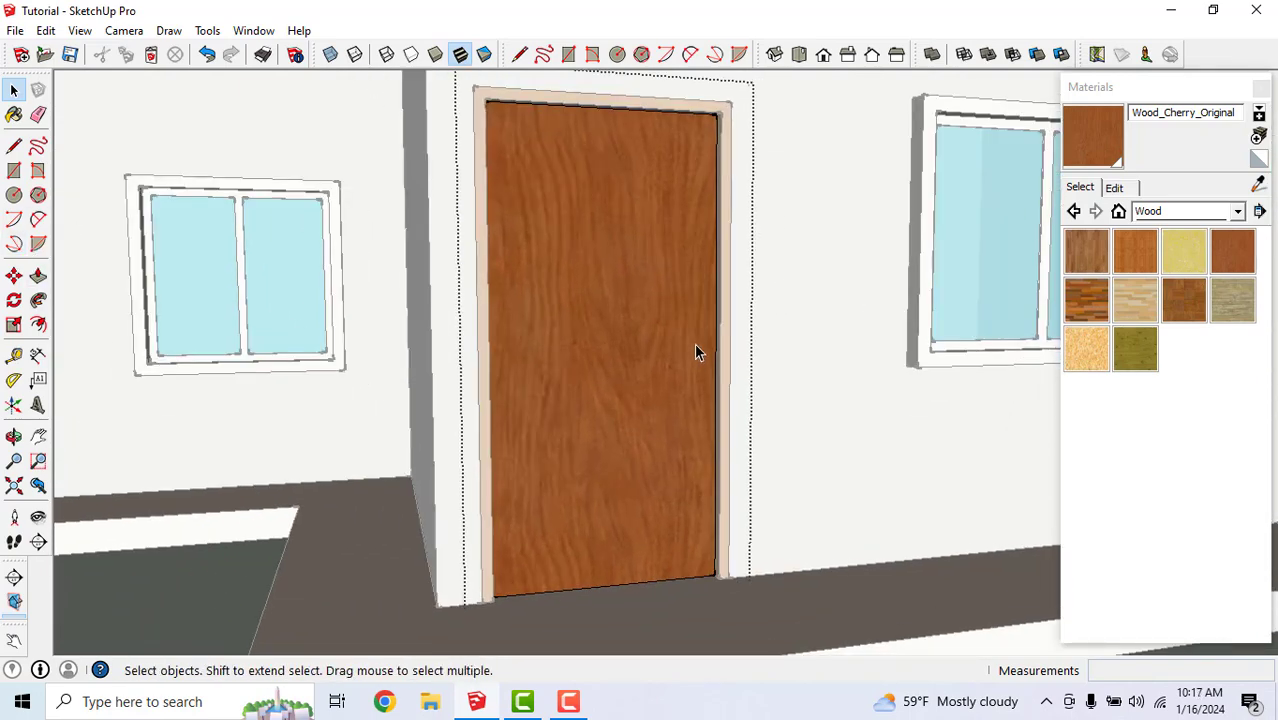
Create a horizontal Tape Measure guide 1200 mm above the door panel's bottom edge
click(15, 357)
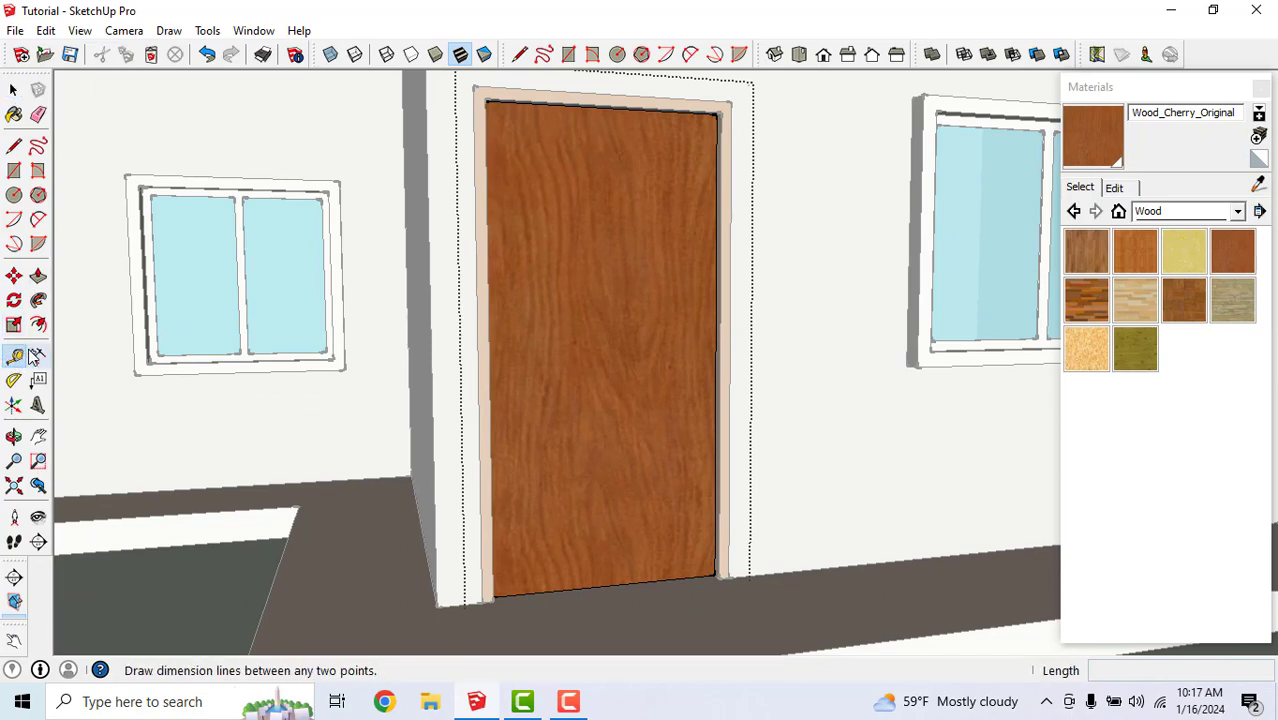
click(624, 583)
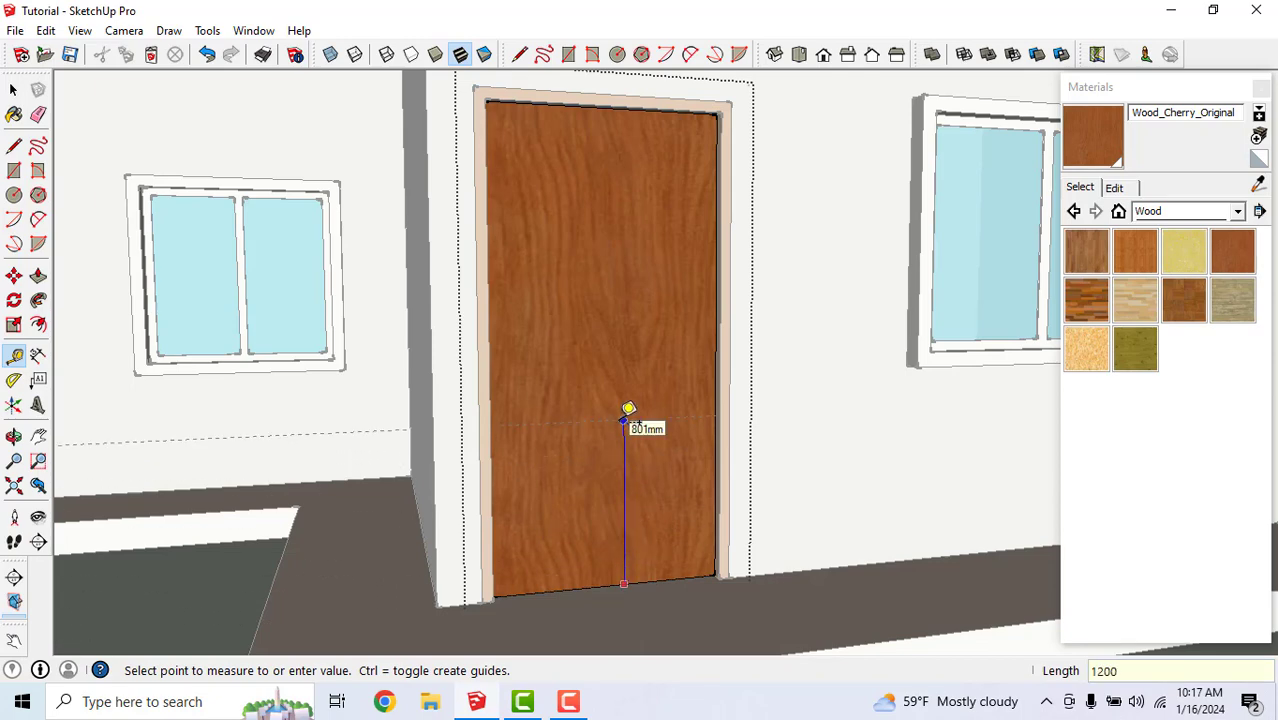
text(1200)
key(Return)
scroll(653, 329, down, 3)
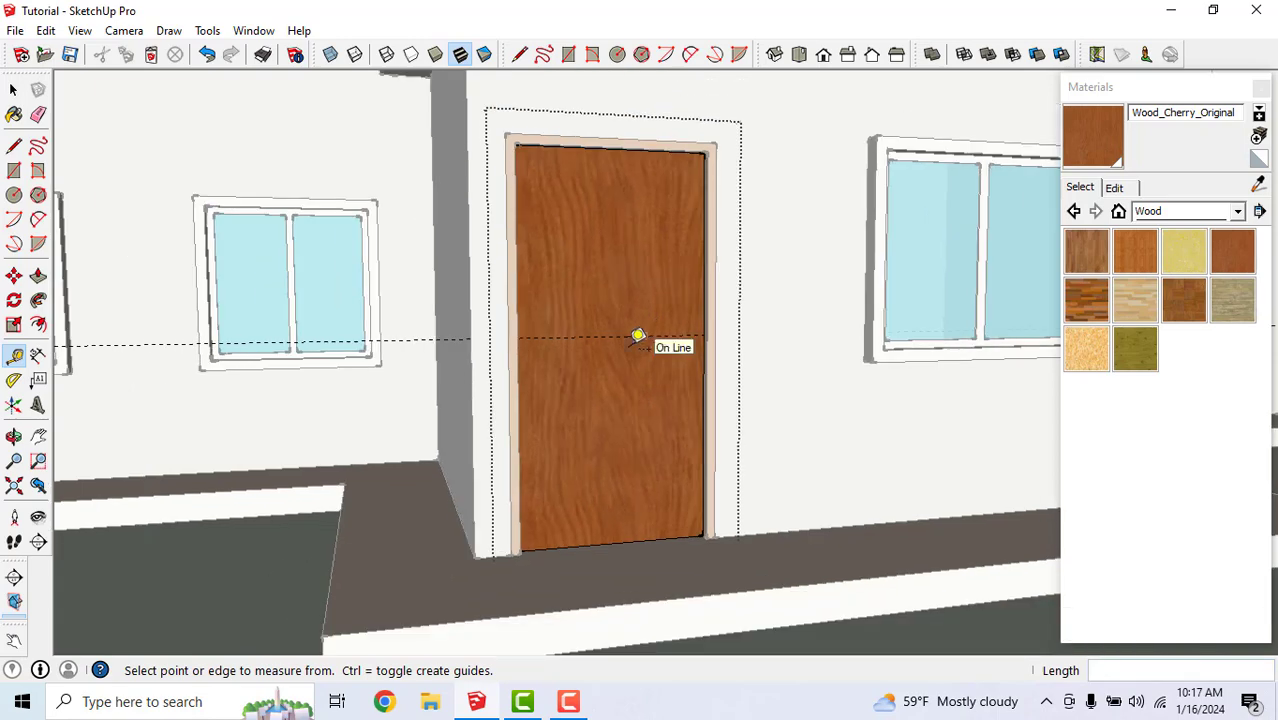
Create a vertical Tape Measure guide 100 mm in from the door panel's right-hand edge, crossing the horizontal guide, and leave the tool
middle_drag(639, 337, 700, 375)
scroll(705, 370, up, 3)
scroll(705, 370, up, 5)
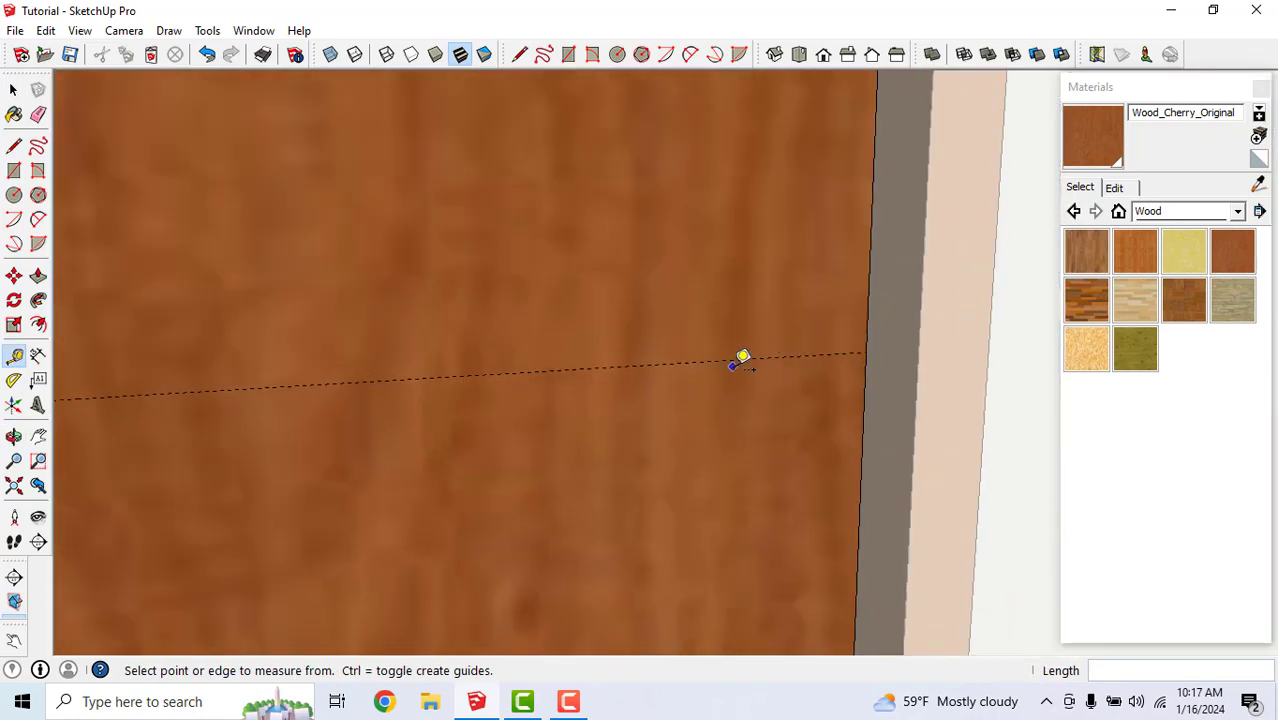
middle_drag(642, 254, 681, 303)
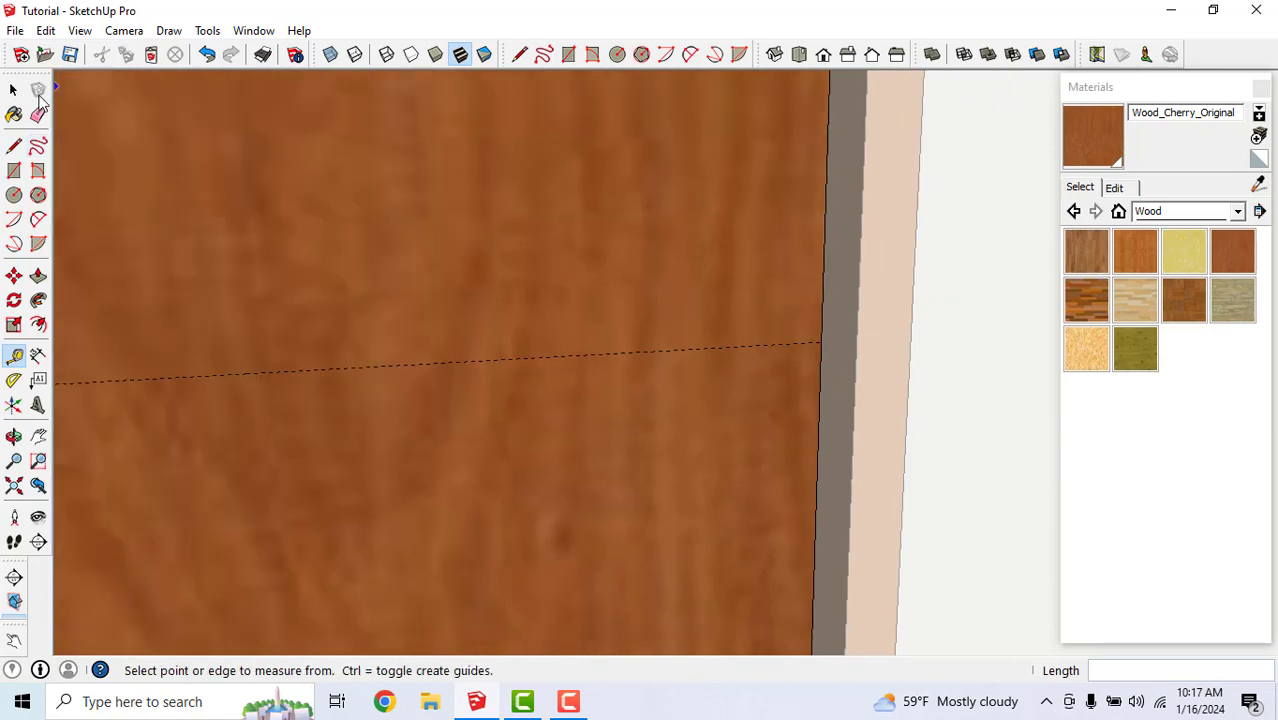
click(15, 90)
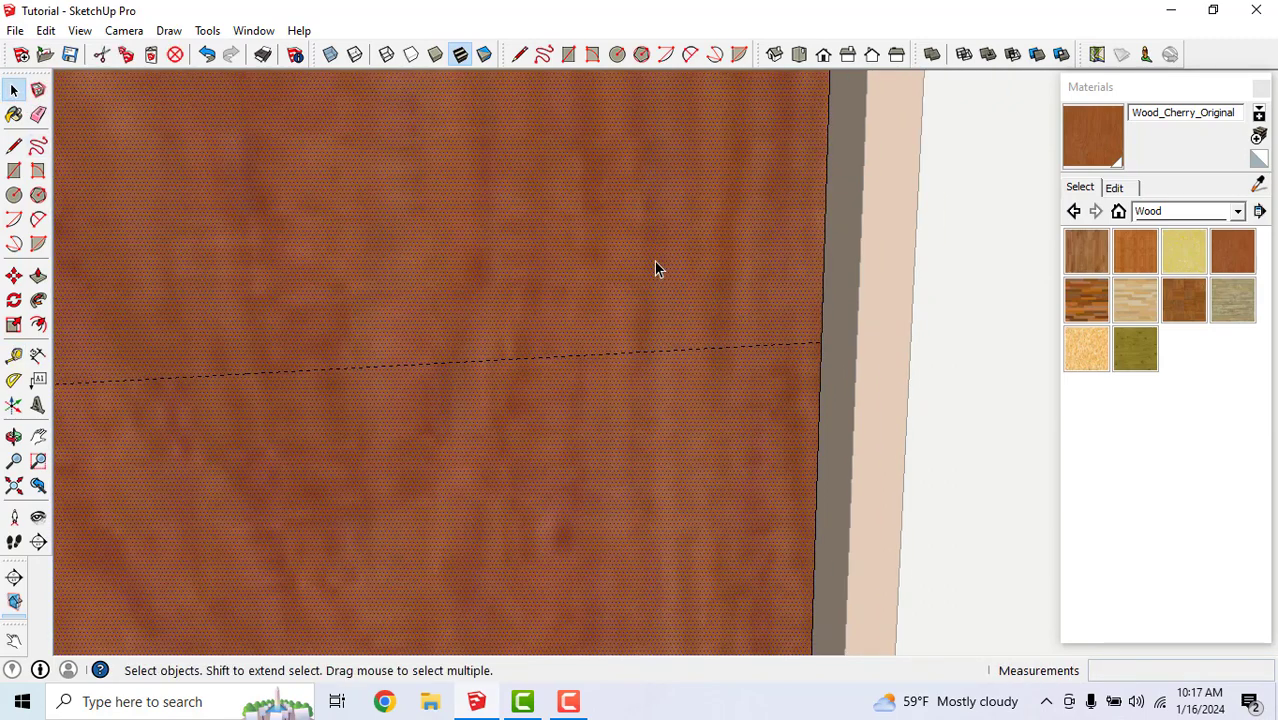
scroll(741, 336, up, 1)
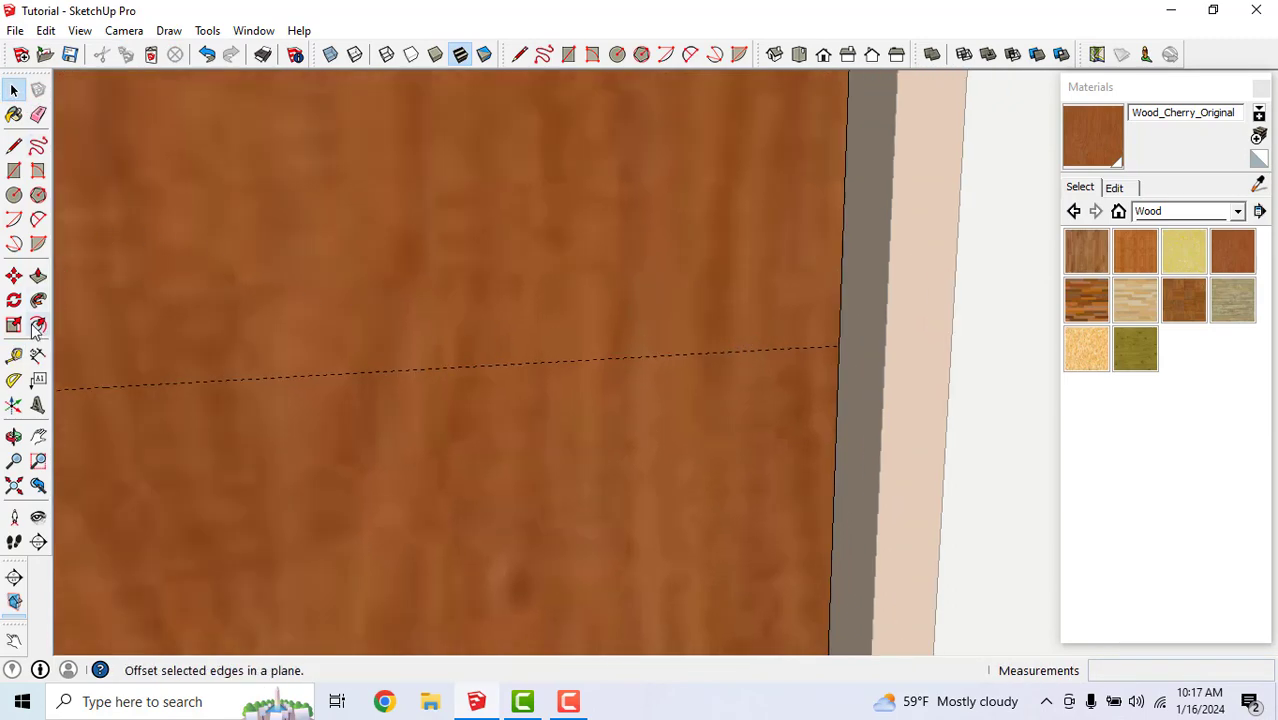
click(14, 355)
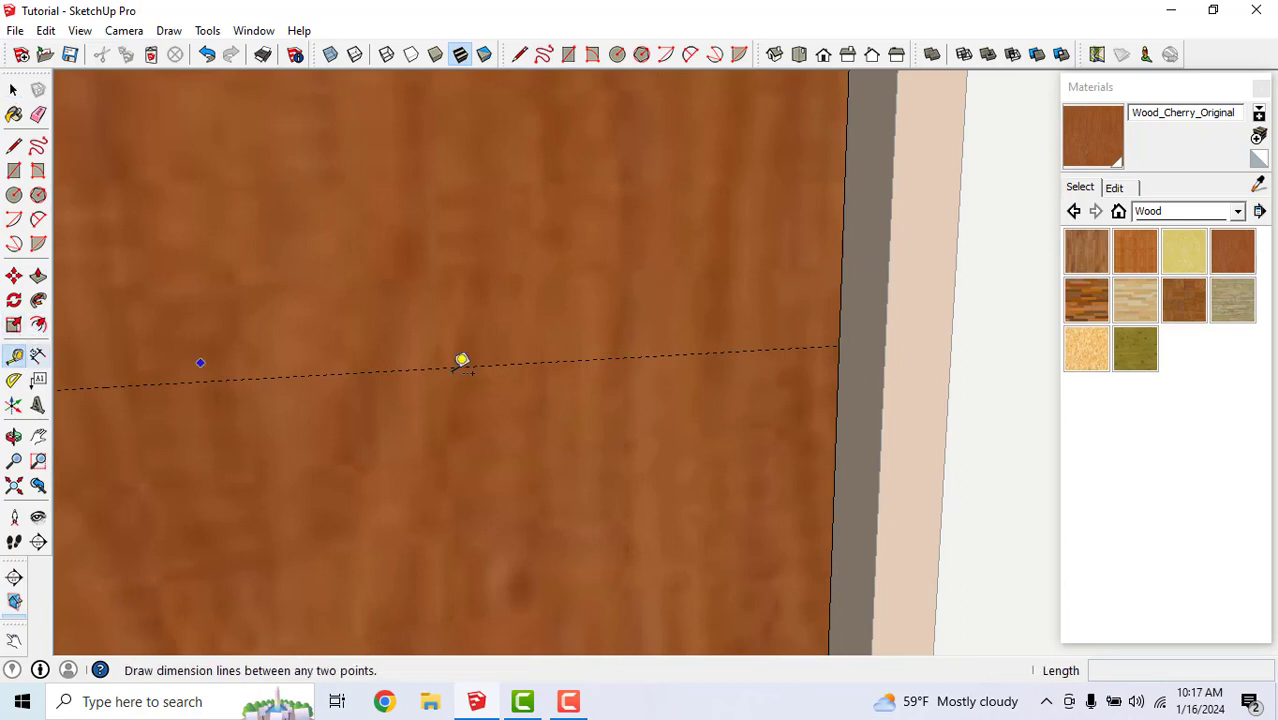
click(840, 313)
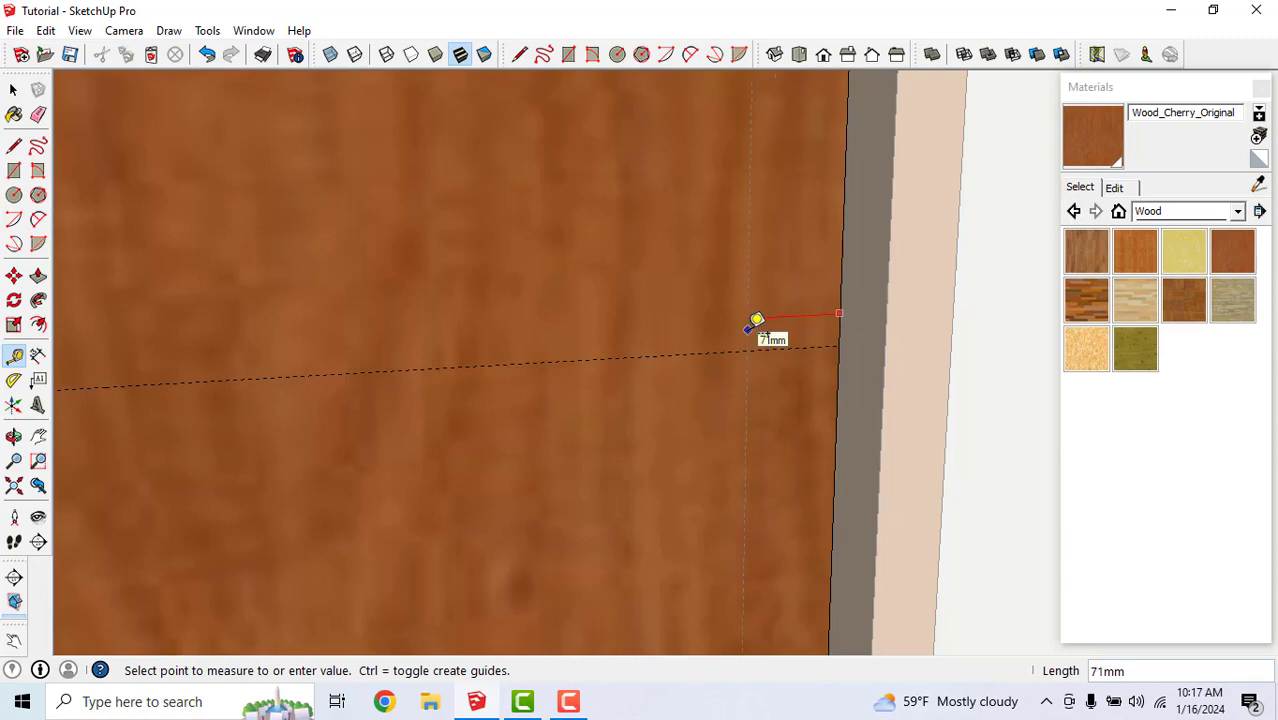
text(100)
key(Return)
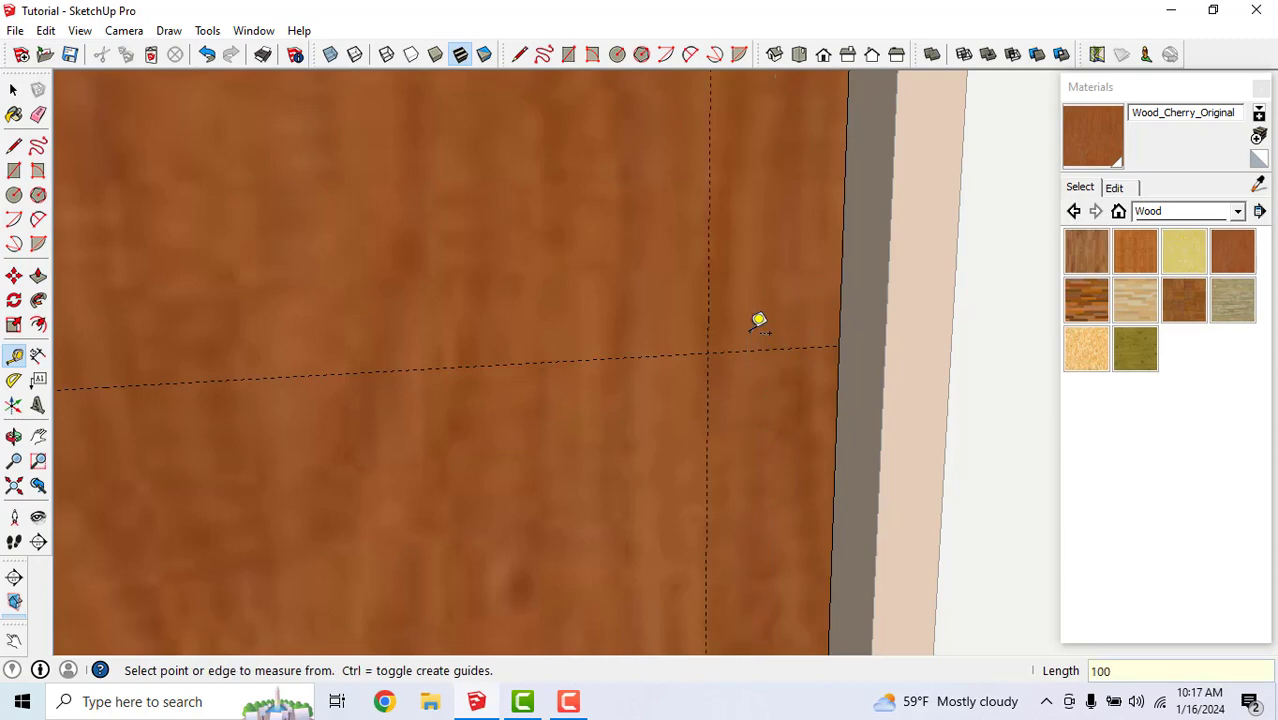
scroll(692, 368, down, 2)
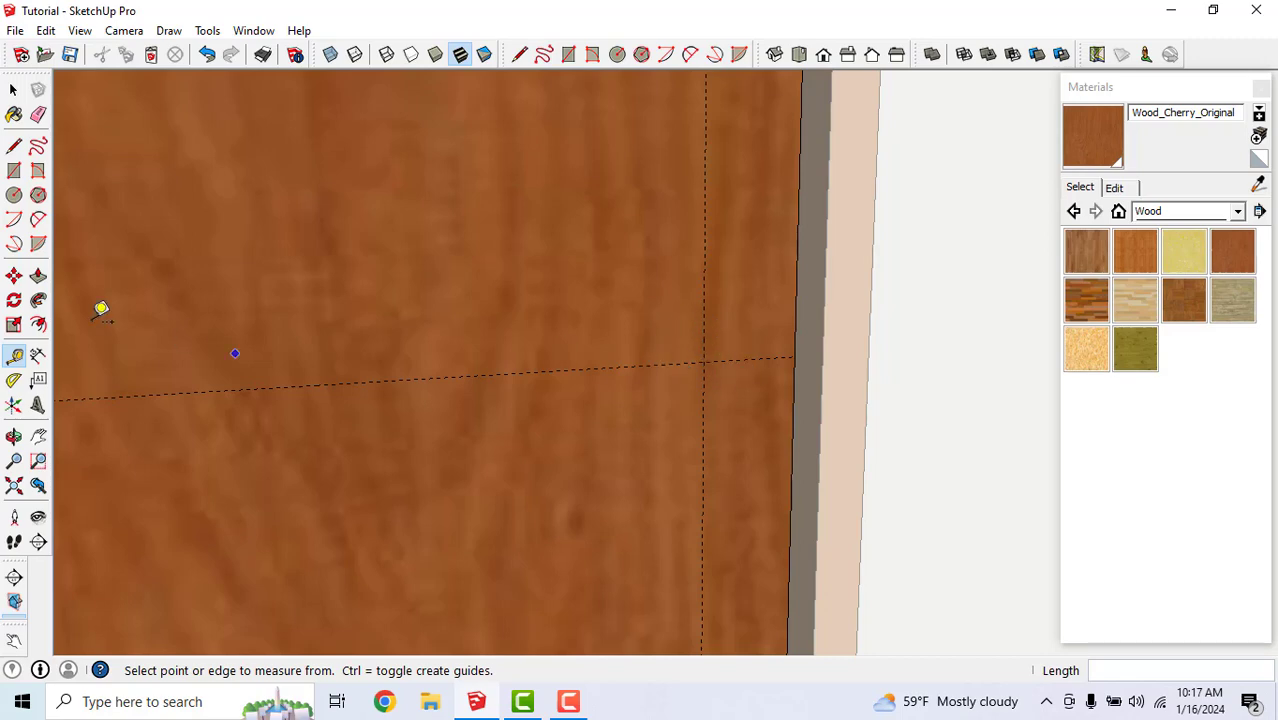
click(14, 90)
scroll(705, 368, up, 2)
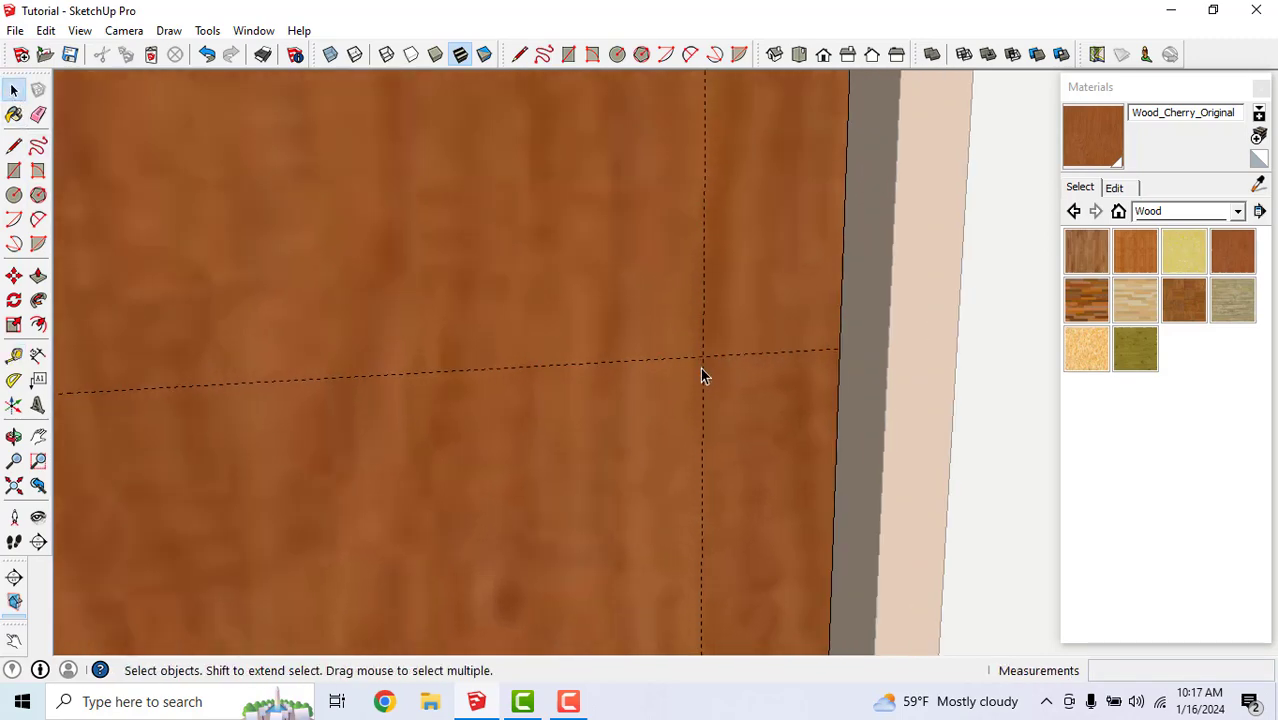
scroll(765, 350, down, 4)
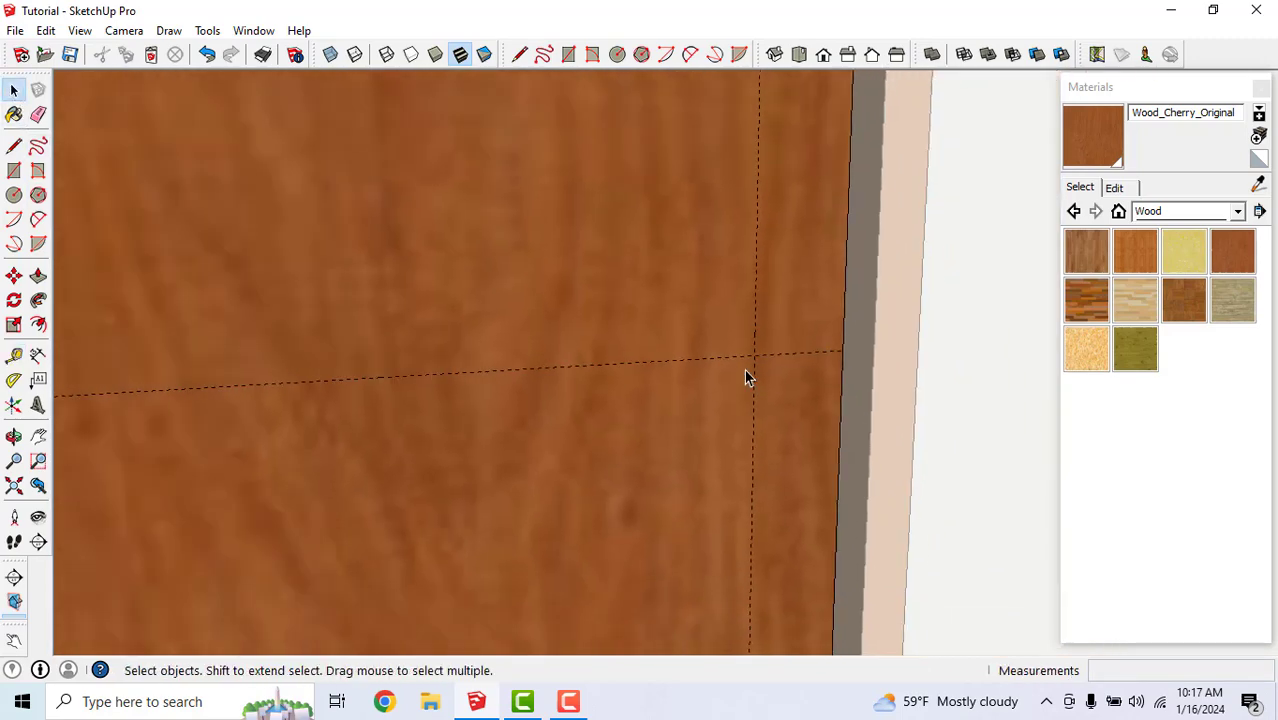
scroll(806, 350, up, 4)
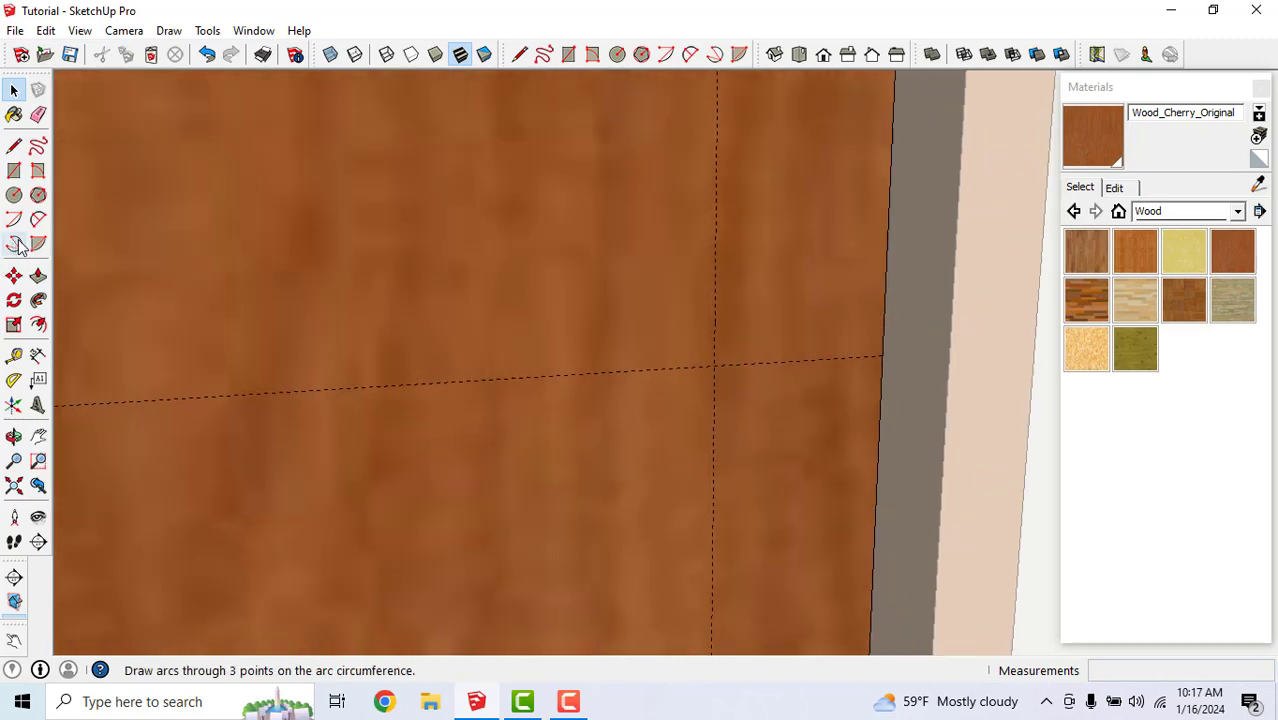
Draw a circle of 33 mm radius on the door face, centred on the intersection of the two guides
click(15, 196)
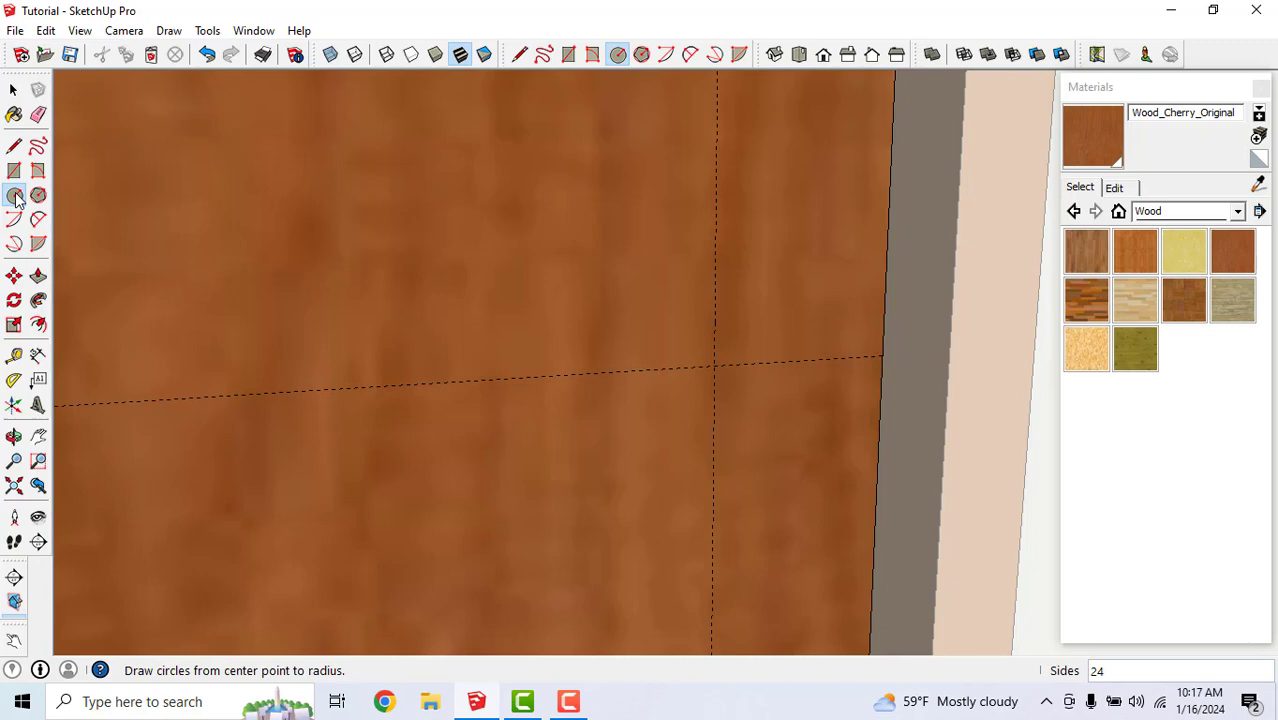
click(713, 366)
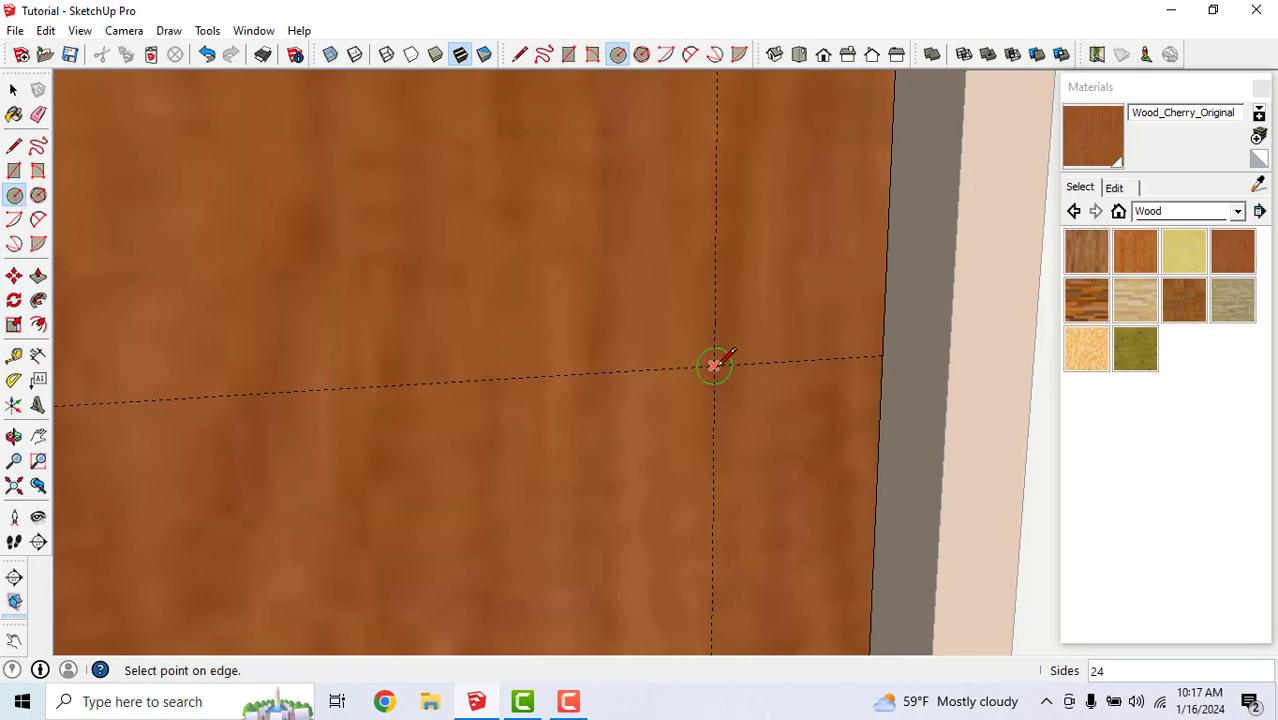
key(Escape)
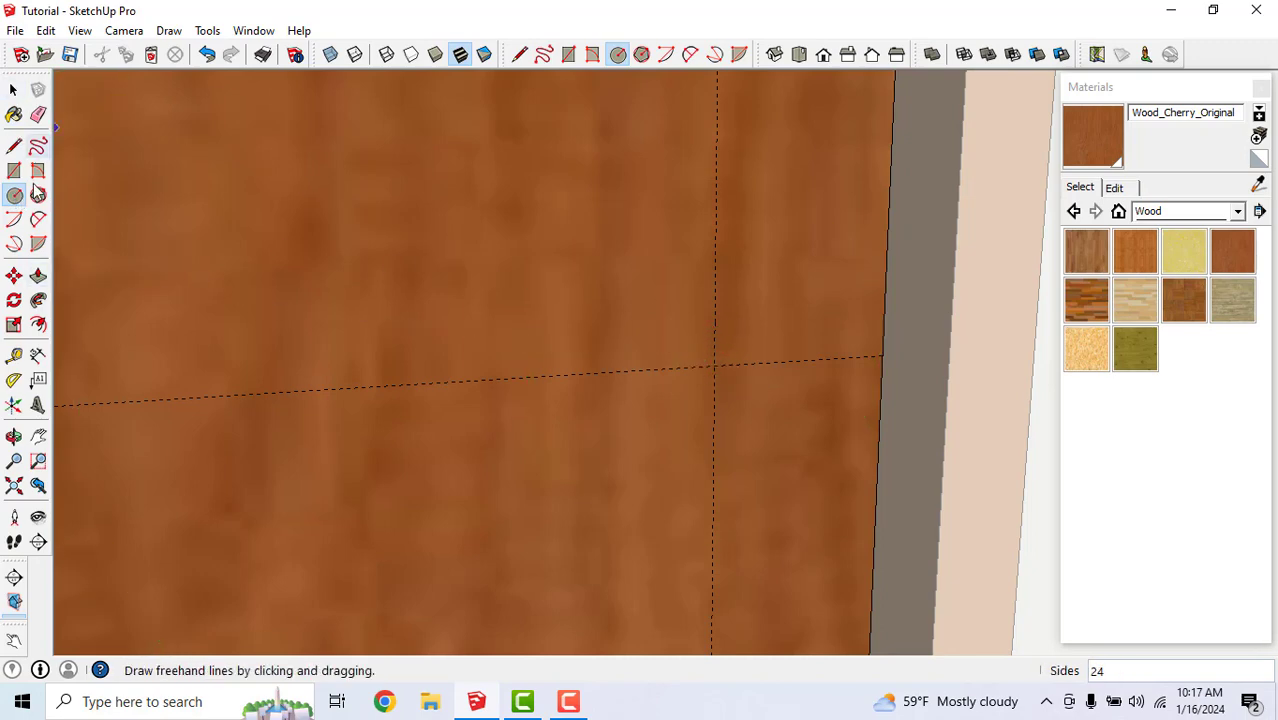
click(713, 366)
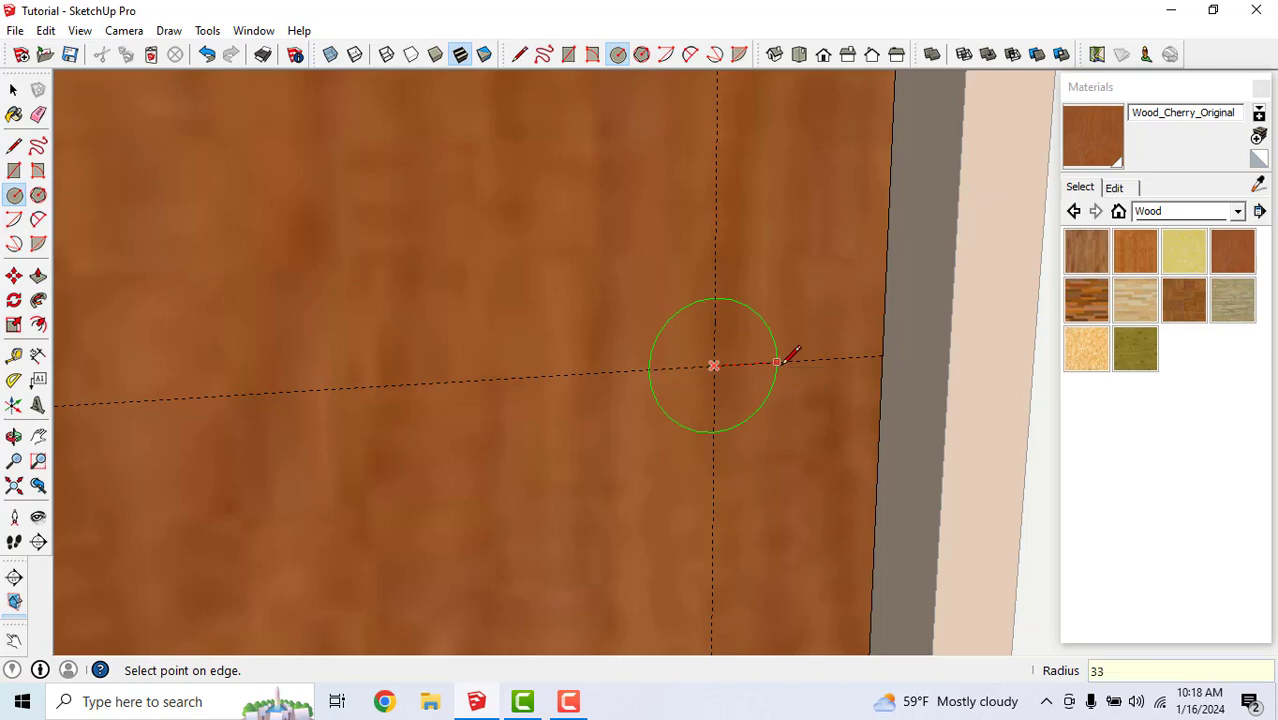
click(780, 359)
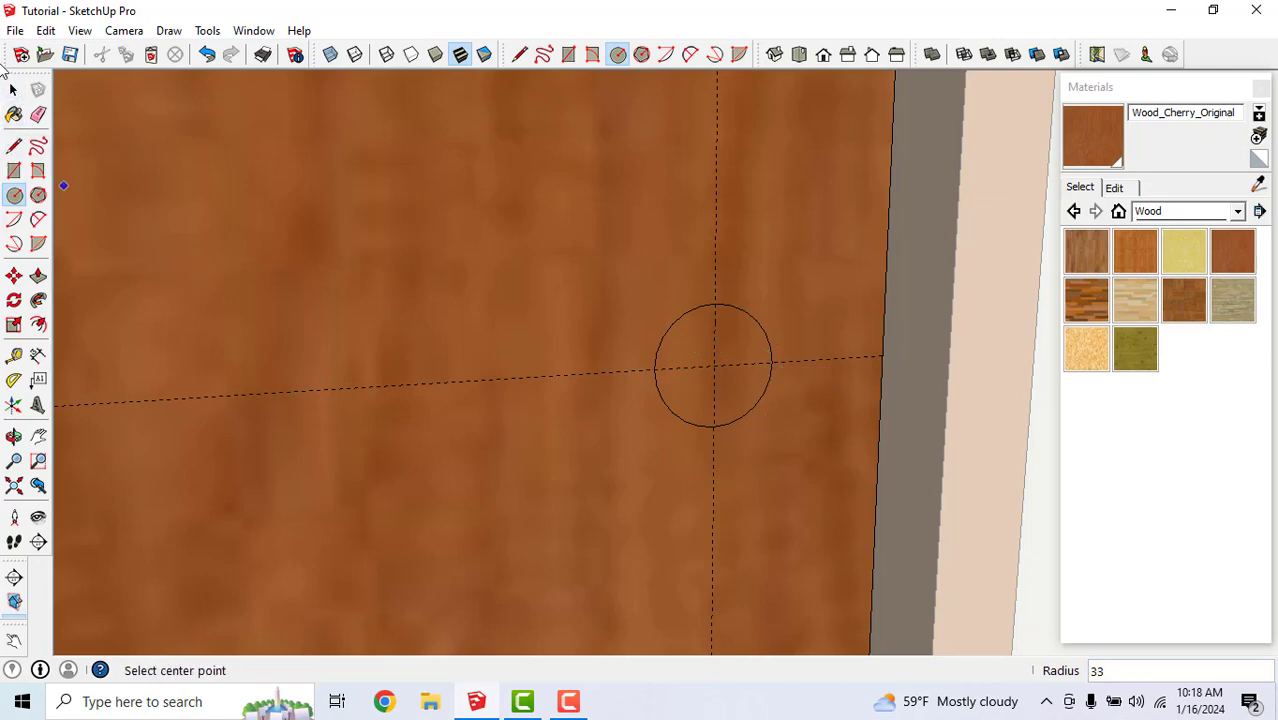
click(14, 90)
click(755, 330)
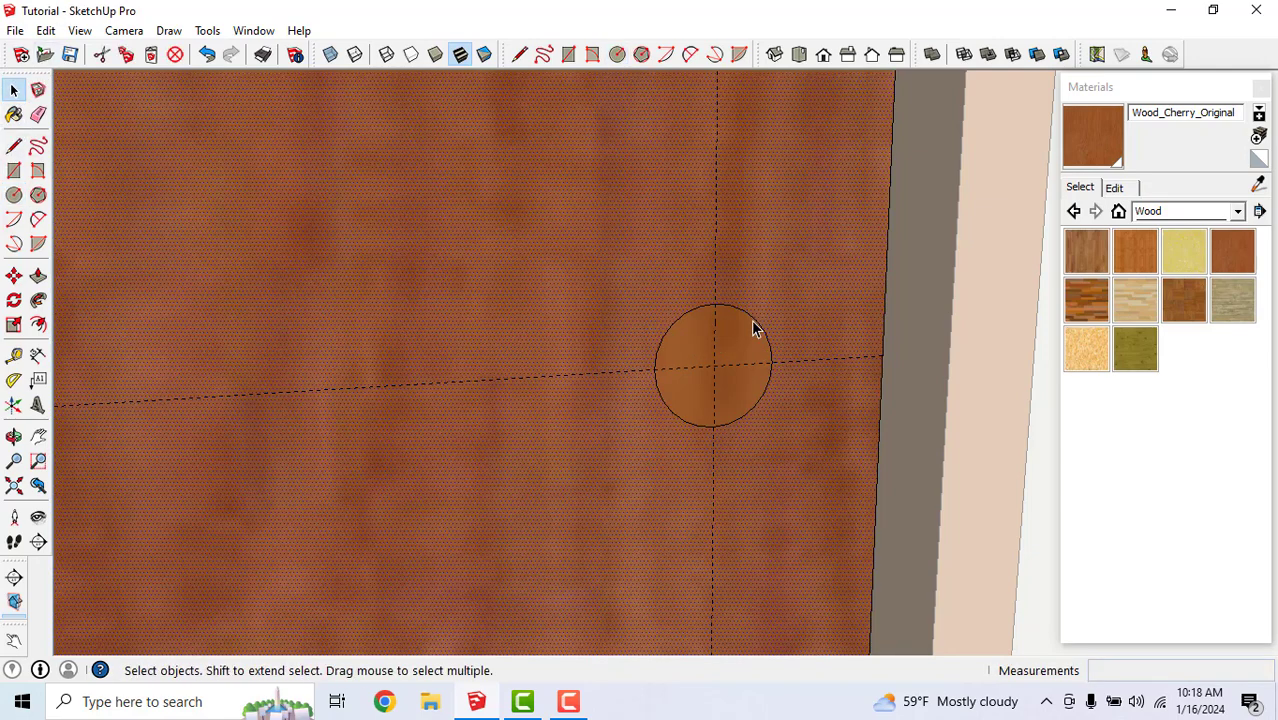
Paint the circular face on the door with the in-model material Steve_Shirt
click(733, 357)
scroll(680, 345, up, 2)
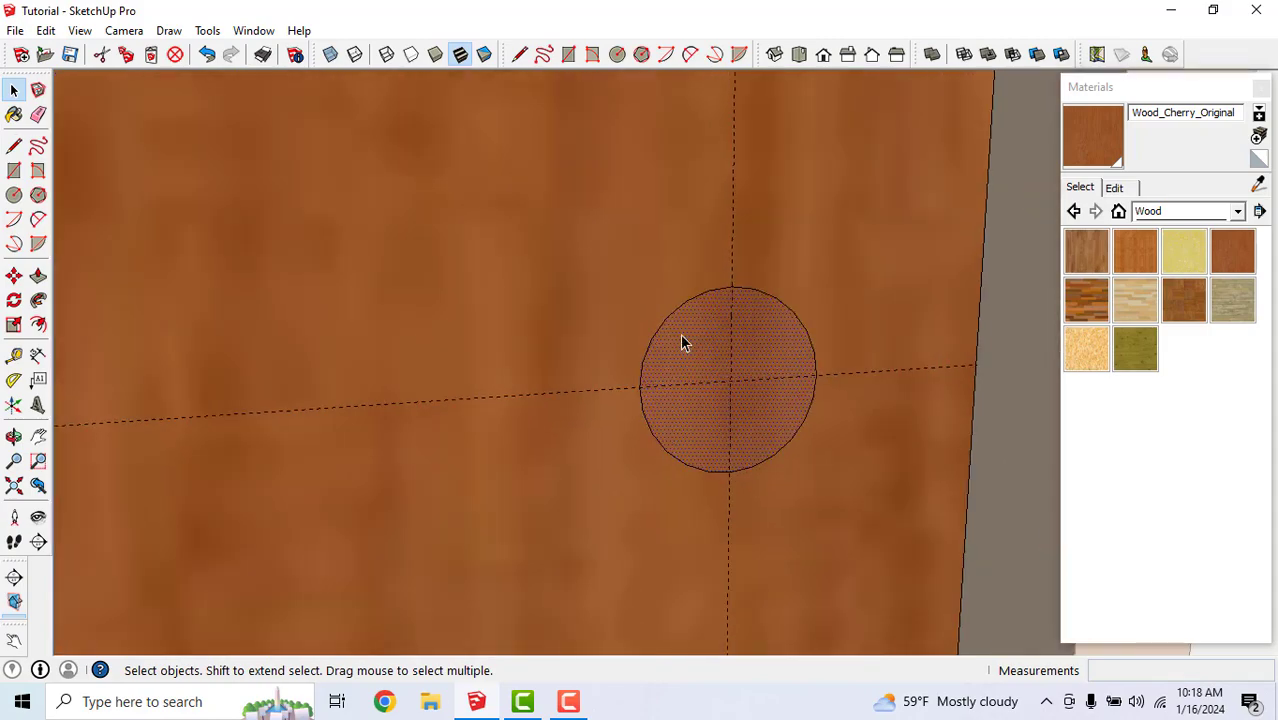
scroll(684, 360, down, 2)
scroll(720, 385, up, 3)
middle_drag(780, 405, 830, 426)
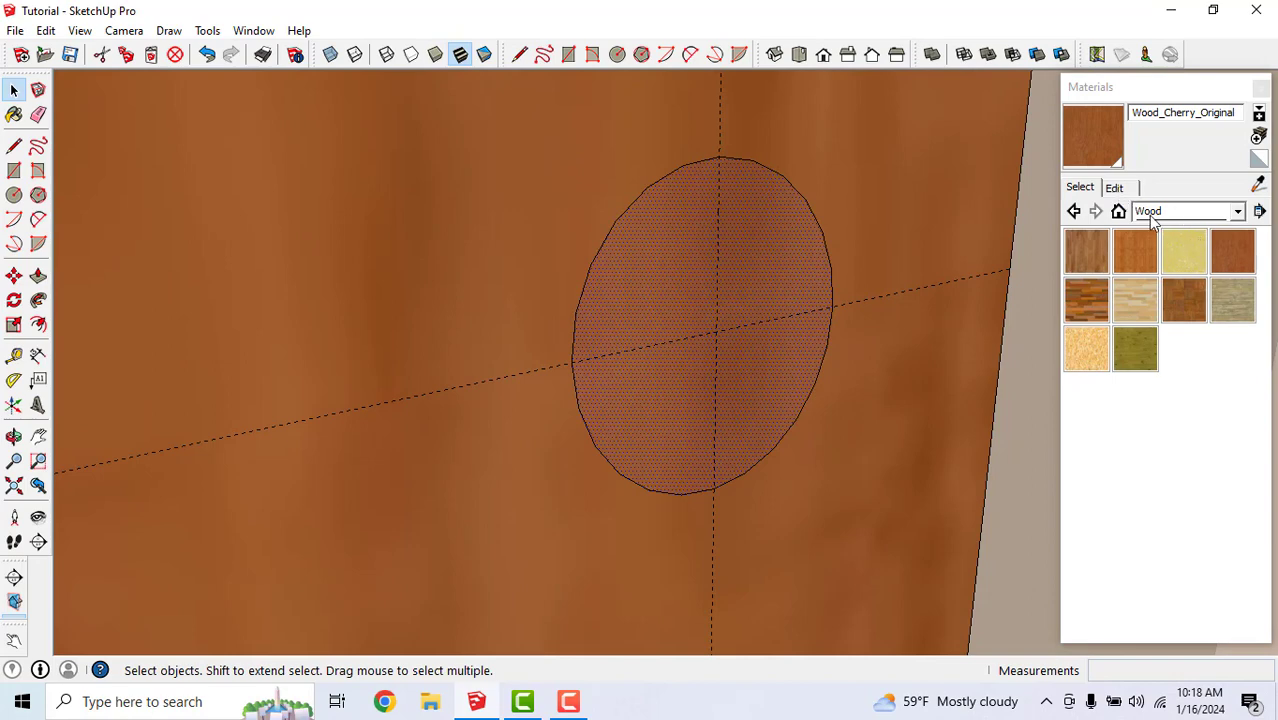
click(1152, 222)
scroll(1170, 248, up, 3)
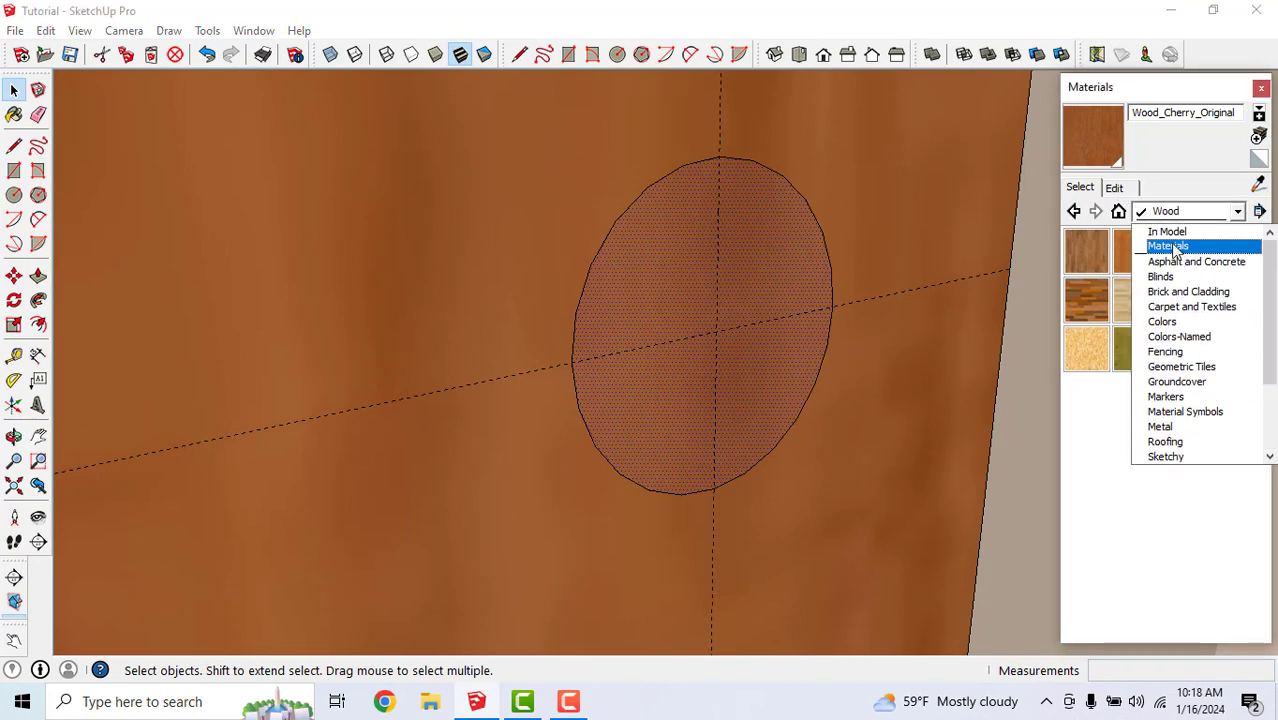
click(1168, 232)
click(1232, 590)
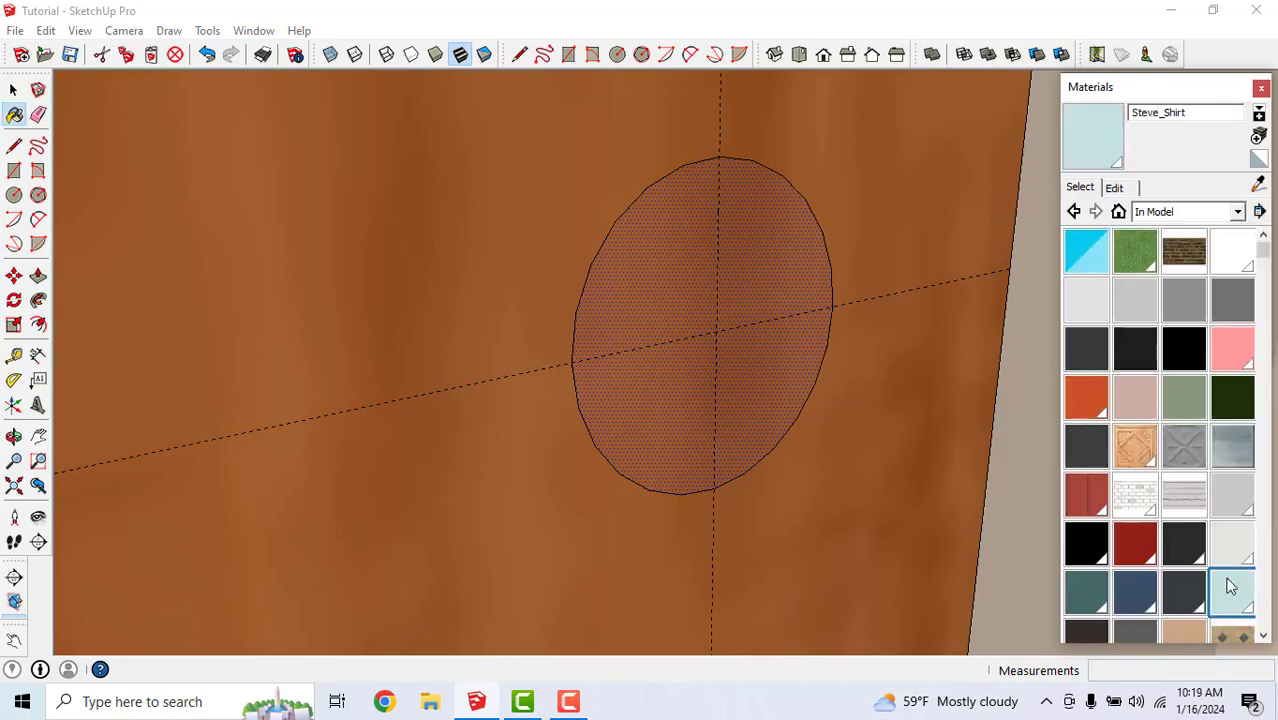
click(680, 363)
click(14, 92)
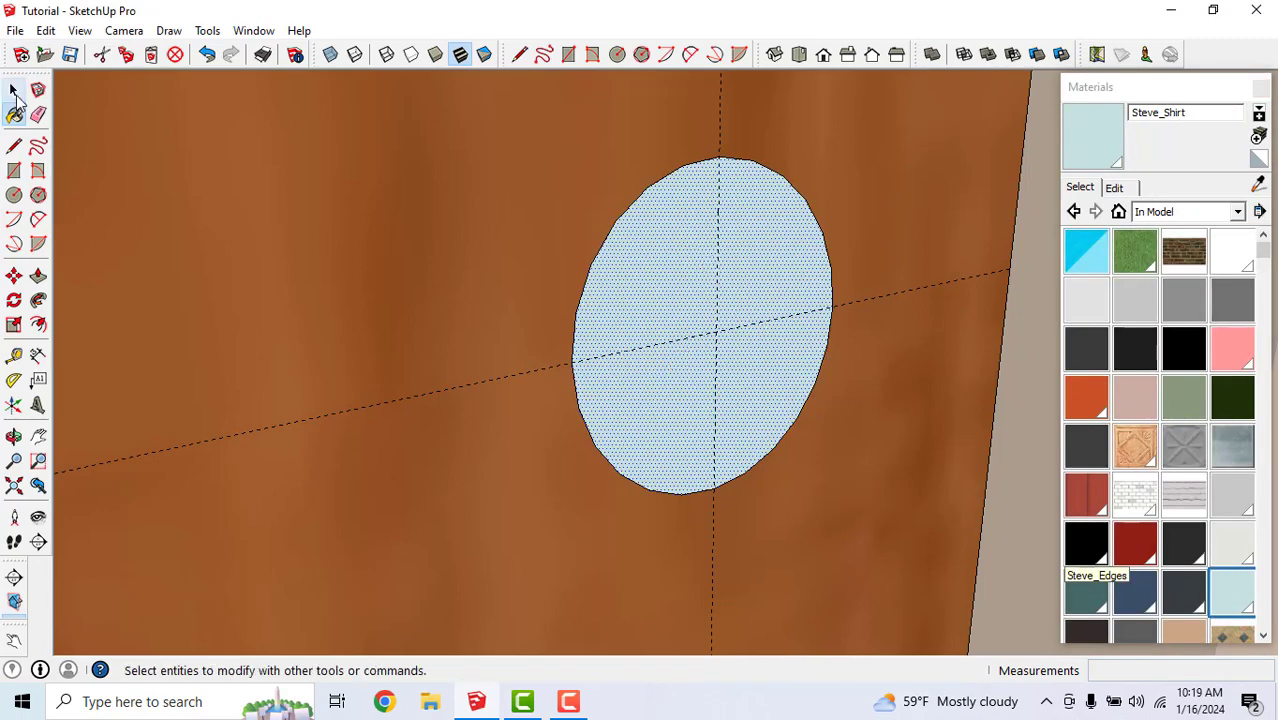
Push/Pull the light-blue circle outward from the door face to form a thin round plate
mouse_move(685, 299)
middle_down()
mouse_move(662, 308)
mouse_move(703, 332)
mouse_move(770, 329)
middle_up()
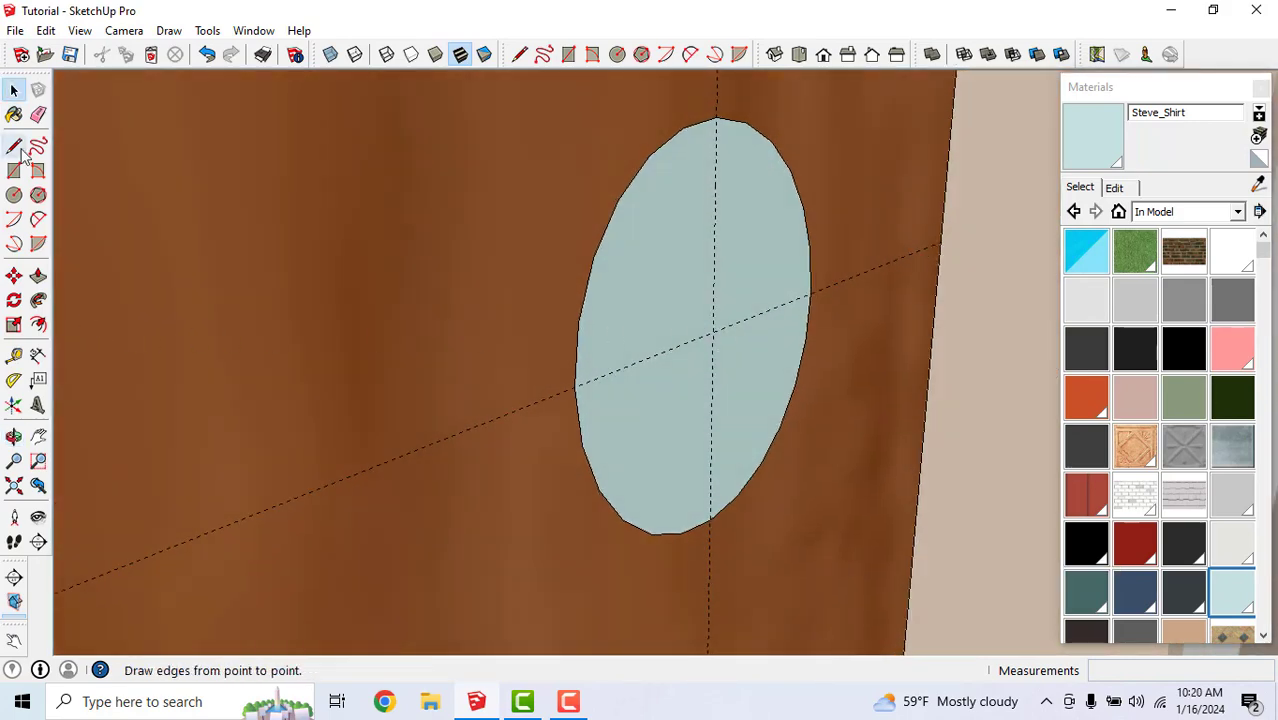
click(38, 276)
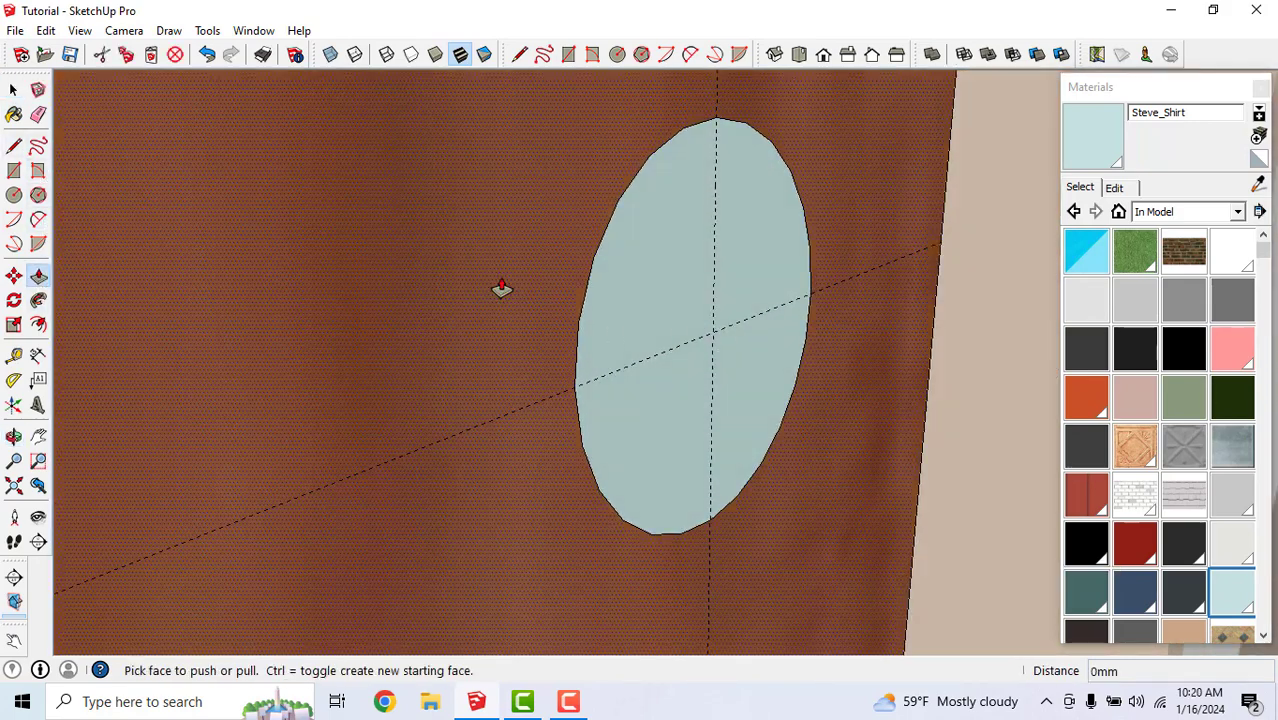
click(691, 293)
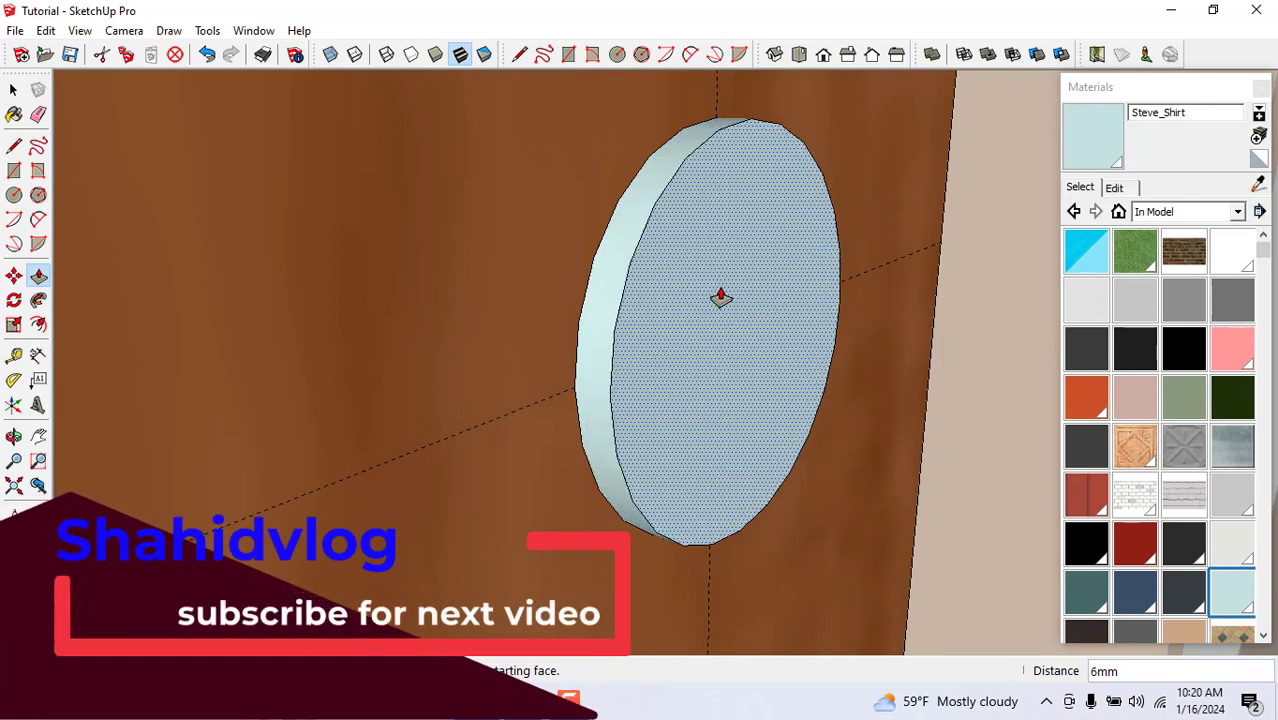
text(10)
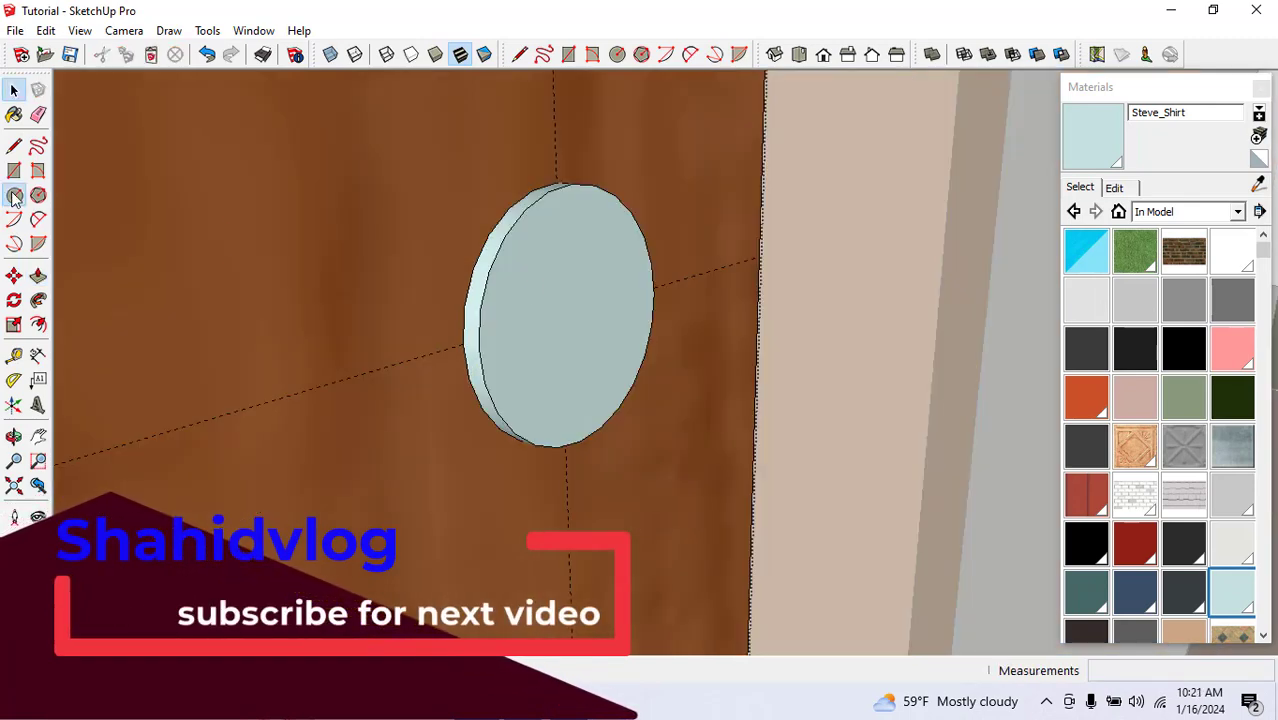
Draw a 66 mm line across the round plate's front face as a diameter in line with the horizontal guide
click(14, 197)
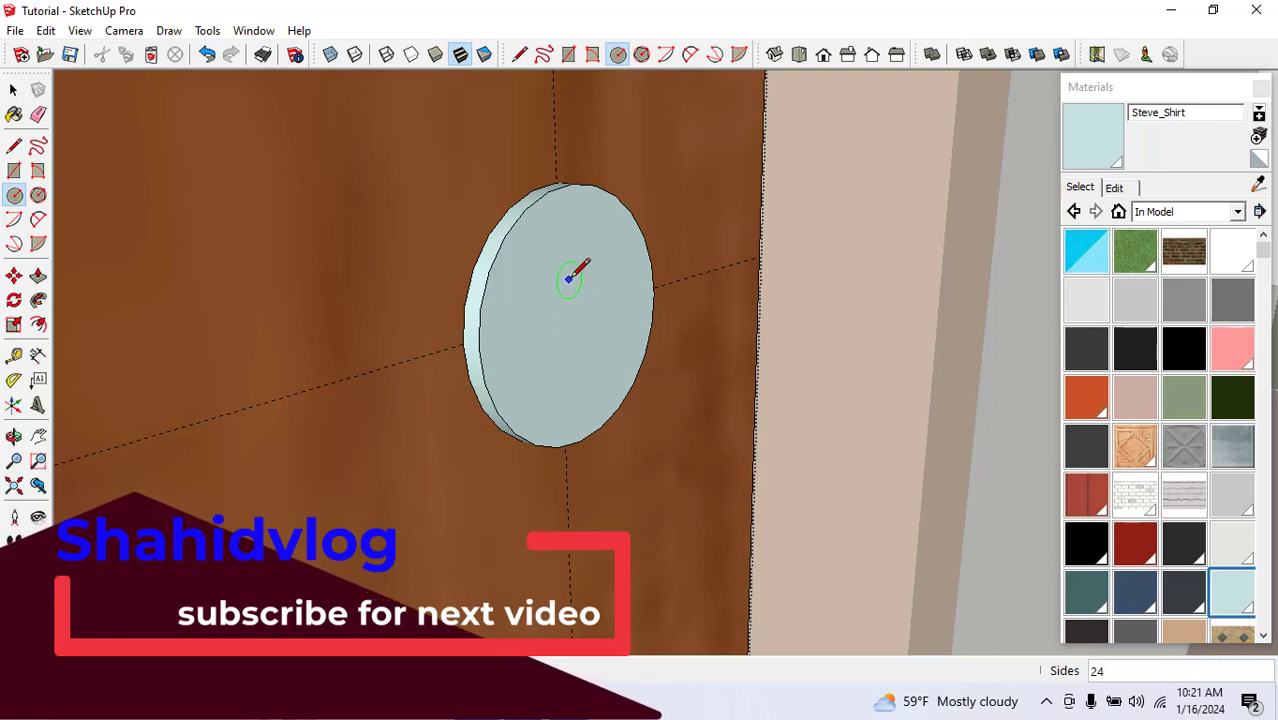
key(space)
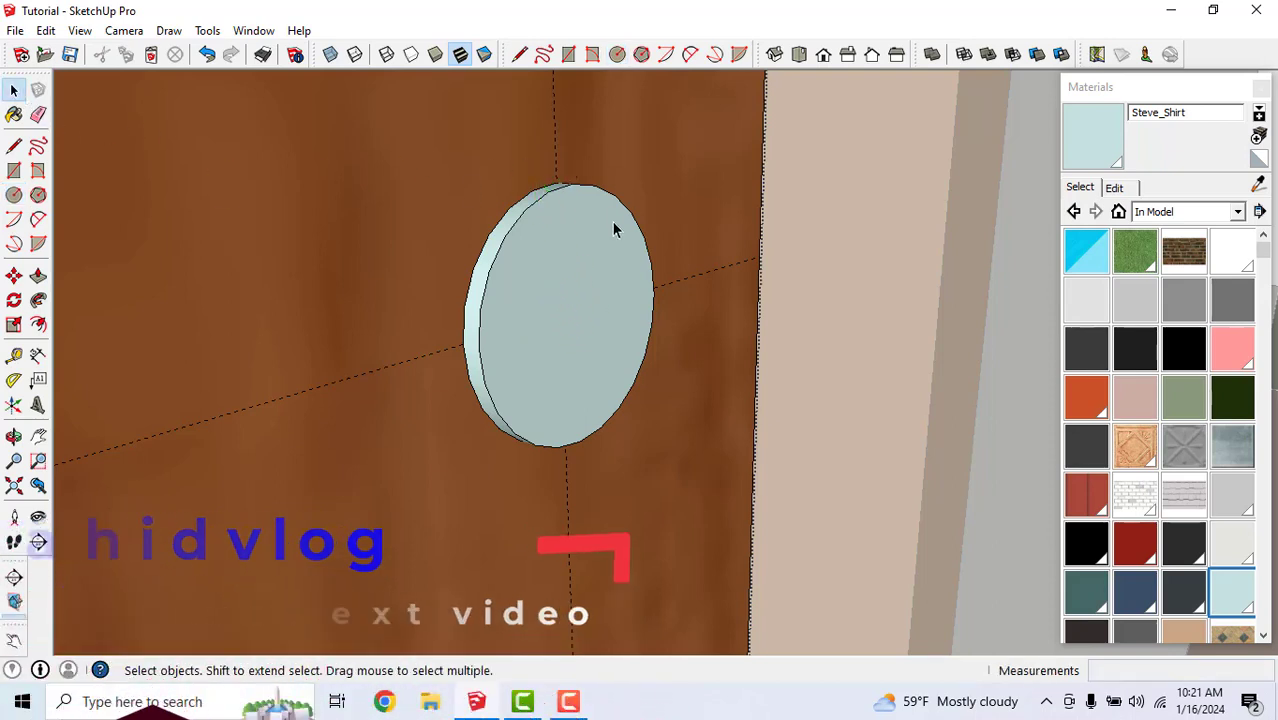
click(14, 146)
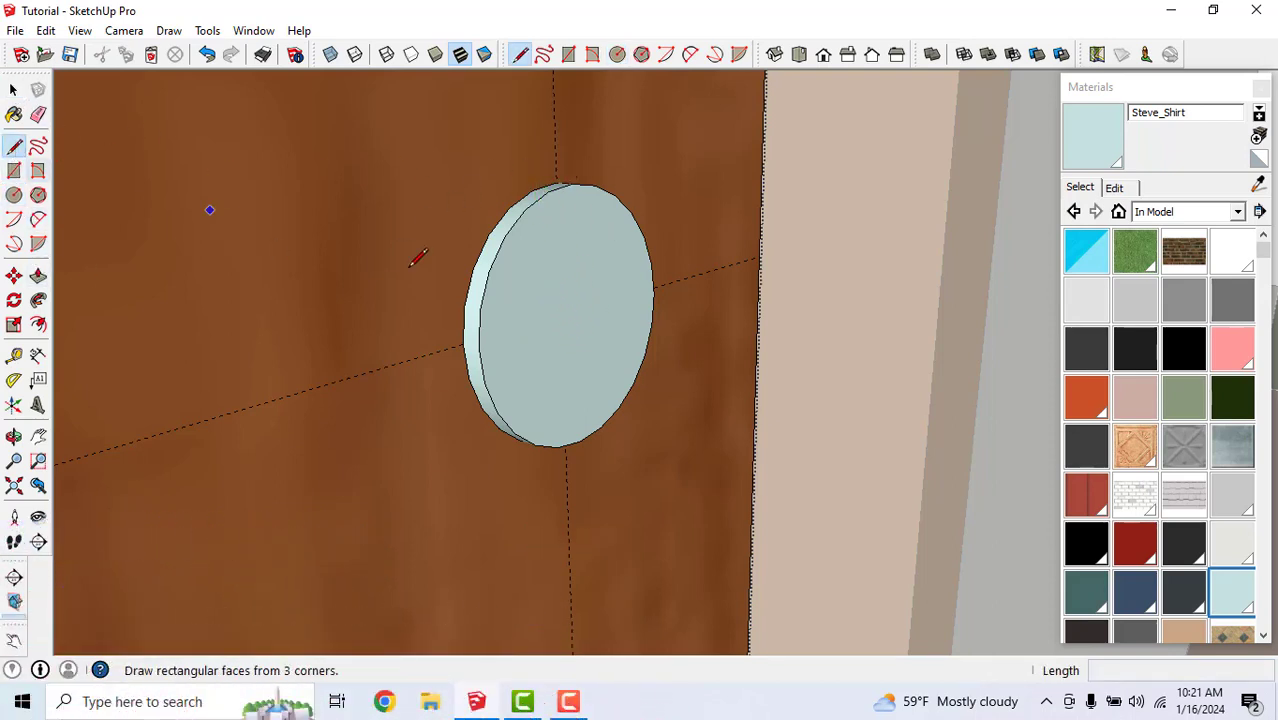
click(480, 347)
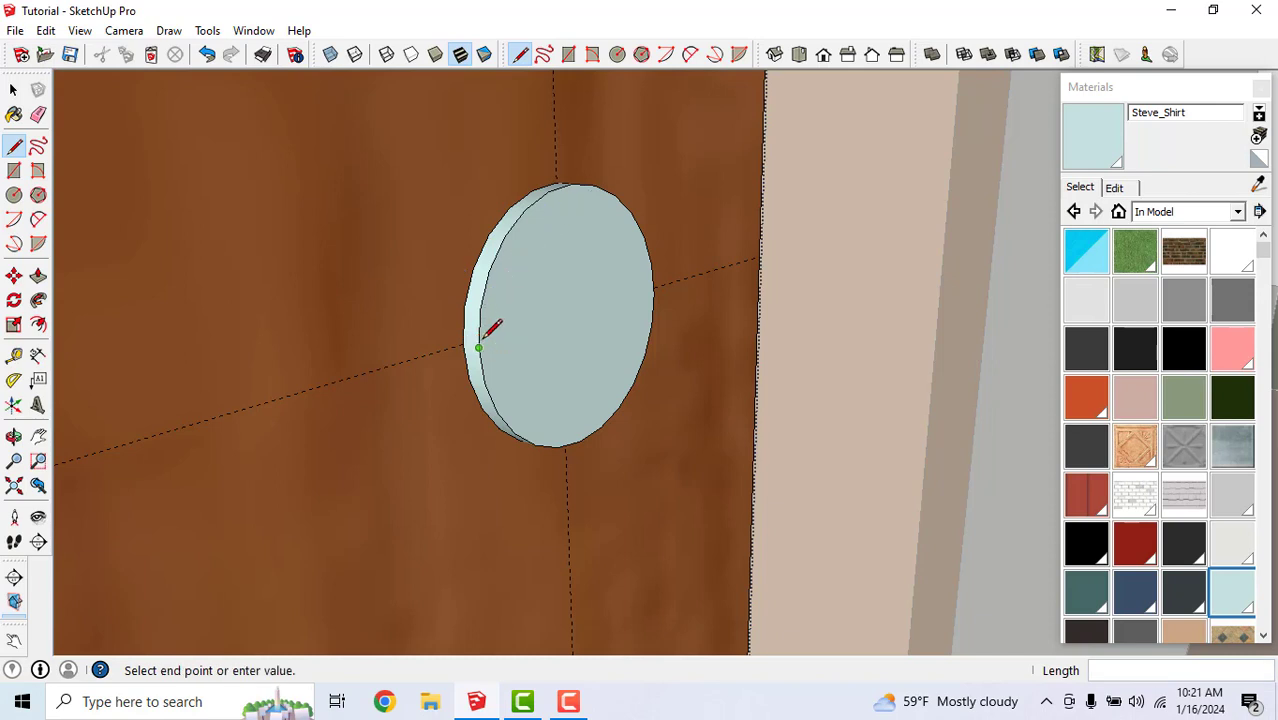
click(654, 293)
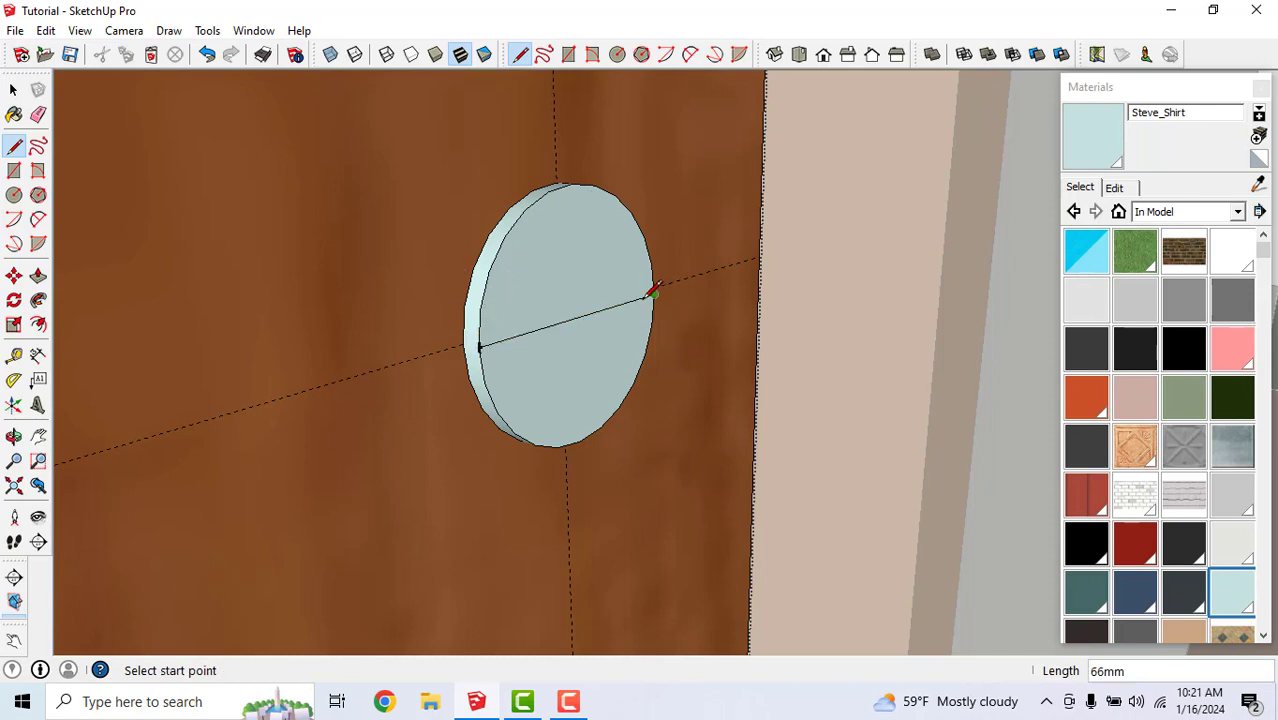
Draw a circle of 10 mm radius on the plate's front face, centred on the midpoint of the diameter line
click(14, 197)
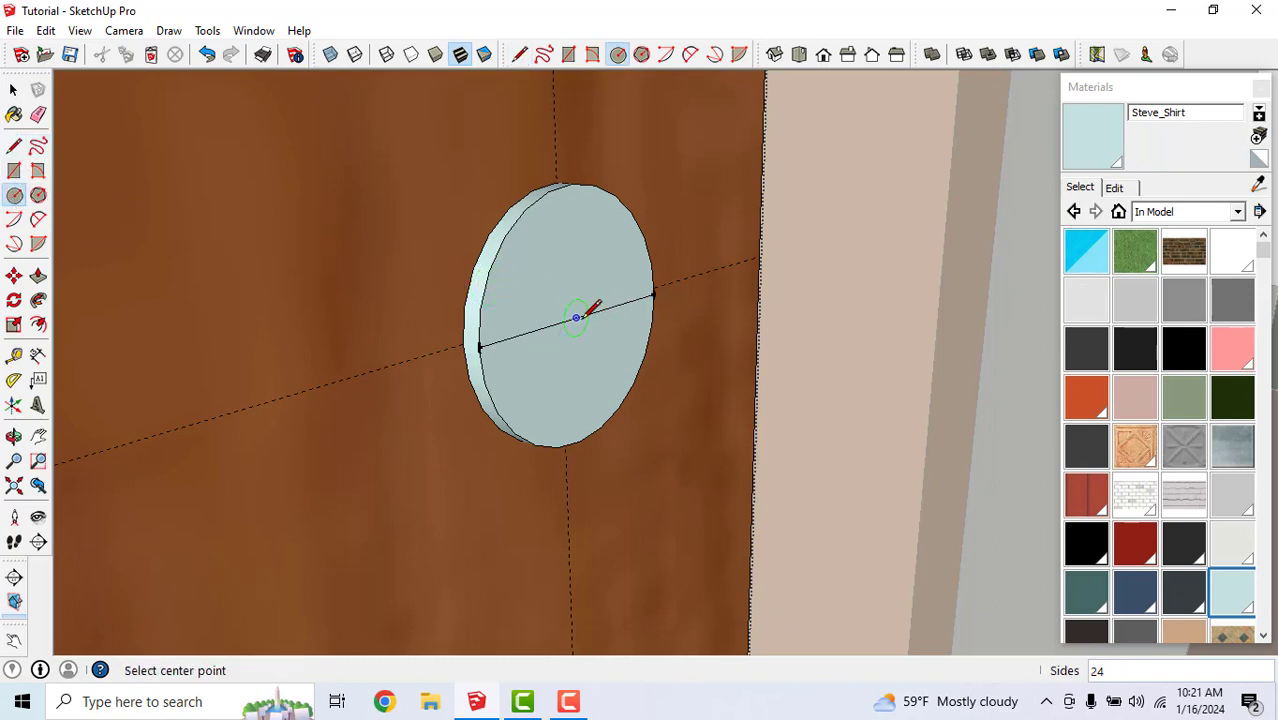
scroll(610, 320, up, 3)
middle_drag(633, 331, 471, 294)
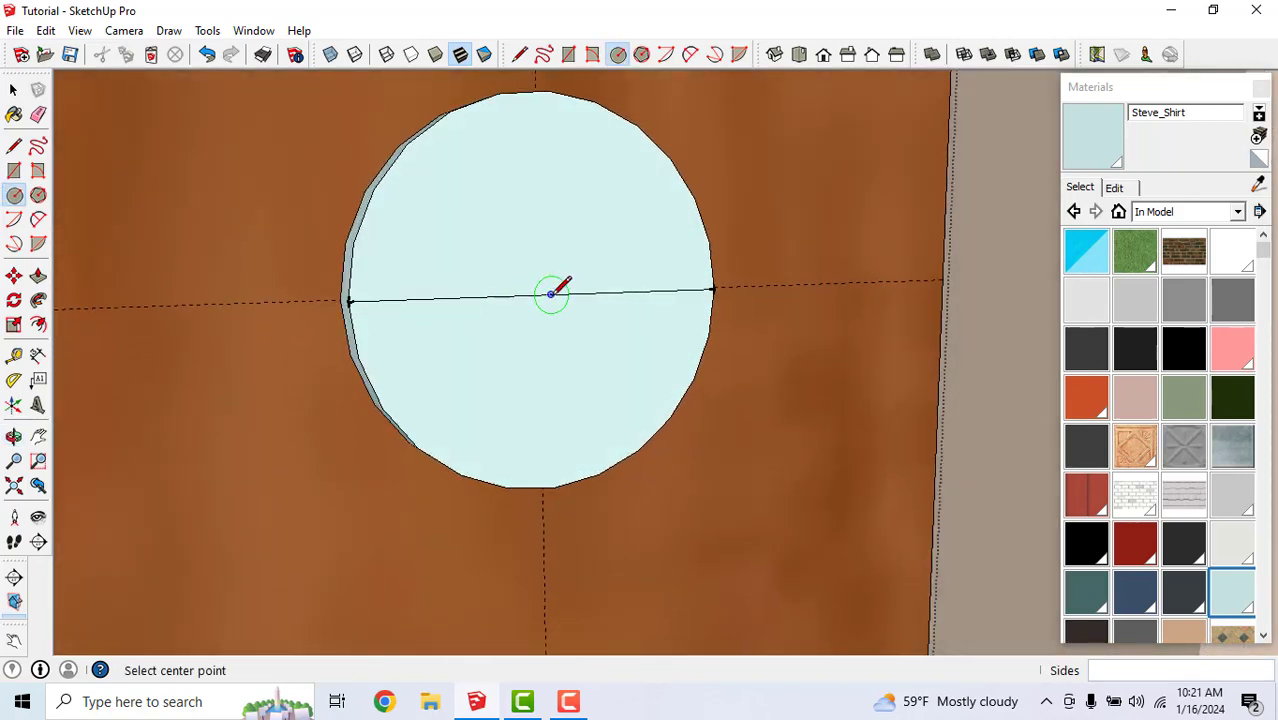
click(551, 293)
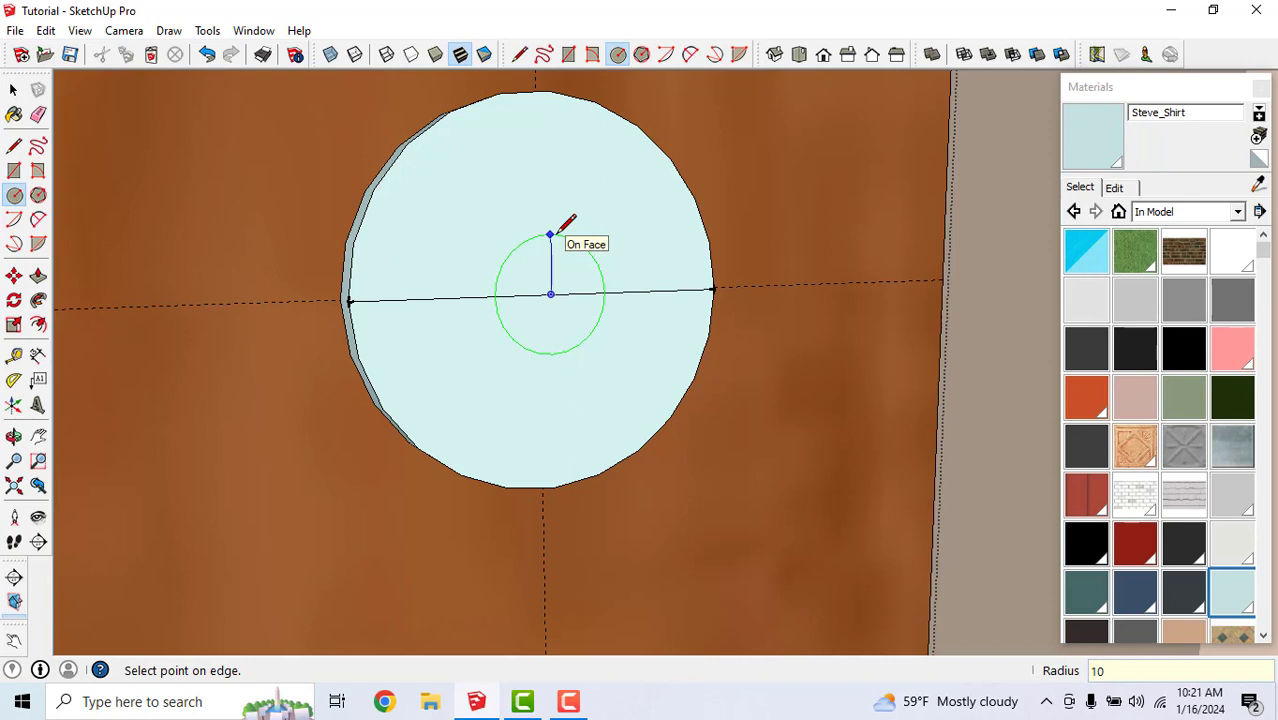
click(556, 231)
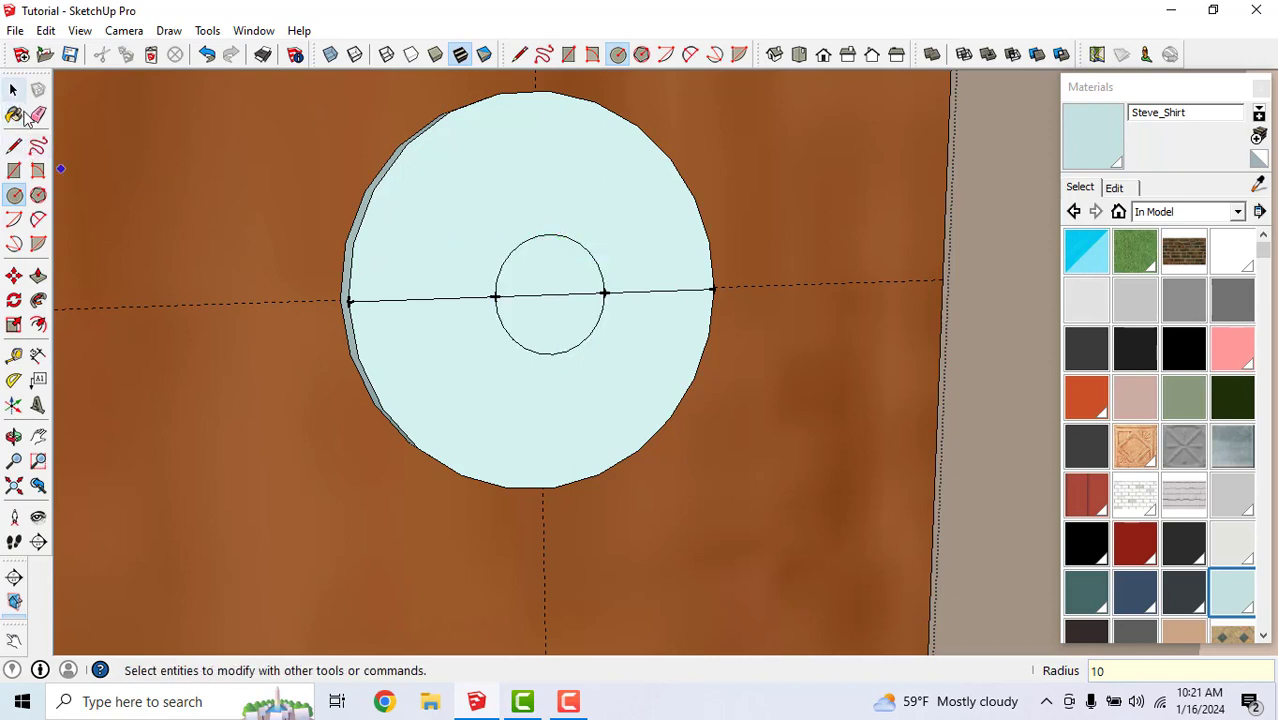
Erase all segments of the diameter line inside and outside the small circle
click(38, 115)
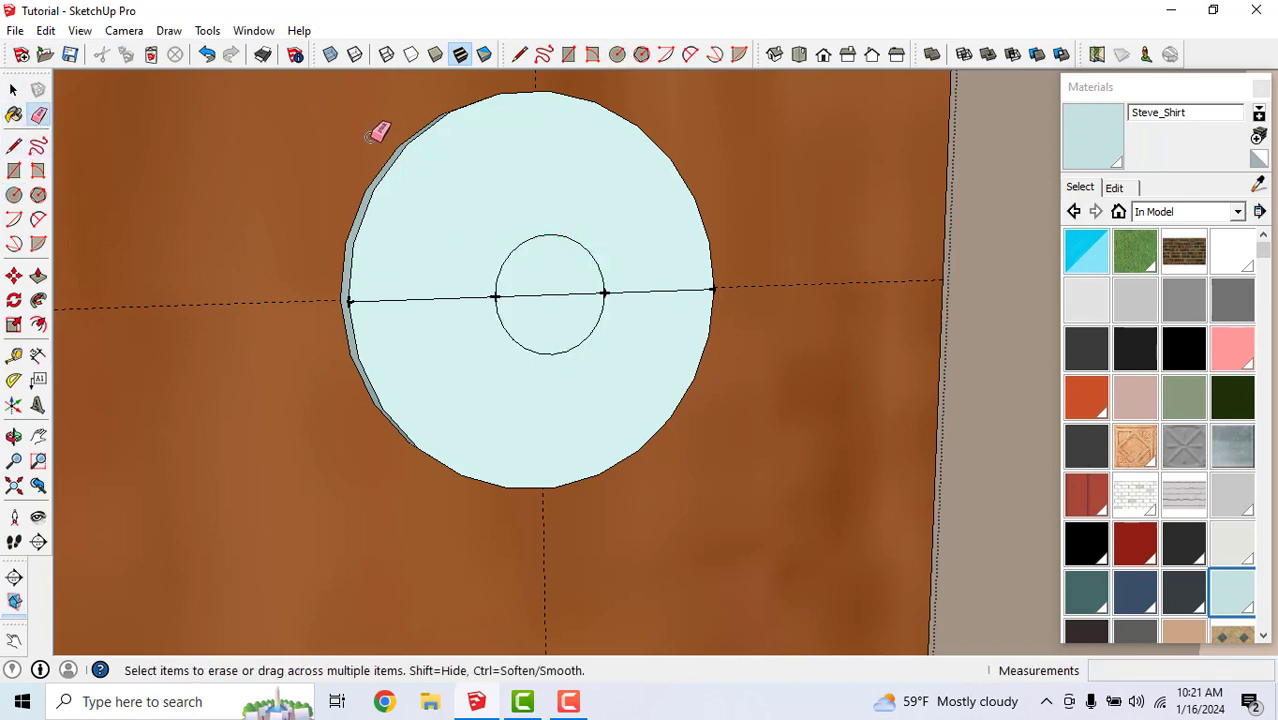
click(531, 295)
click(464, 298)
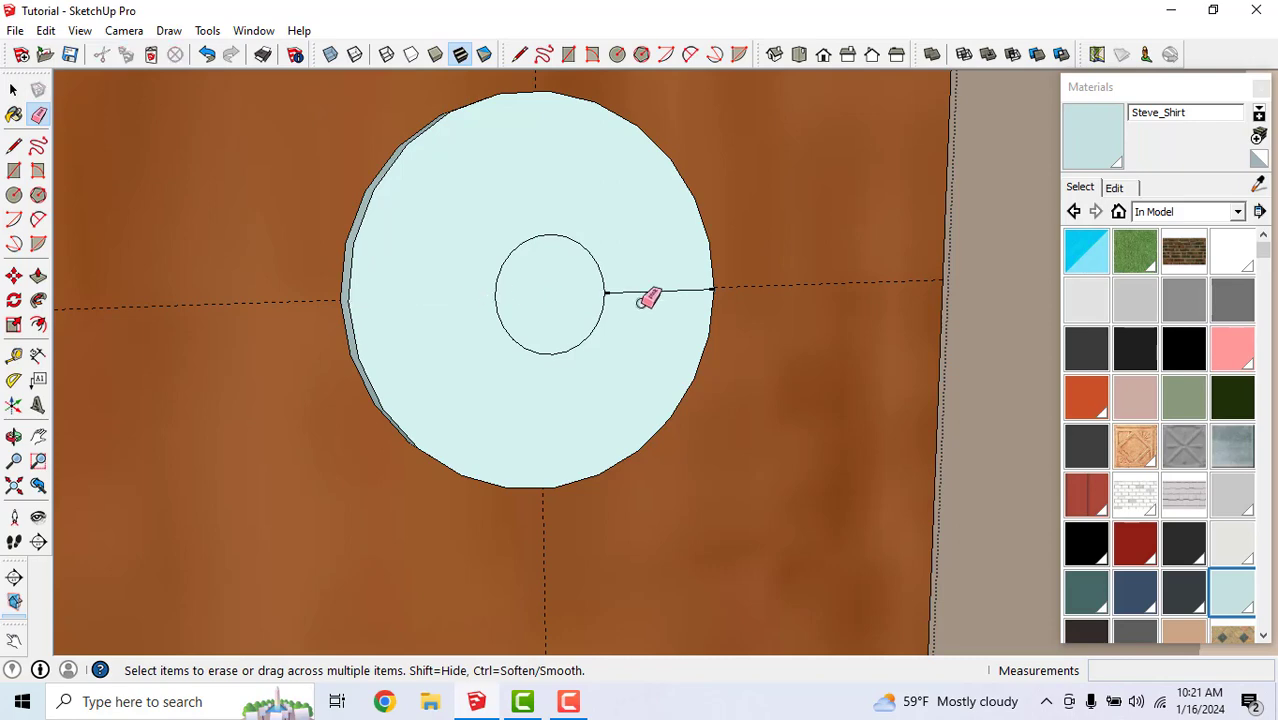
click(641, 290)
Push/Pull the small central circle 20 mm outward from the round plate to form a cylindrical post
scroll(540, 220, down, 2)
mouse_move(522, 211)
middle_down()
mouse_move(714, 332)
mouse_move(630, 334)
middle_up()
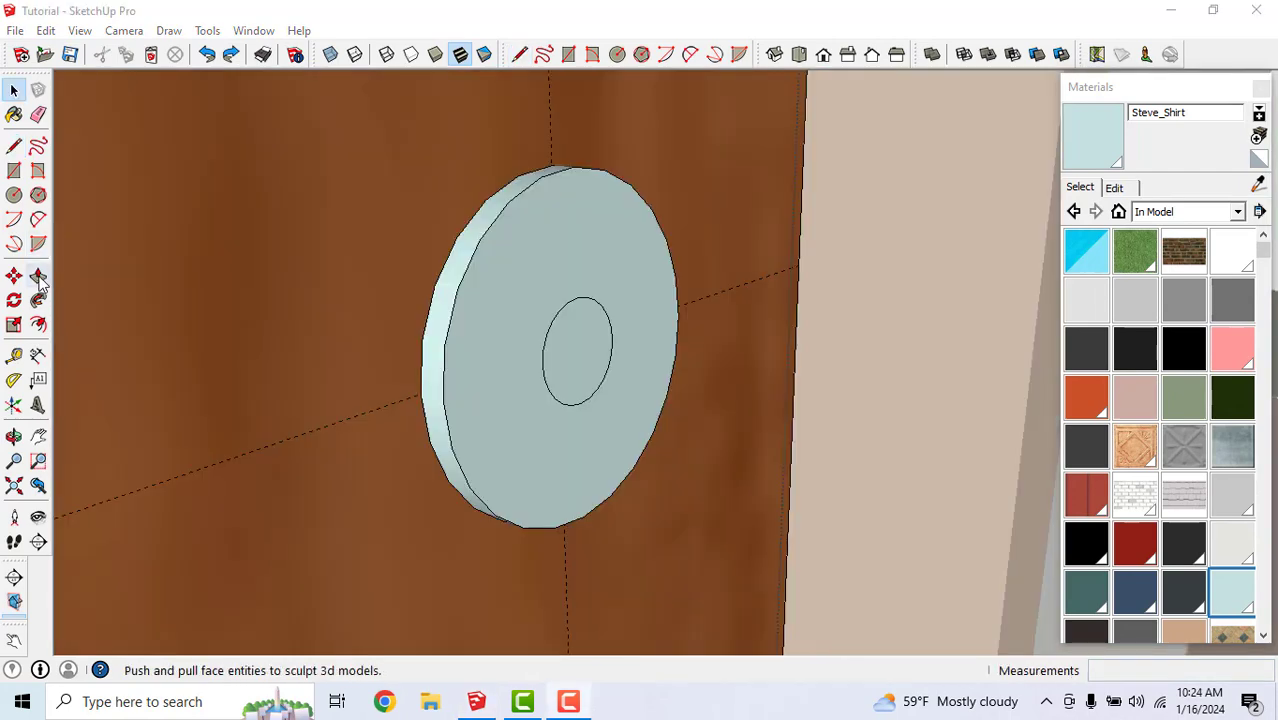
click(38, 278)
click(580, 340)
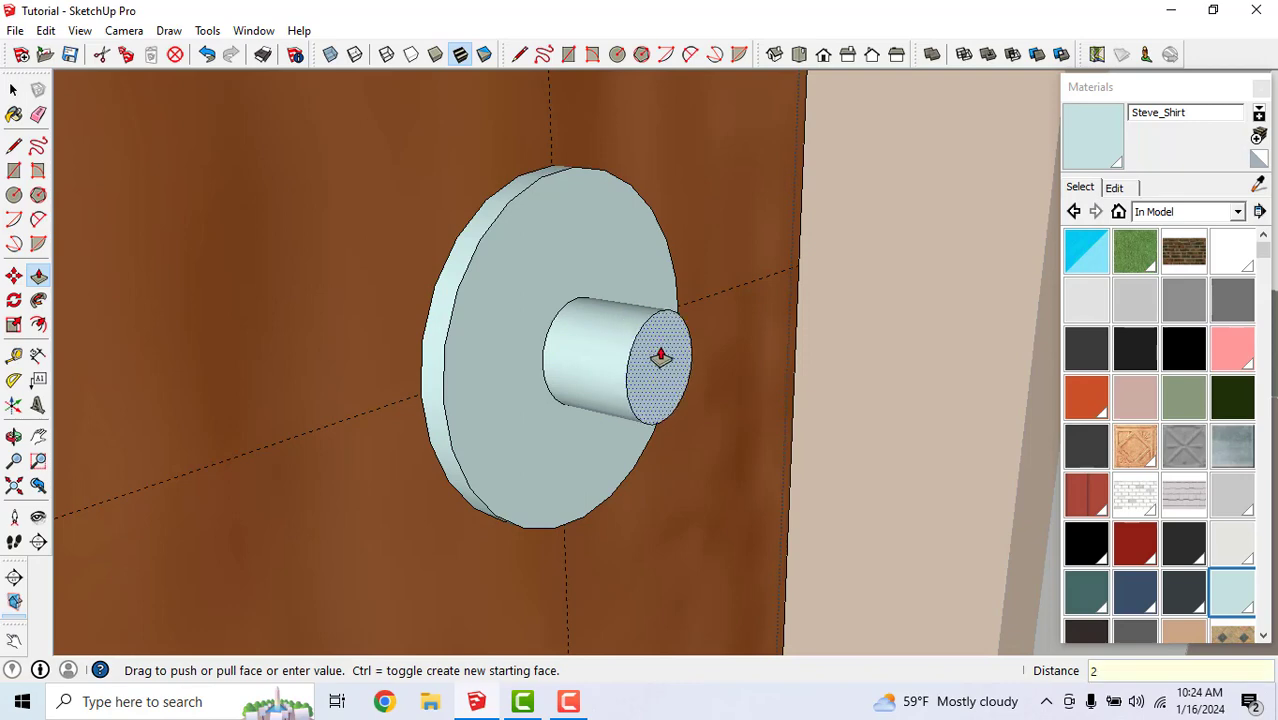
key(Return)
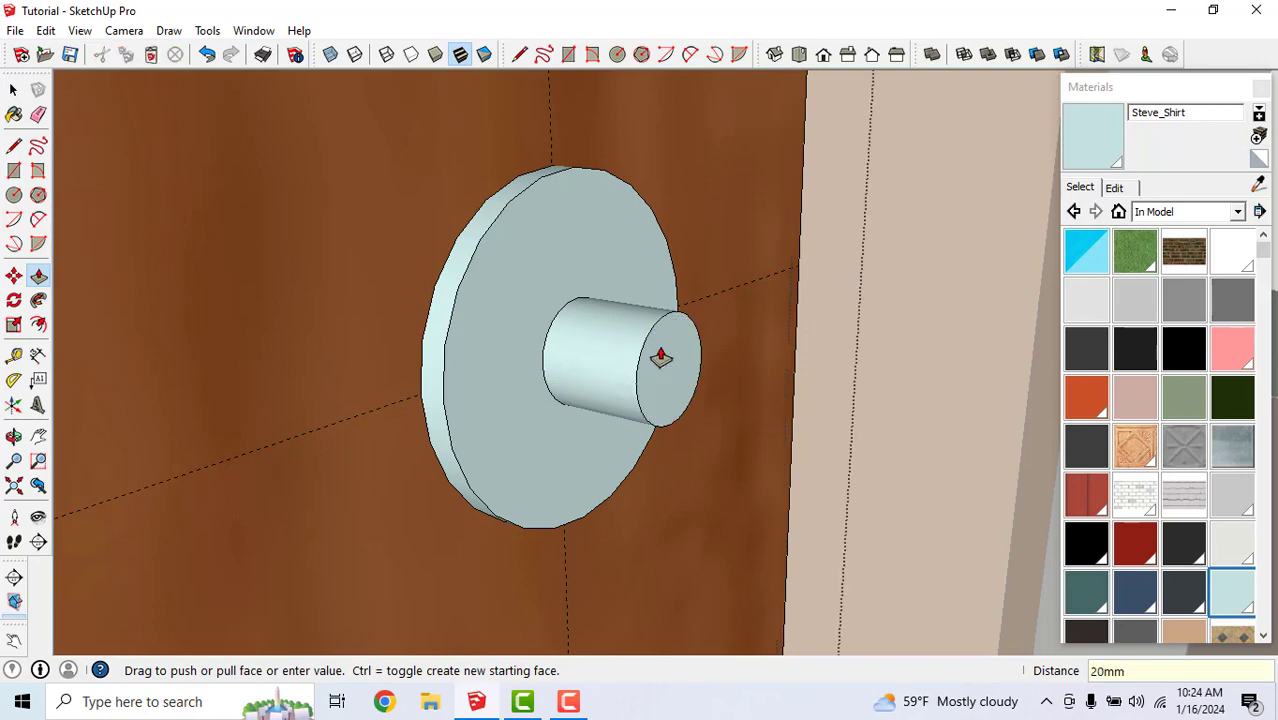
Draw a 20 mm diameter line across the end face of the cylindrical post
scroll(660, 357, down, 3)
middle_drag(665, 365, 428, 442)
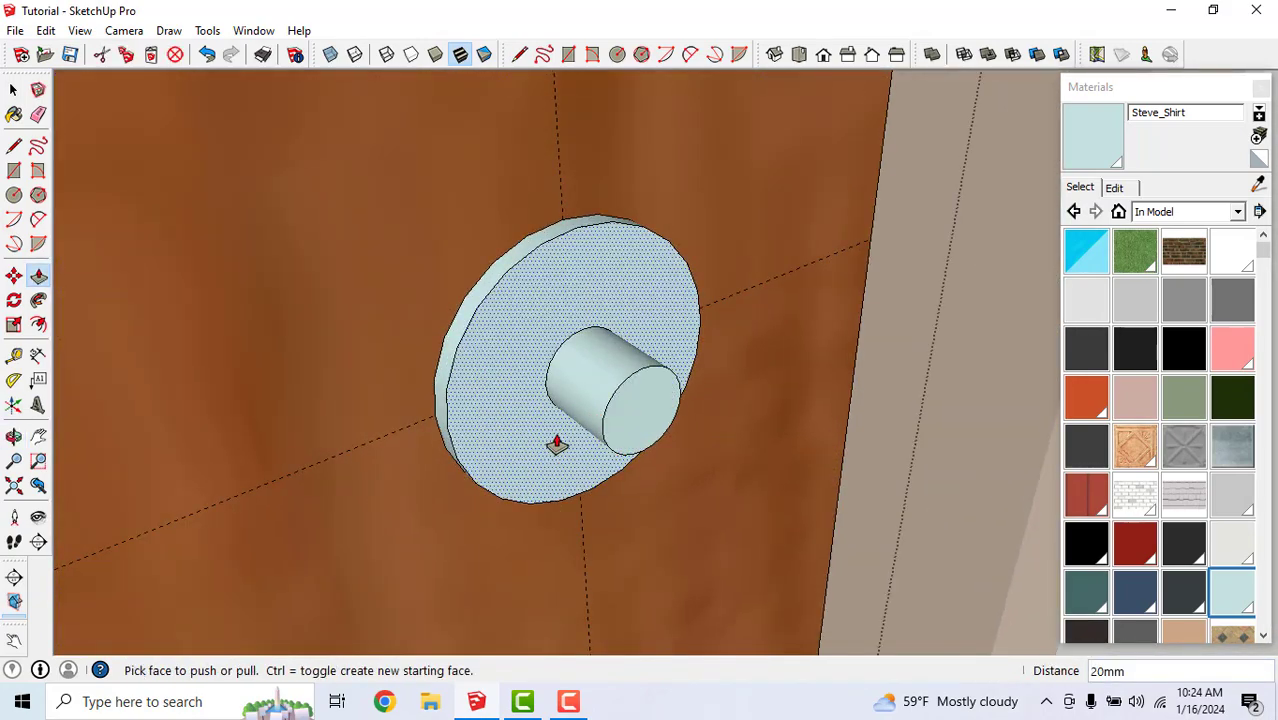
middle_drag(557, 442, 242, 308)
key(p)
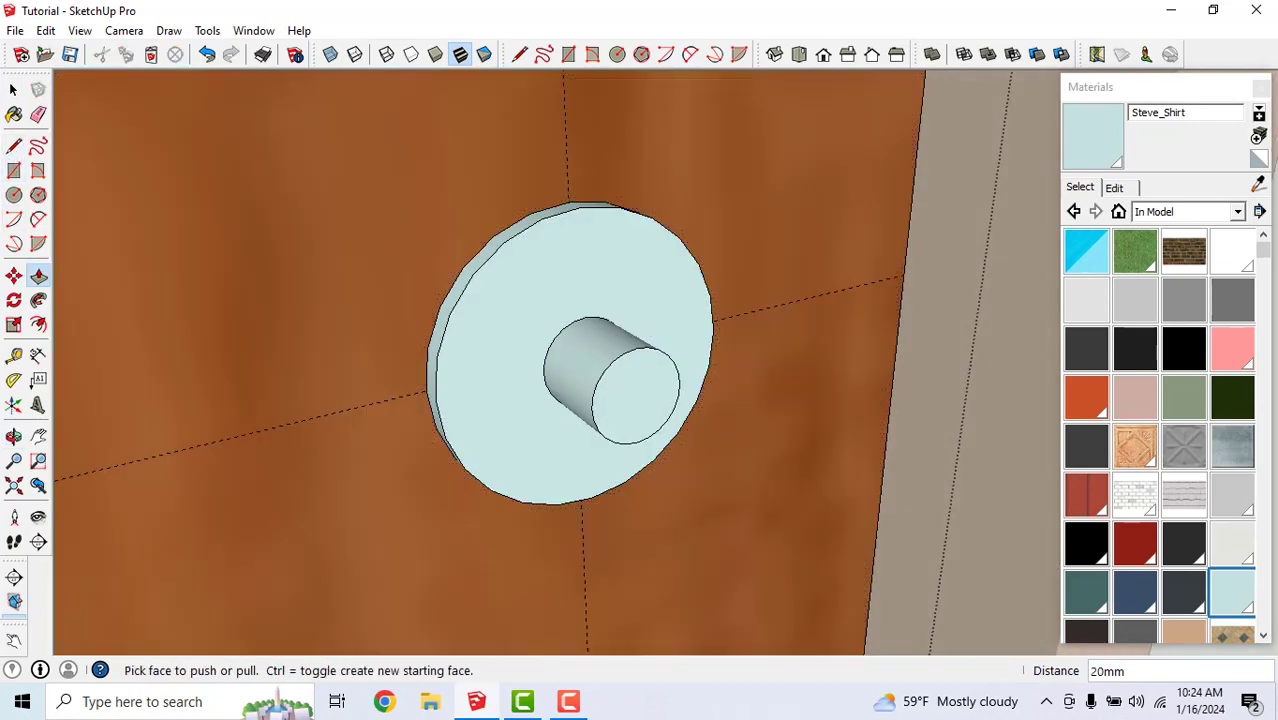
key(F9)
scroll(593, 340, up, 6)
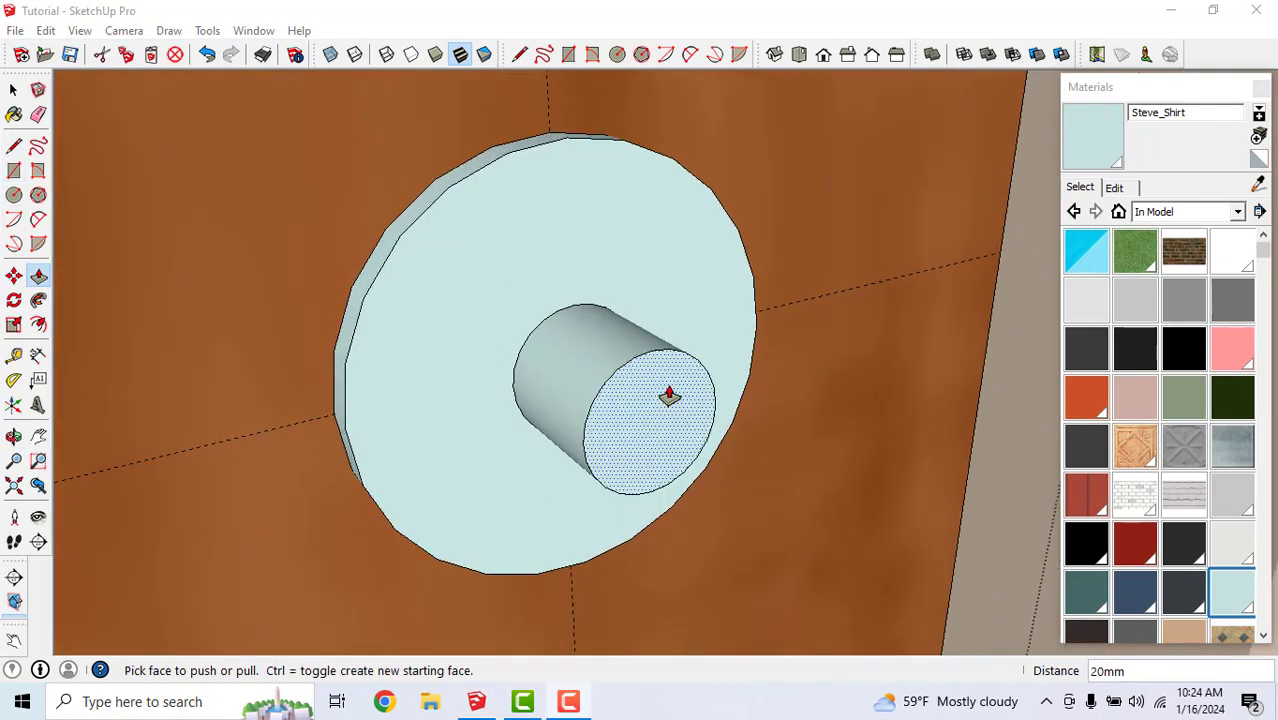
middle_drag(656, 414, 643, 349)
scroll(643, 349, up, 1)
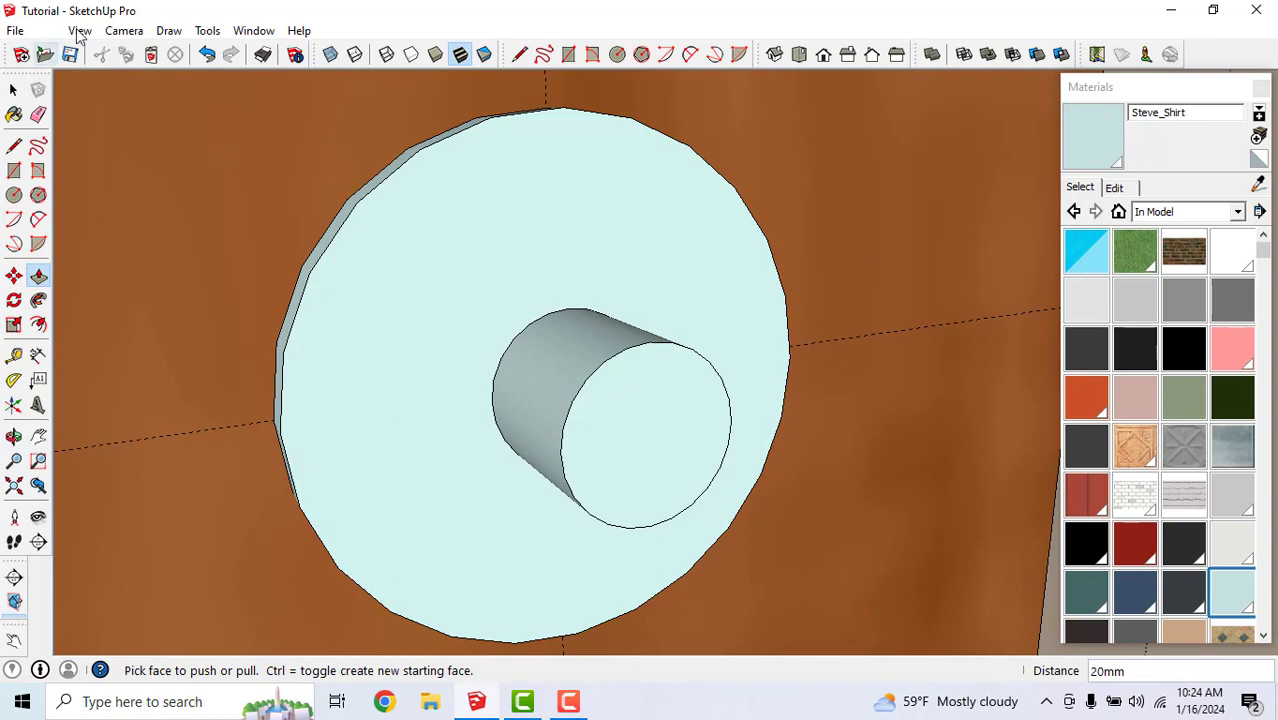
key(l)
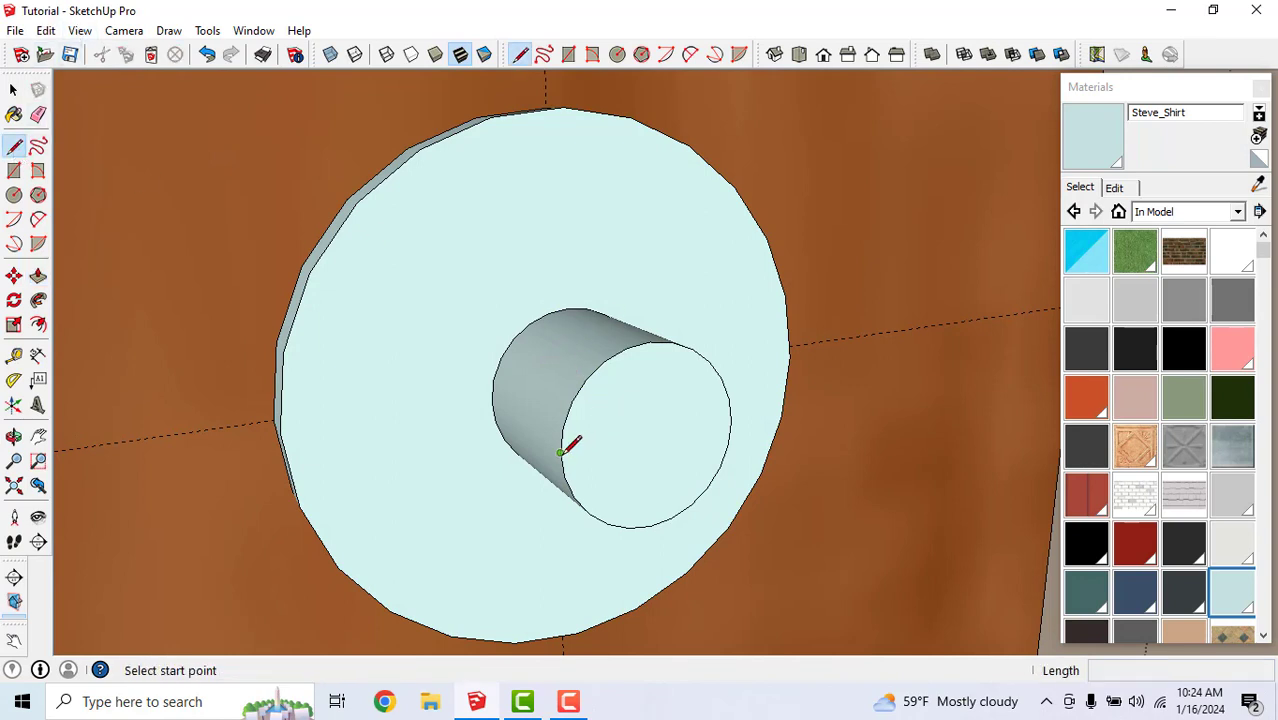
click(561, 452)
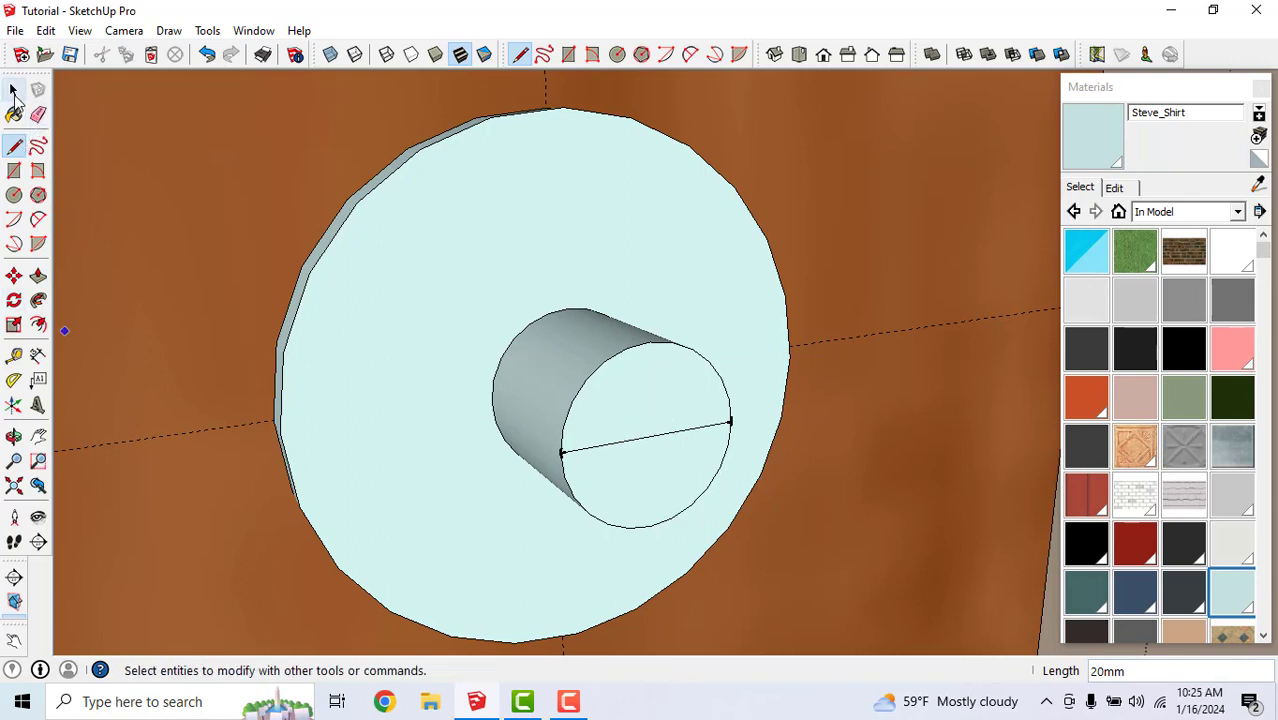
Try a 70 mm line along the green axis, outward from the midpoint of the diameter line on the post's end face
click(13, 92)
scroll(652, 460, down, 1)
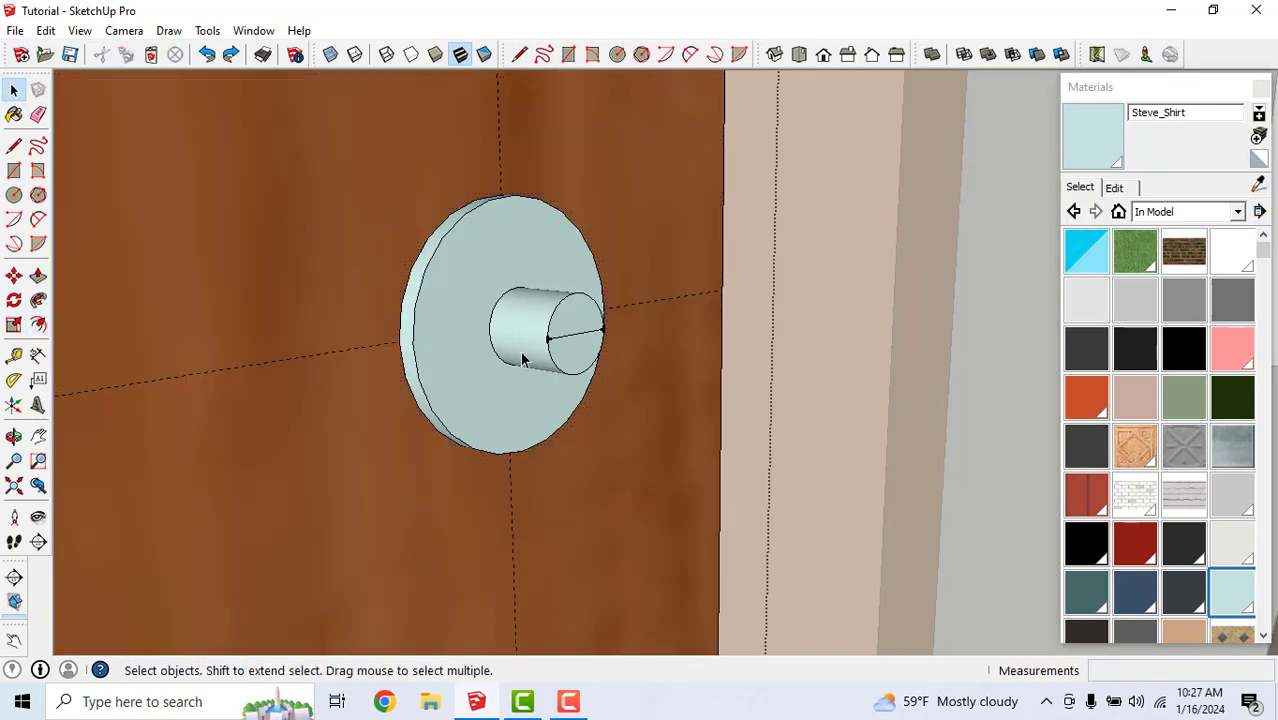
scroll(578, 367, up, 1)
scroll(488, 344, down, 1)
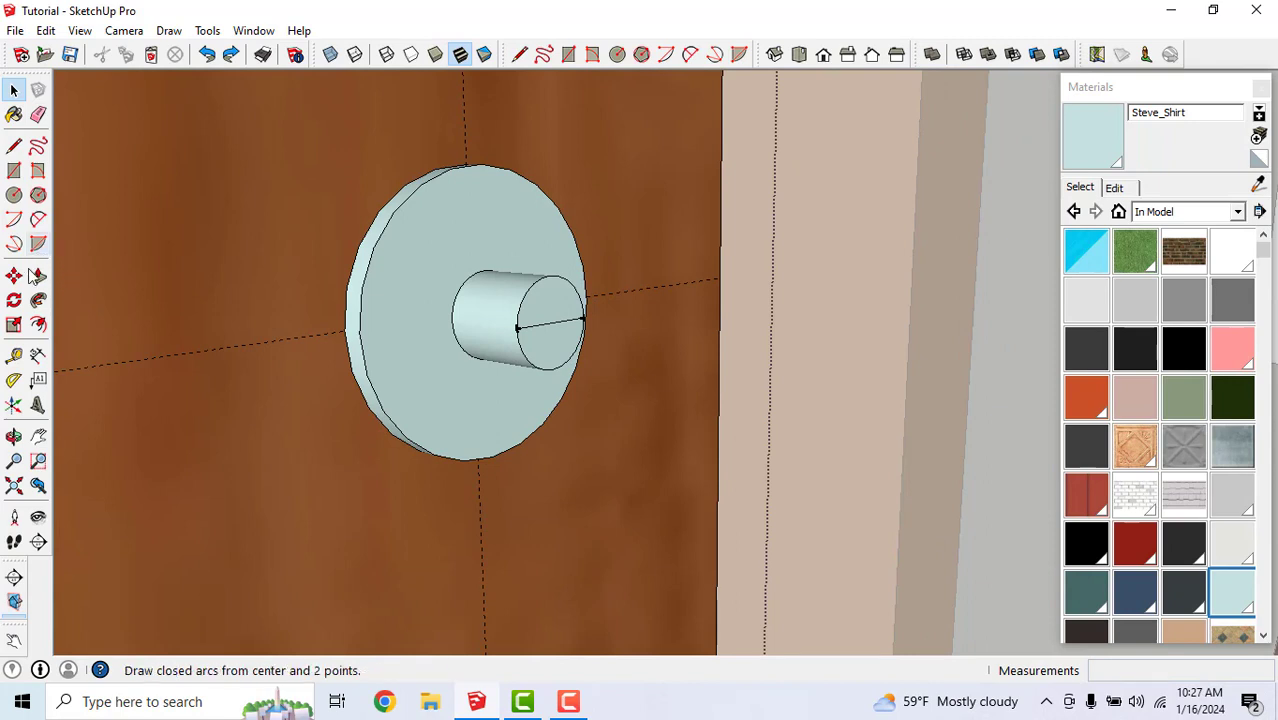
click(14, 148)
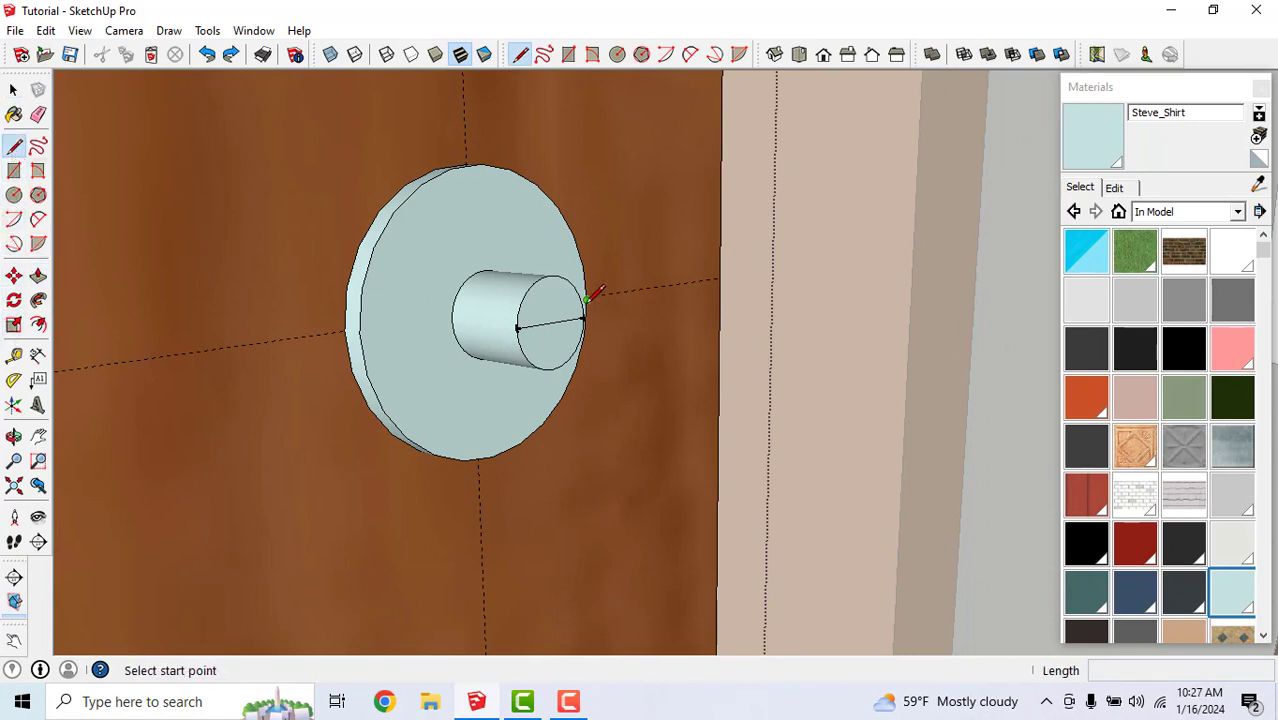
click(552, 322)
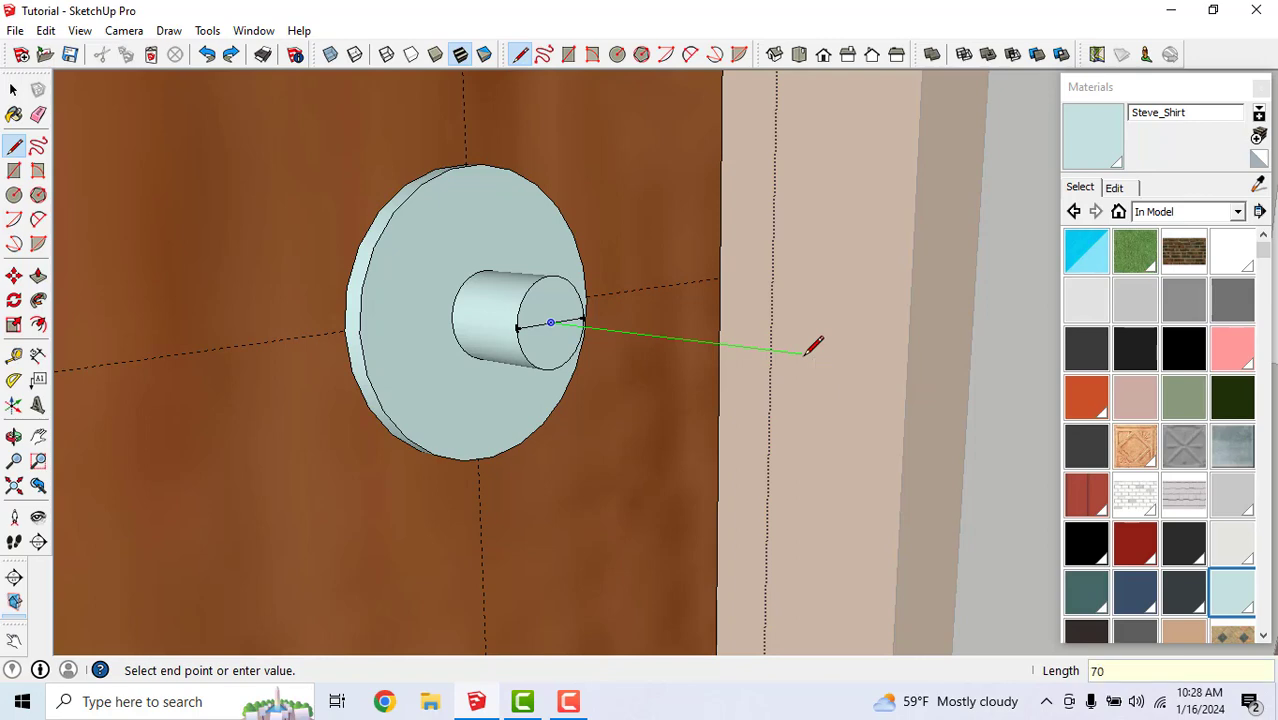
key(Return)
middle_drag(813, 345, 693, 390)
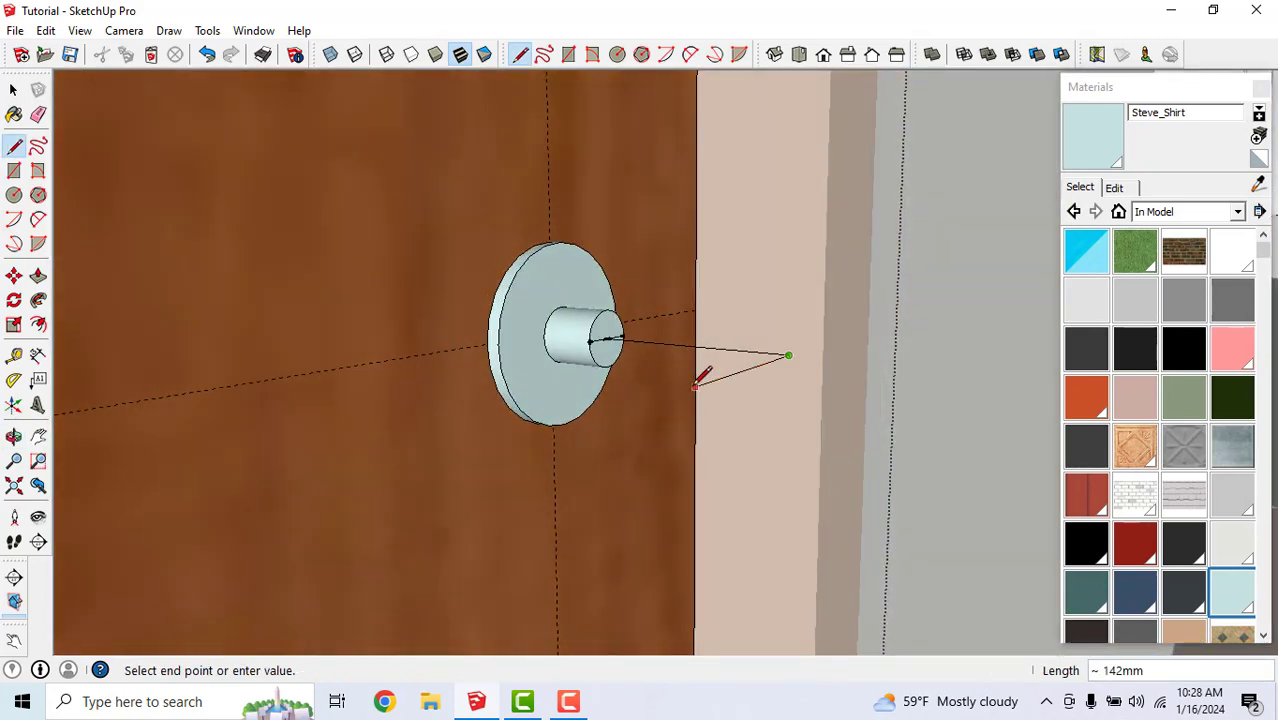
key(Escape)
Redraw the outward line along the green axis from the midpoint of the post's diameter line and end it there
scroll(650, 335, up, 3)
click(576, 334)
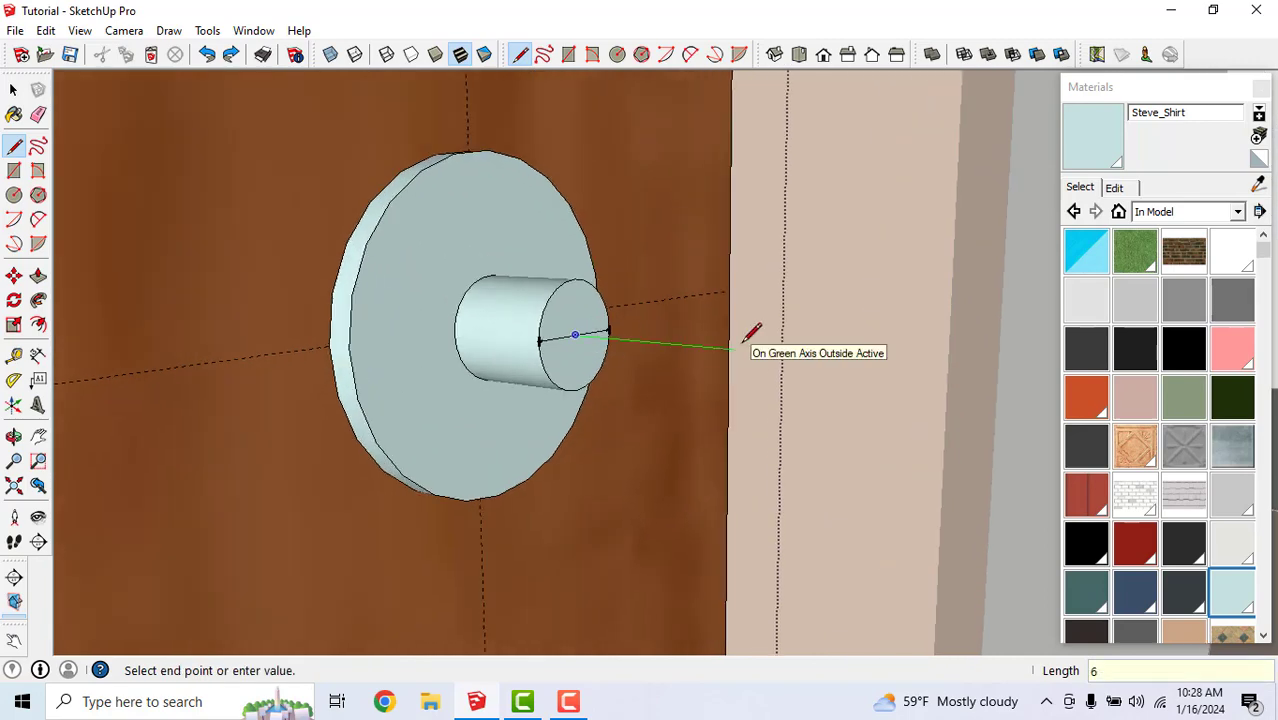
scroll(740, 380, down, 3)
middle_drag(733, 408, 789, 445)
scroll(870, 405, up, 5)
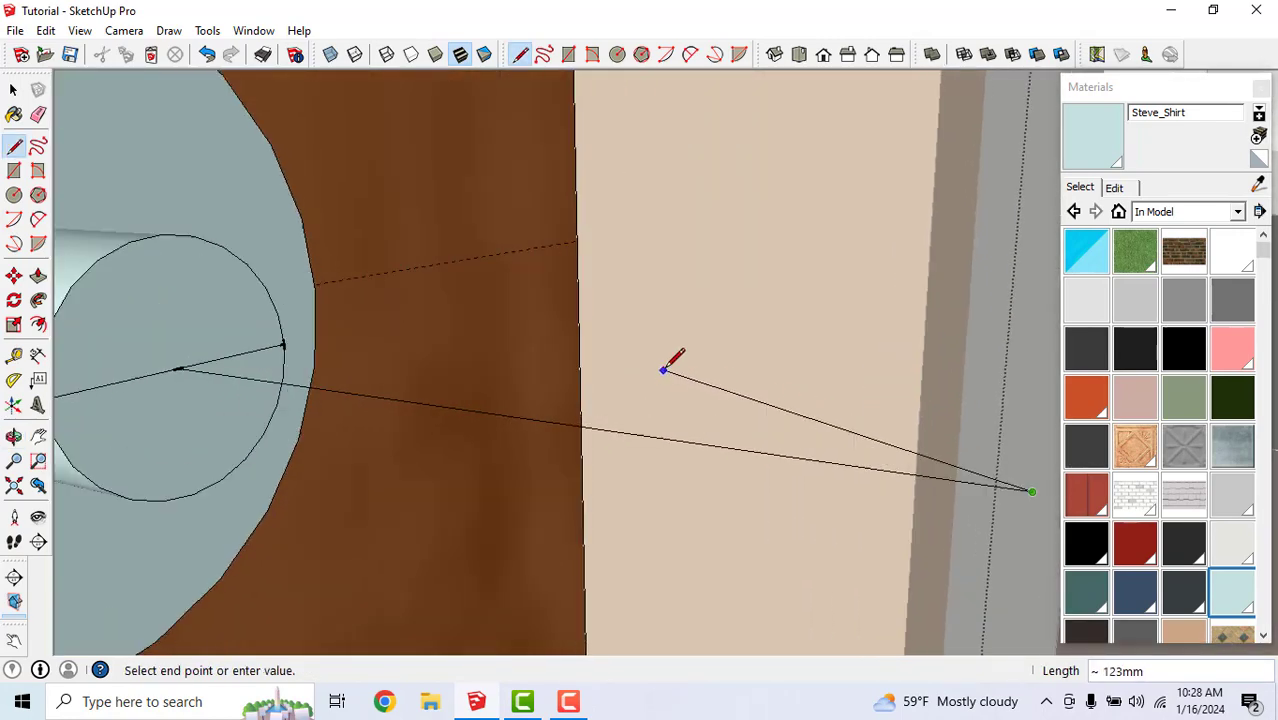
middle_drag(670, 362, 770, 434)
scroll(640, 350, down, 3)
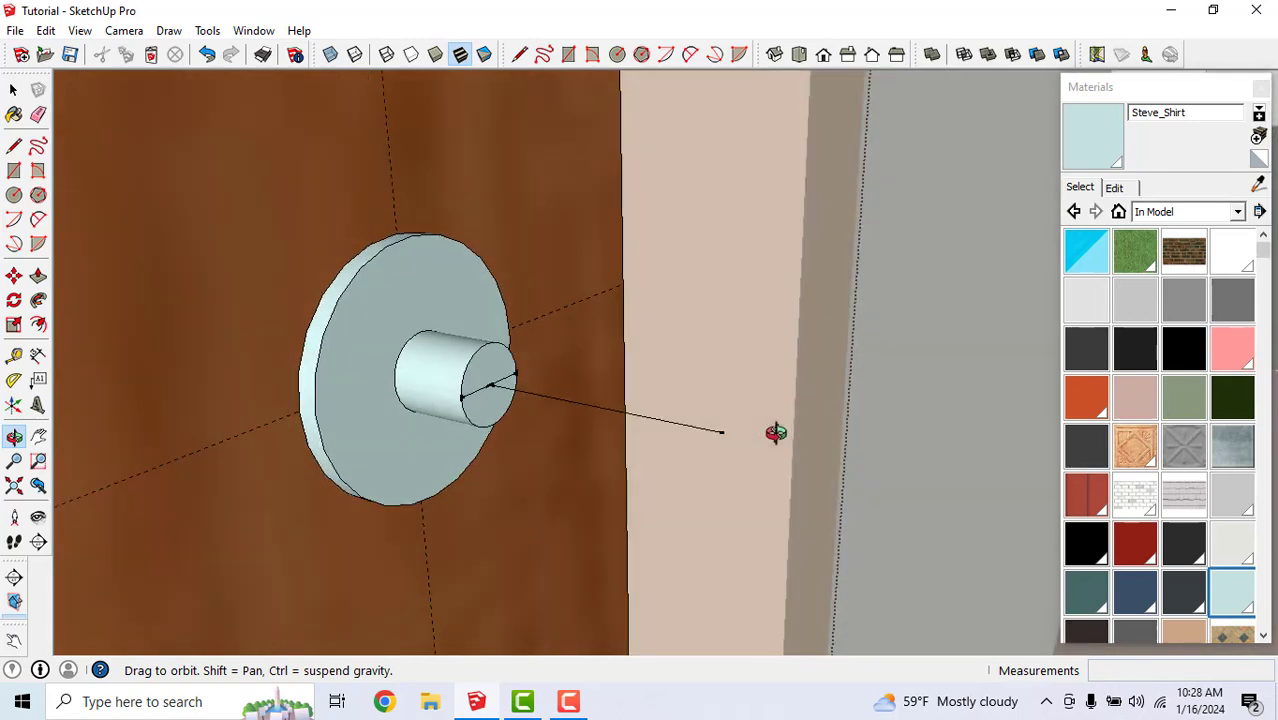
key(Escape)
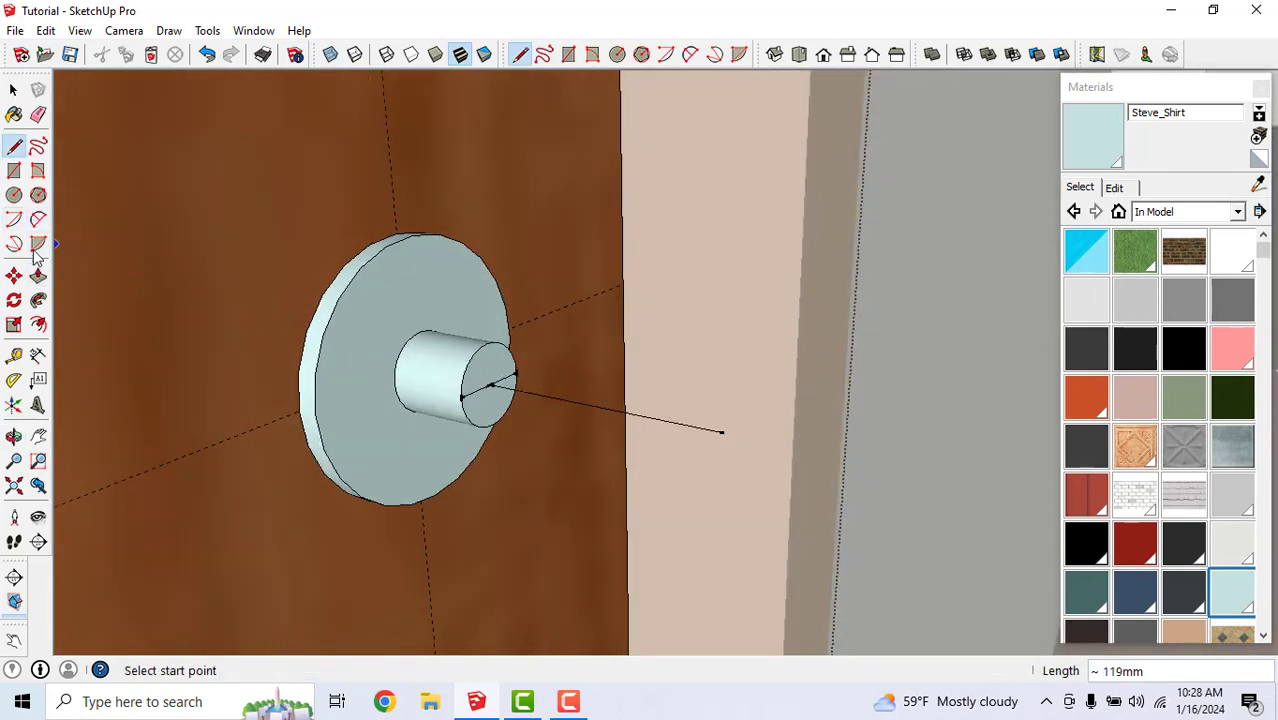
Draw a 2 Point Arc bulging 35 mm upward between both ends of the outward line, closing a half-round face
click(36, 223)
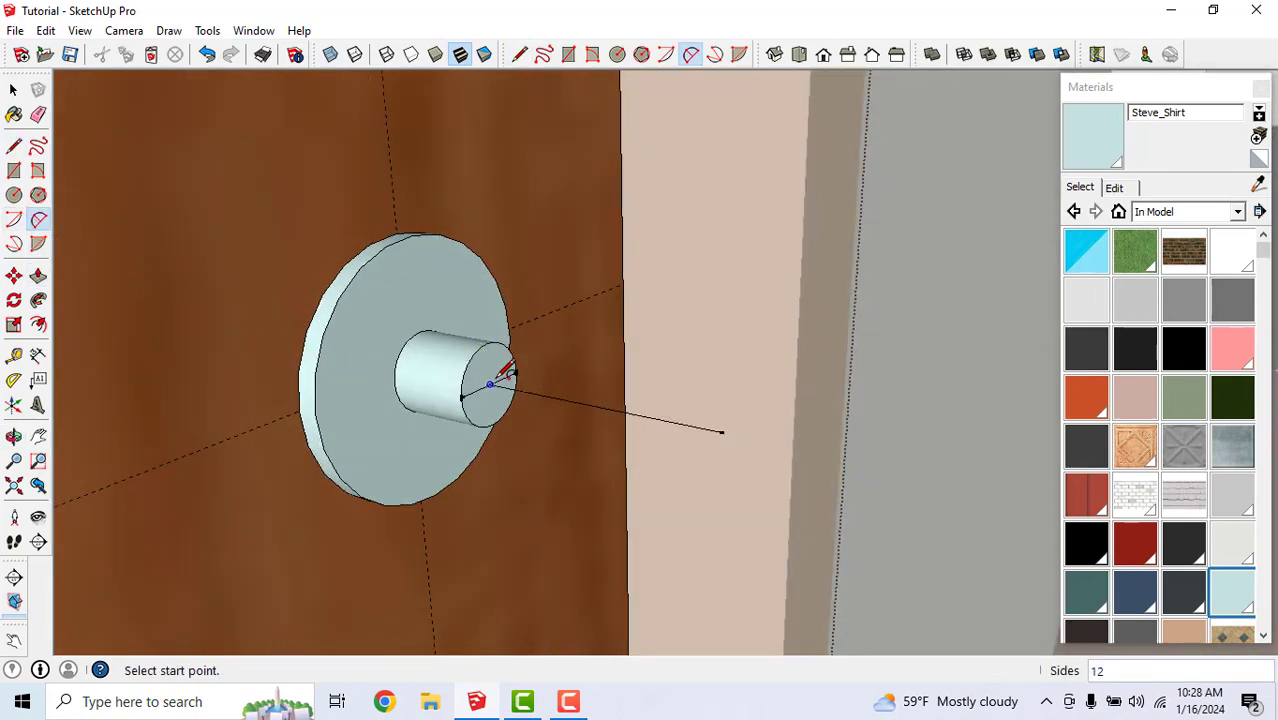
click(491, 383)
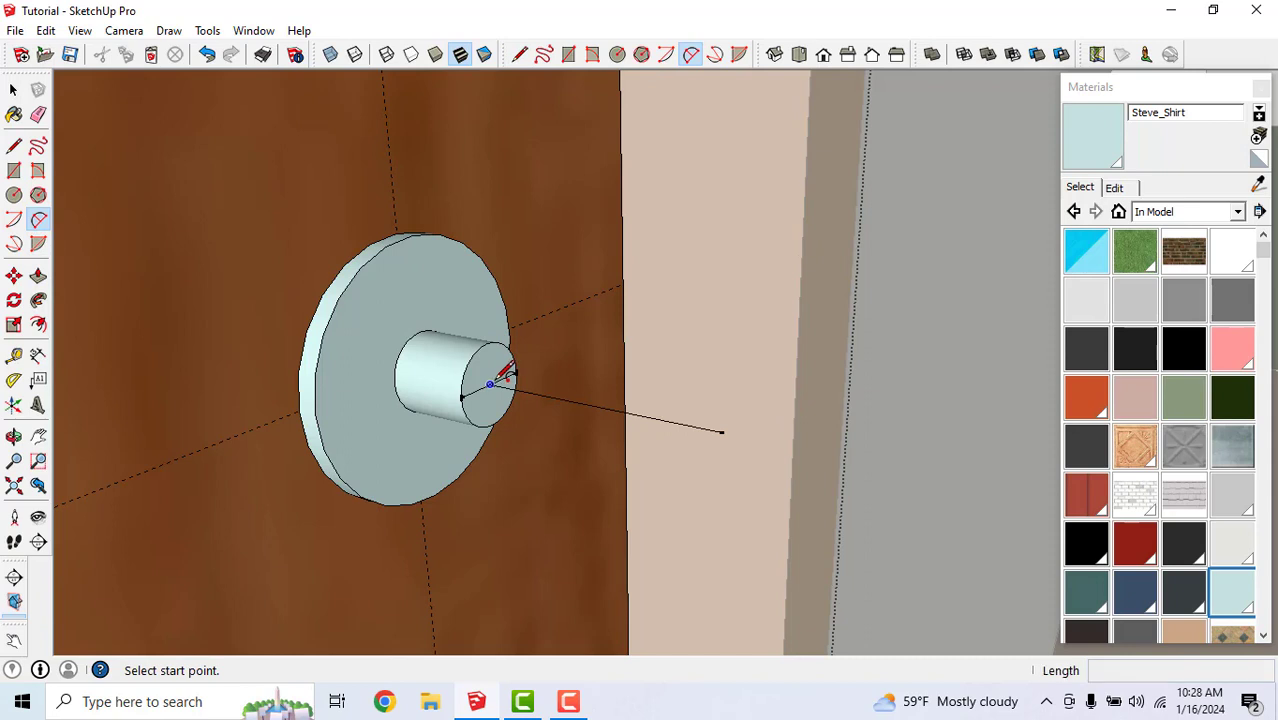
click(724, 432)
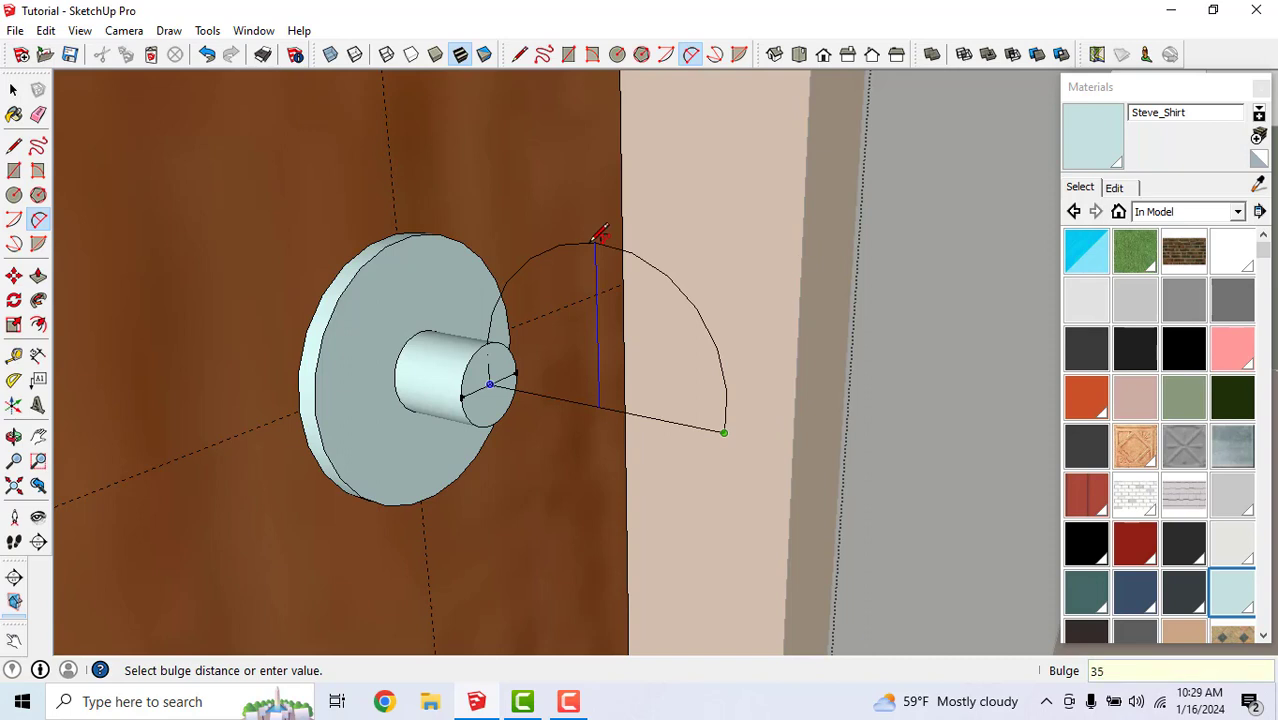
click(596, 240)
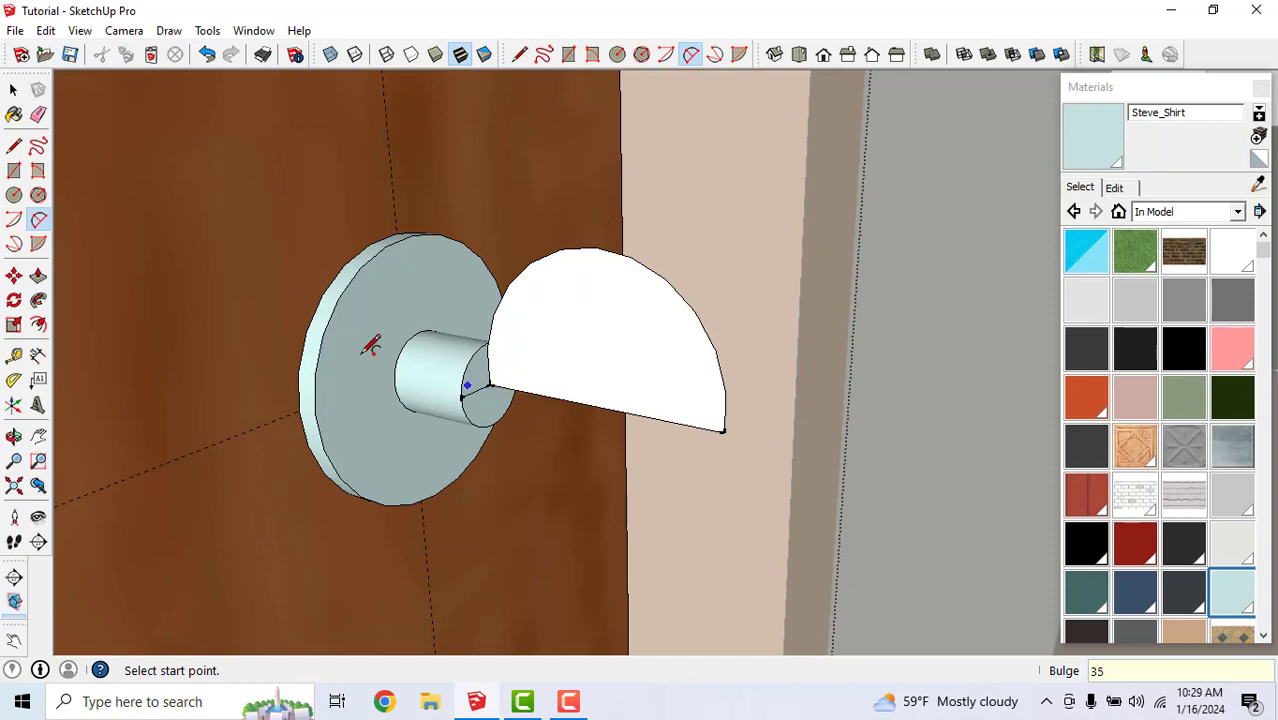
click(14, 90)
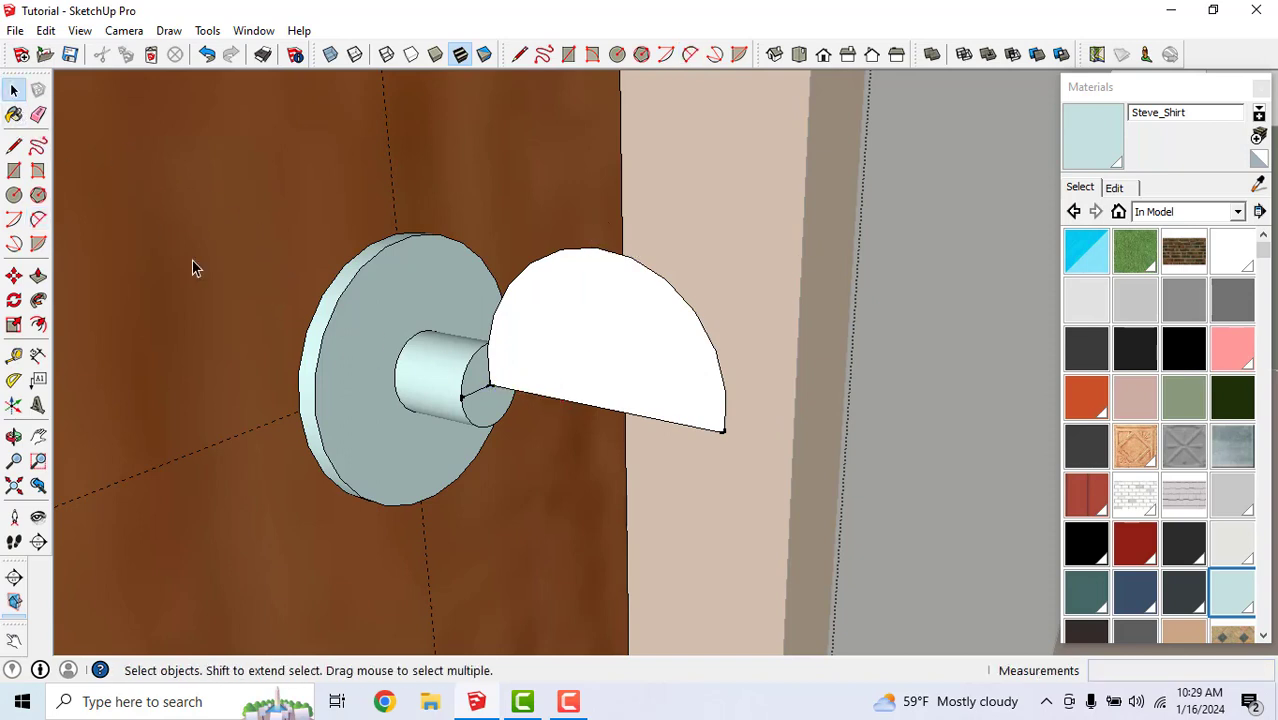
Erase both halves of the diameter line on the end face of the cylindrical post
click(38, 116)
scroll(515, 385, up, 3)
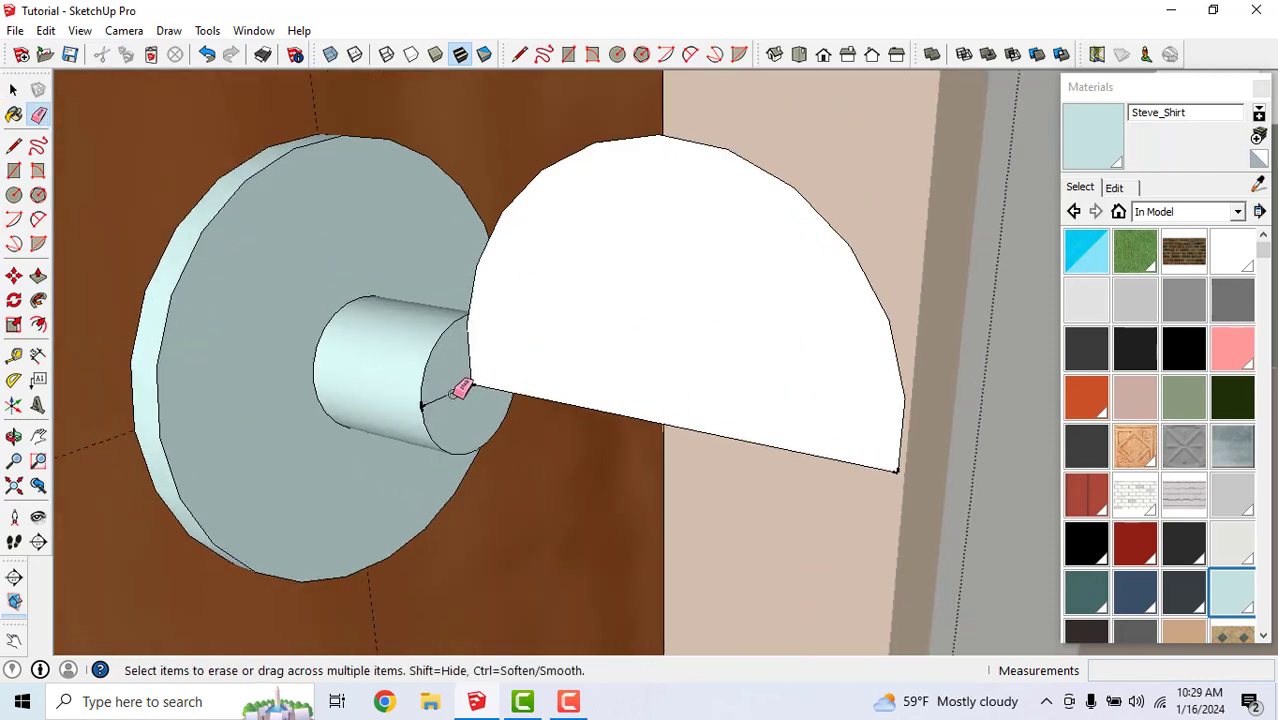
scroll(579, 371, down, 3)
middle_drag(579, 371, 211, 379)
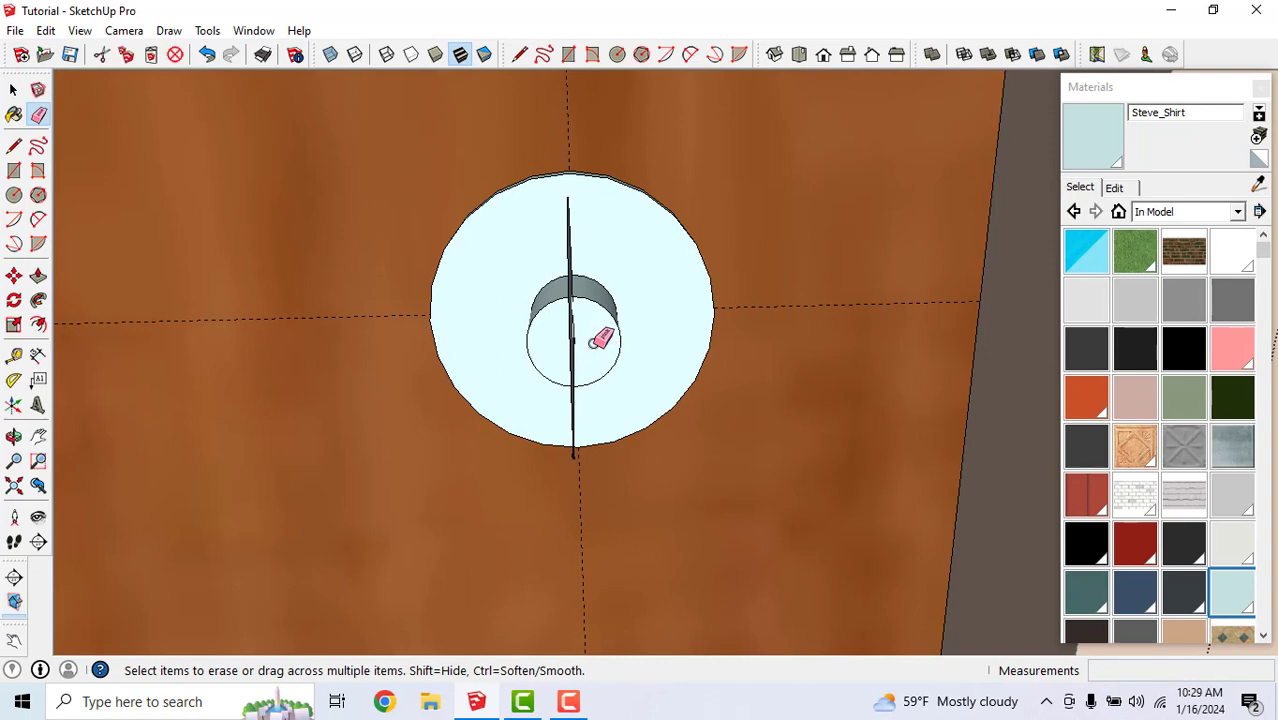
scroll(598, 340, down, 3)
middle_drag(599, 339, 825, 337)
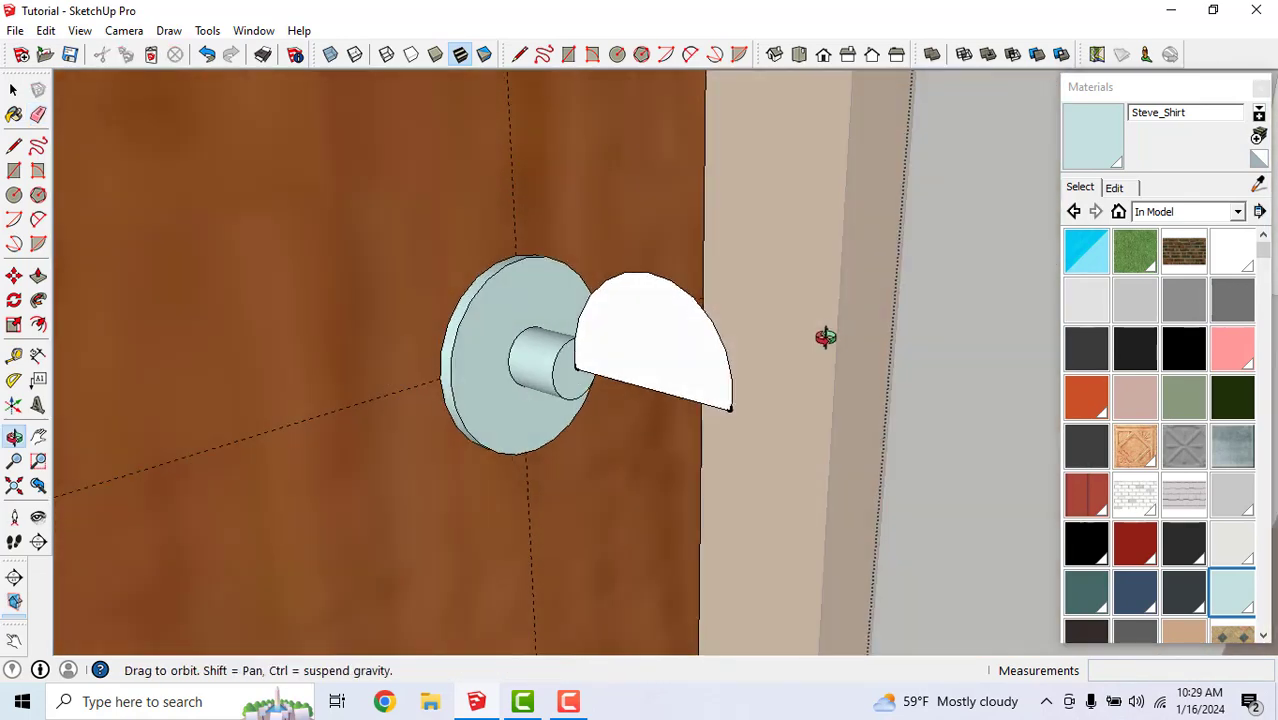
scroll(613, 345, up, 2)
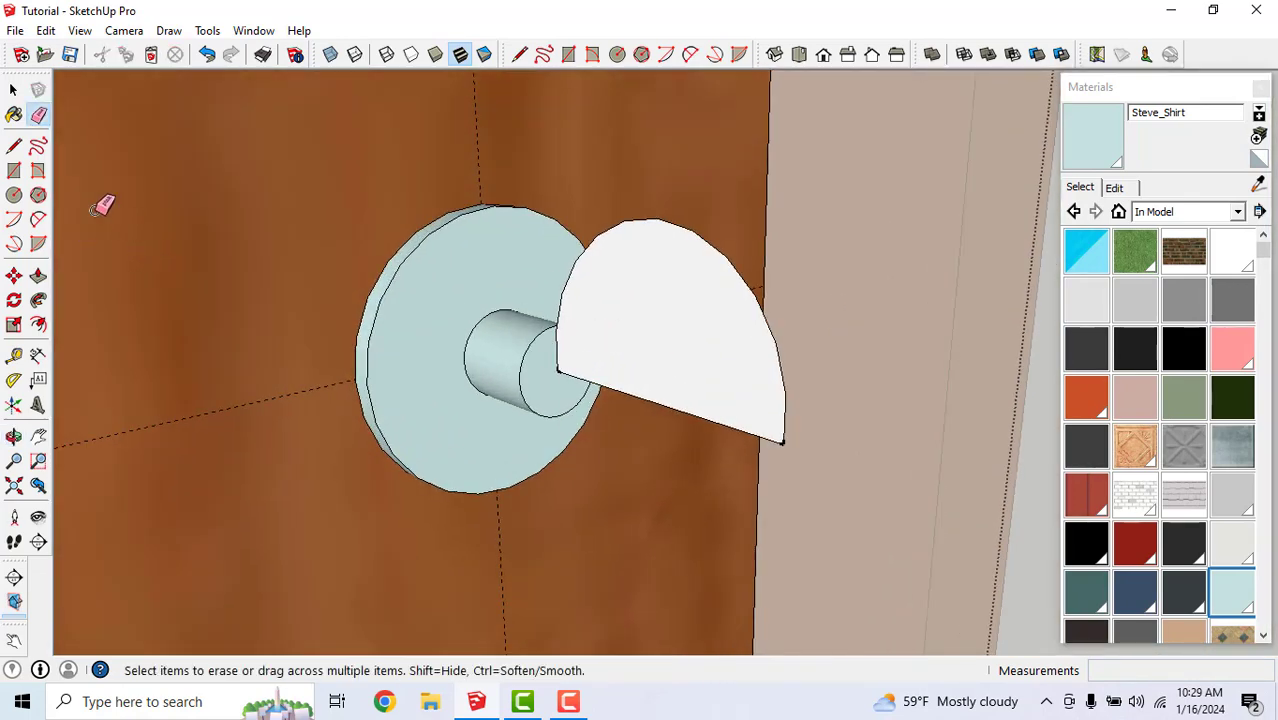
click(14, 90)
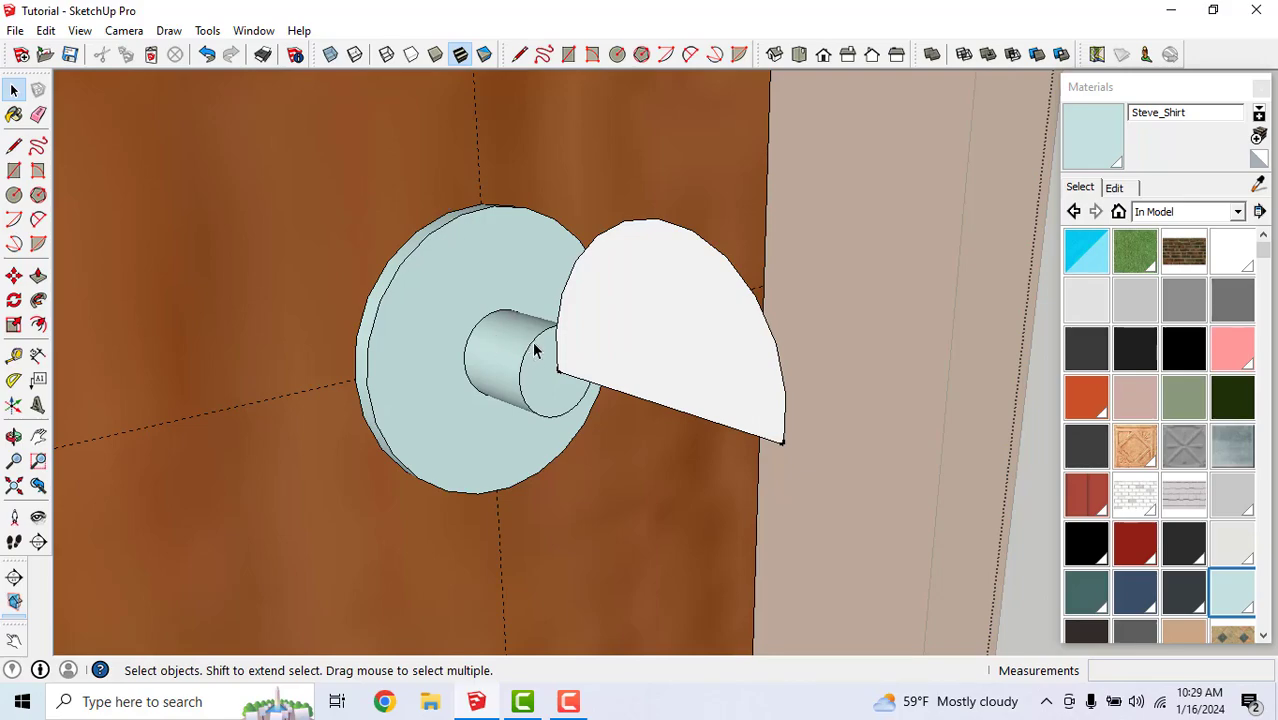
Sweep the half-round face around the circular edge of the post's end with Follow Me to form a round knob
scroll(537, 354, up, 3)
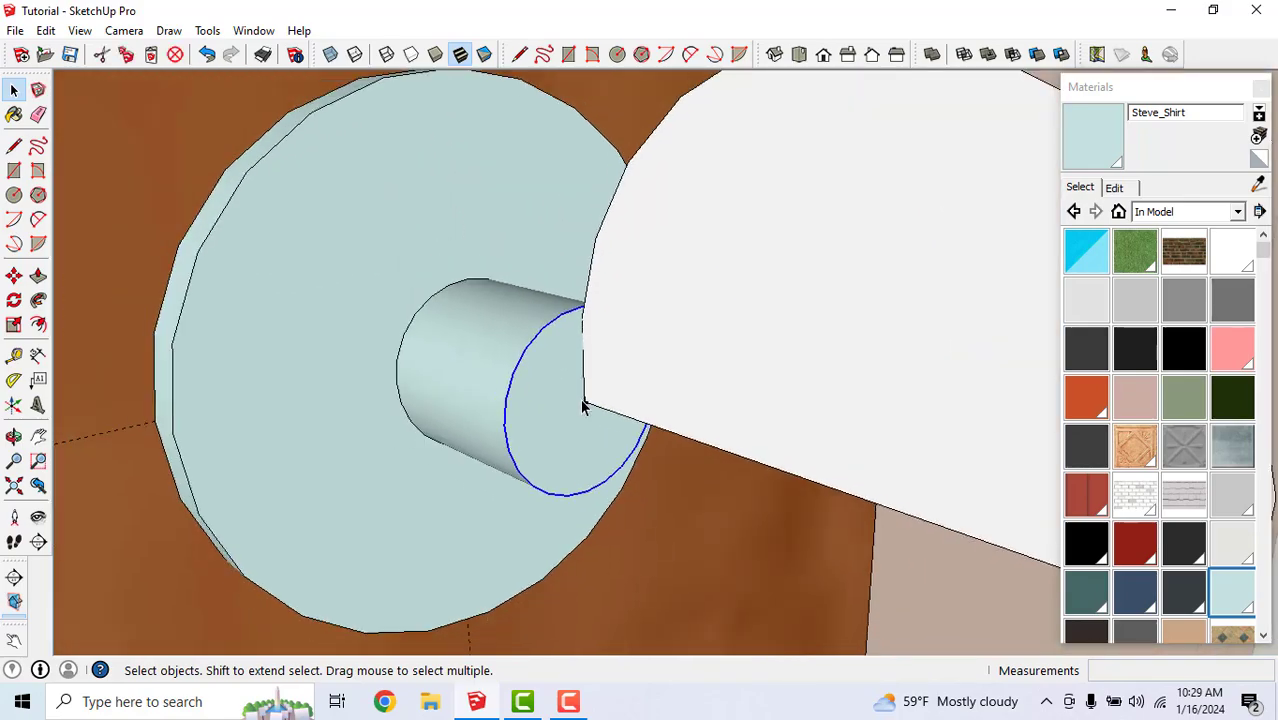
middle_drag(590, 400, 568, 371)
scroll(618, 457, up, 2)
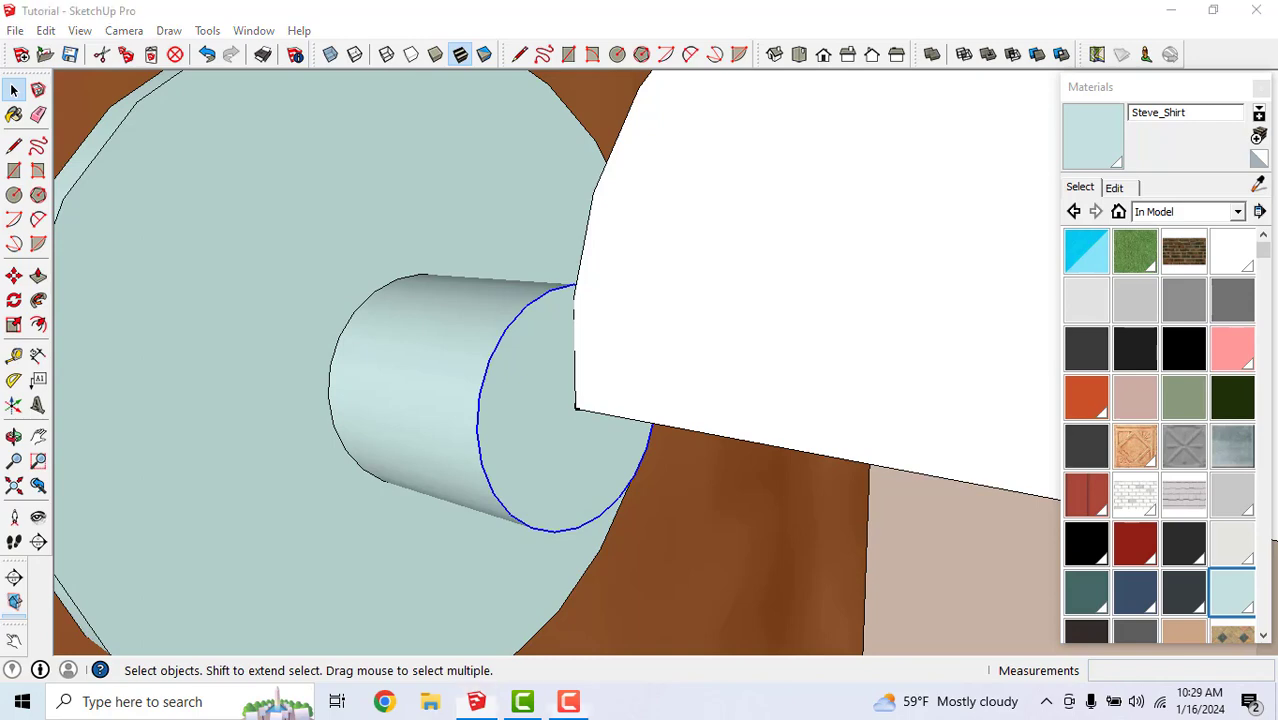
scroll(500, 365, down, 6)
scroll(545, 394, up, 3)
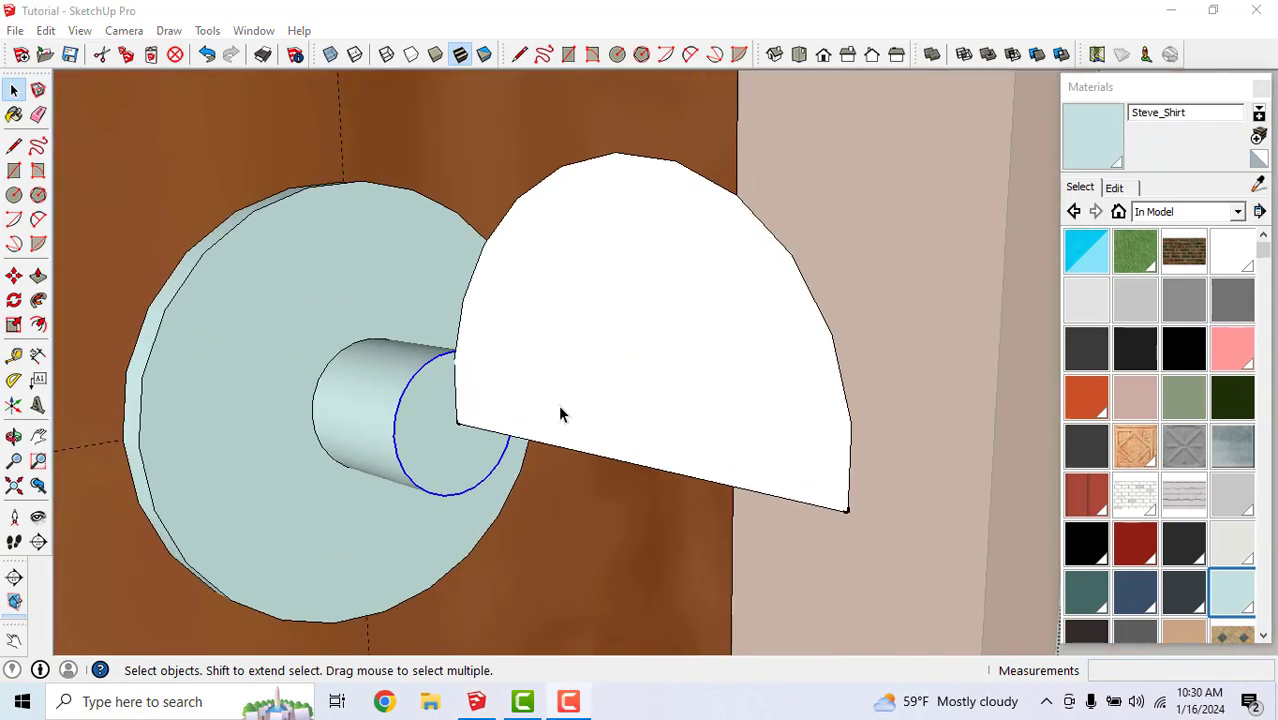
scroll(479, 430, up, 2)
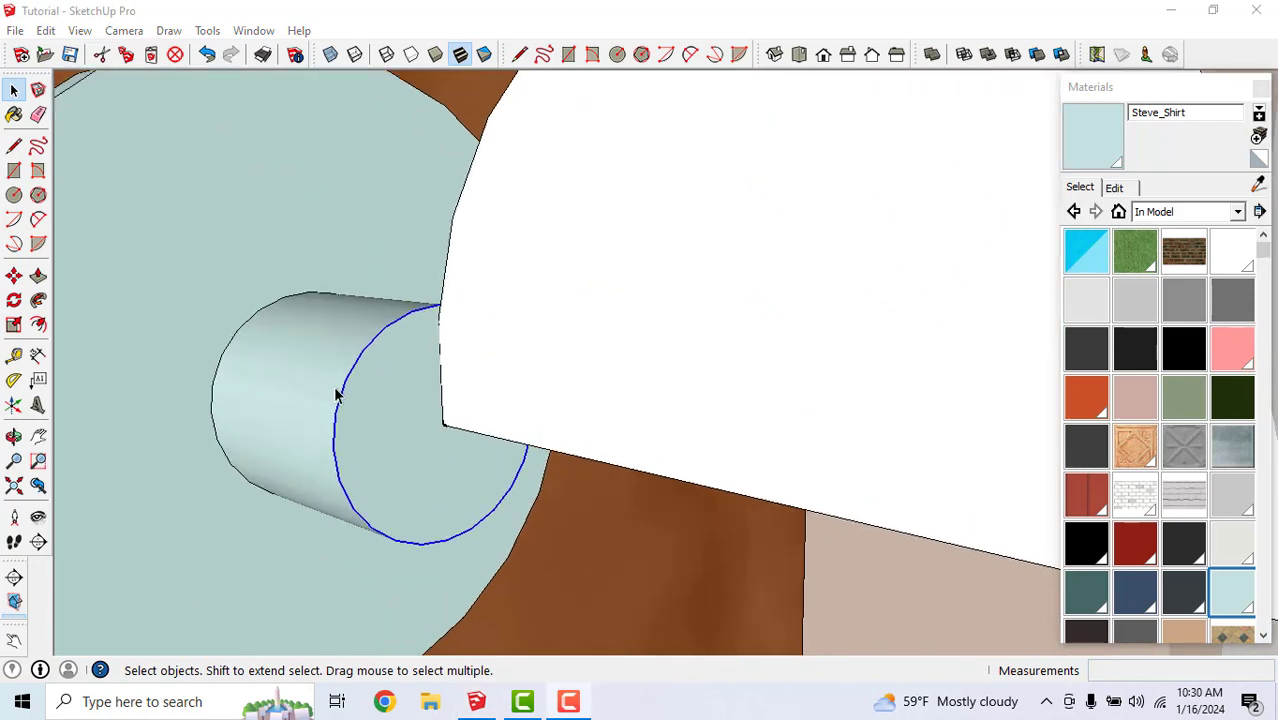
scroll(336, 395, down, 2)
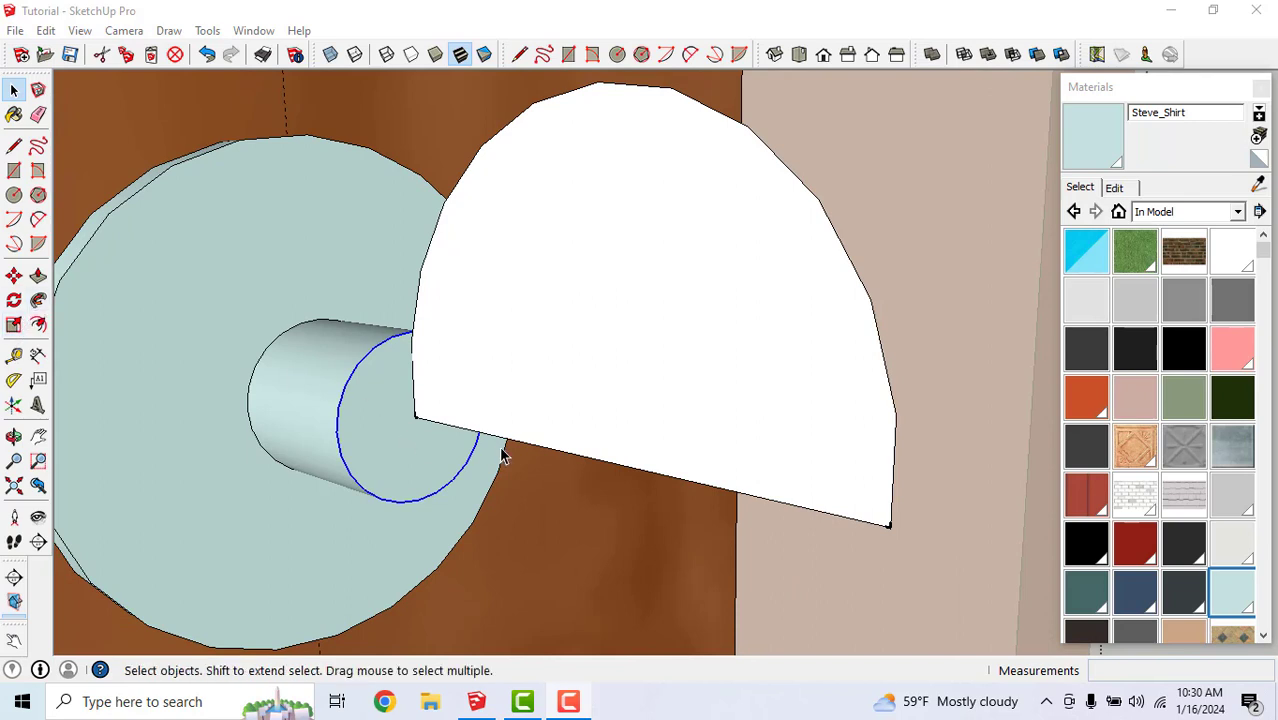
scroll(502, 449, down, 1)
click(571, 475)
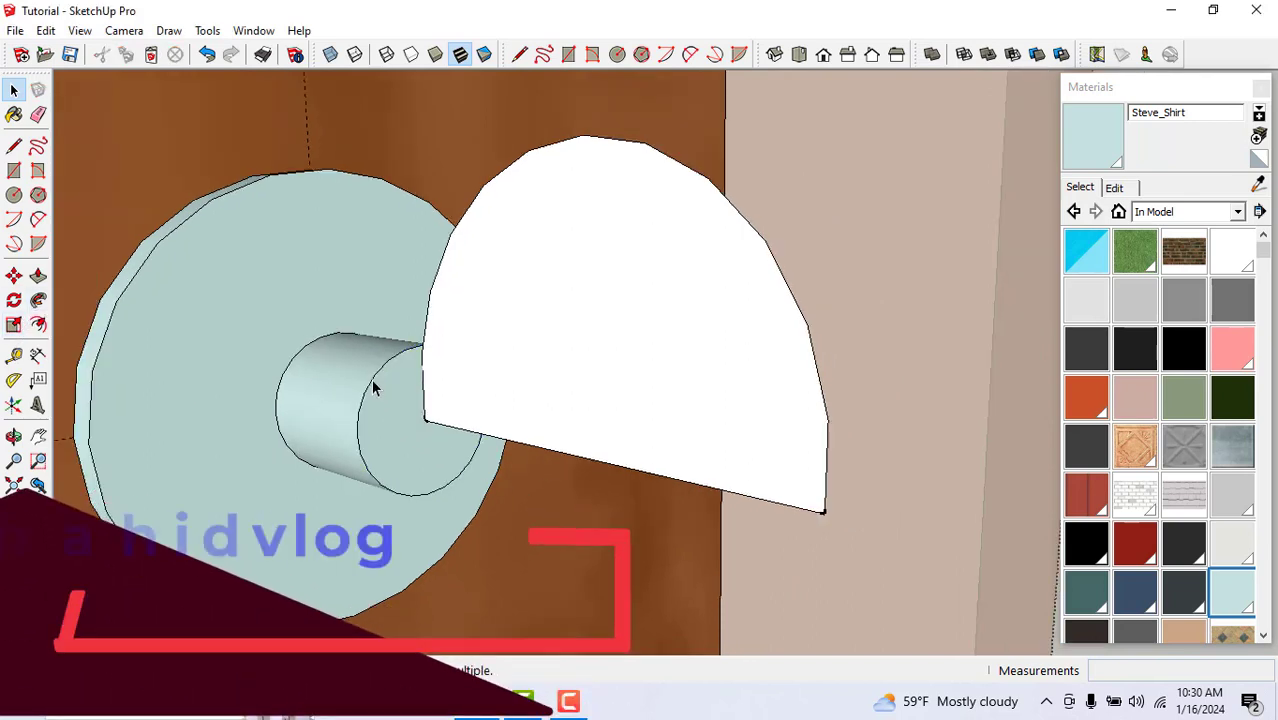
click(373, 386)
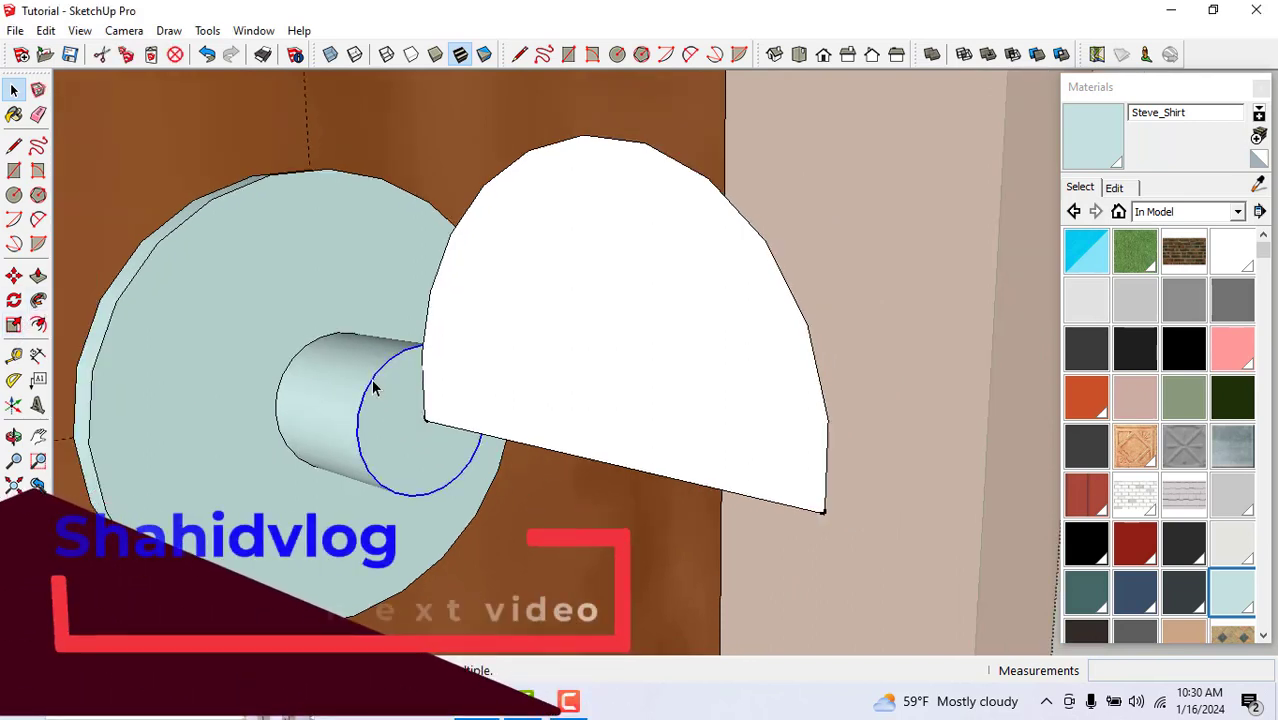
click(38, 301)
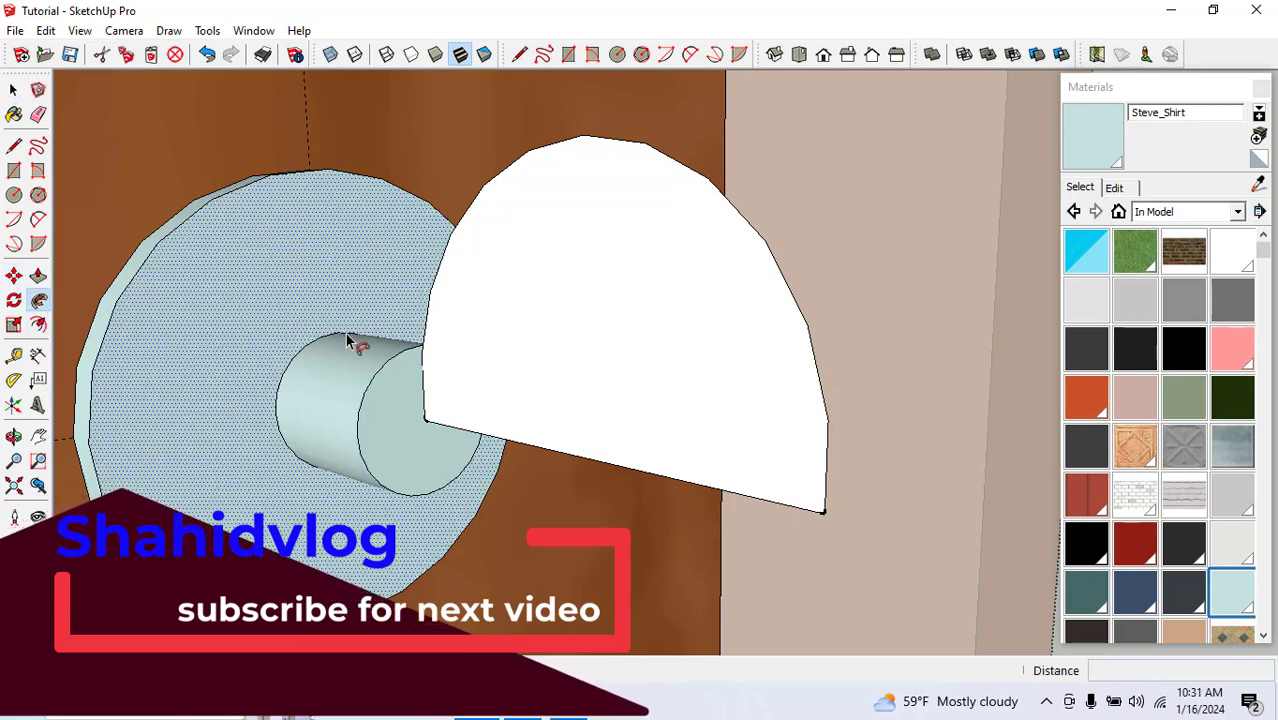
click(467, 348)
Examine the knob, post and round plate from several sides and in relation to the whole door
scroll(513, 267, down, 10)
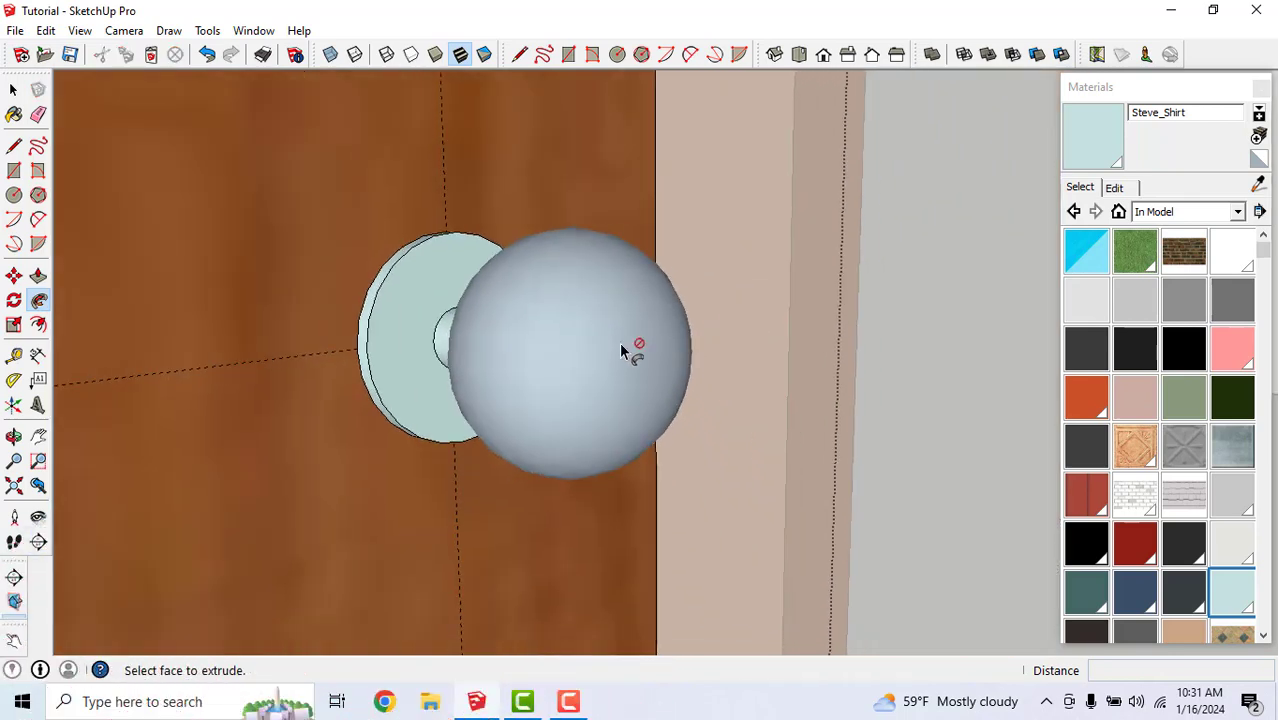
middle_drag(667, 382, 686, 435)
scroll(705, 370, up, 6)
scroll(699, 377, down, 8)
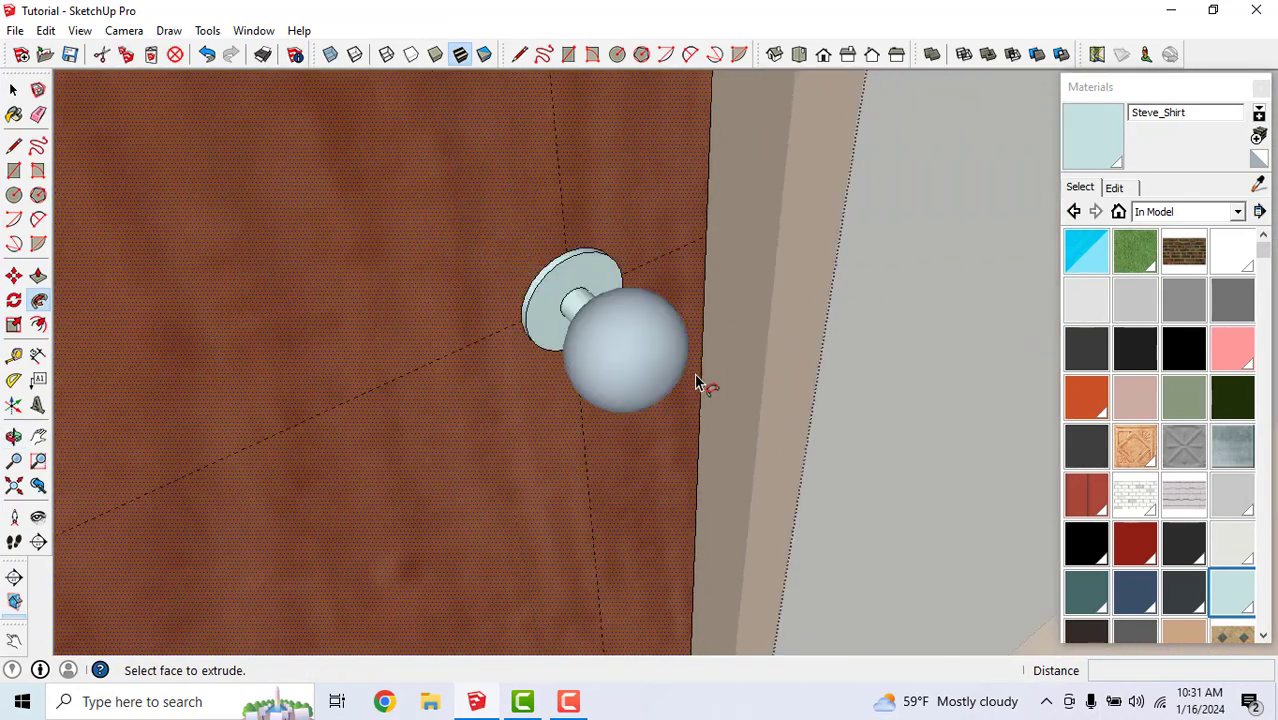
middle_drag(699, 377, 593, 313)
scroll(593, 313, down, 8)
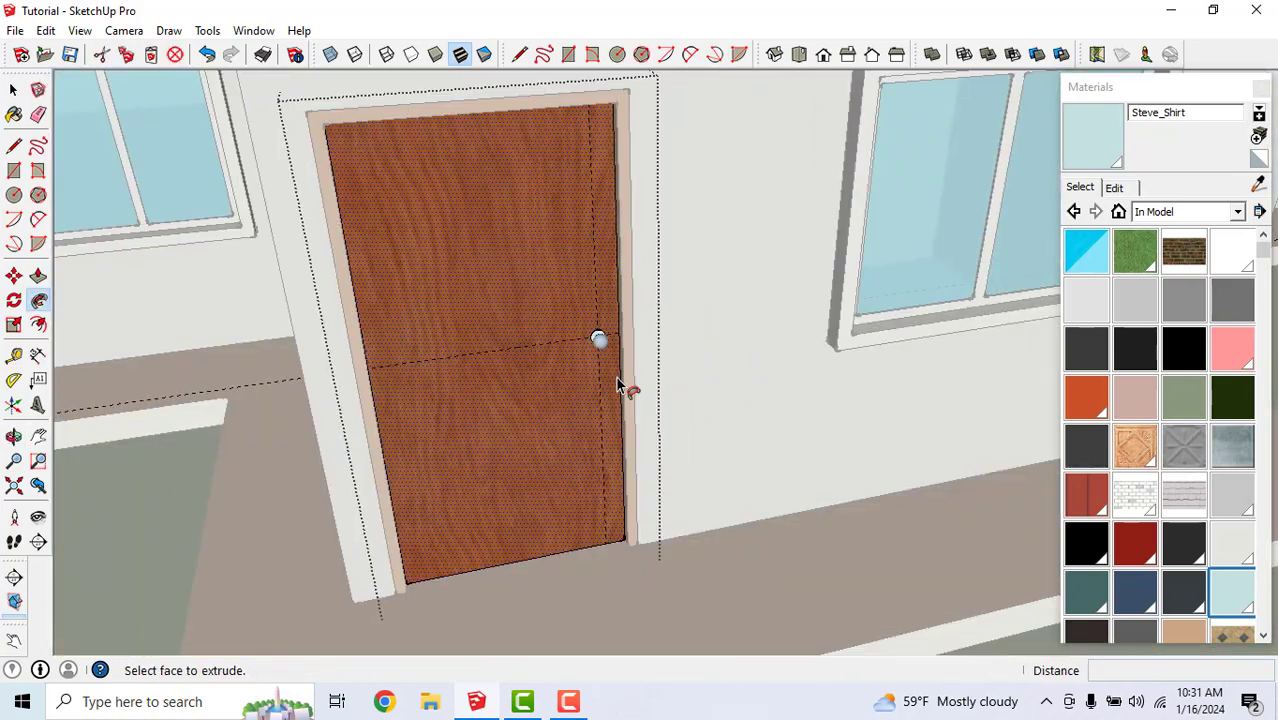
middle_drag(622, 388, 682, 274)
scroll(656, 294, up, 5)
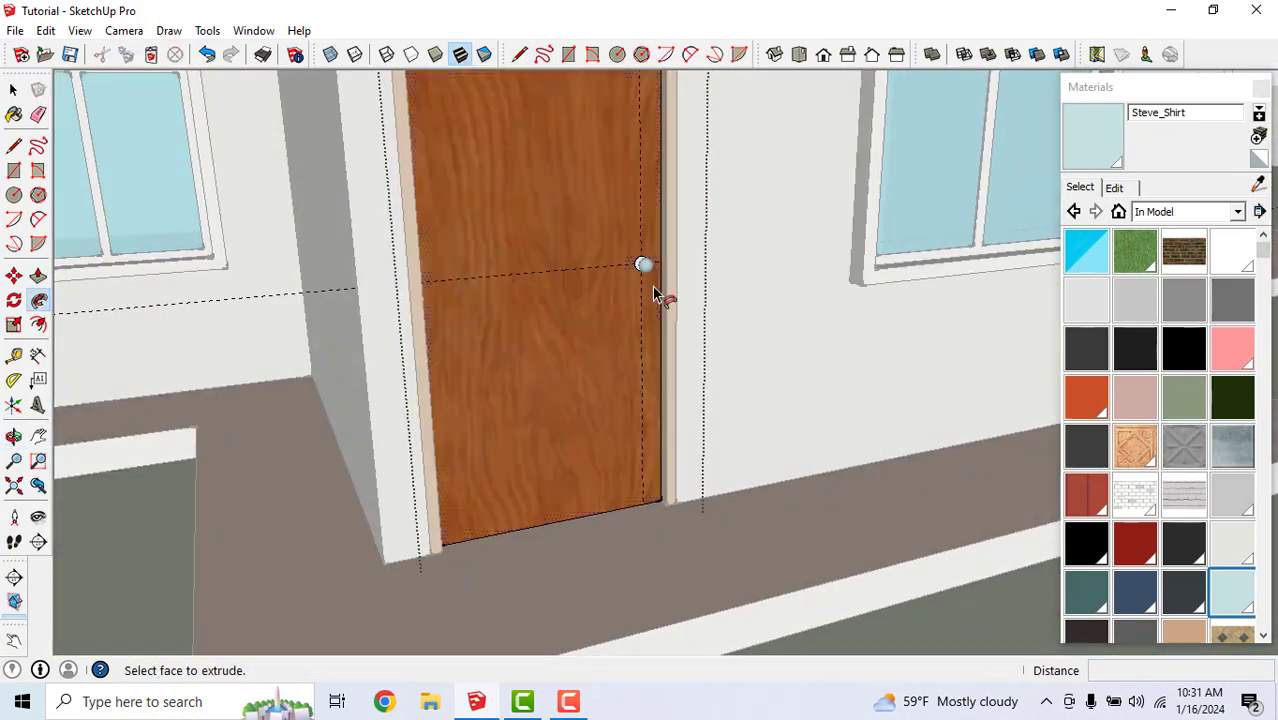
scroll(638, 262, up, 10)
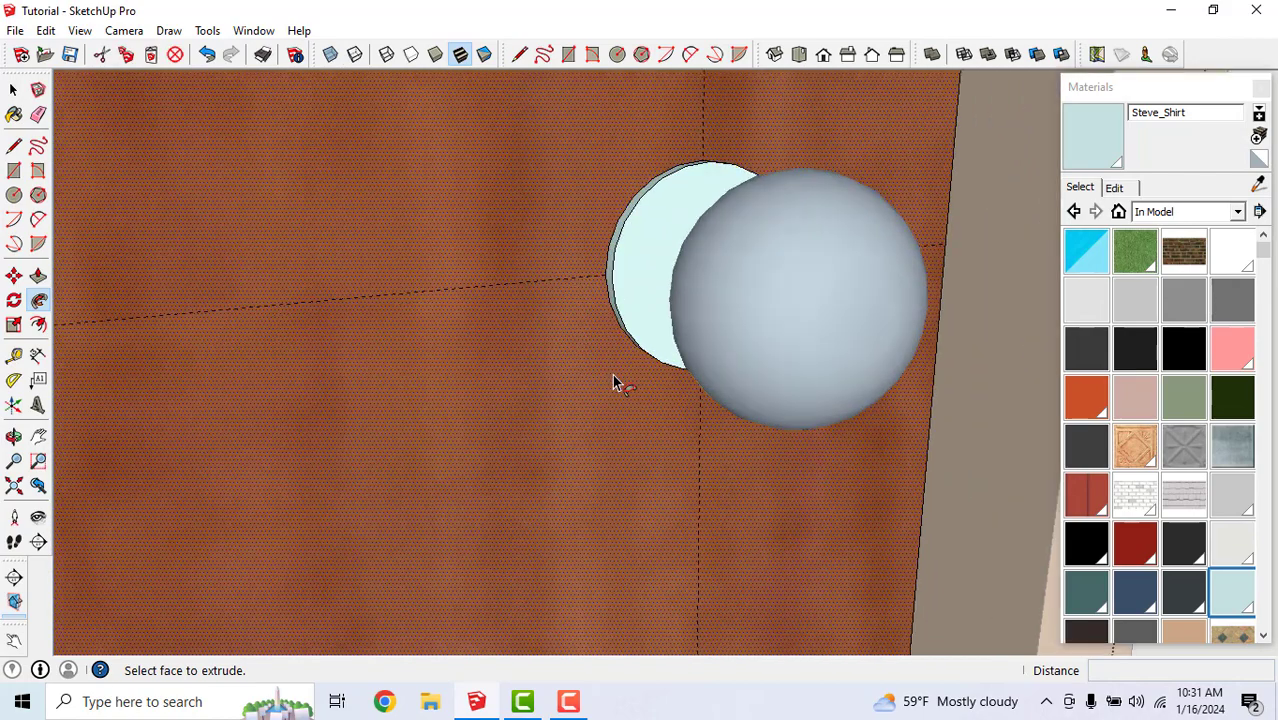
scroll(548, 380, down, 5)
middle_drag(556, 391, 816, 445)
scroll(714, 300, up, 8)
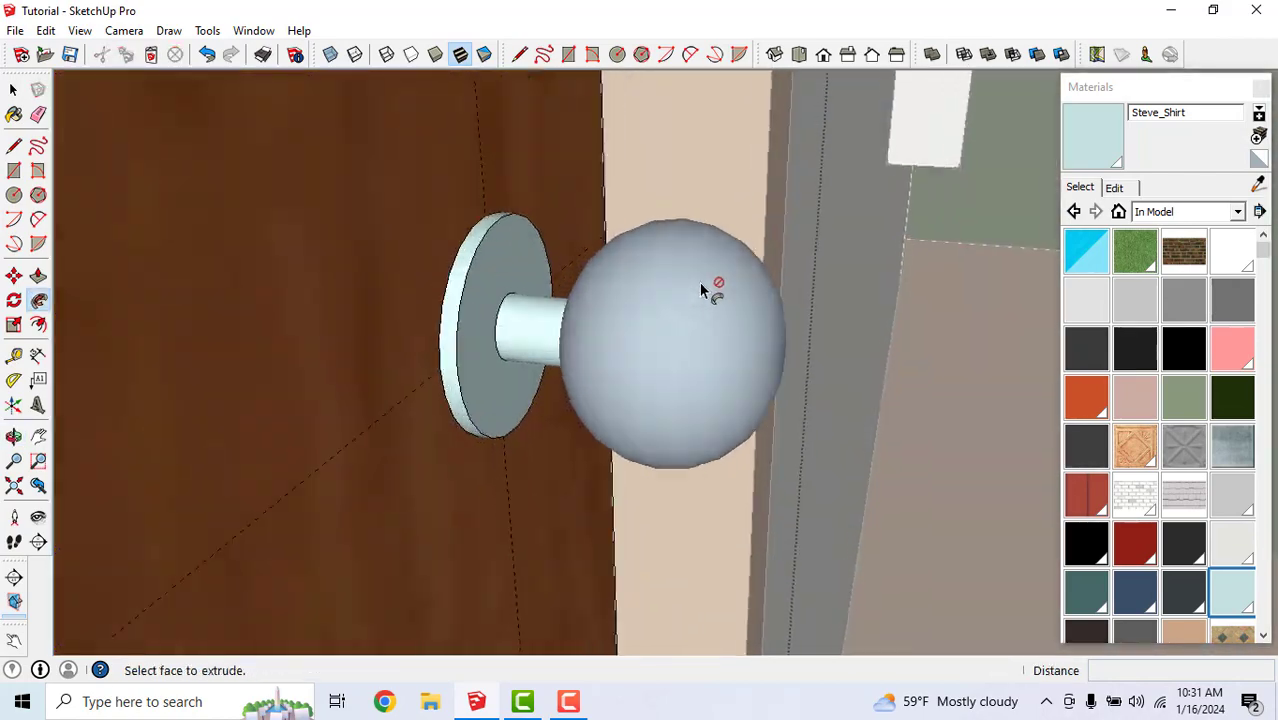
scroll(516, 362, down, 3)
middle_drag(516, 362, 362, 365)
scroll(542, 422, down, 3)
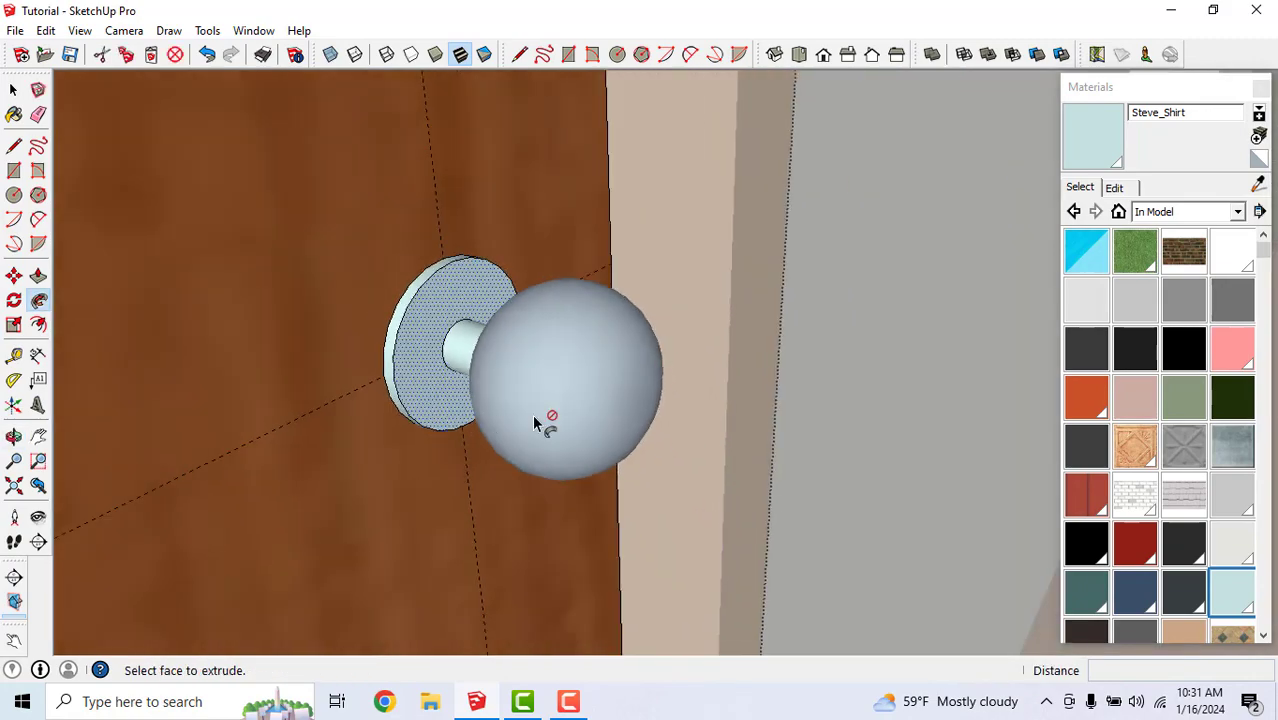
middle_drag(542, 422, 270, 250)
click(14, 90)
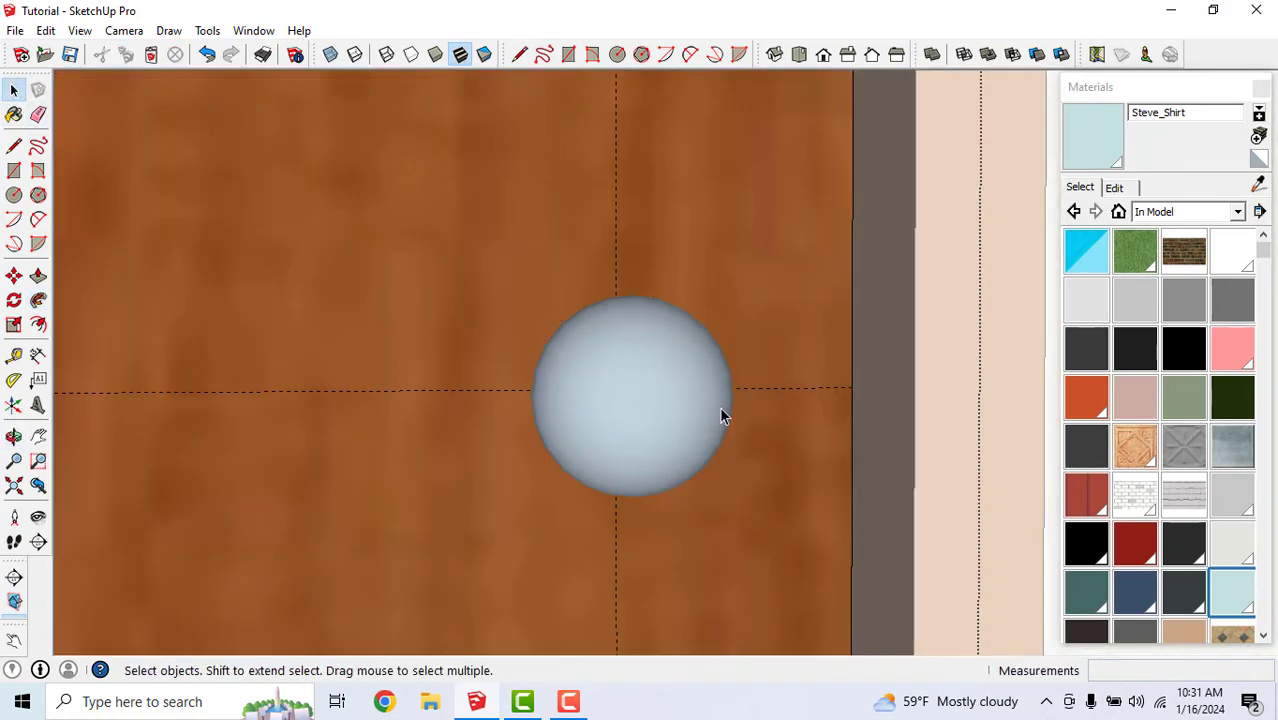
Draw a circle with a radius of about 9 mm on the front of the round knob
click(643, 424)
scroll(645, 426, up, 2)
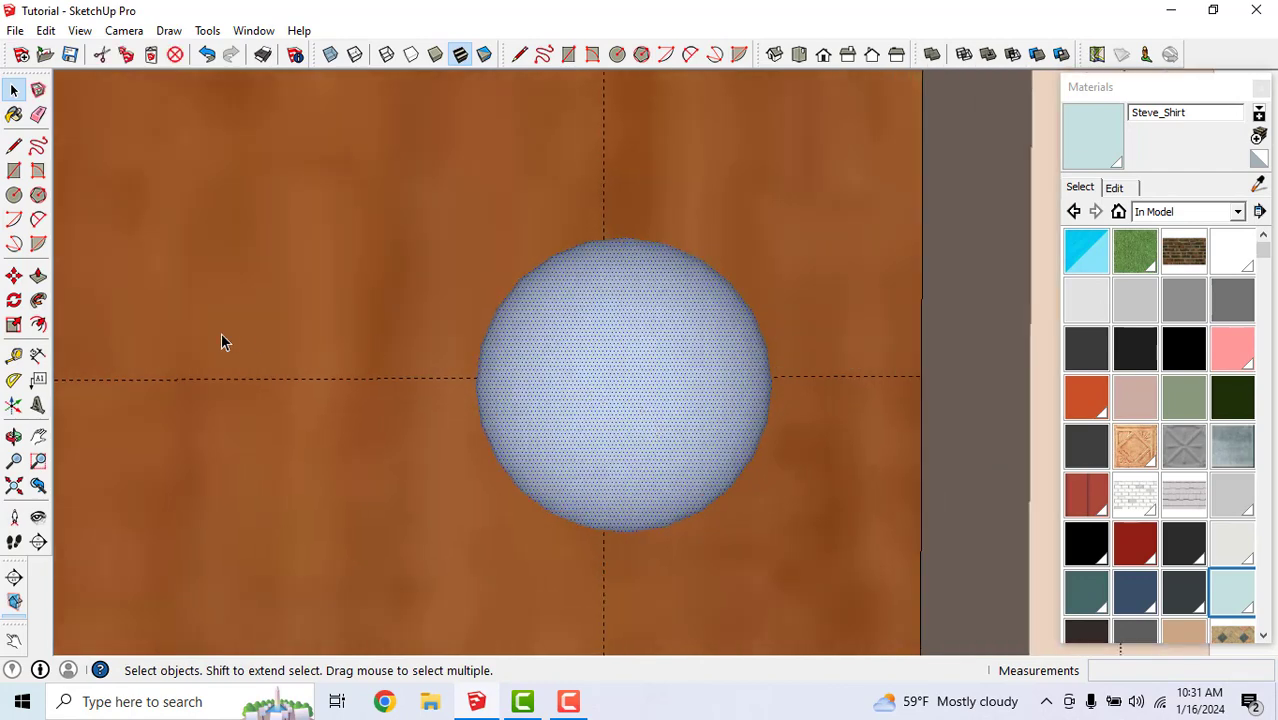
click(14, 145)
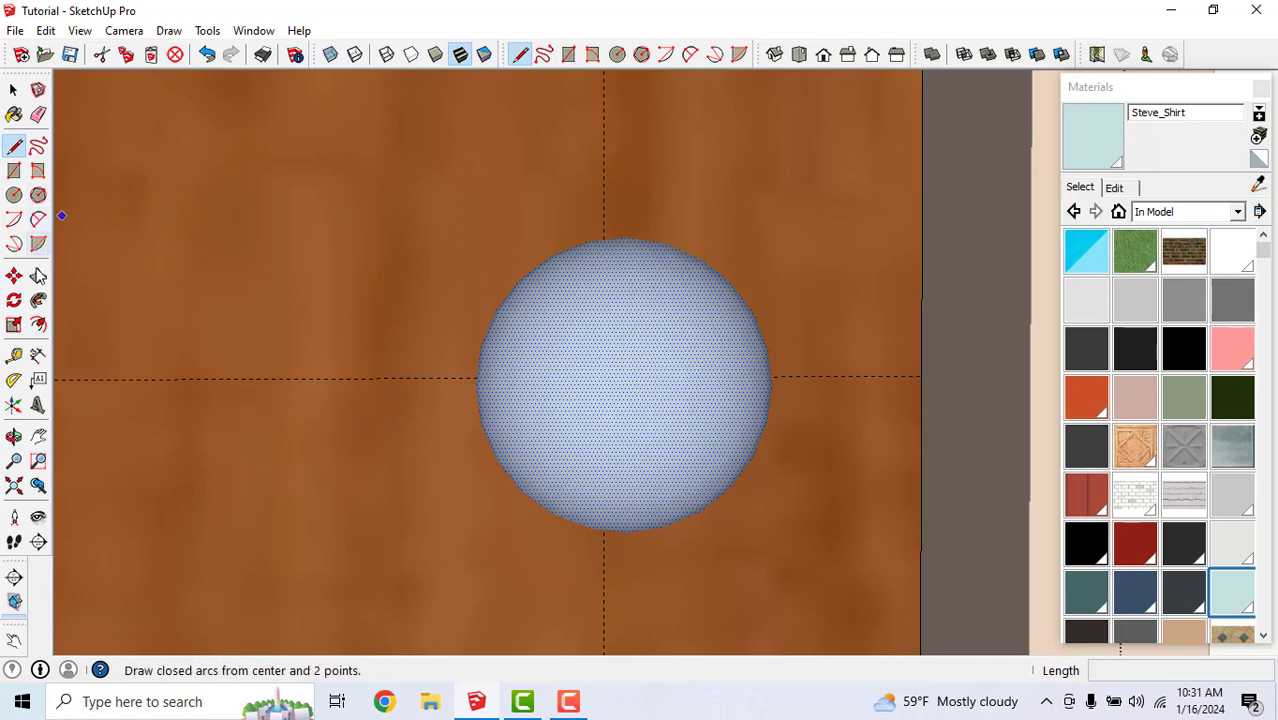
click(14, 195)
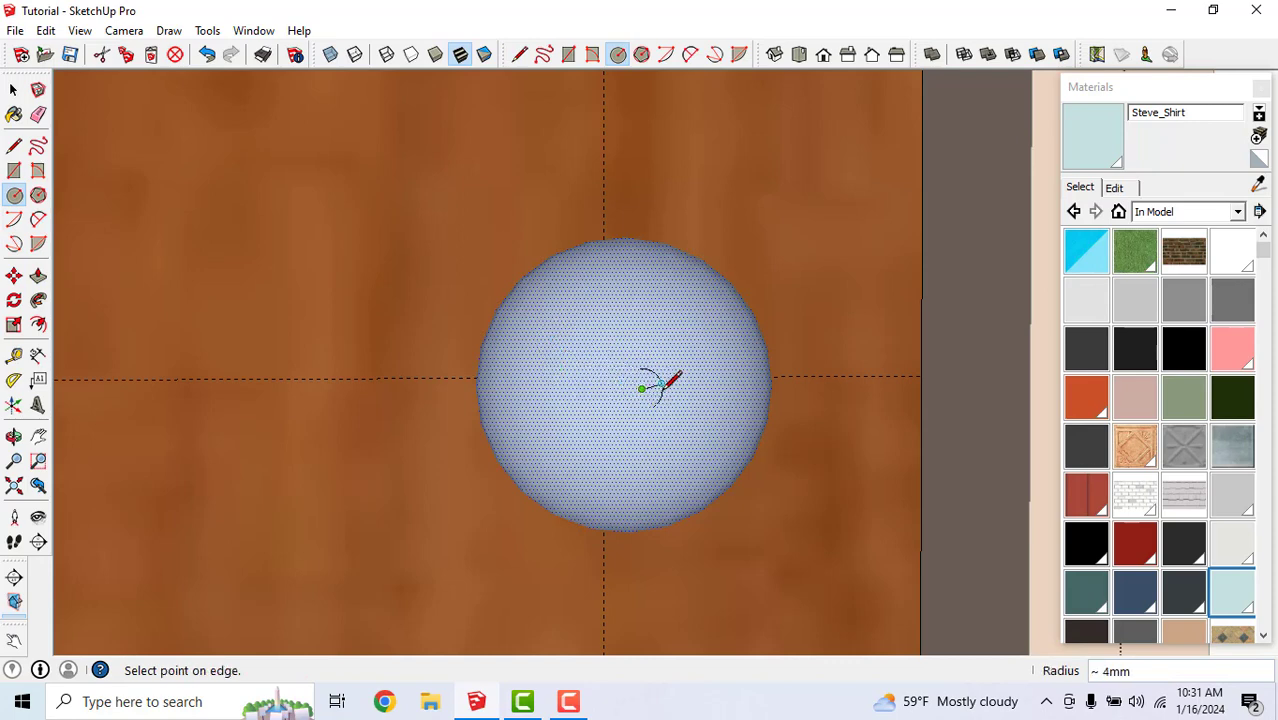
click(684, 389)
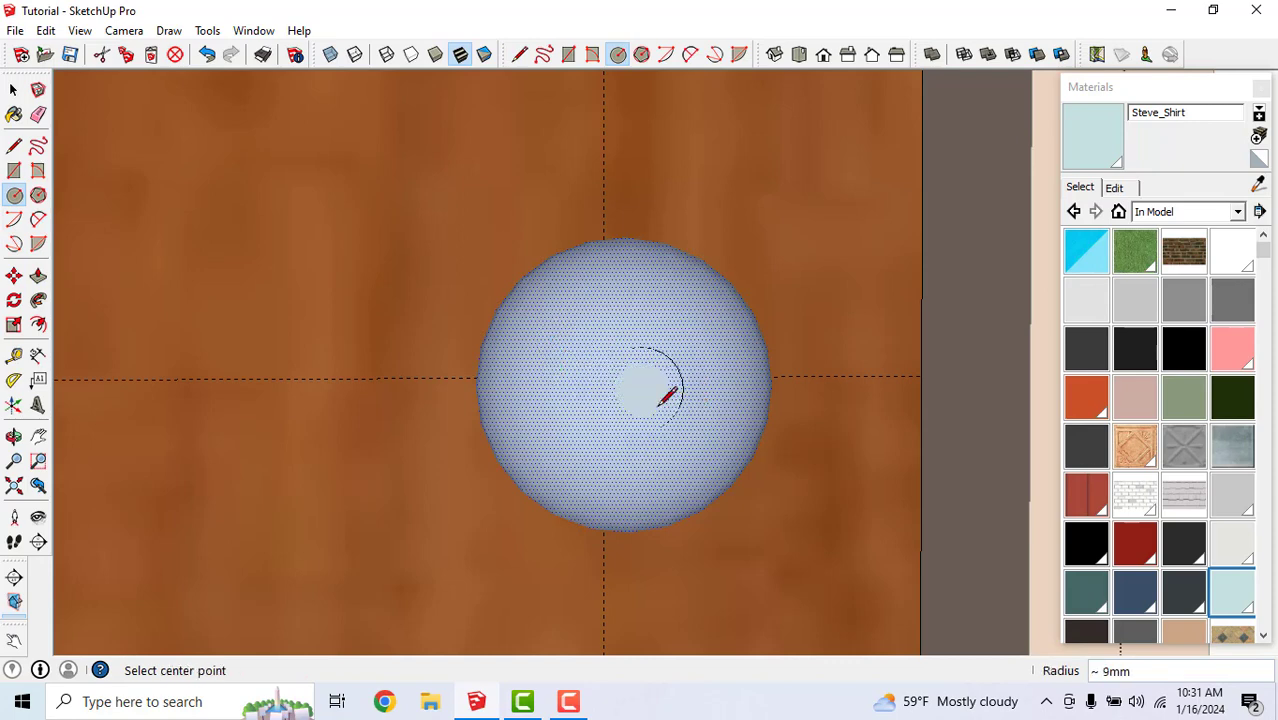
scroll(650, 405, up, 3)
middle_drag(633, 422, 739, 508)
key(c)
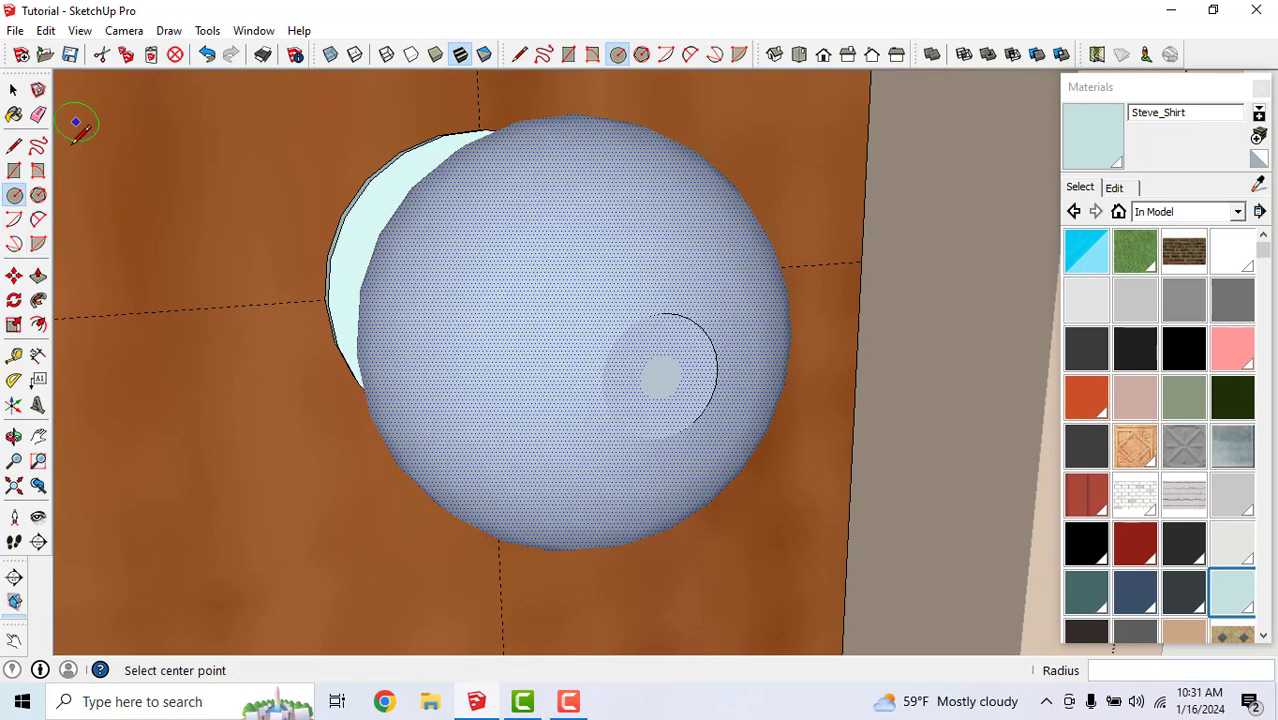
Push/Pull the small circular face on the front of the knob by a fraction of a millimetre
click(38, 275)
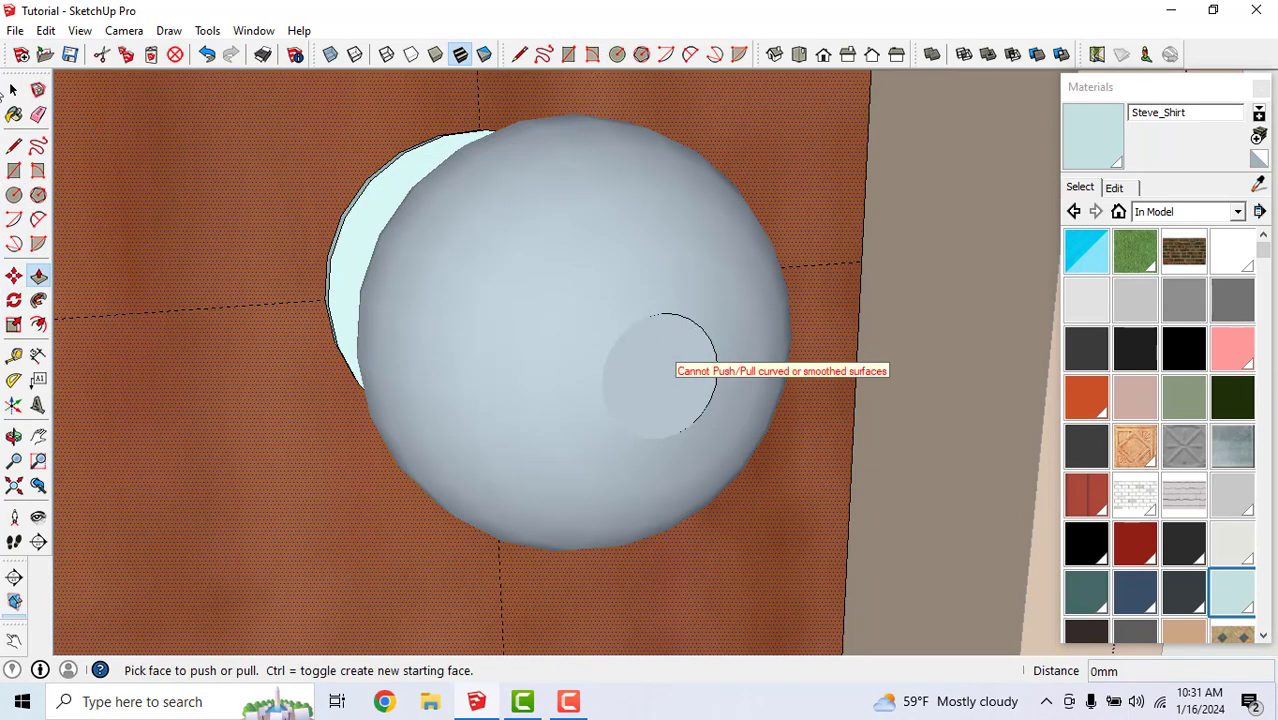
click(14, 89)
click(680, 370)
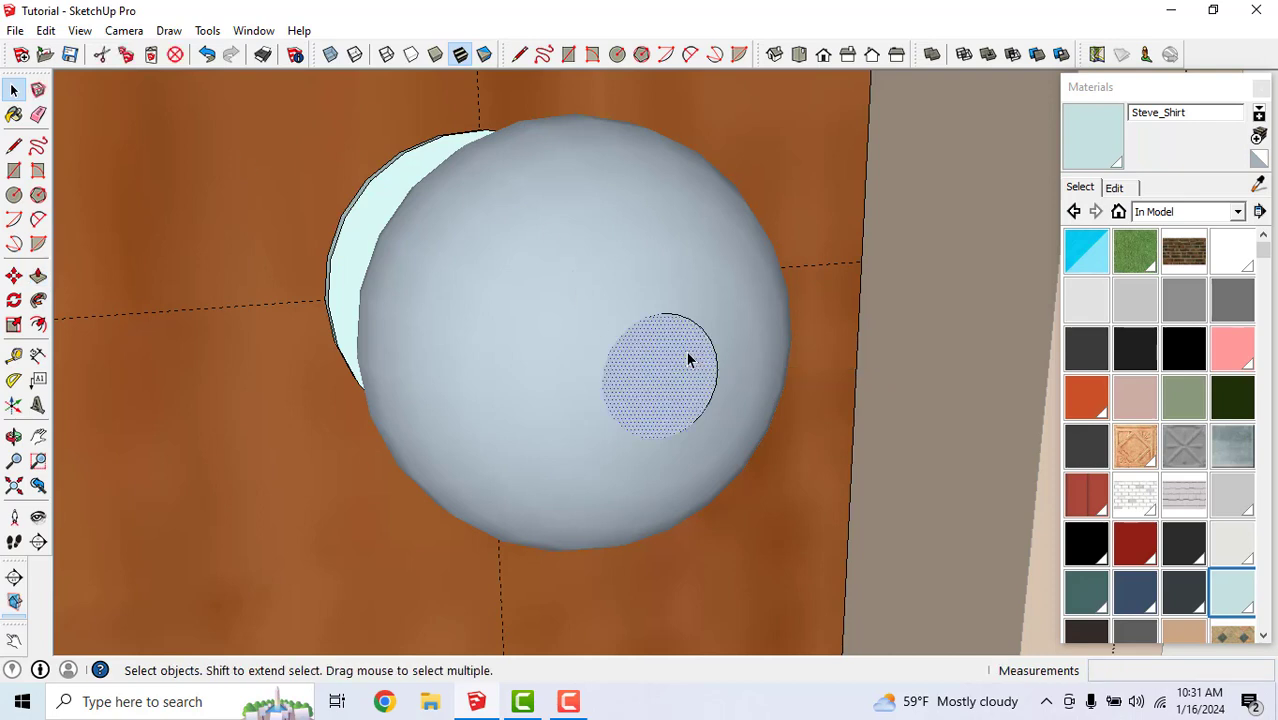
scroll(686, 356, down, 1)
click(38, 275)
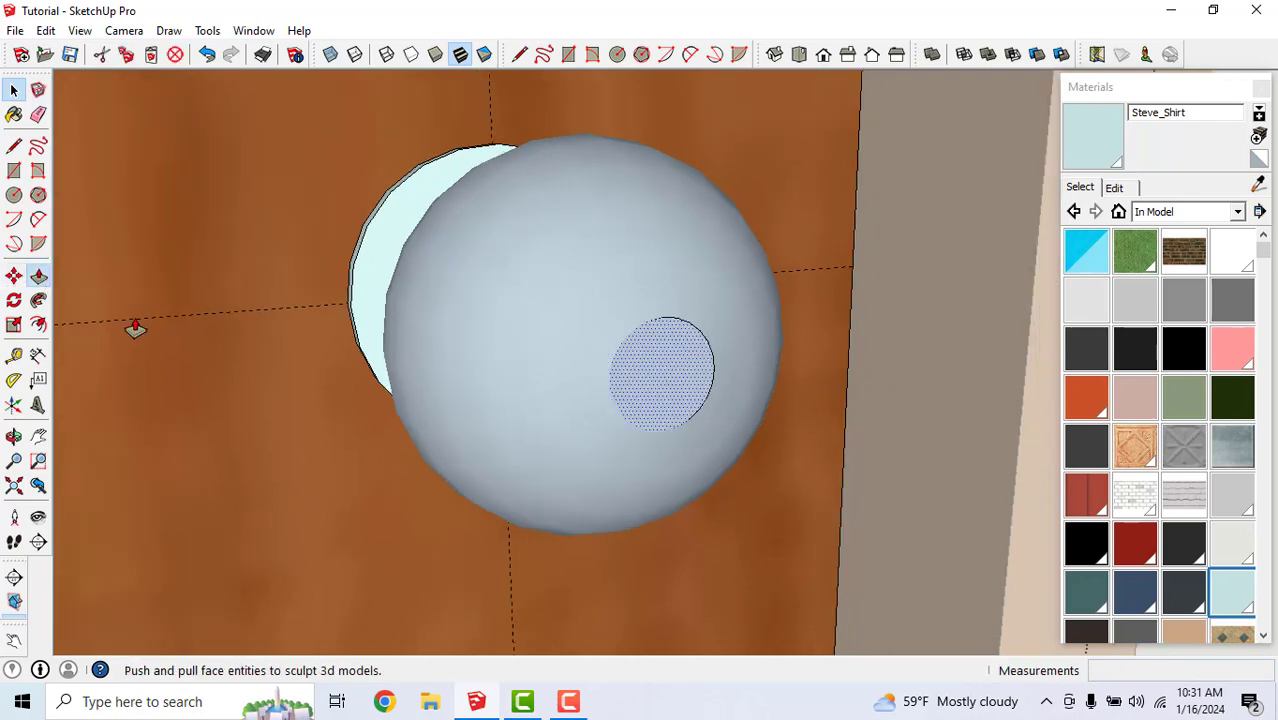
click(680, 375)
click(664, 365)
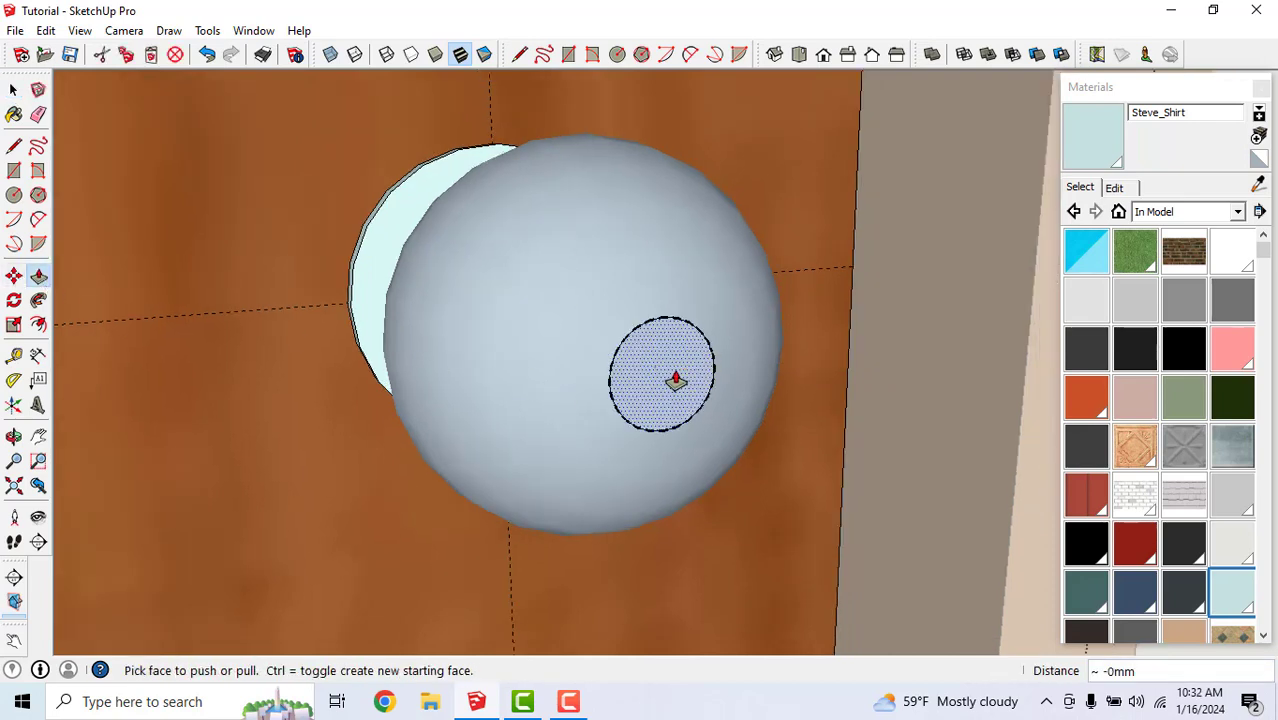
Draw an upright keyhole rectangle of about 13 mm by 4 mm inside the small circle on the knob
middle_drag(676, 377, 898, 221)
scroll(680, 392, up, 3)
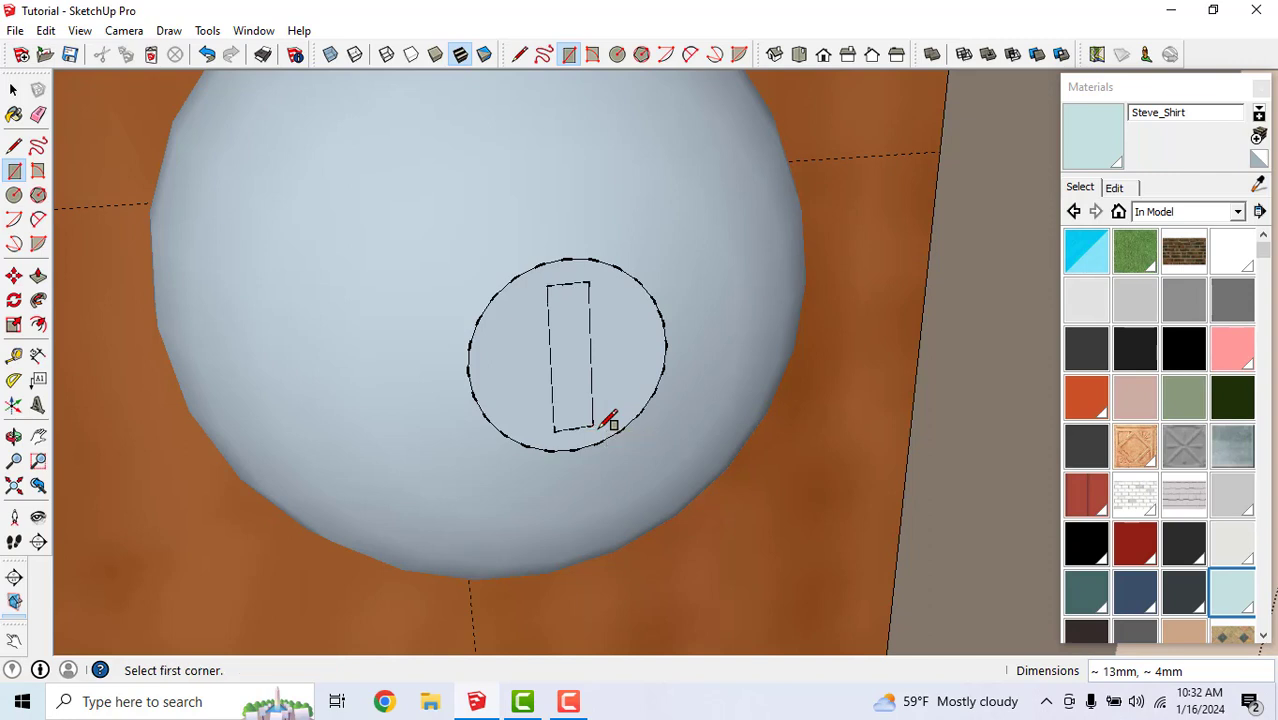
click(38, 278)
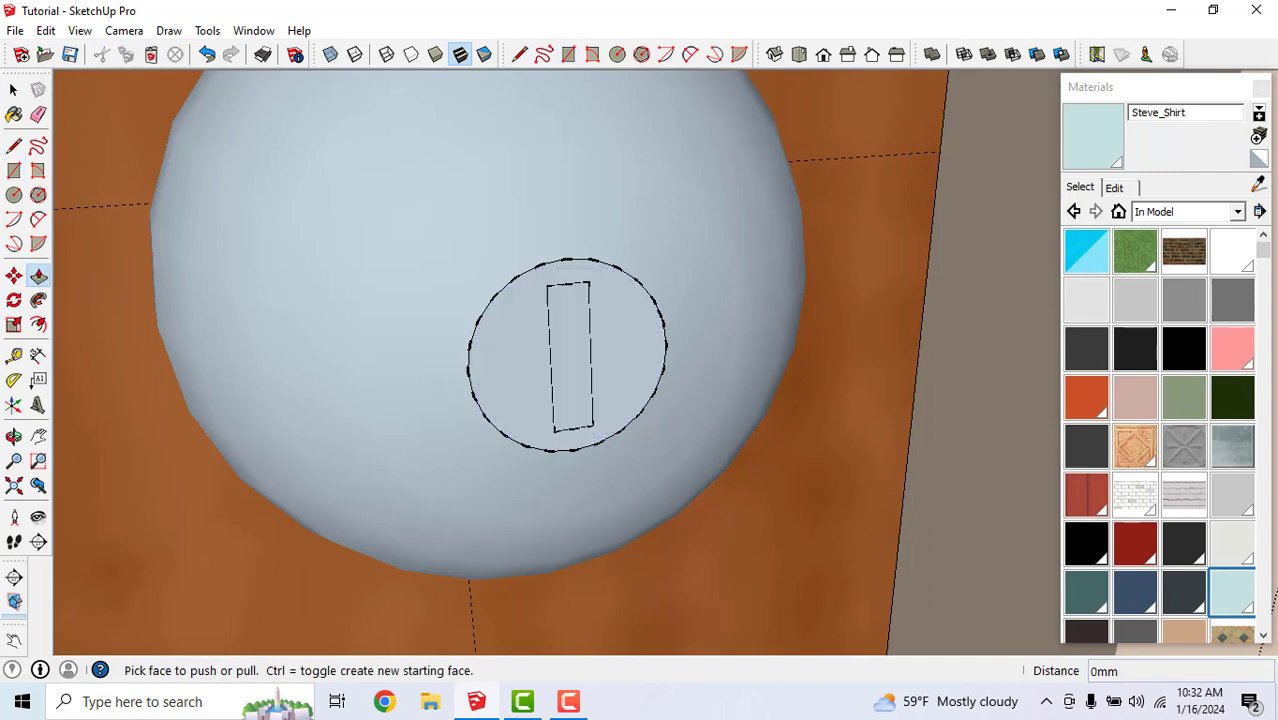
click(14, 92)
Erase the horizontal and vertical guide lines crossing the door at the knob
scroll(470, 300, down, 5)
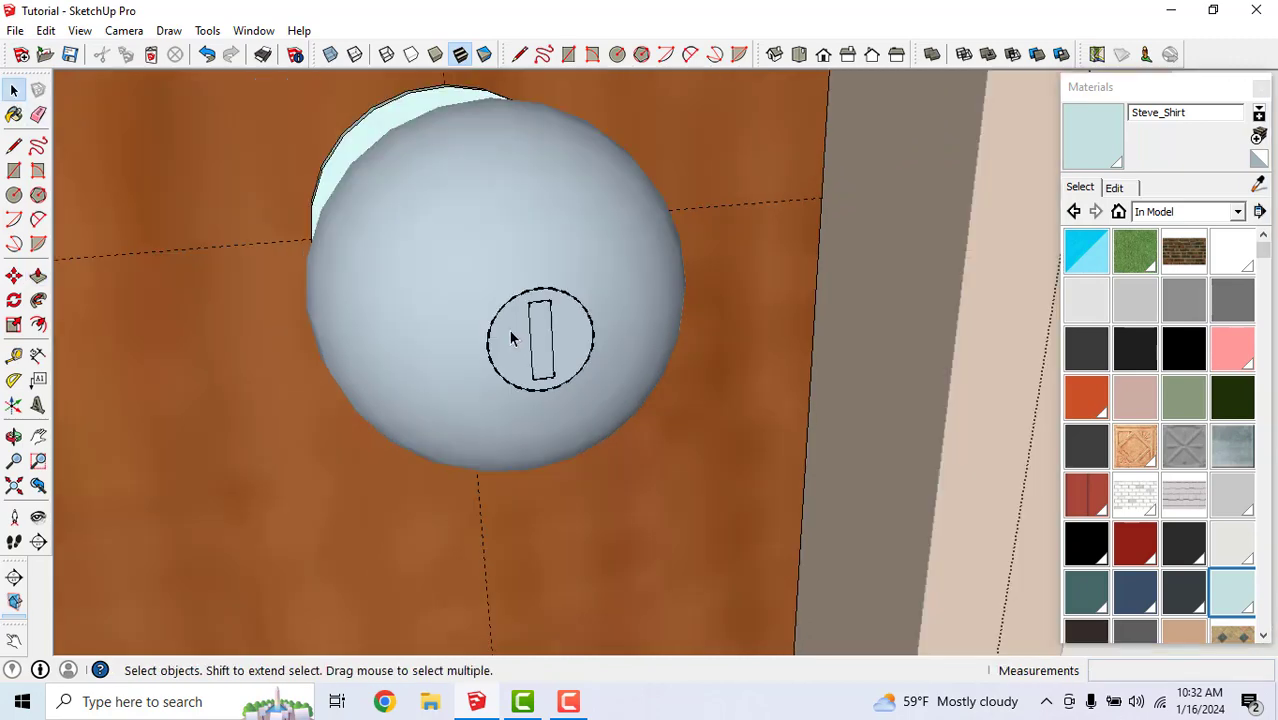
middle_drag(502, 365, 690, 371)
scroll(536, 491, down, 5)
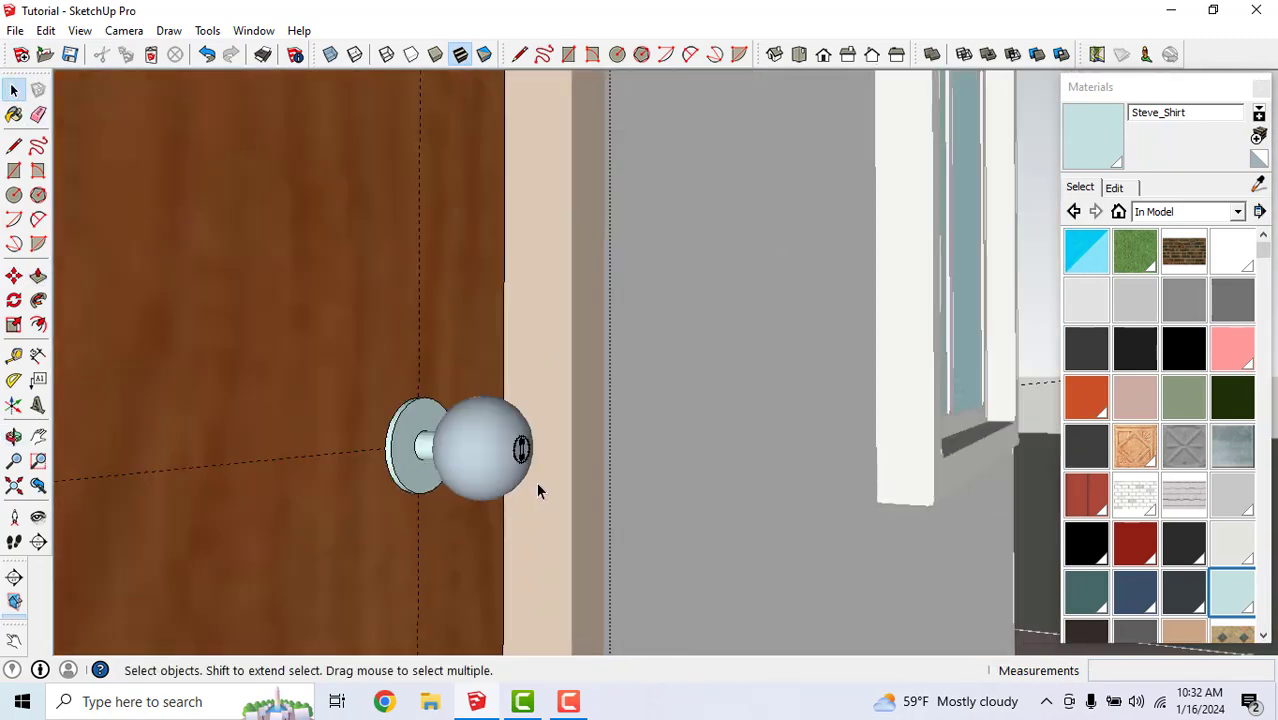
middle_drag(556, 471, 409, 488)
scroll(561, 330, down, 5)
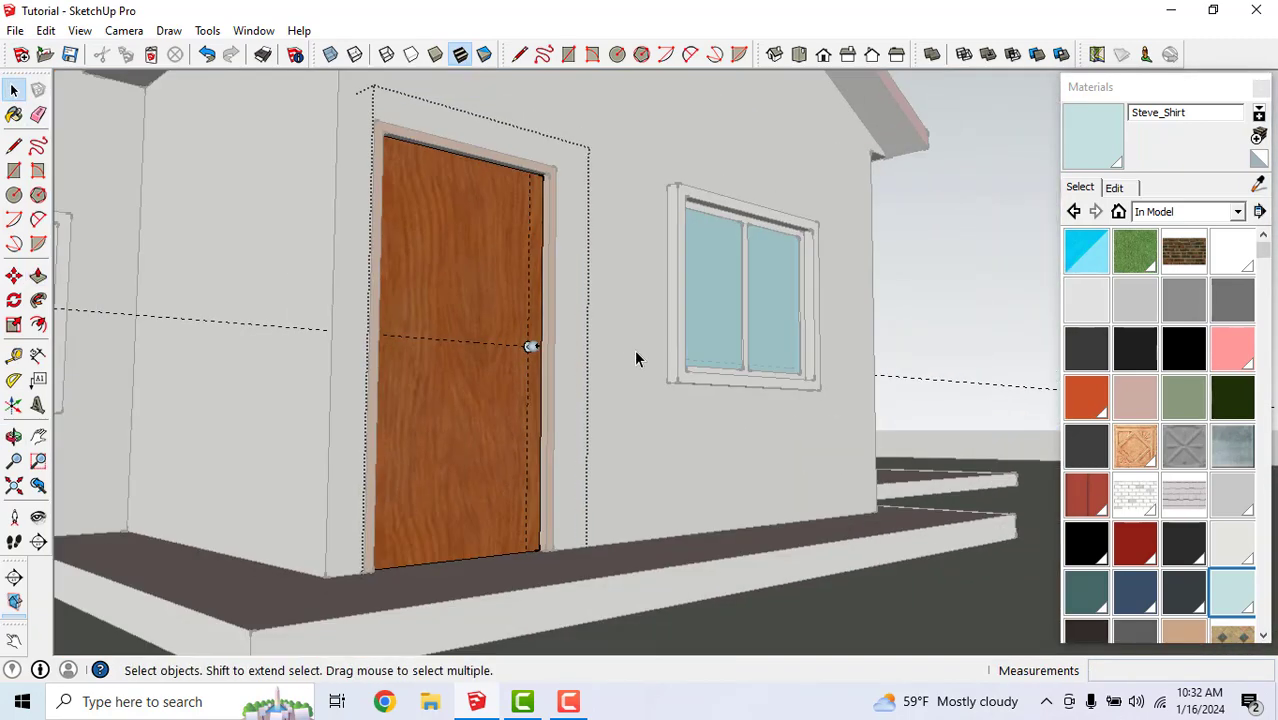
middle_drag(636, 356, 463, 397)
scroll(334, 416, up, 8)
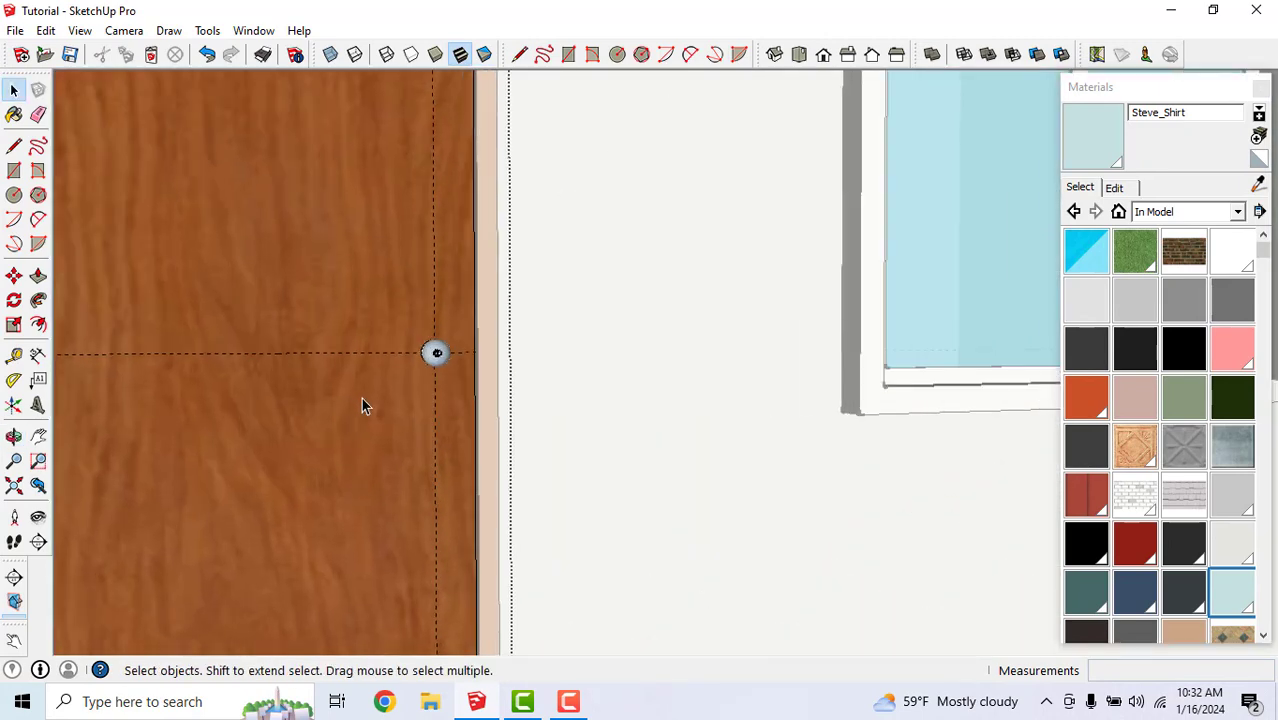
click(39, 116)
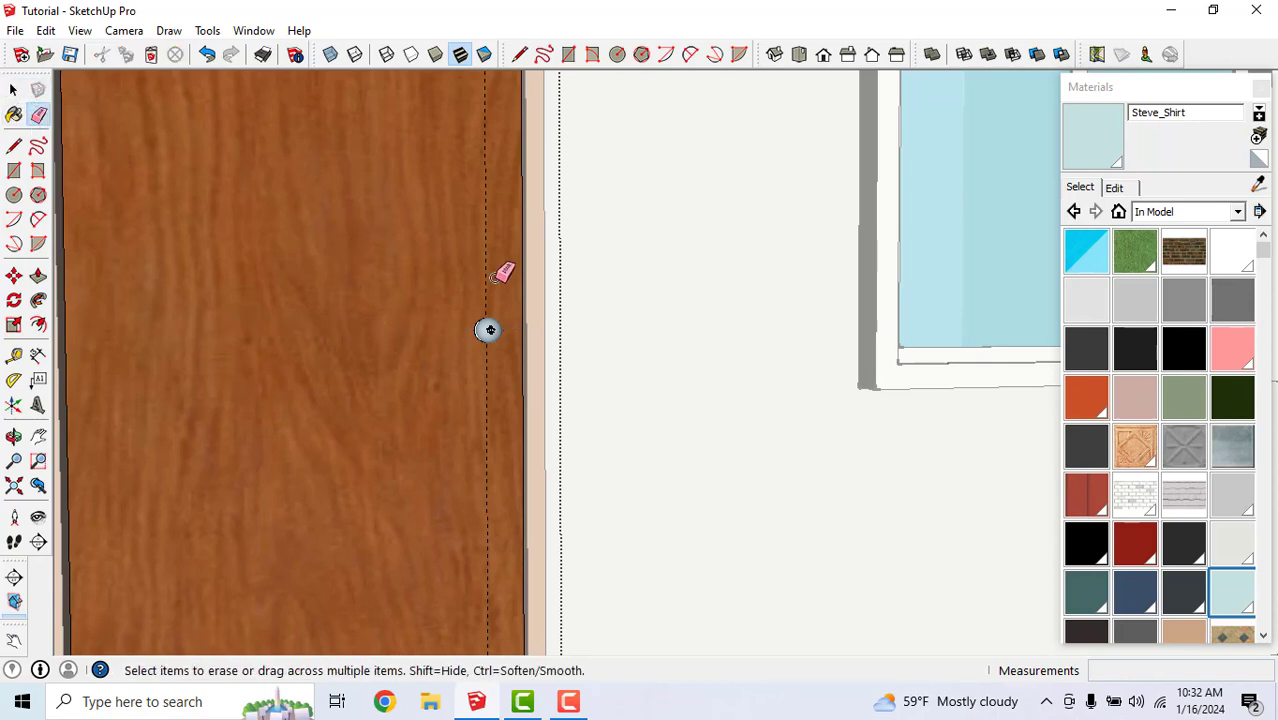
scroll(488, 285, down, 8)
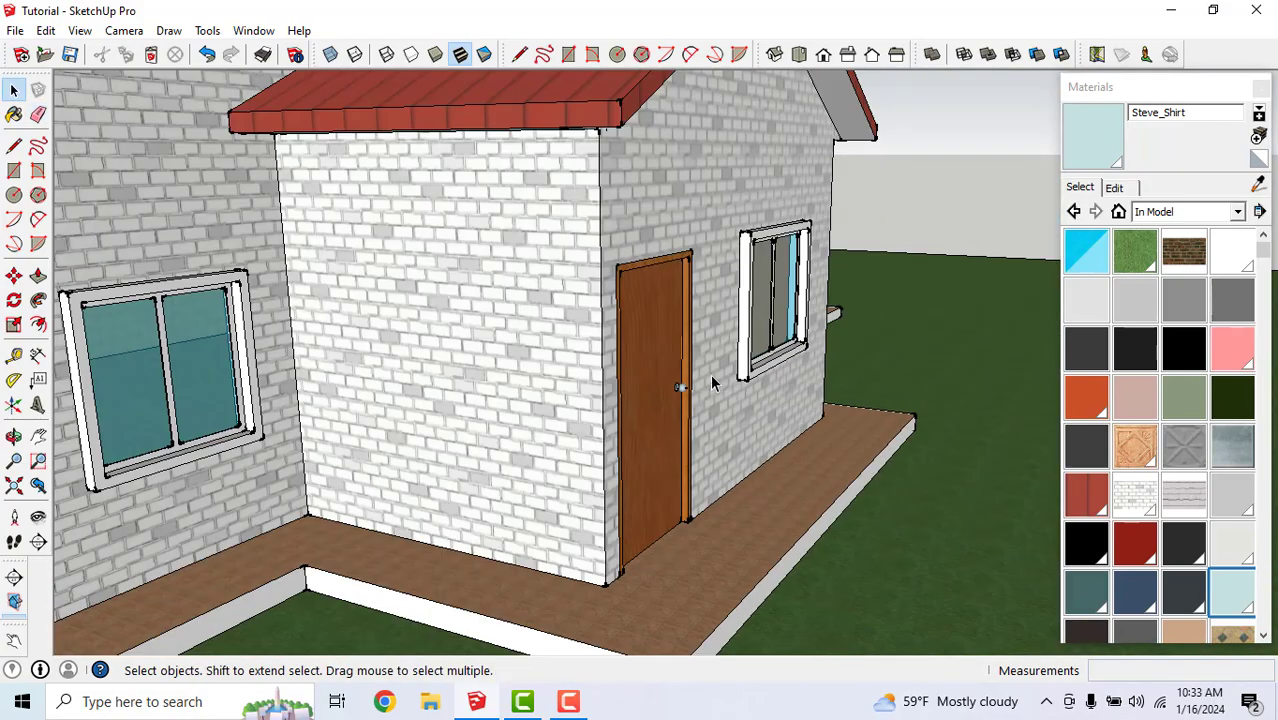
Push/Pull the tiled terrace's outer edge face beside the house's end wall outward by about 2287 mm
middle_drag(700, 359, 543, 384)
scroll(573, 348, down, 3)
middle_drag(602, 342, 480, 445)
scroll(580, 421, down, 3)
middle_drag(583, 421, 508, 408)
scroll(975, 362, up, 5)
middle_drag(975, 362, 598, 372)
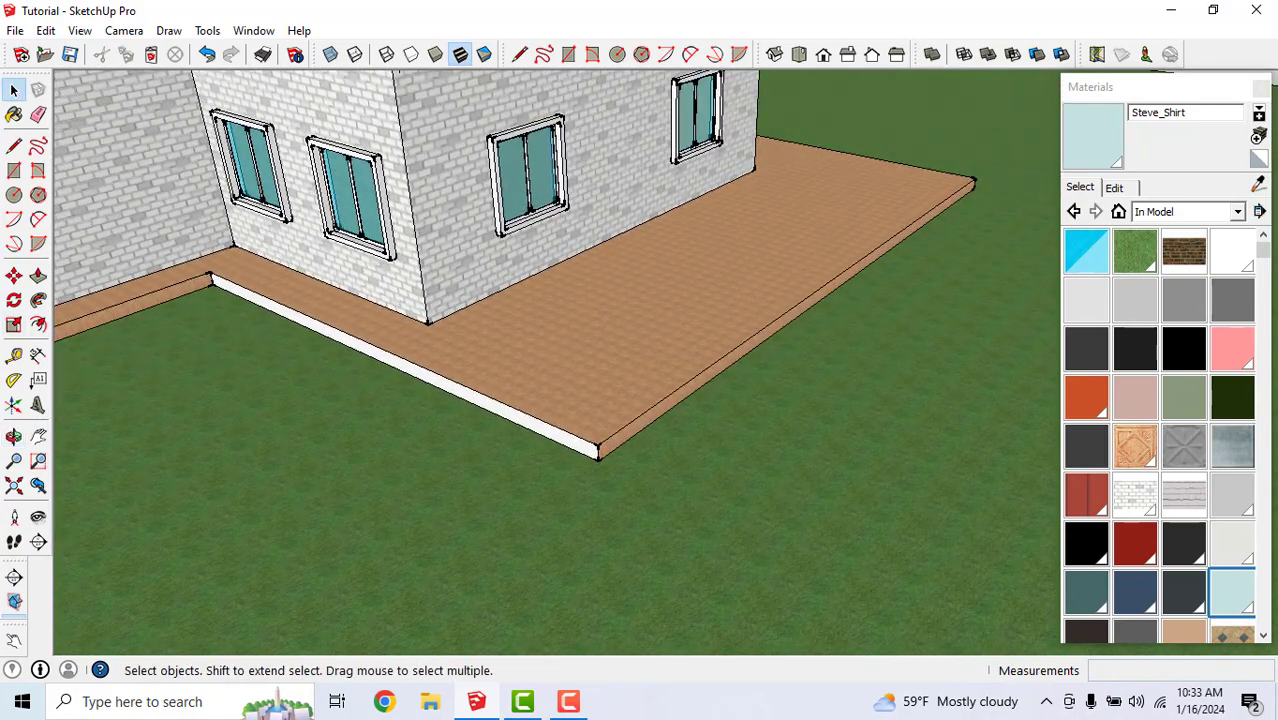
click(38, 278)
scroll(600, 437, up, 4)
click(648, 452)
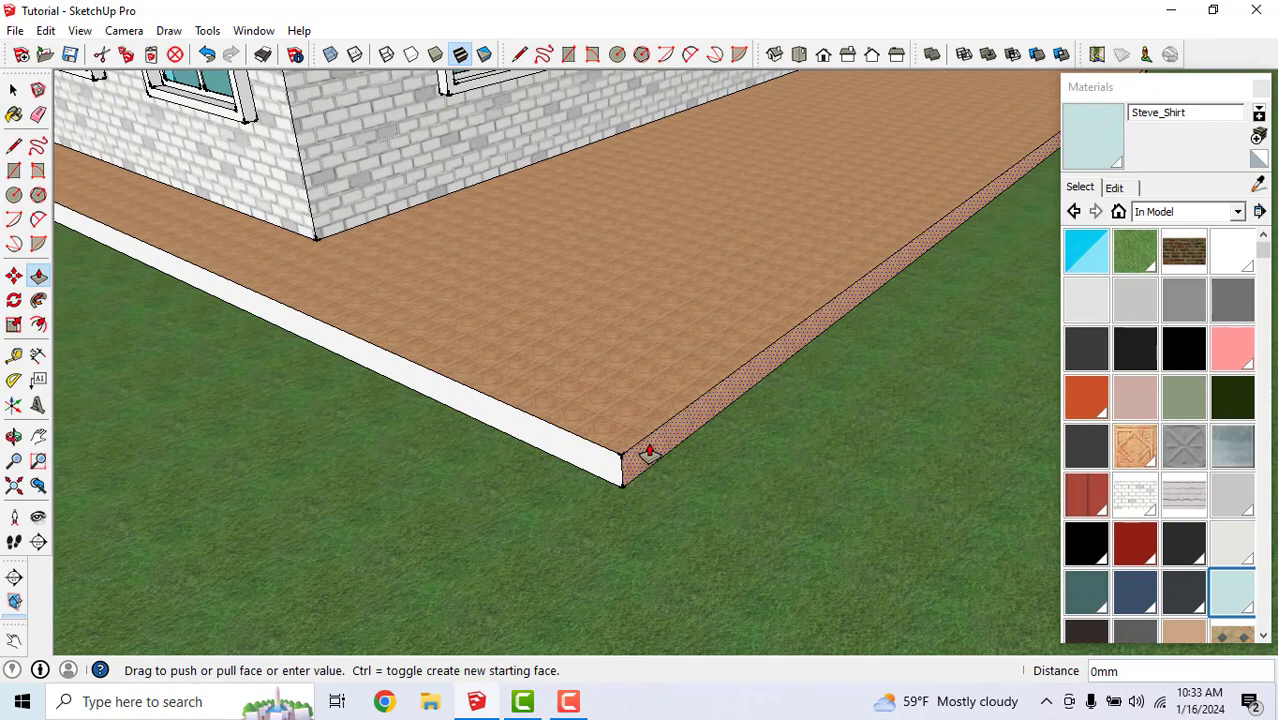
scroll(648, 452, down, 5)
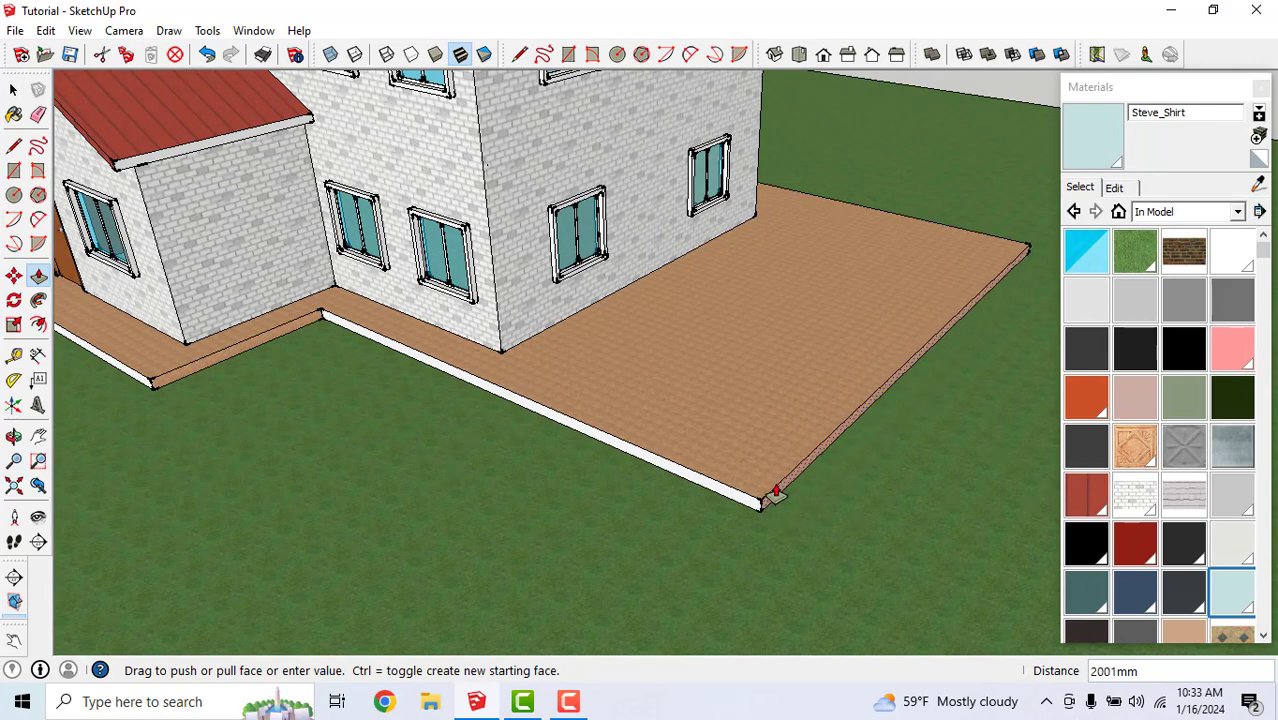
click(791, 505)
scroll(801, 410, down, 4)
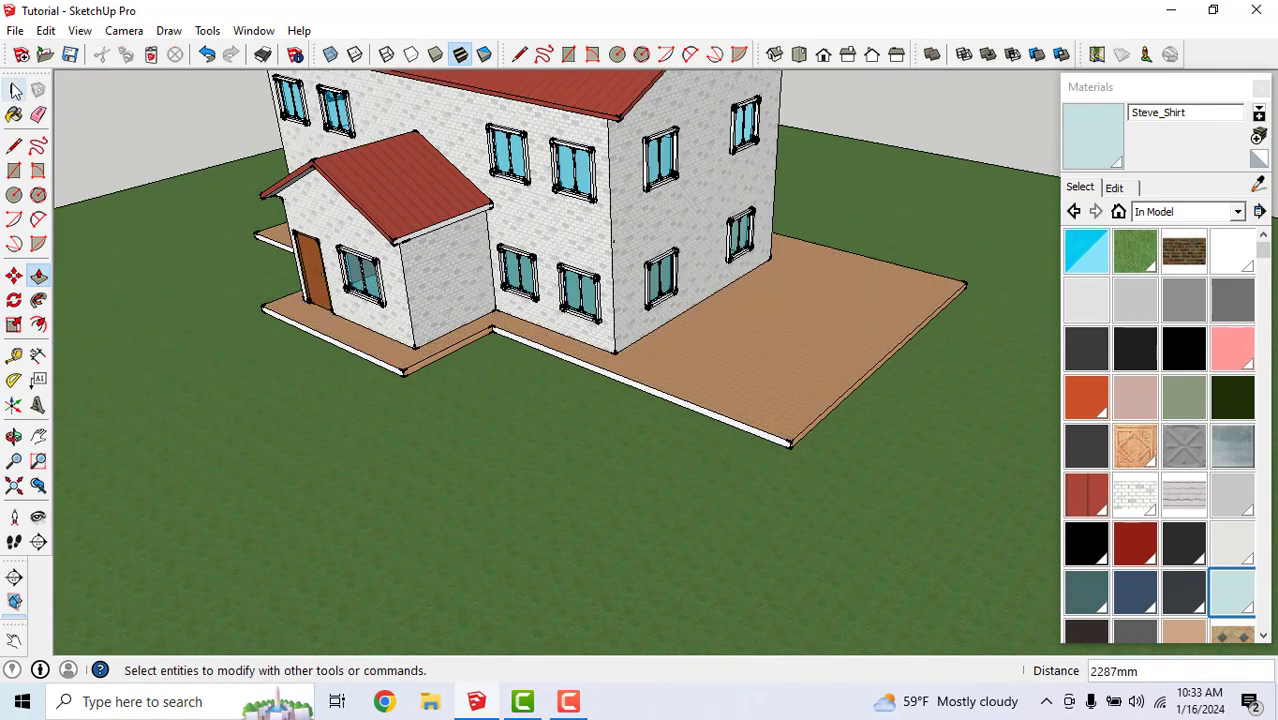
click(14, 90)
Examine the extended terrace and its proportions to the whole house
scroll(310, 370, down, 2)
scroll(310, 370, up, 4)
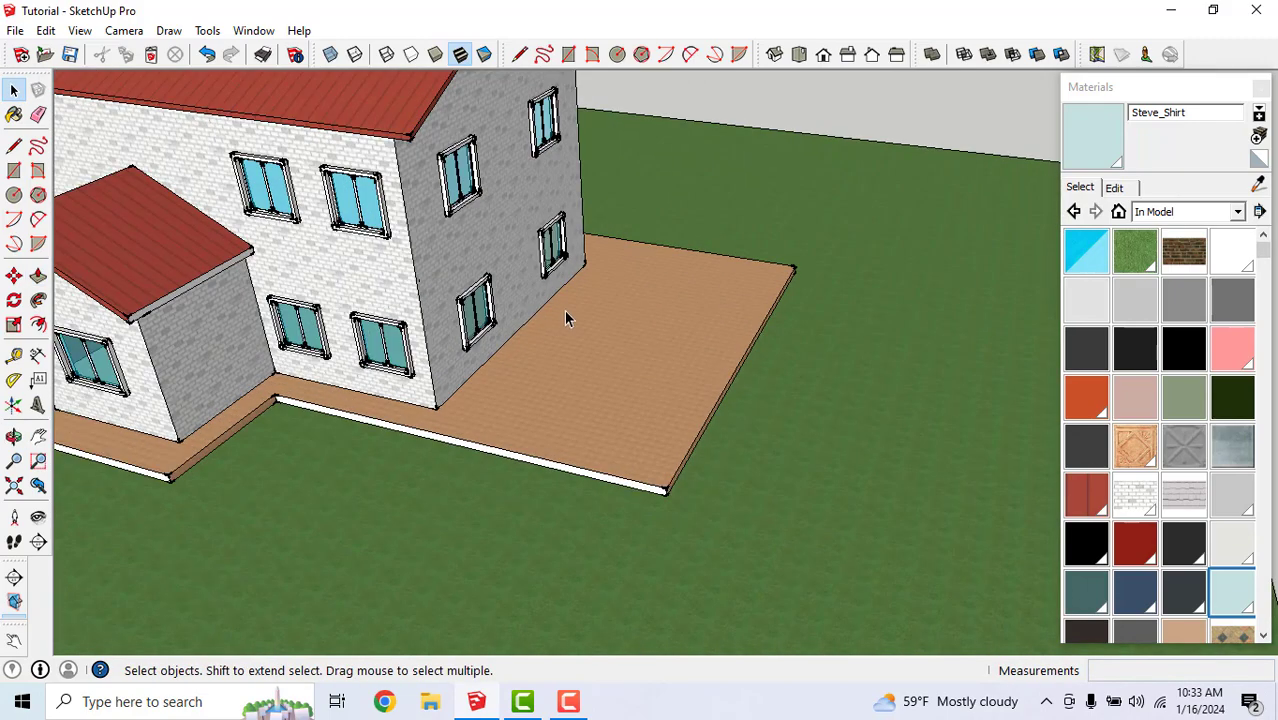
scroll(728, 367, down, 3)
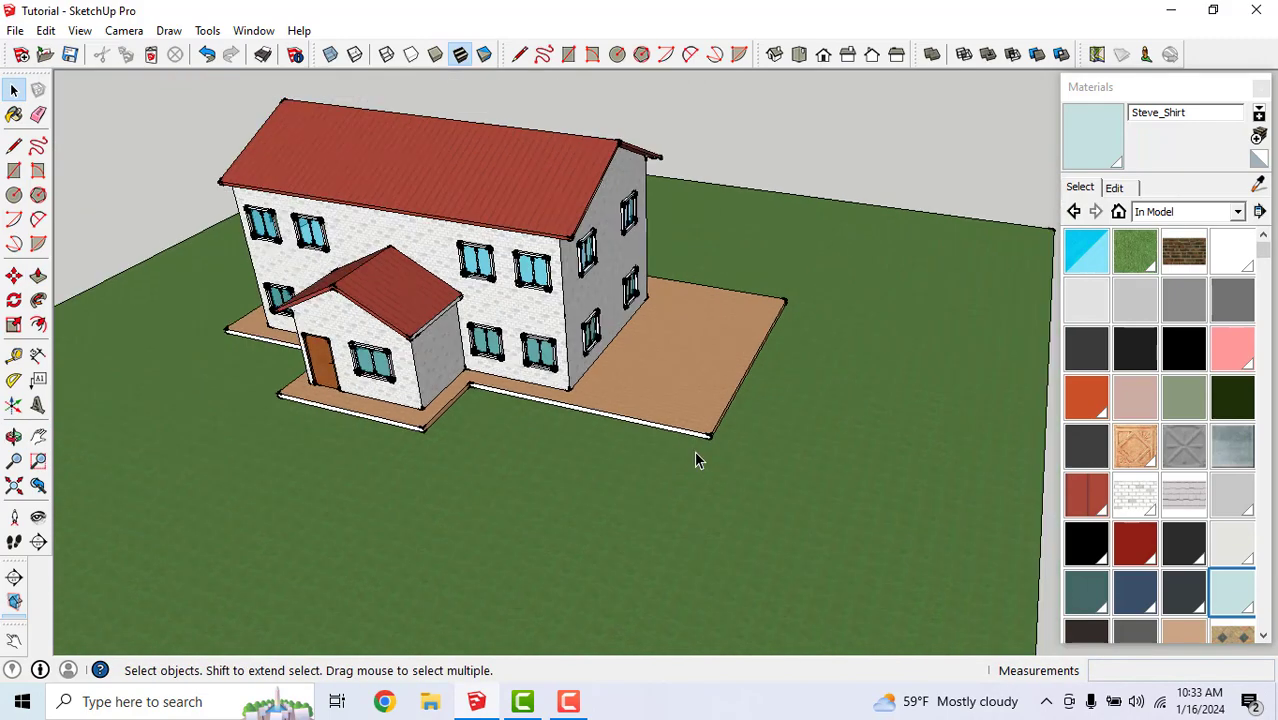
scroll(696, 457, up, 2)
scroll(713, 298, down, 3)
scroll(678, 377, up, 2)
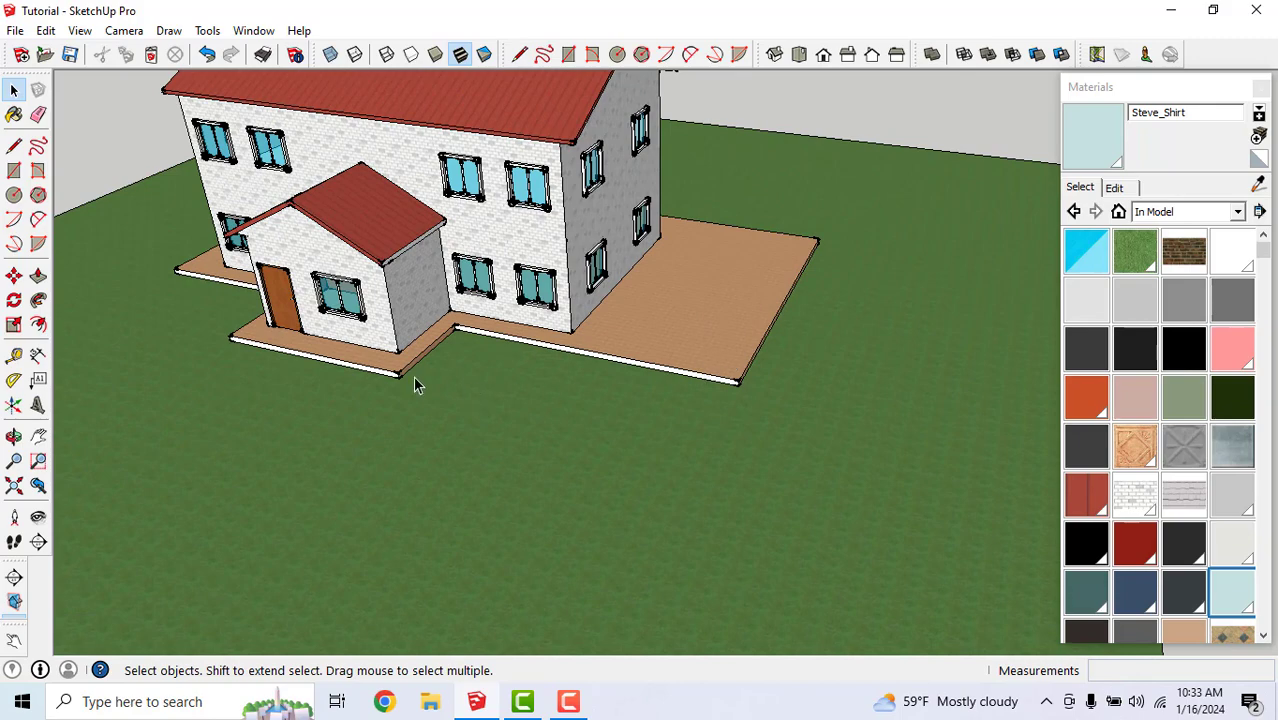
scroll(498, 381, up, 2)
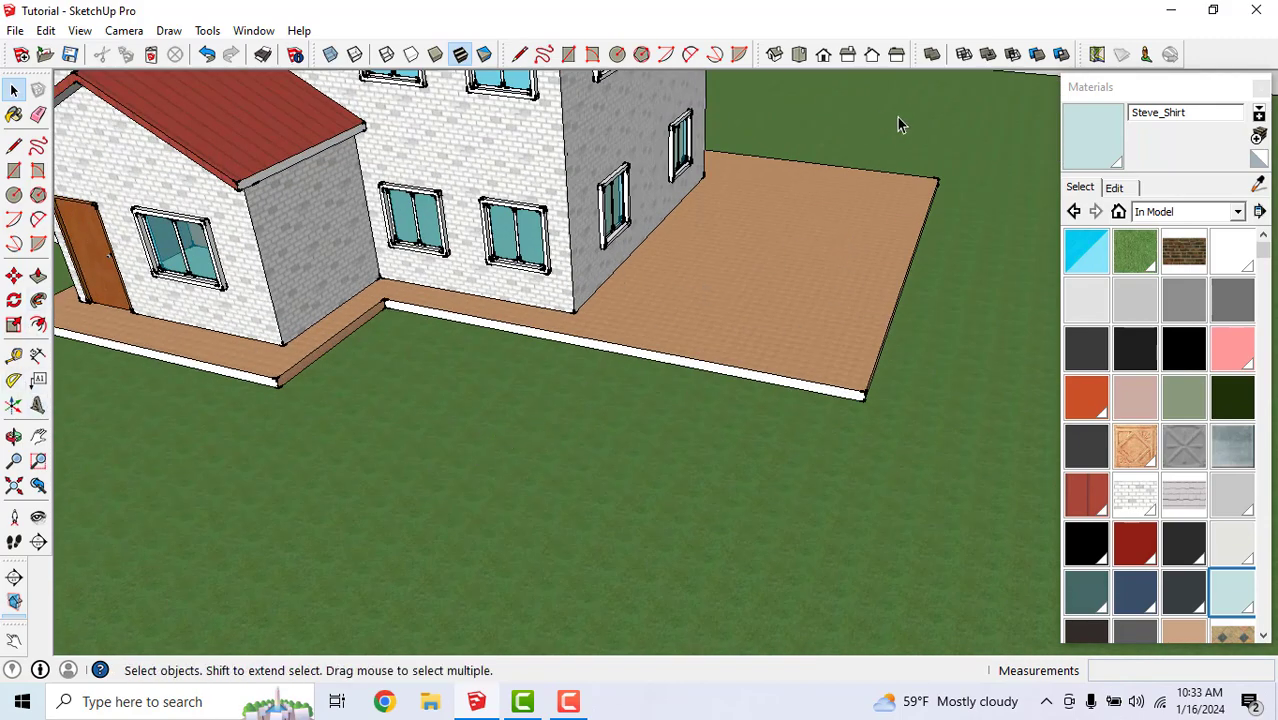
scroll(170, 90, up, 2)
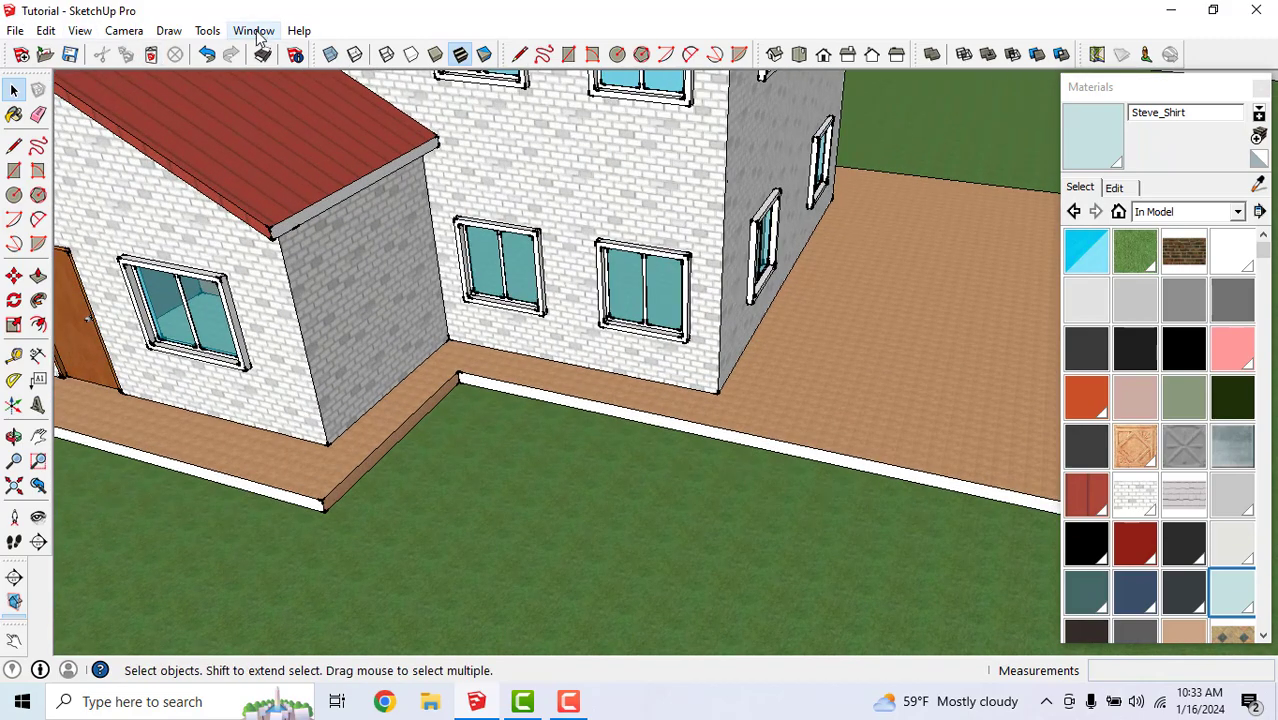
Open the Components Sampler collection, enlarge its window, and browse to Bike Rack Bikes
click(254, 31)
click(289, 119)
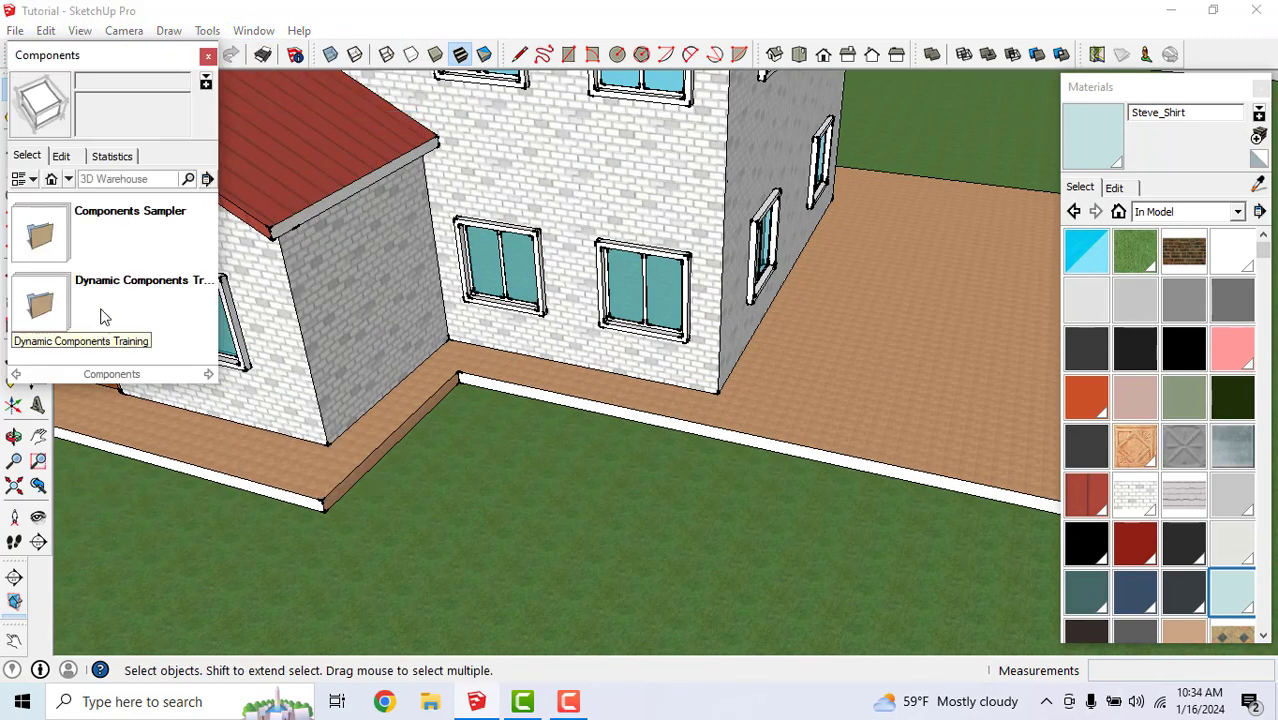
click(38, 236)
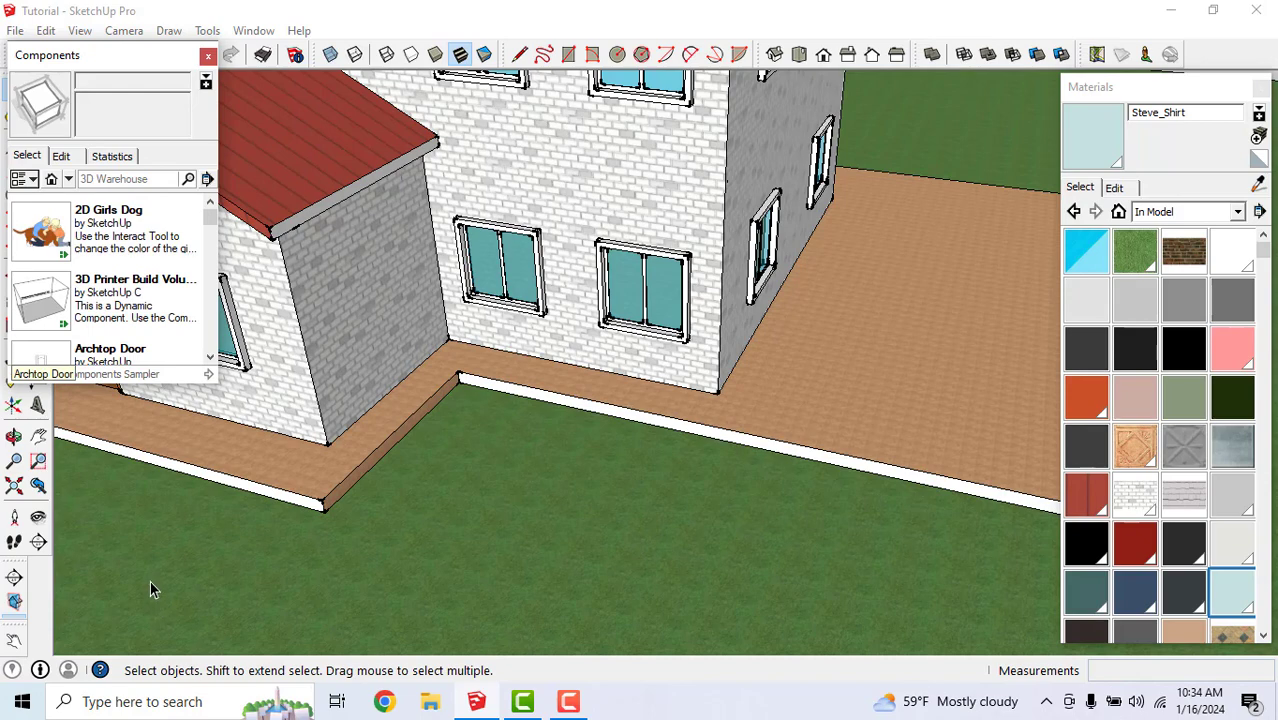
drag(165, 388, 146, 646)
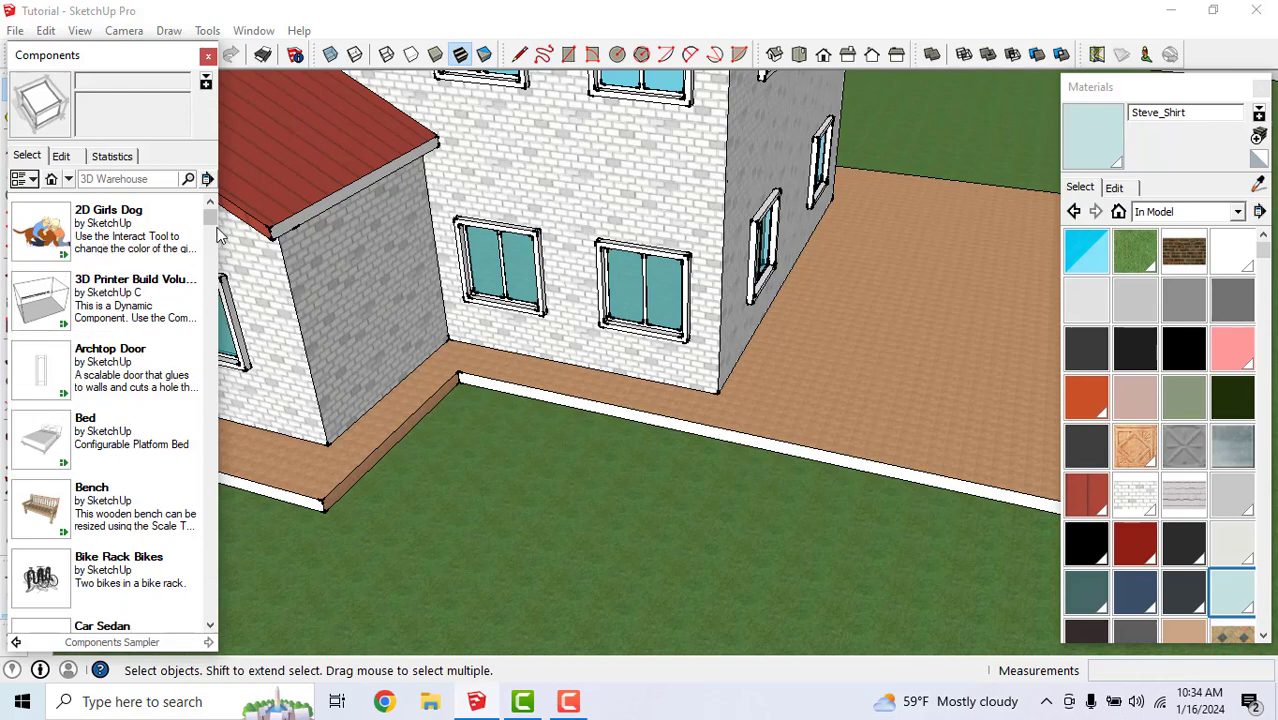
drag(213, 228, 213, 284)
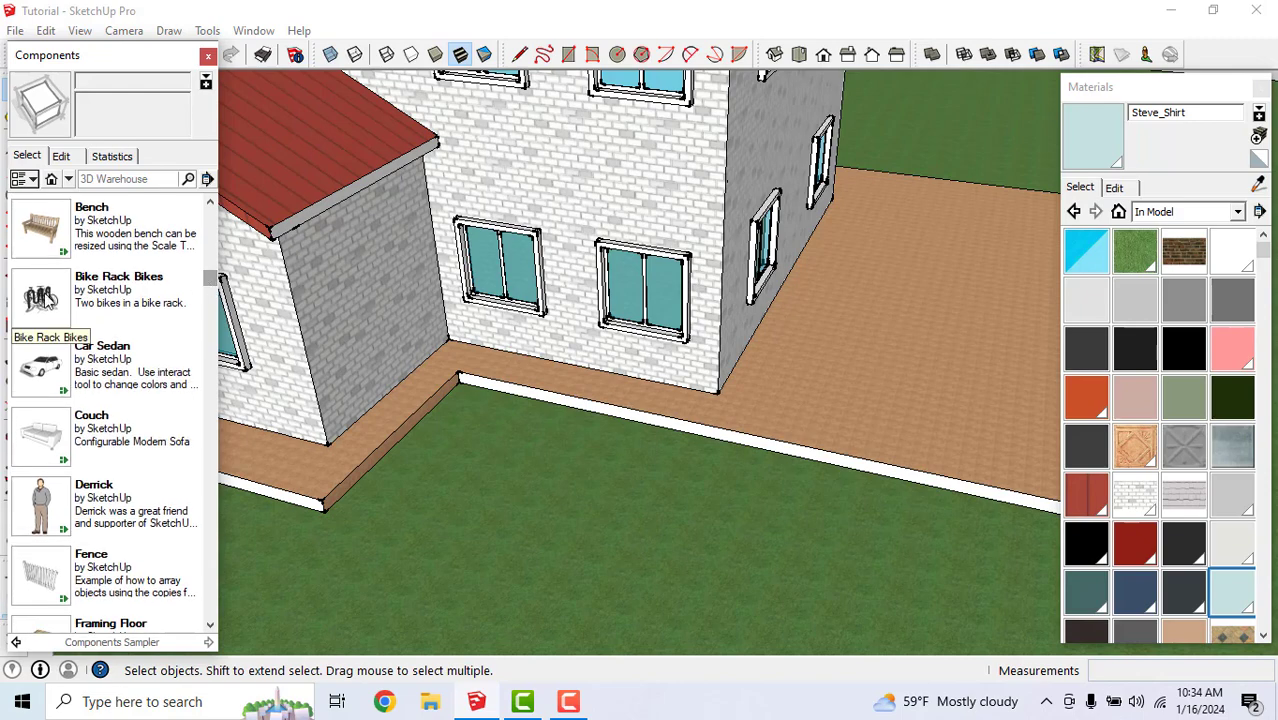
Place the Bike Rack Bikes component on the tiled terrace near the corner of the house
click(115, 300)
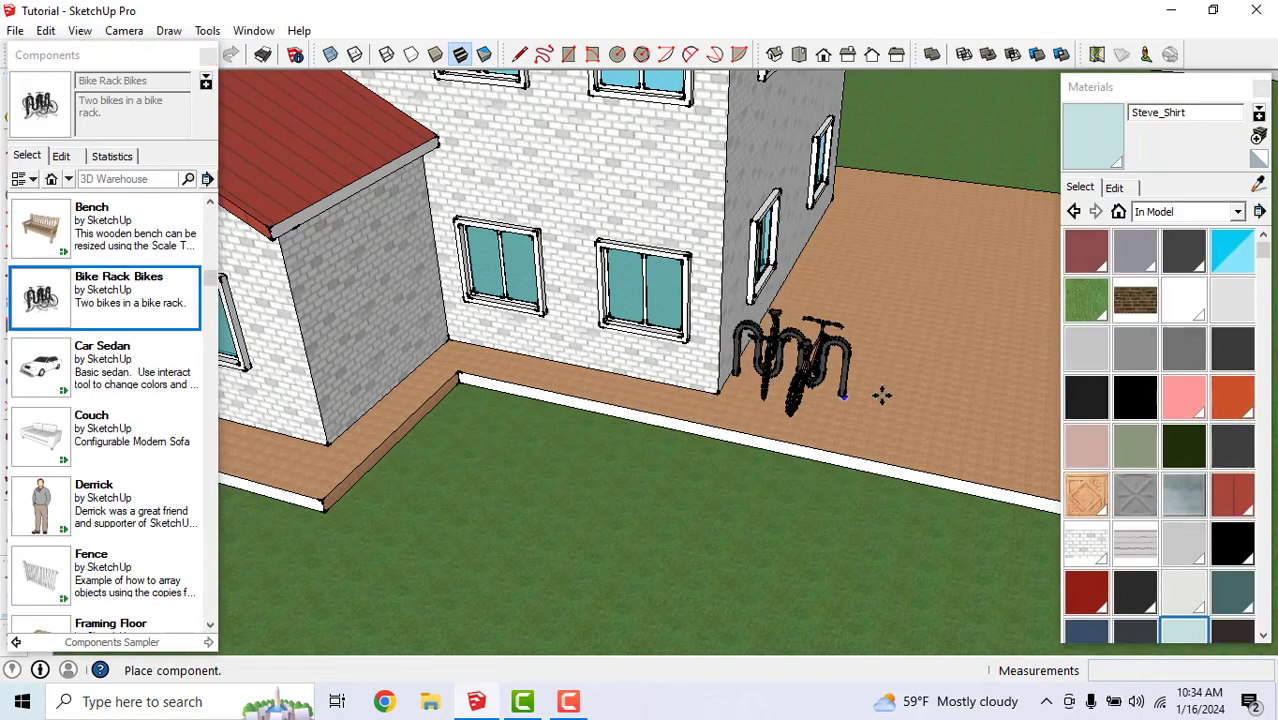
scroll(842, 370, down, 4)
scroll(882, 378, up, 5)
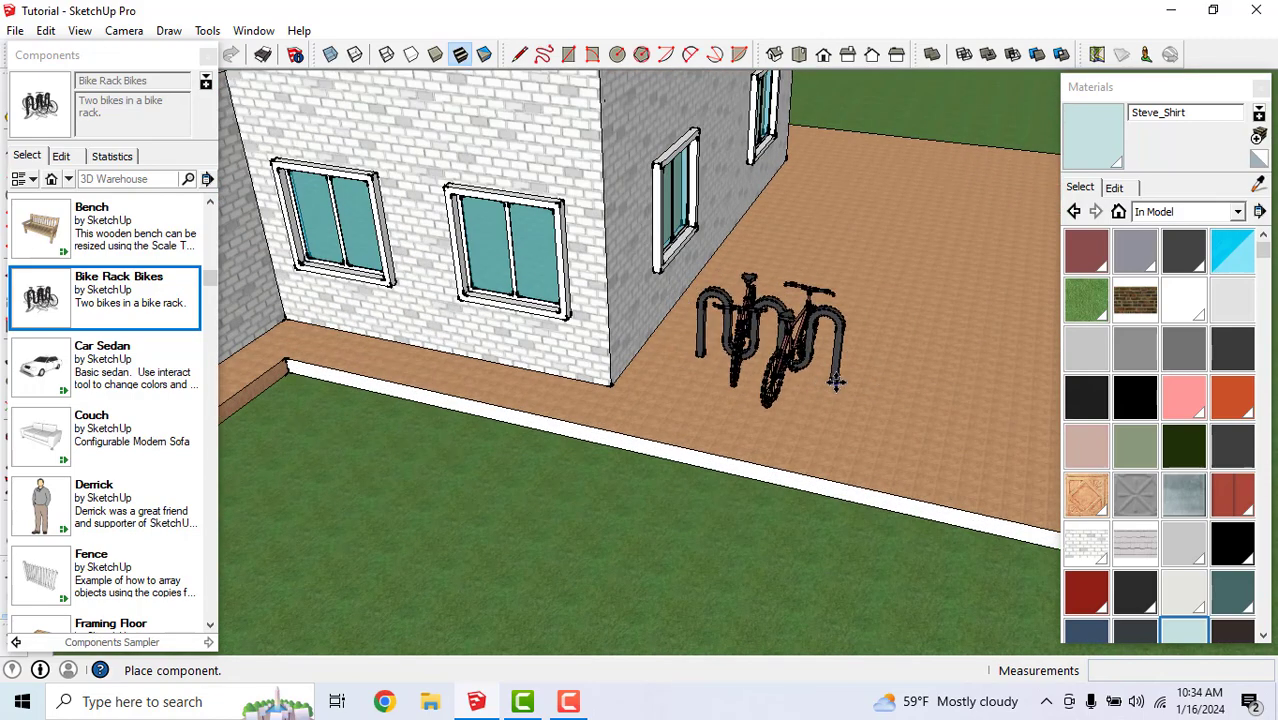
click(834, 383)
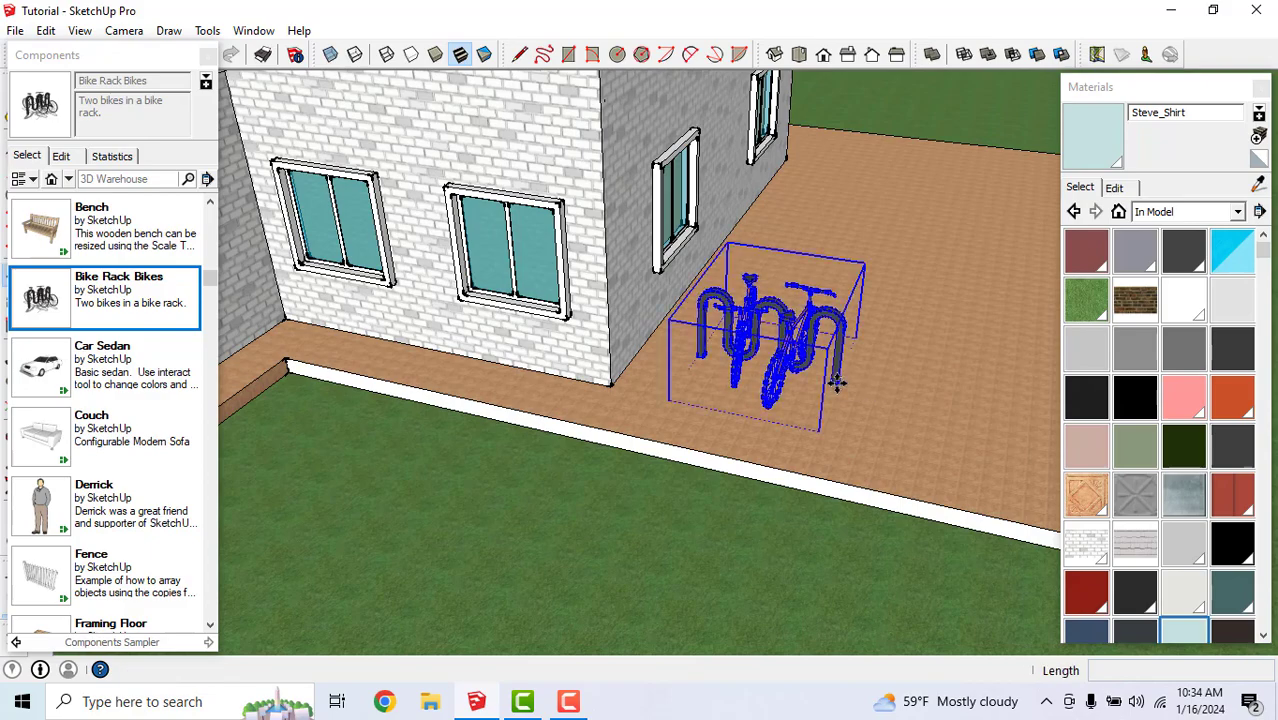
scroll(884, 348, up, 3)
middle_drag(884, 348, 707, 502)
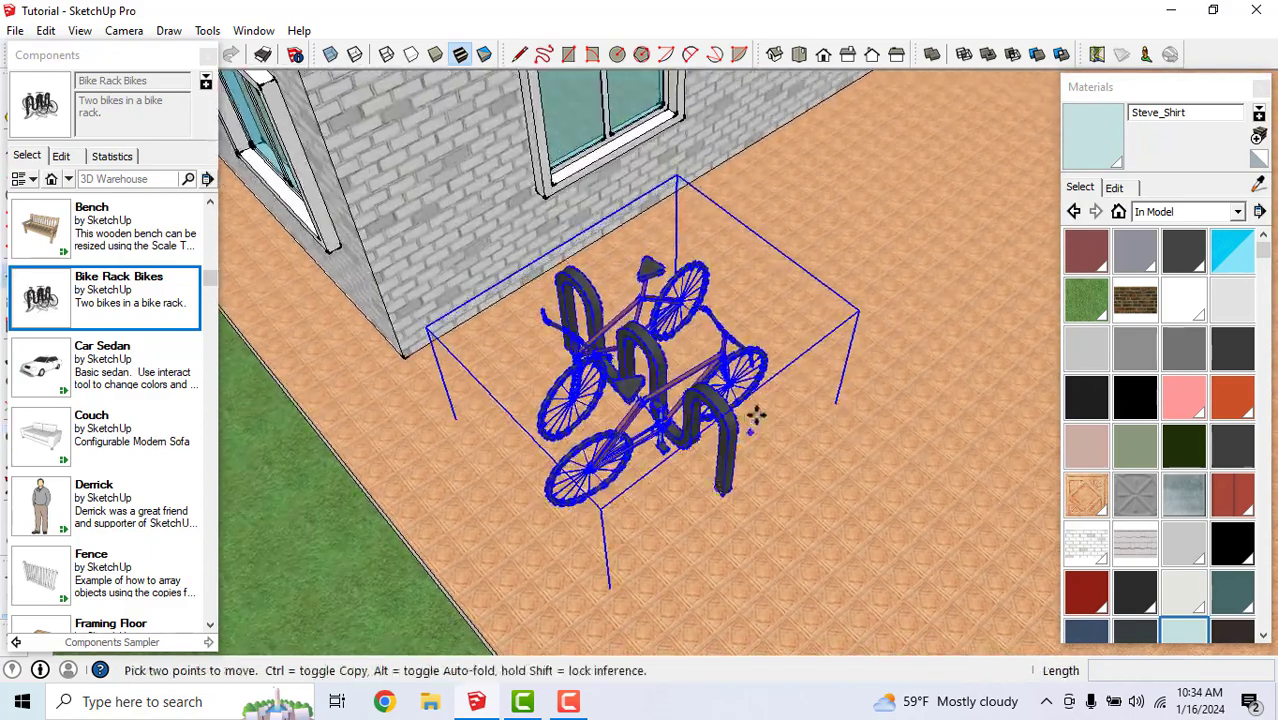
click(743, 254)
key(Escape)
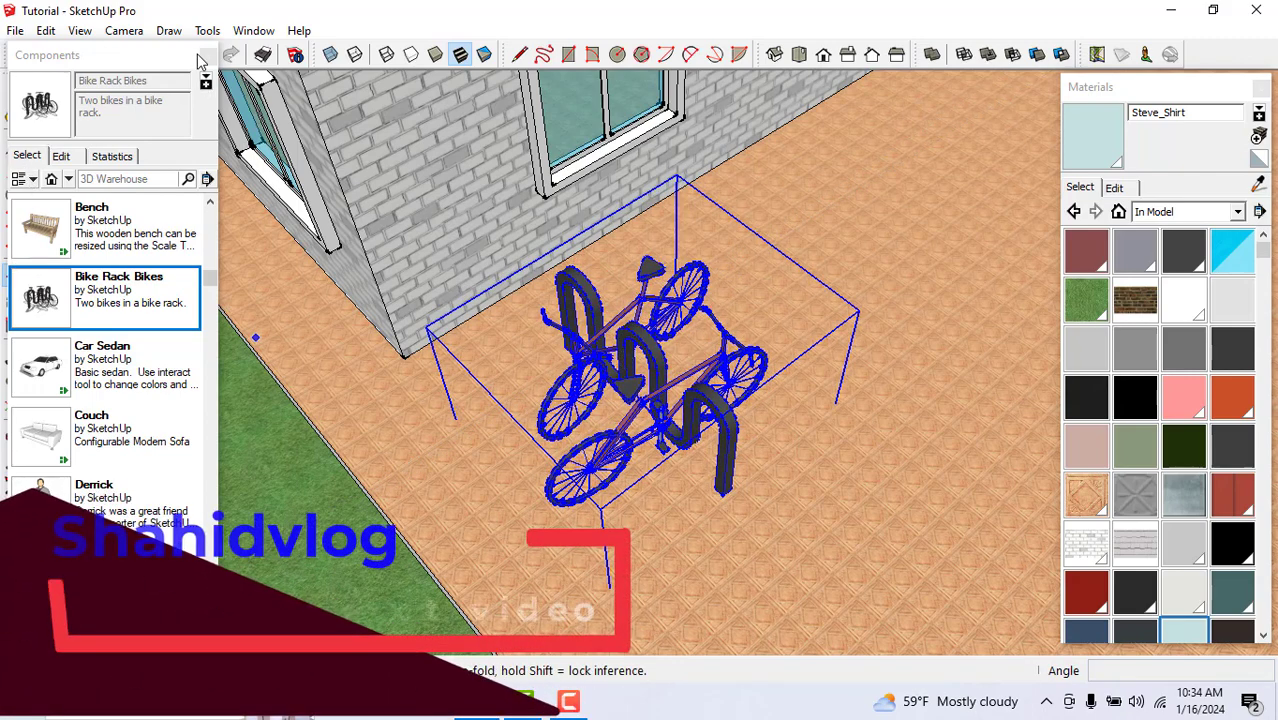
Collapse the Components window, move it clear of the toolbar, and clear the bike rack selection
click(128, 58)
drag(128, 58, 198, 103)
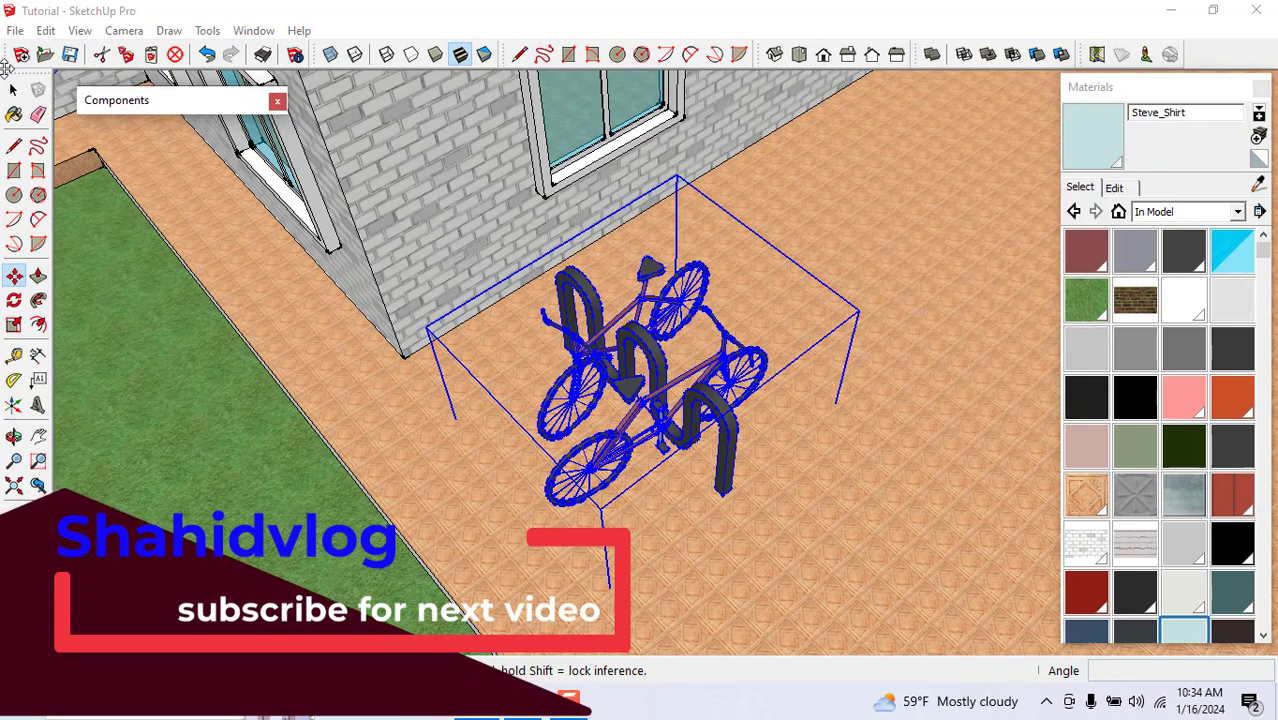
click(14, 91)
drag(242, 284, 244, 286)
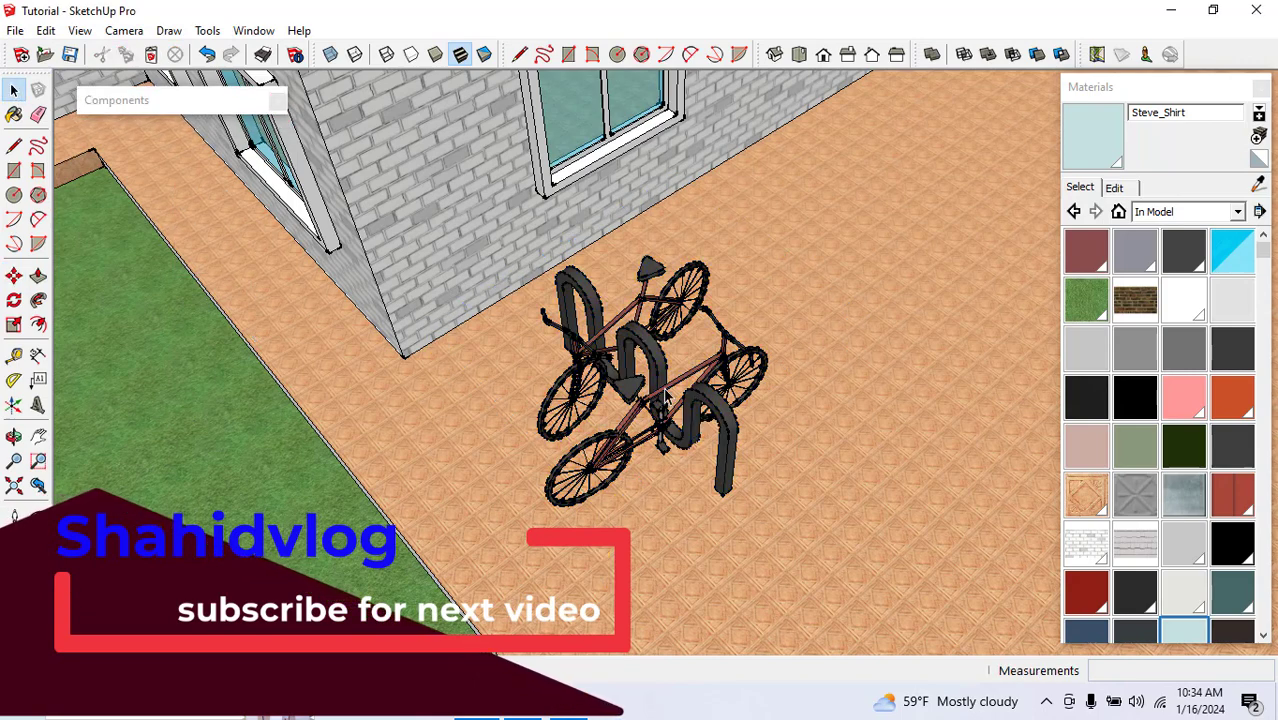
Rotate the bike rack a quarter turn on the terrace so its row of hoops runs parallel to the house wall
click(659, 368)
scroll(605, 298, up, 5)
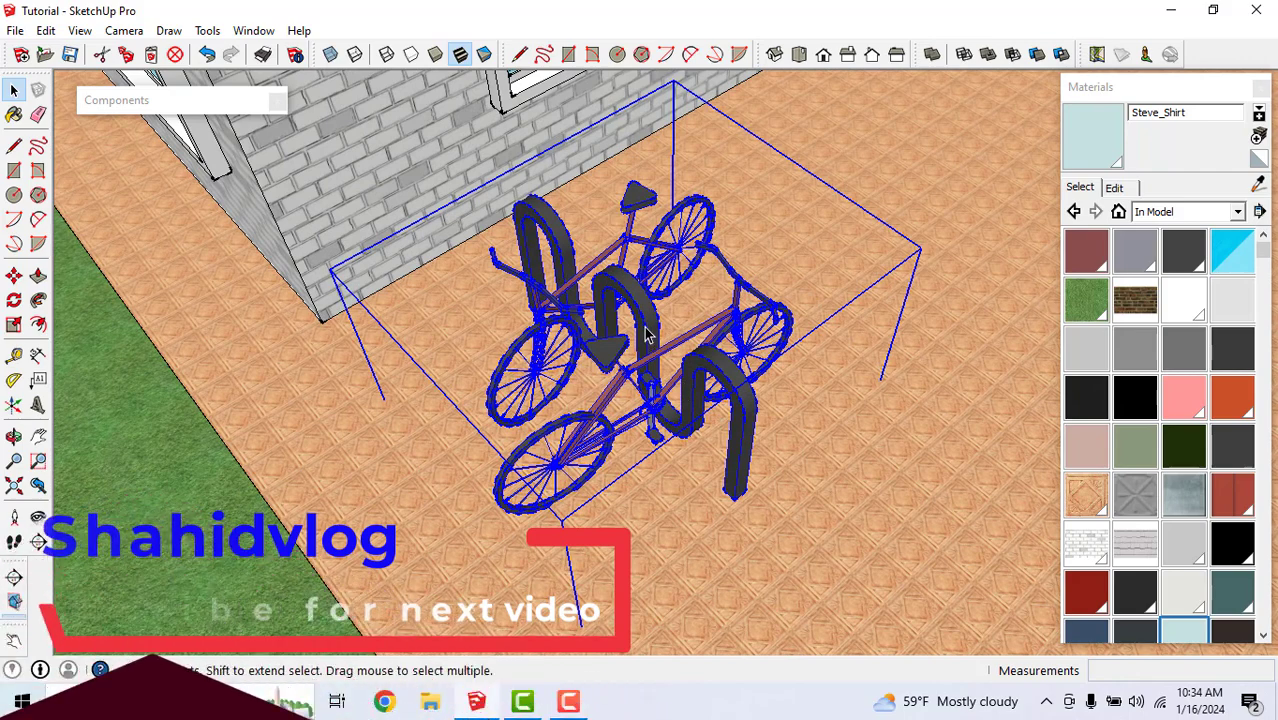
click(15, 305)
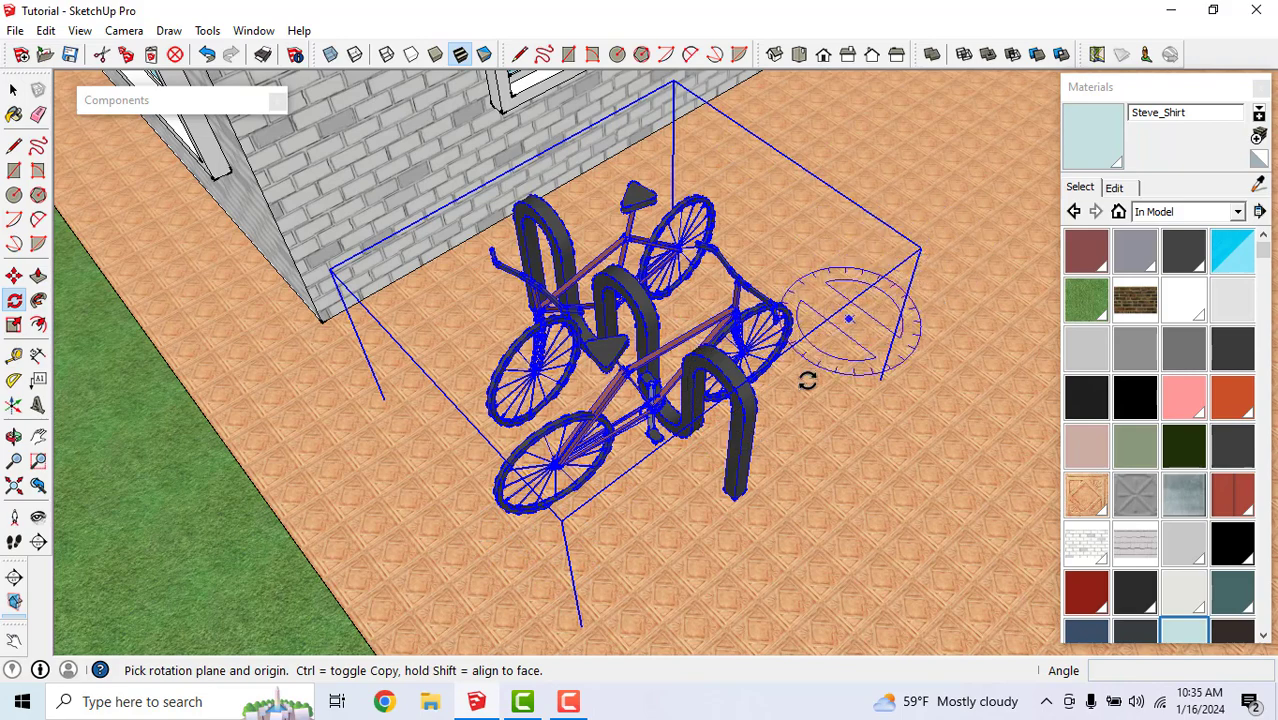
click(870, 449)
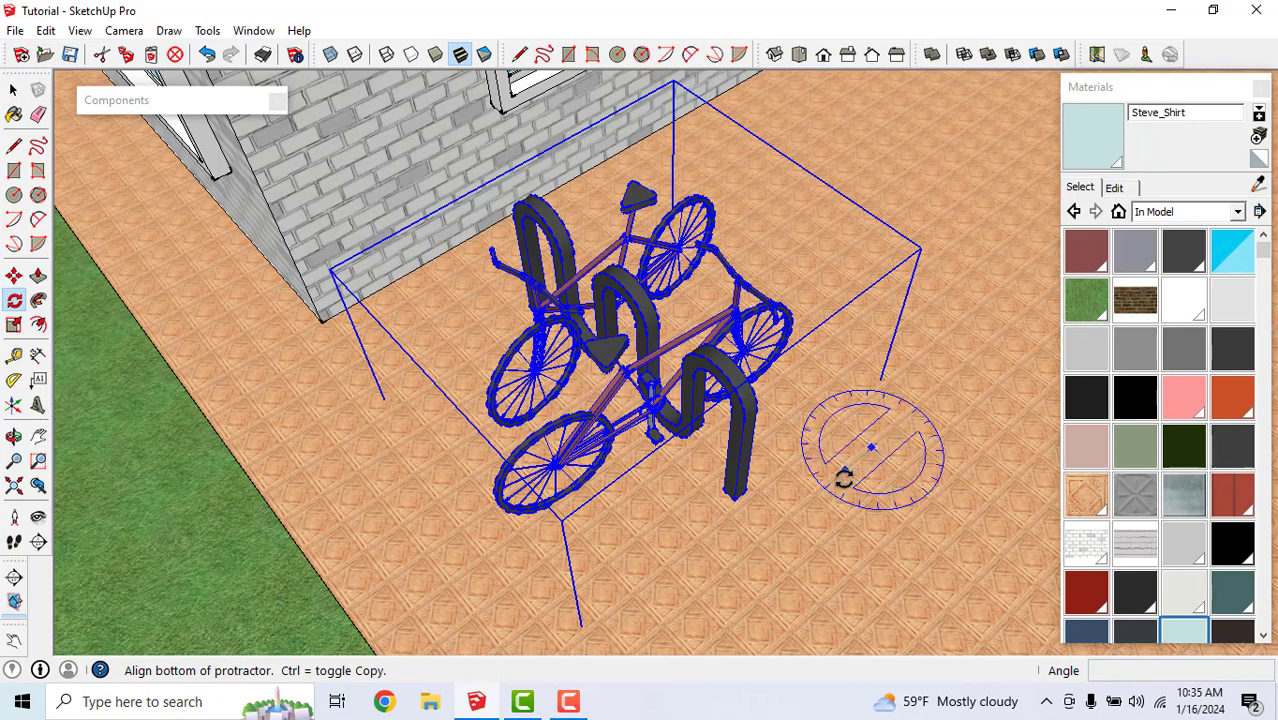
click(751, 540)
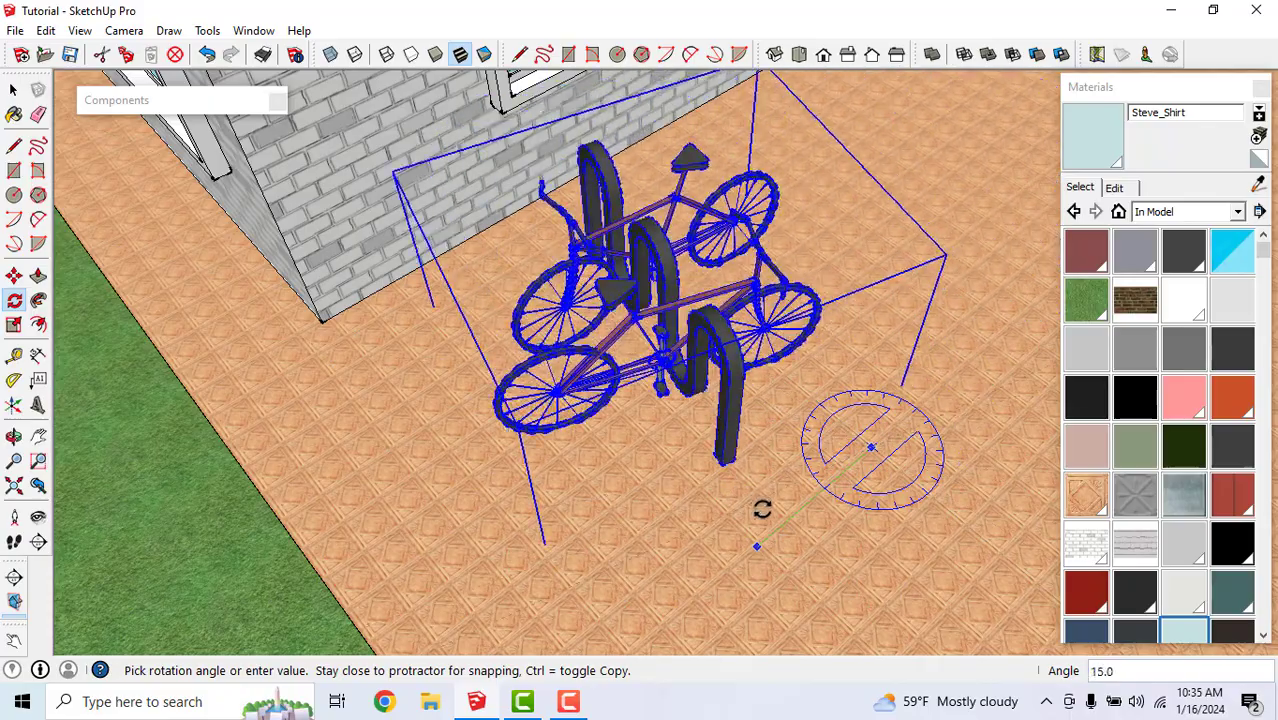
scroll(776, 529, up, 10)
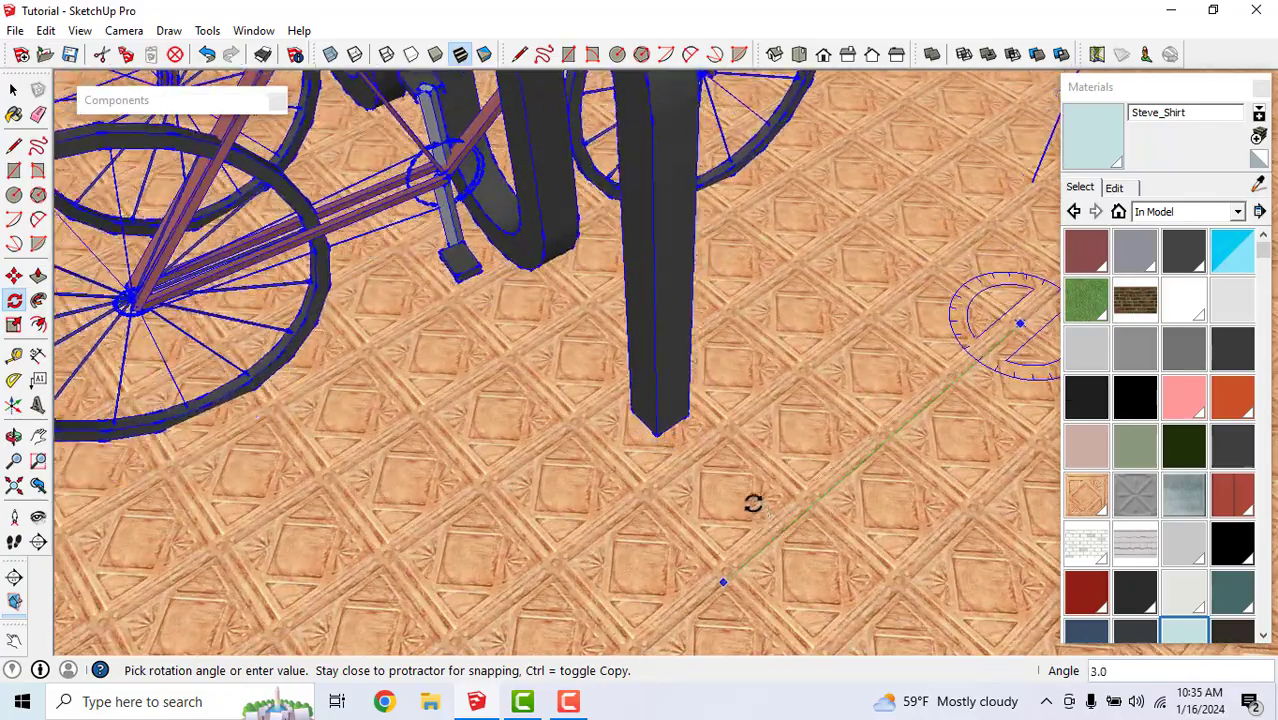
scroll(716, 371, down, 8)
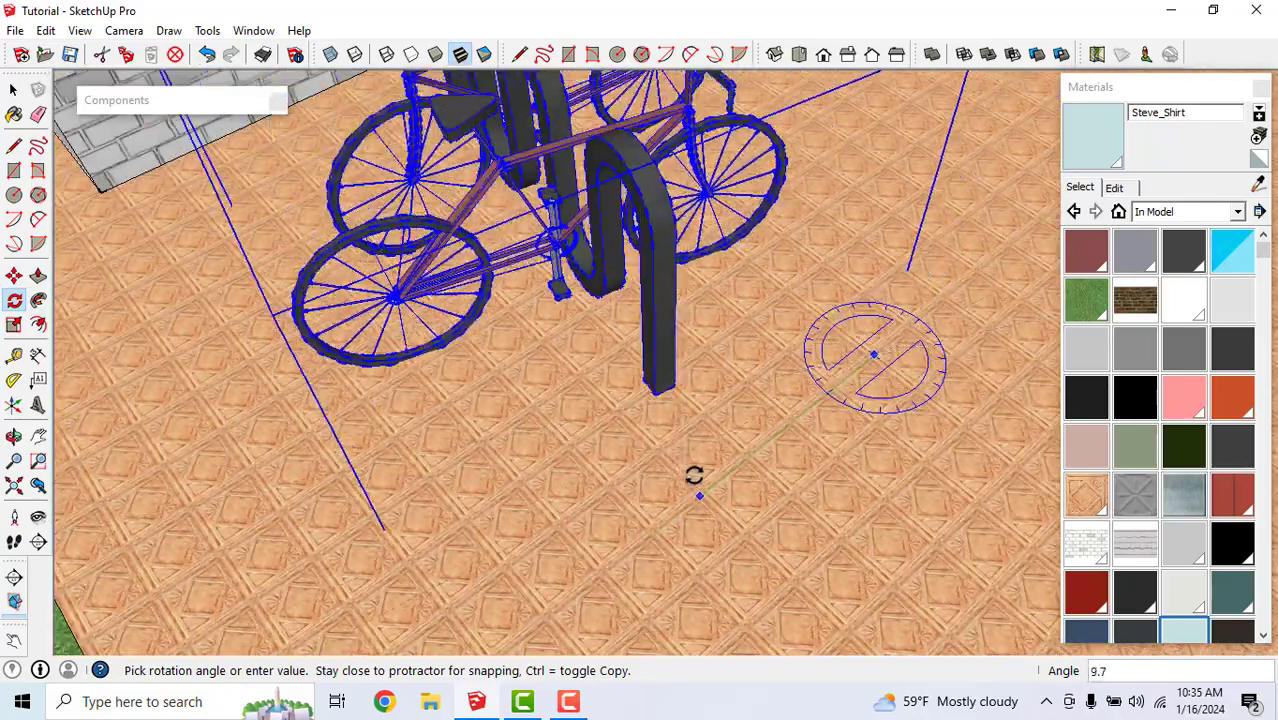
scroll(688, 470, down, 5)
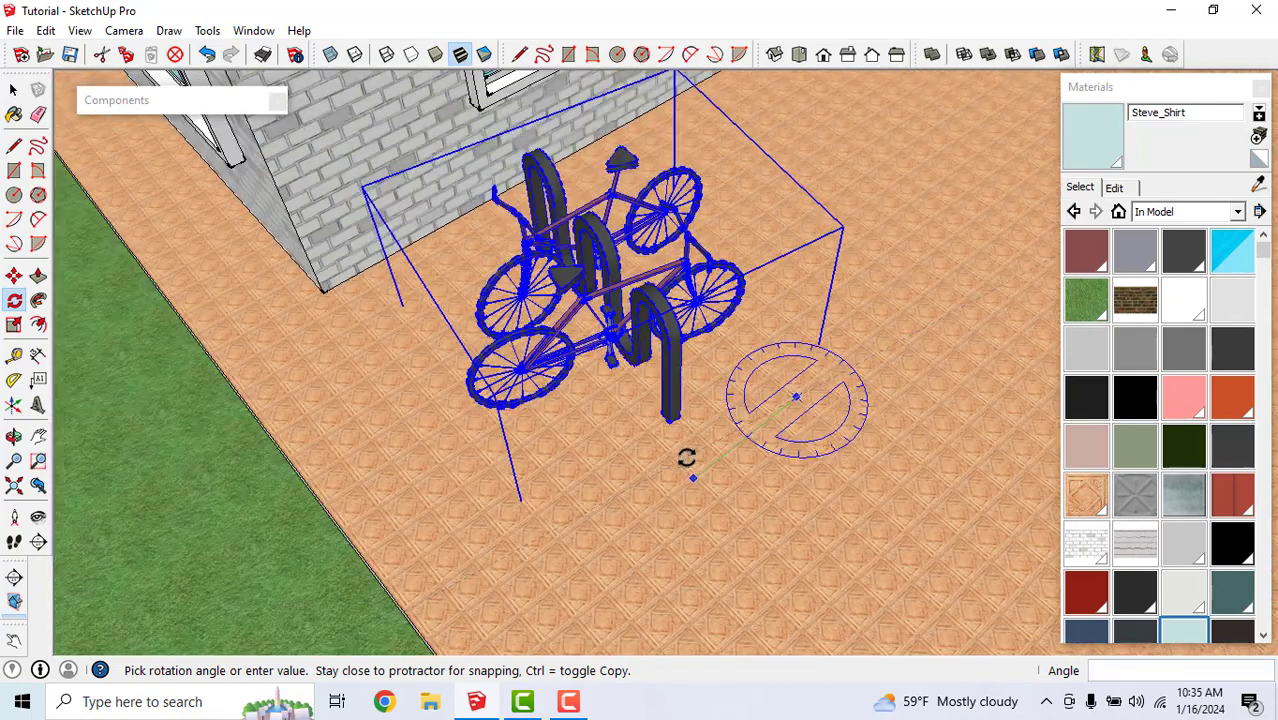
click(724, 336)
scroll(710, 468, down, 3)
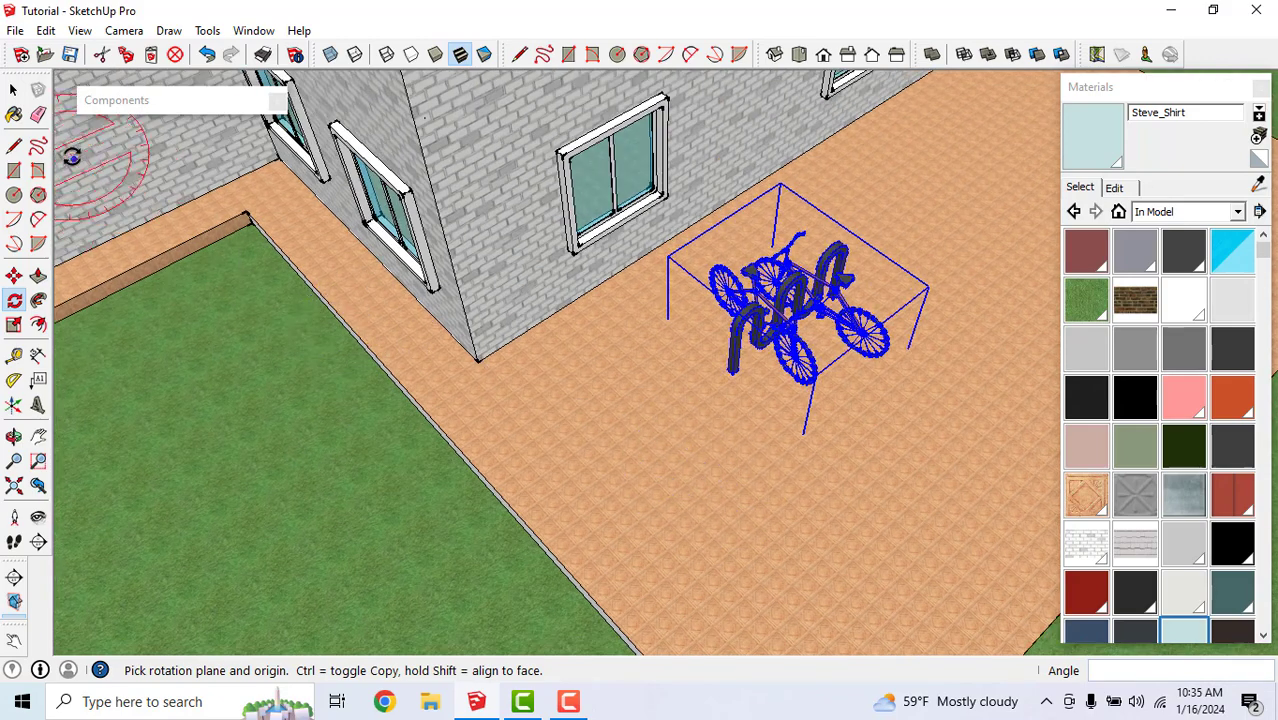
Move the bike rack about 1543 mm along the green axis and about 903 mm along the red axis, close to the wall
click(14, 90)
scroll(536, 348, down, 3)
scroll(540, 350, up, 6)
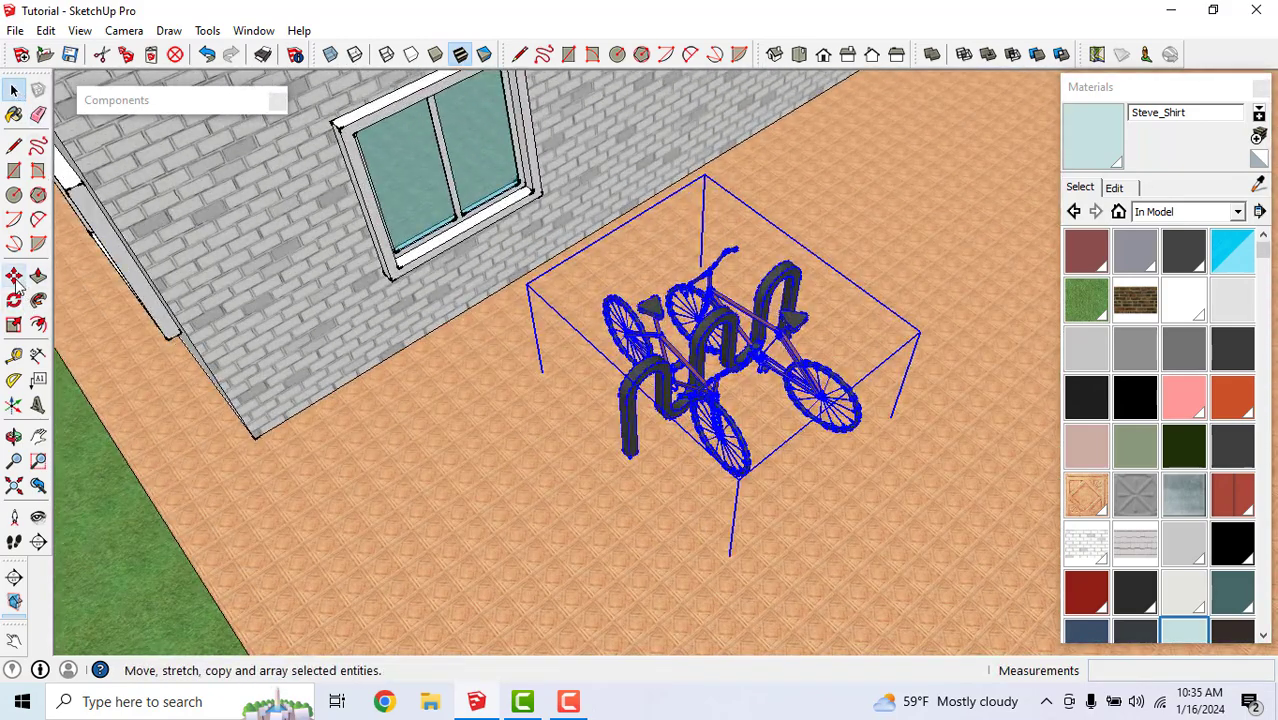
click(723, 318)
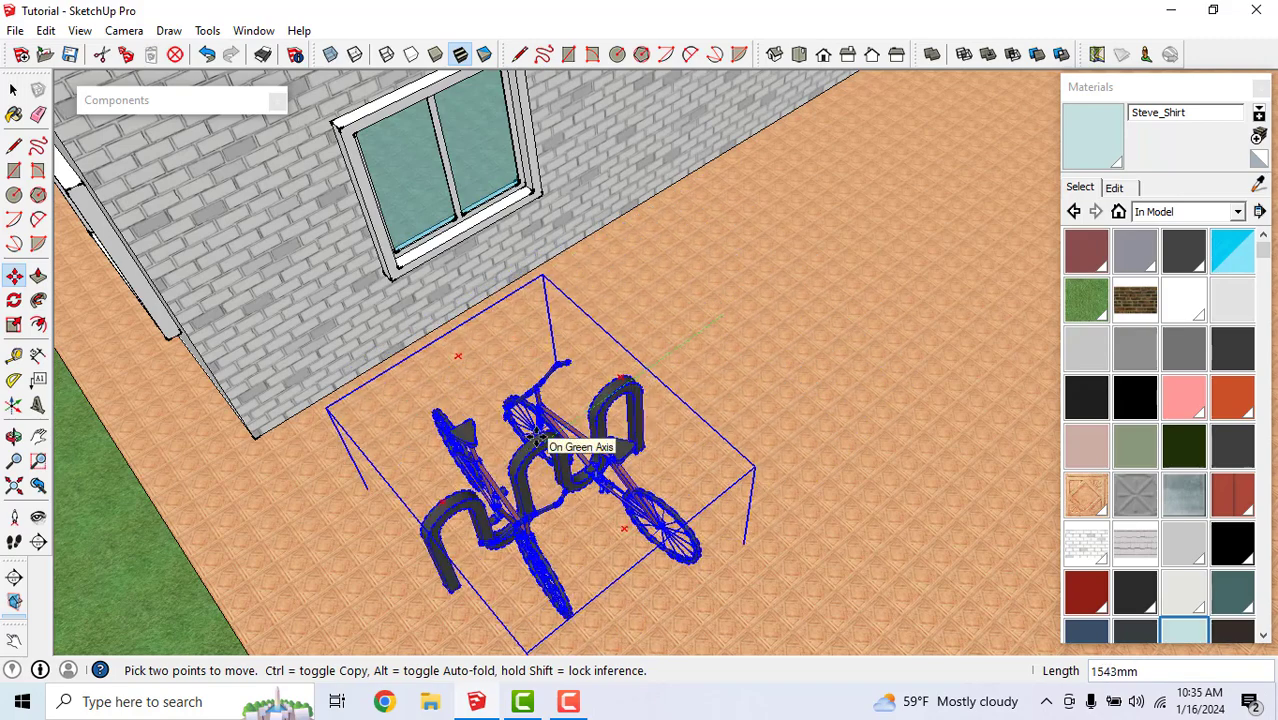
click(536, 437)
click(543, 443)
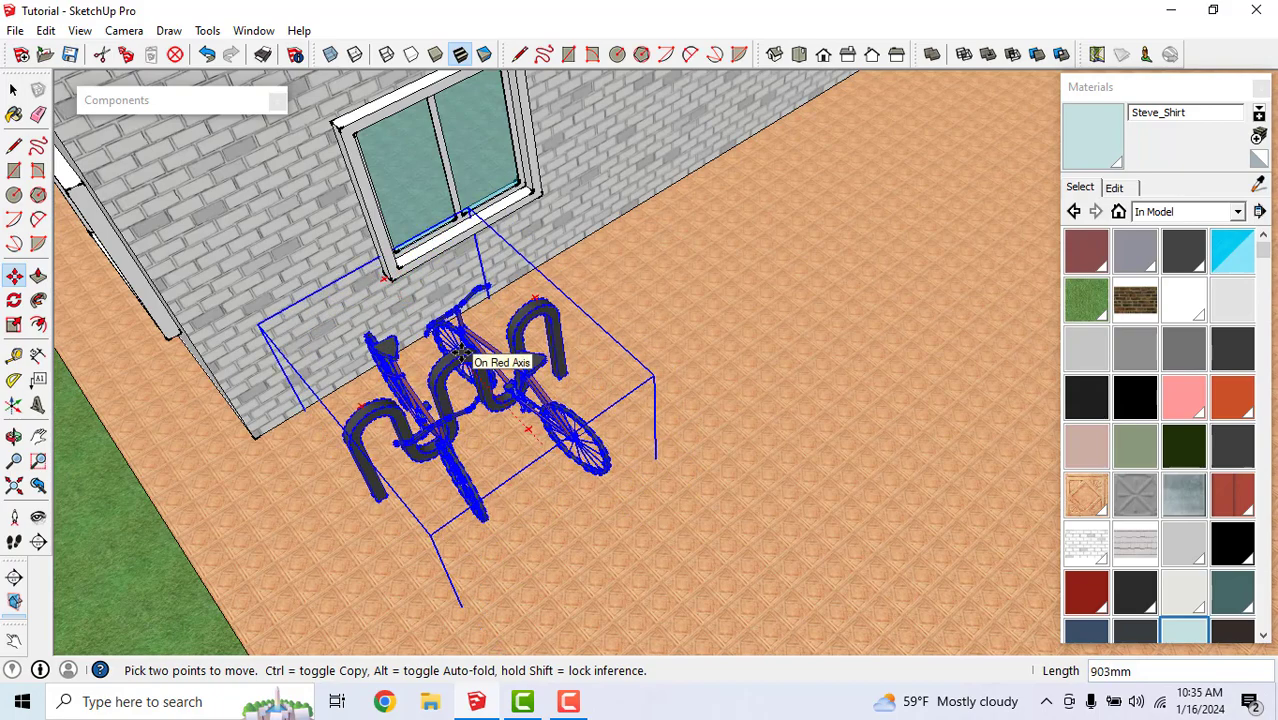
scroll(462, 355, down, 6)
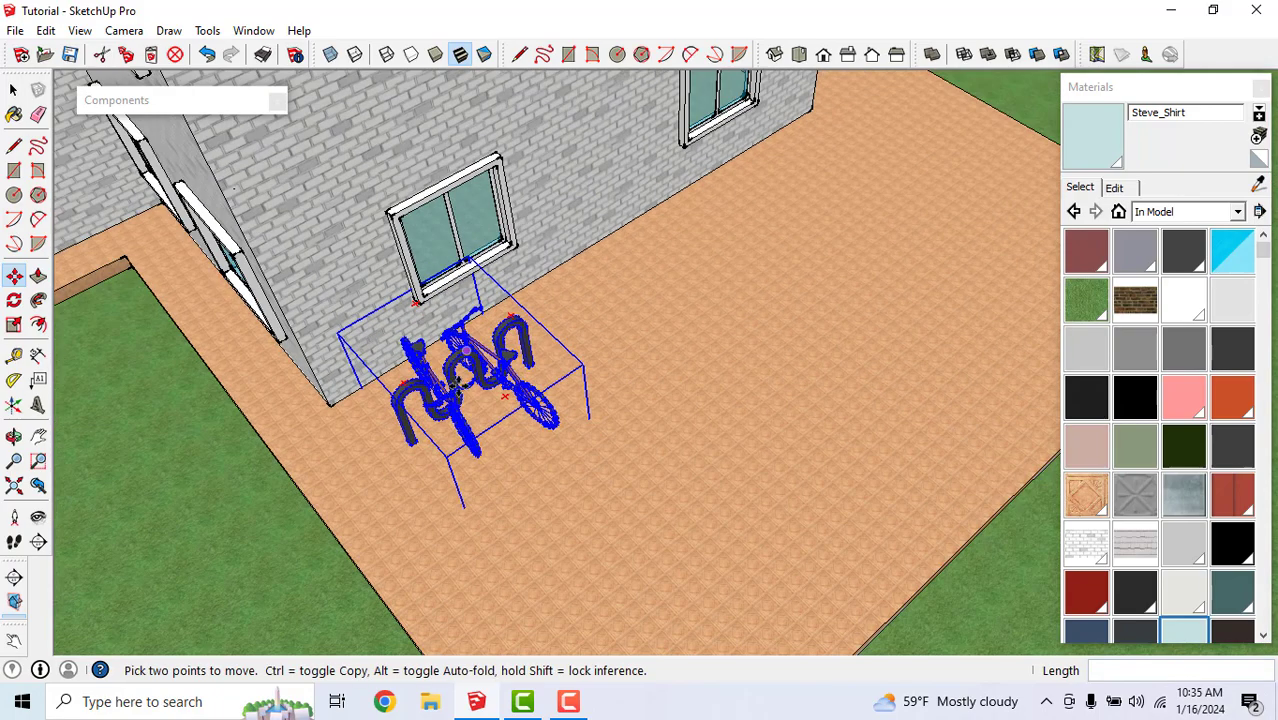
middle_drag(462, 355, 716, 311)
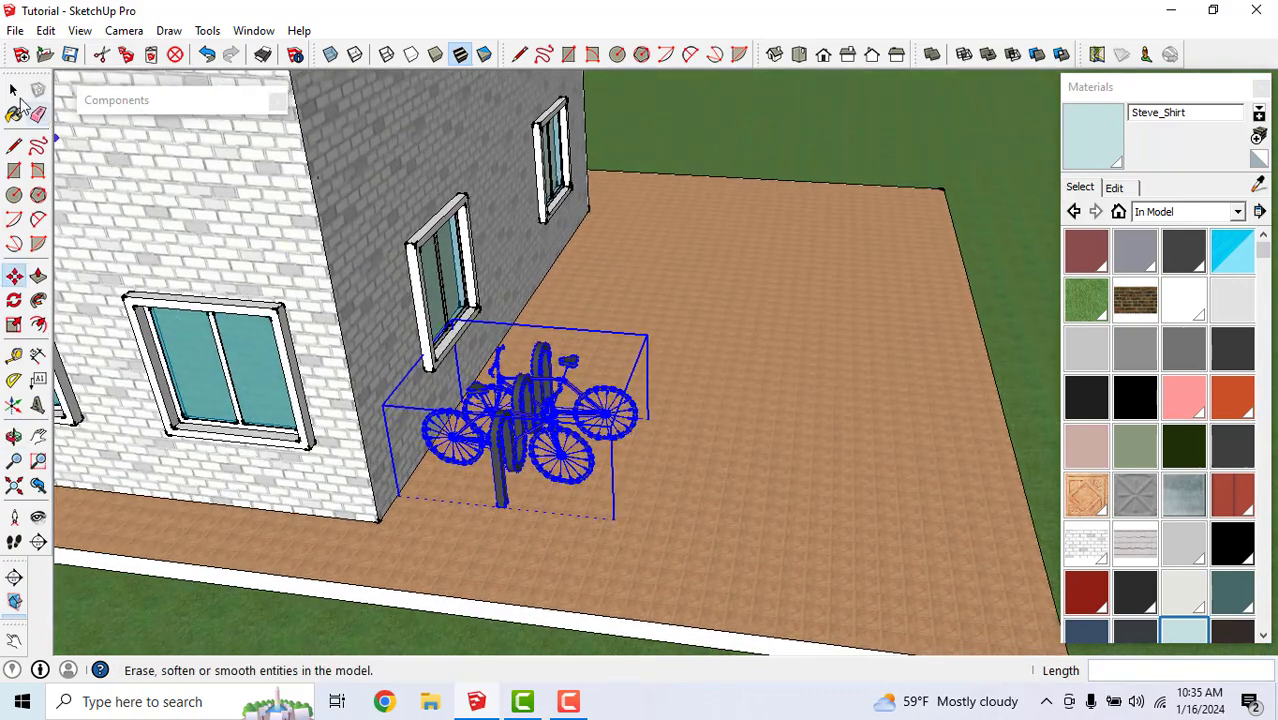
Deselect the bike rack and examine its position against the wall and window from close up and from afar
click(14, 90)
drag(672, 275, 693, 312)
scroll(750, 454, down, 4)
middle_drag(750, 454, 628, 325)
scroll(693, 456, up, 3)
scroll(695, 460, up, 3)
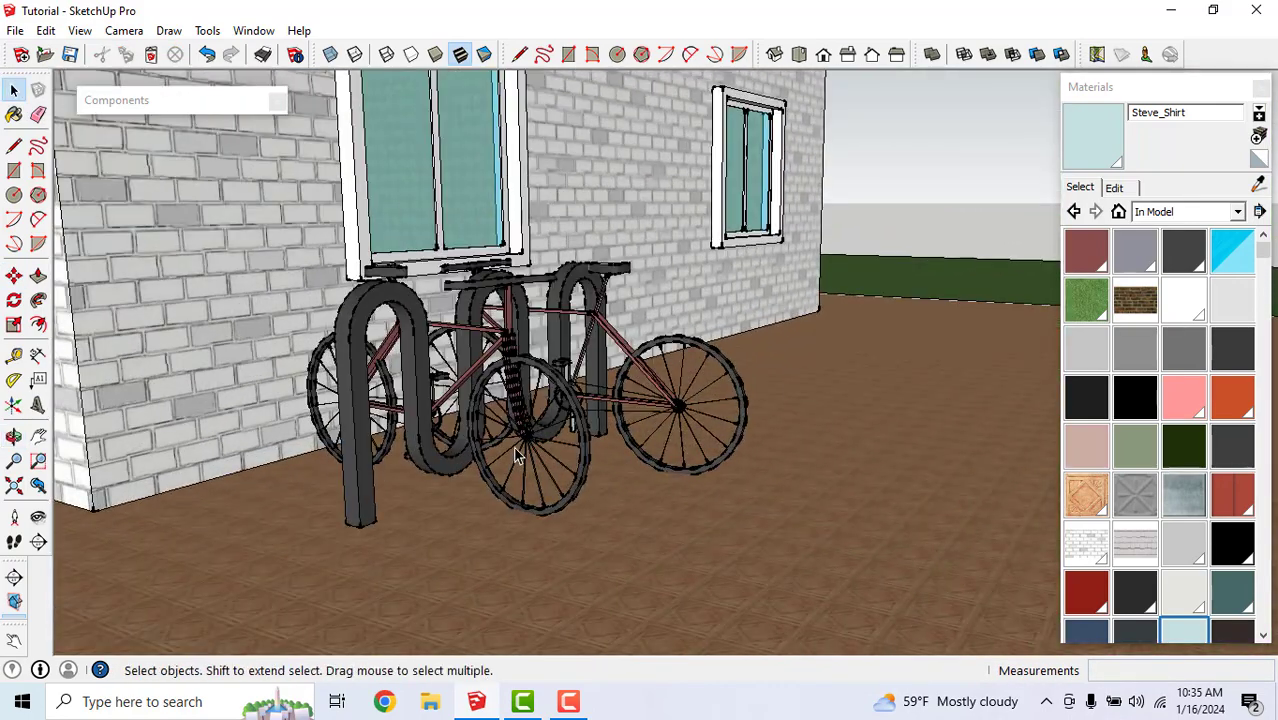
scroll(515, 455, up, 3)
middle_drag(480, 405, 467, 478)
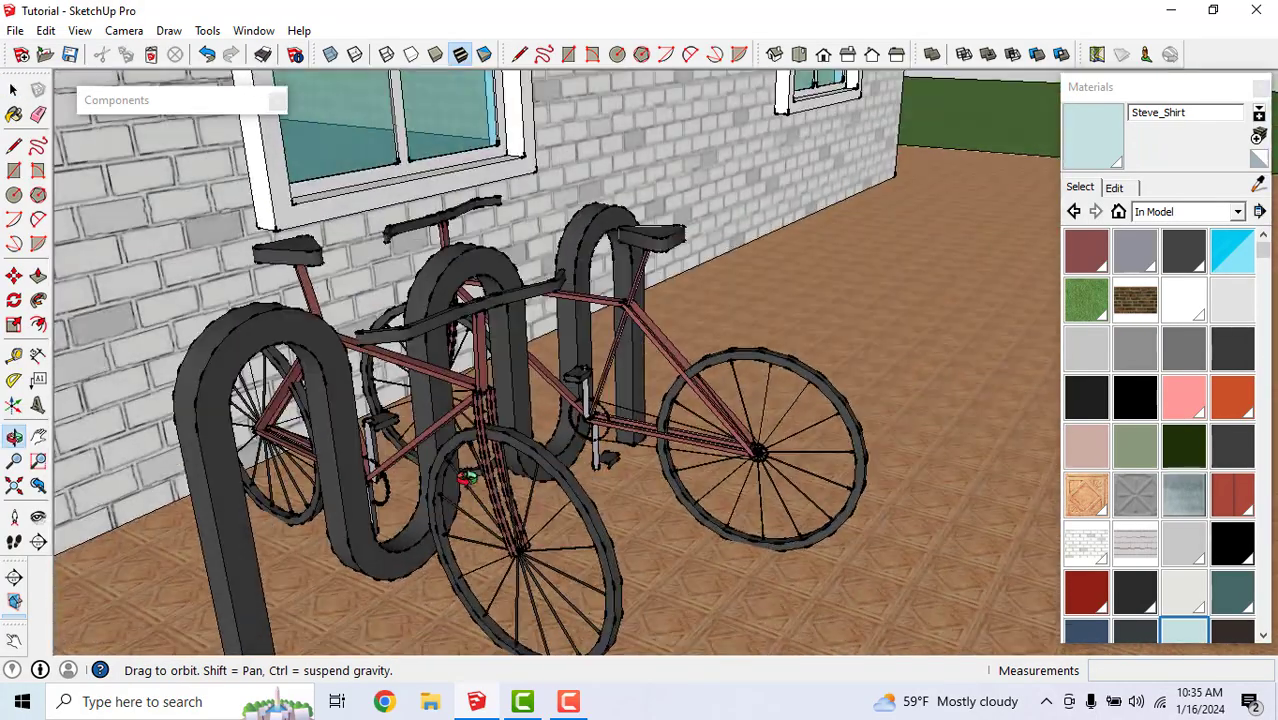
scroll(488, 390, down, 8)
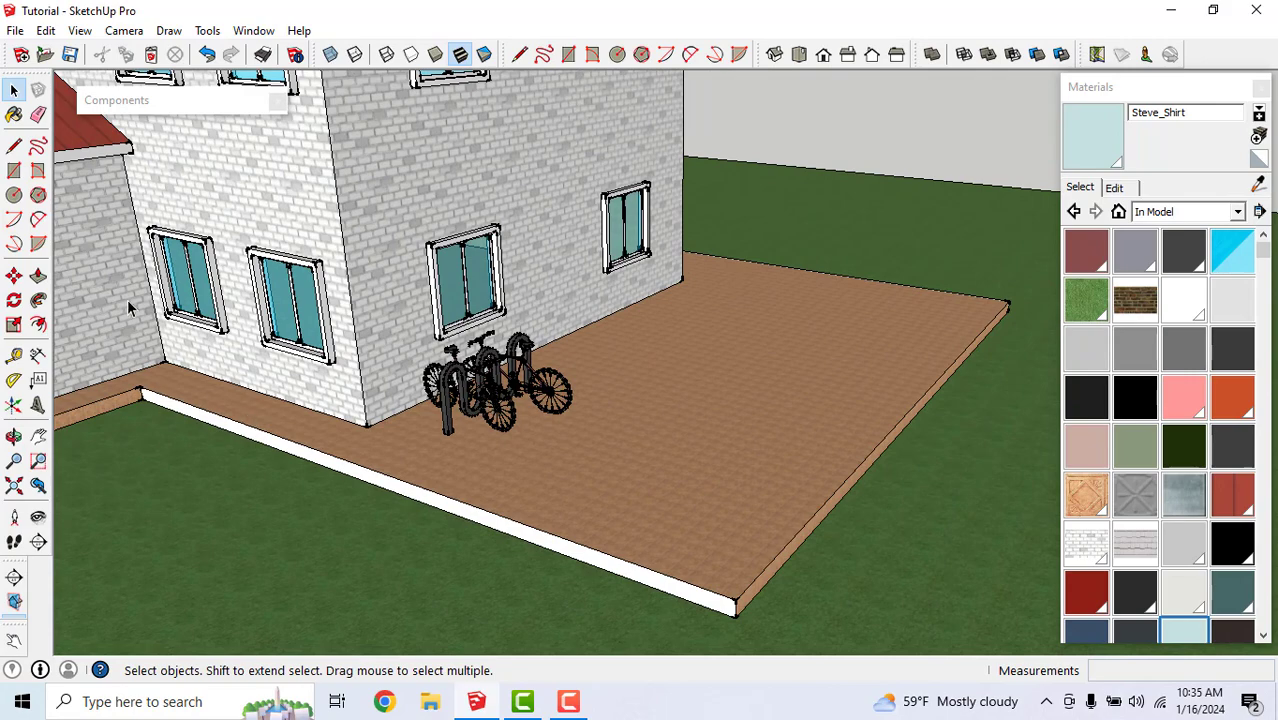
Browse the component collection to Picnic Table and place it on the far end of the tiled terrace
click(141, 101)
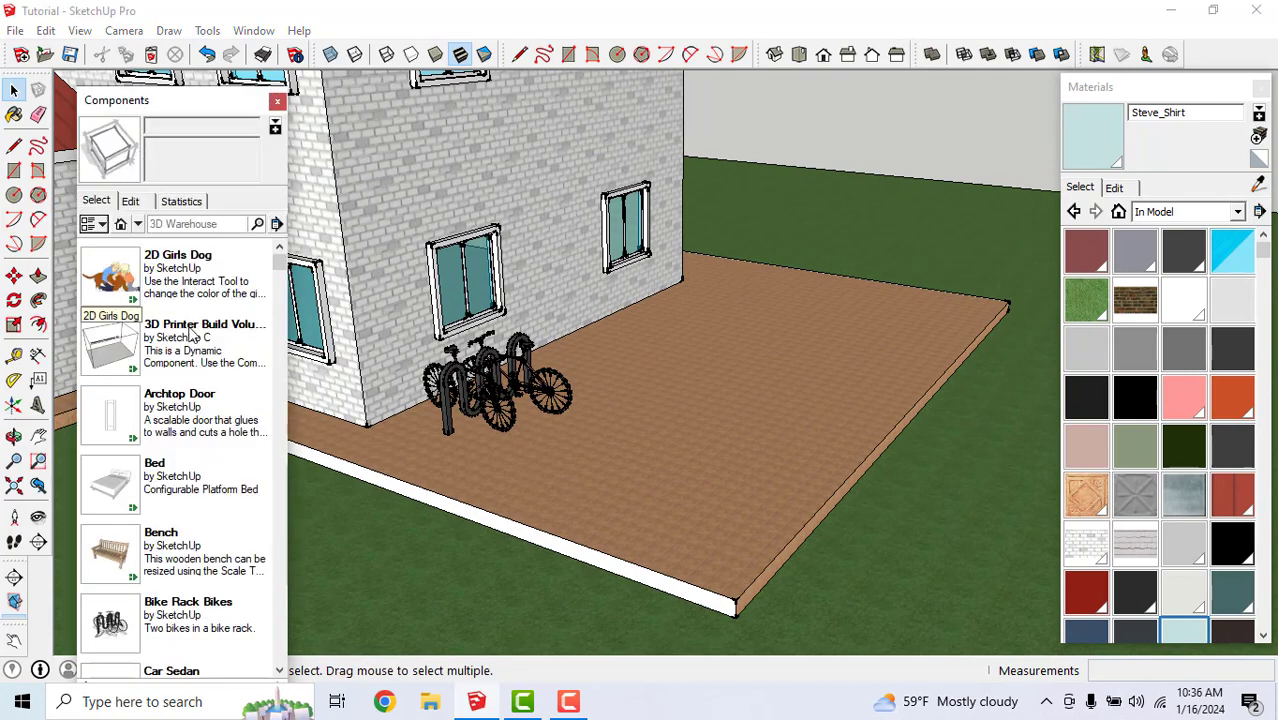
drag(283, 270, 253, 443)
scroll(253, 448, down, 3)
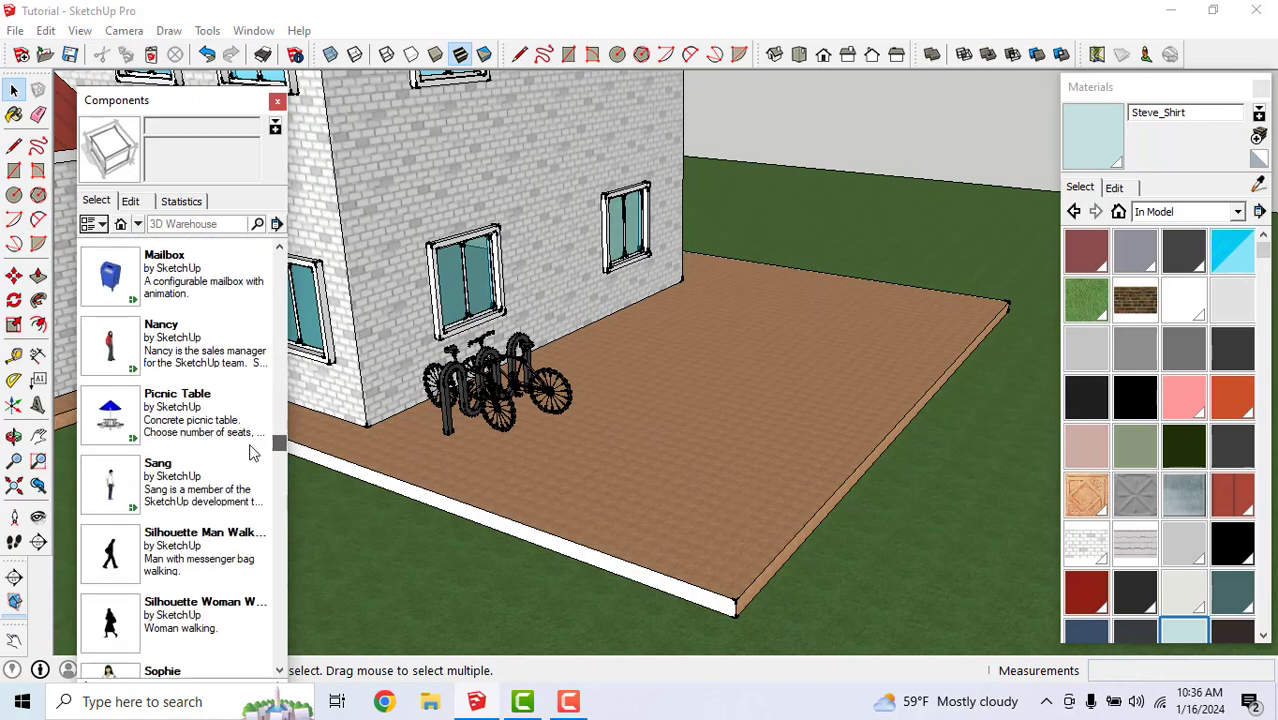
click(118, 418)
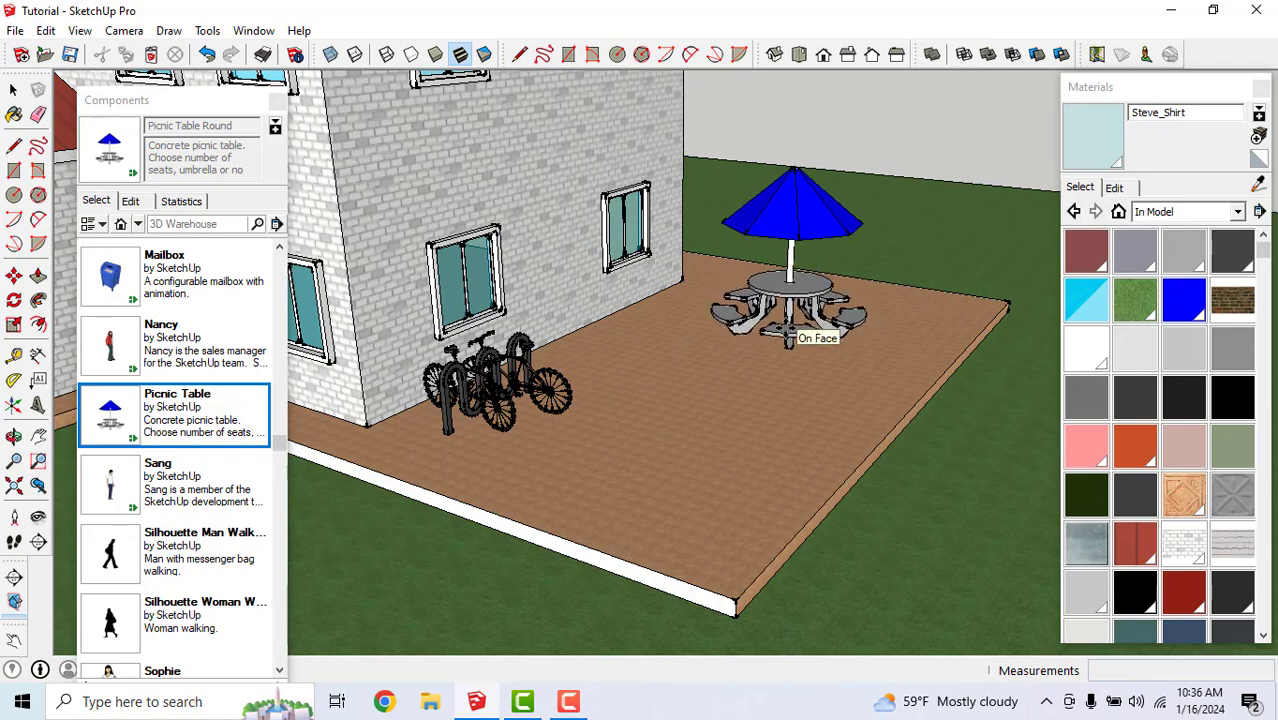
click(790, 338)
Examine the picnic table's placement on the terrace from above and up close
middle_drag(790, 338, 822, 458)
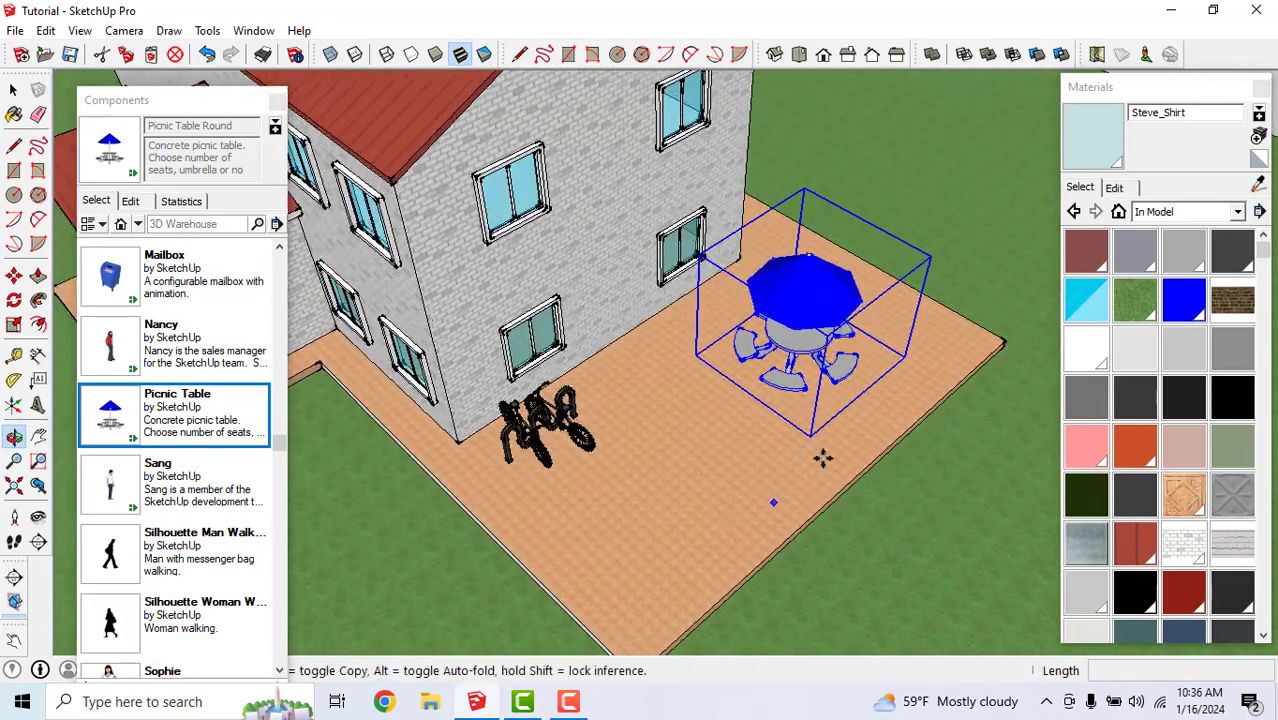
scroll(864, 372, down, 2)
middle_drag(864, 374, 818, 312)
scroll(797, 367, up, 3)
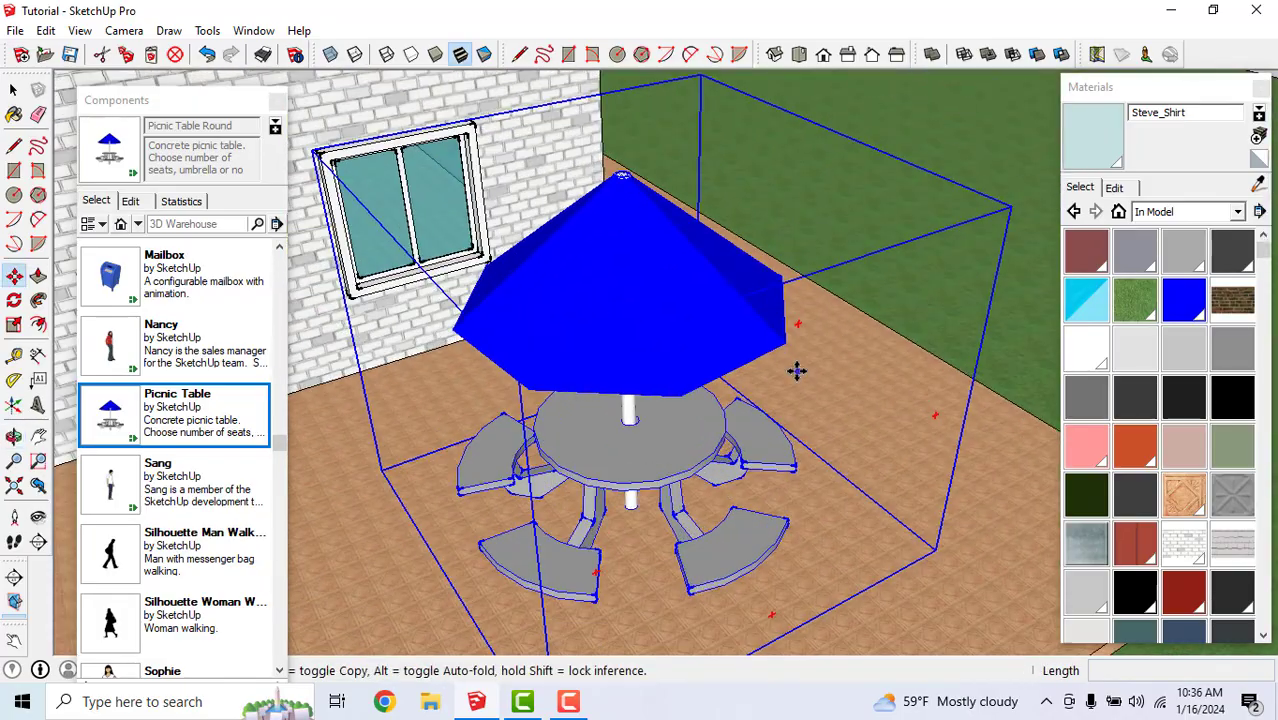
scroll(810, 376, down, 2)
middle_drag(822, 385, 776, 365)
key(m)
scroll(700, 376, up, 4)
scroll(760, 375, down, 3)
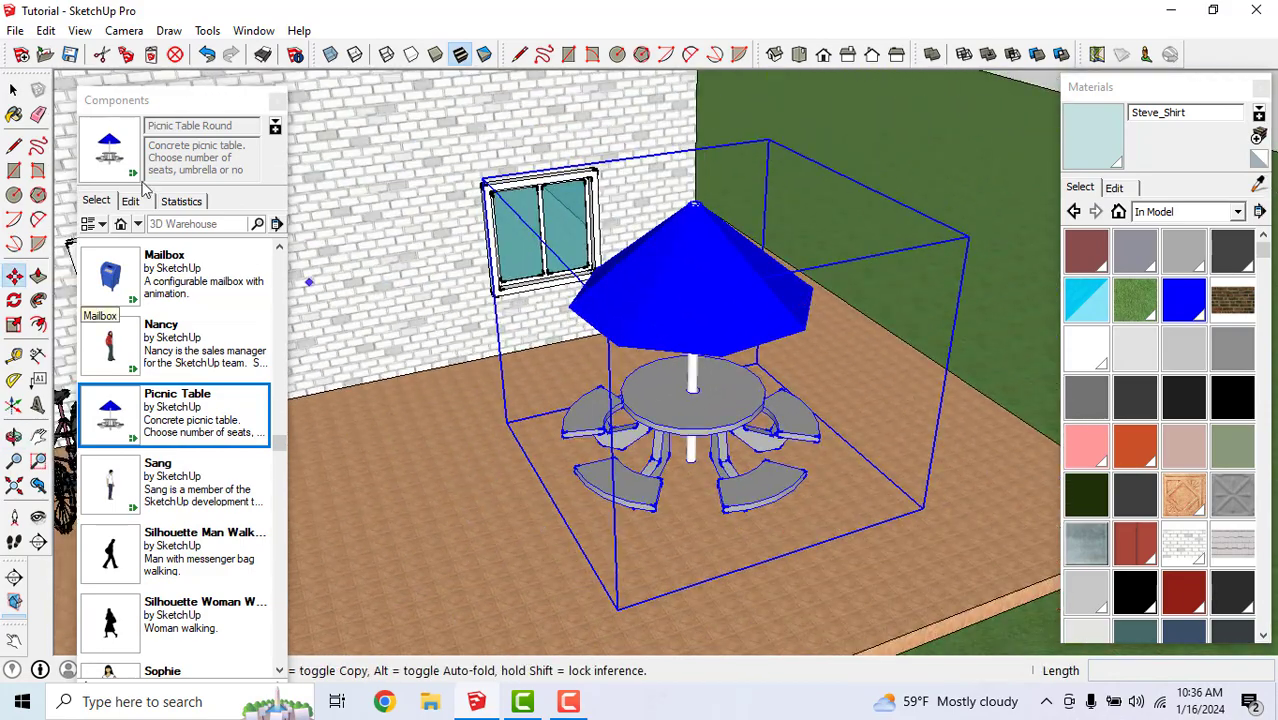
Collapse the Components window to clear the view of the picnic table and bike rack
click(14, 90)
click(160, 102)
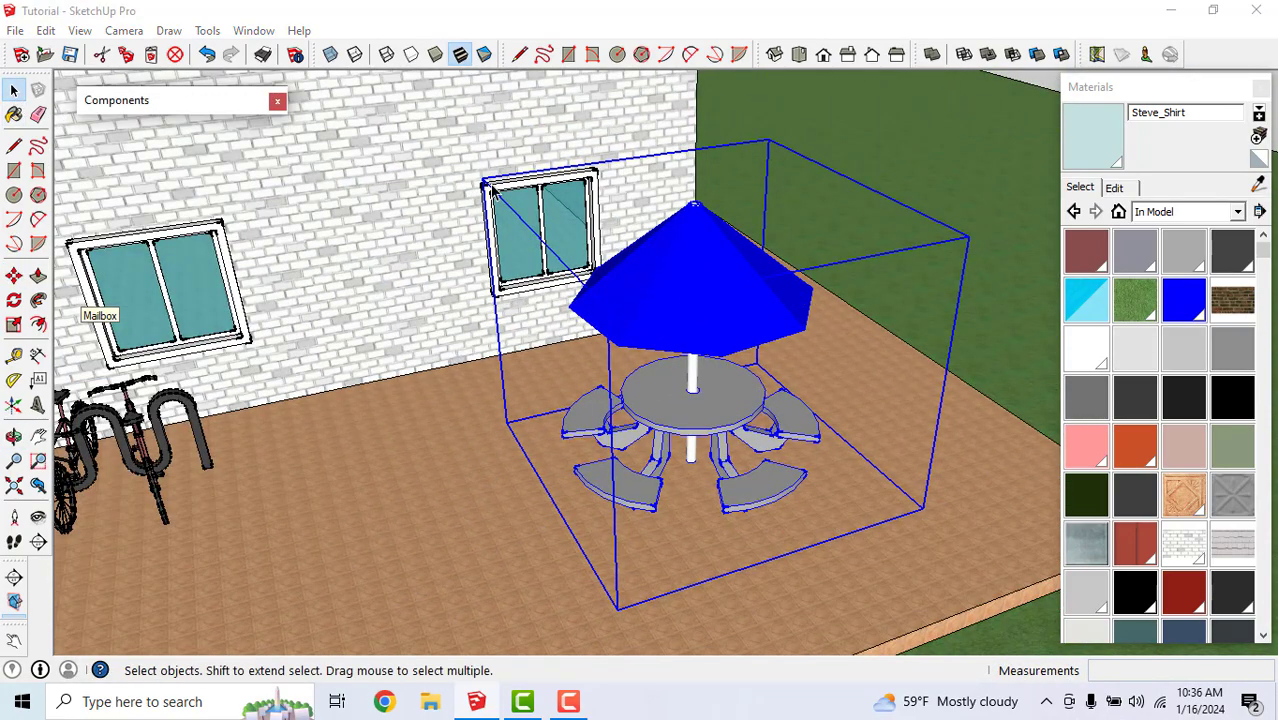
scroll(759, 364, down, 4)
scroll(726, 356, up, 5)
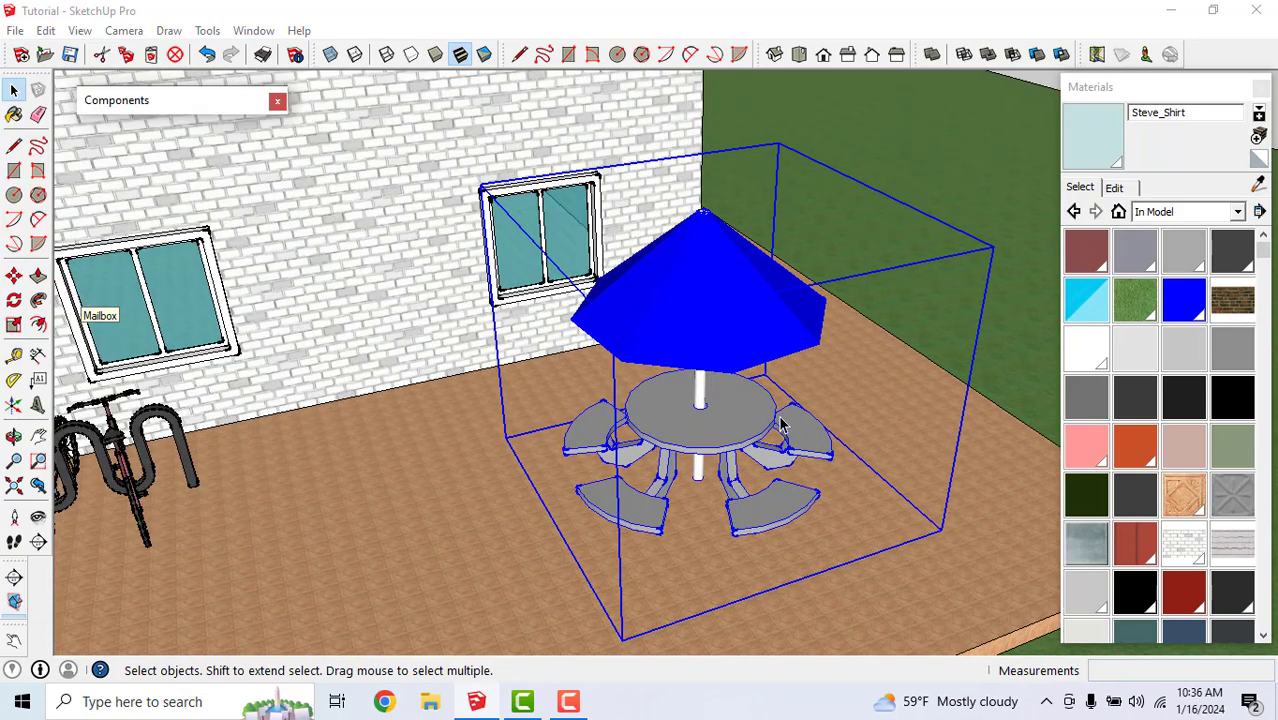
scroll(779, 415, down, 5)
scroll(790, 446, up, 5)
scroll(727, 356, down, 5)
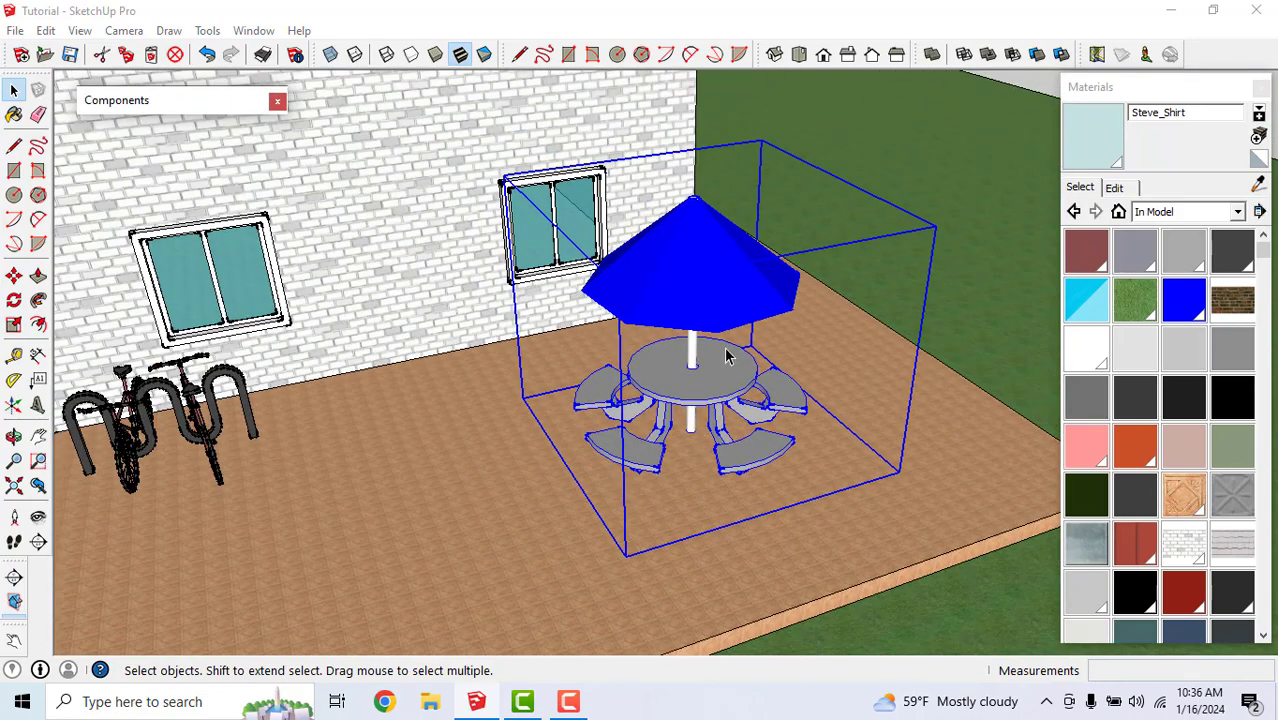
middle_drag(698, 434, 686, 400)
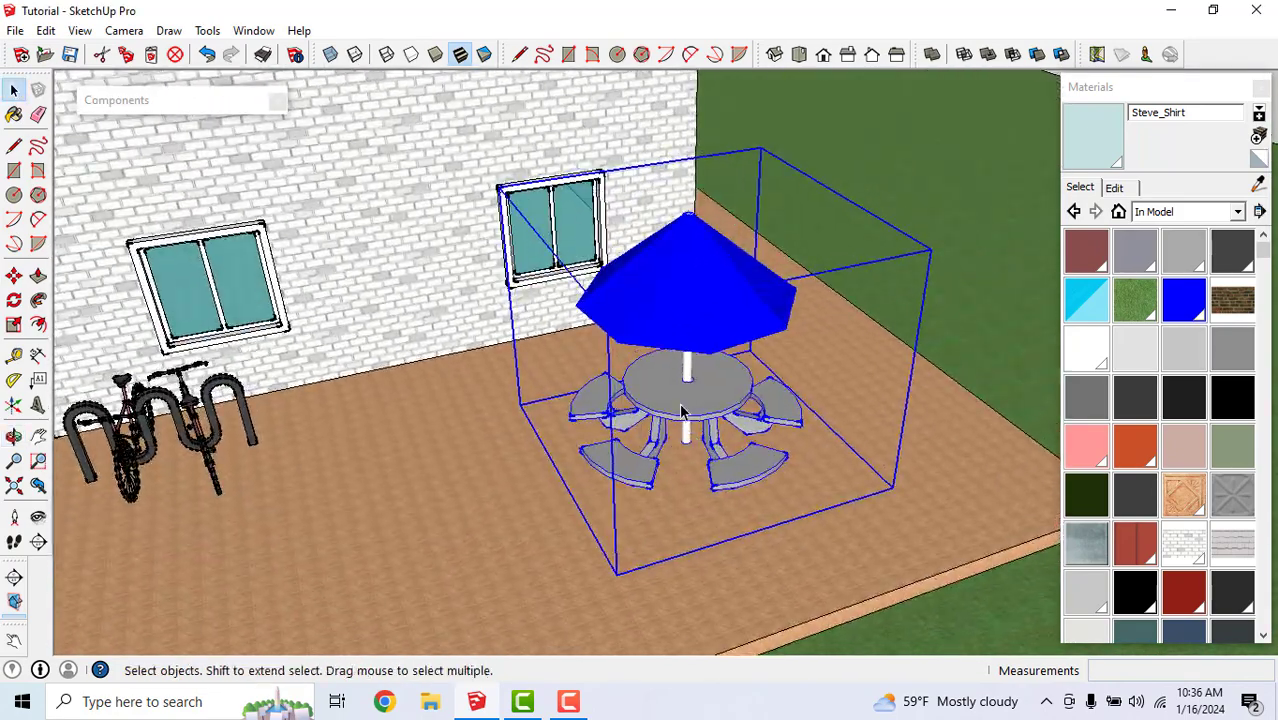
click(1008, 382)
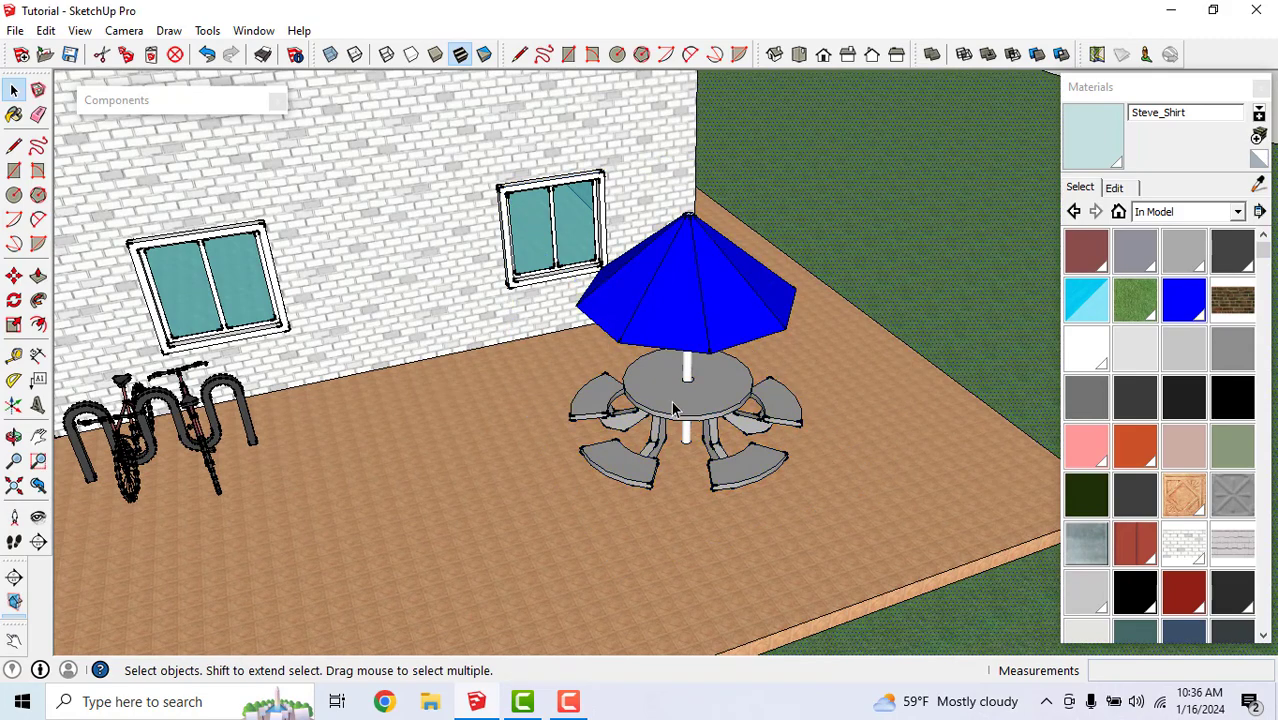
click(674, 408)
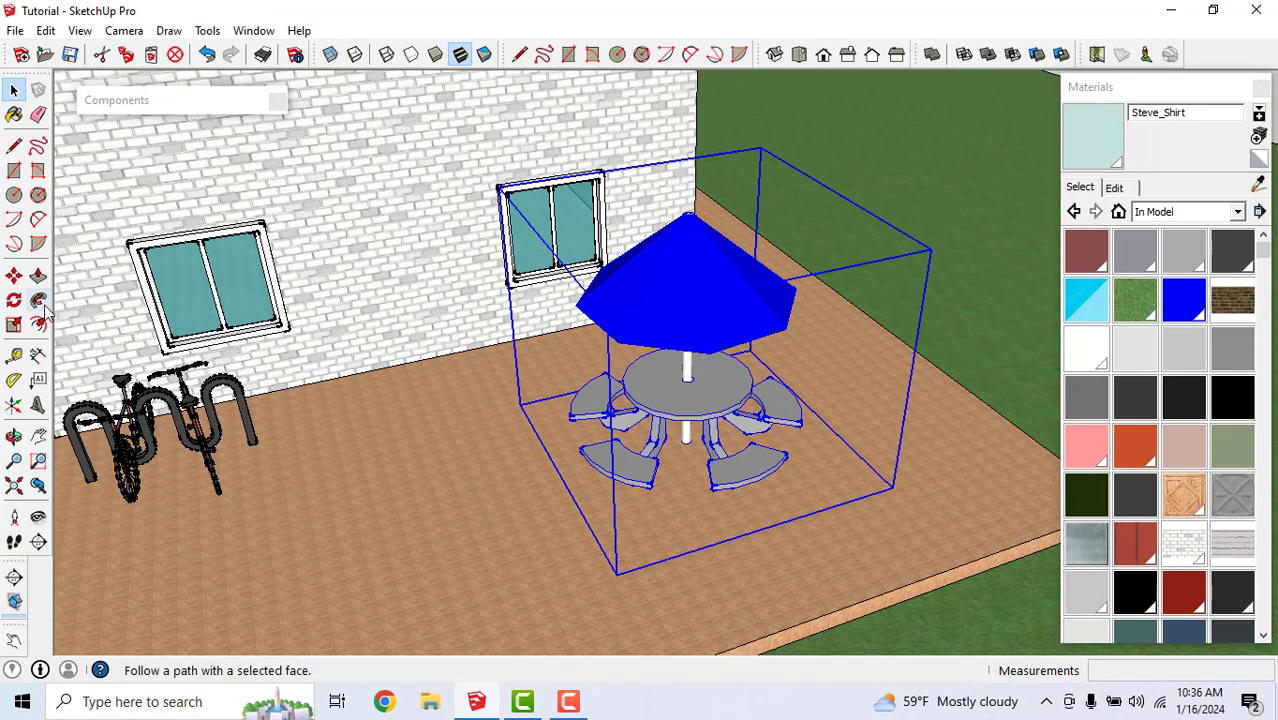
click(14, 325)
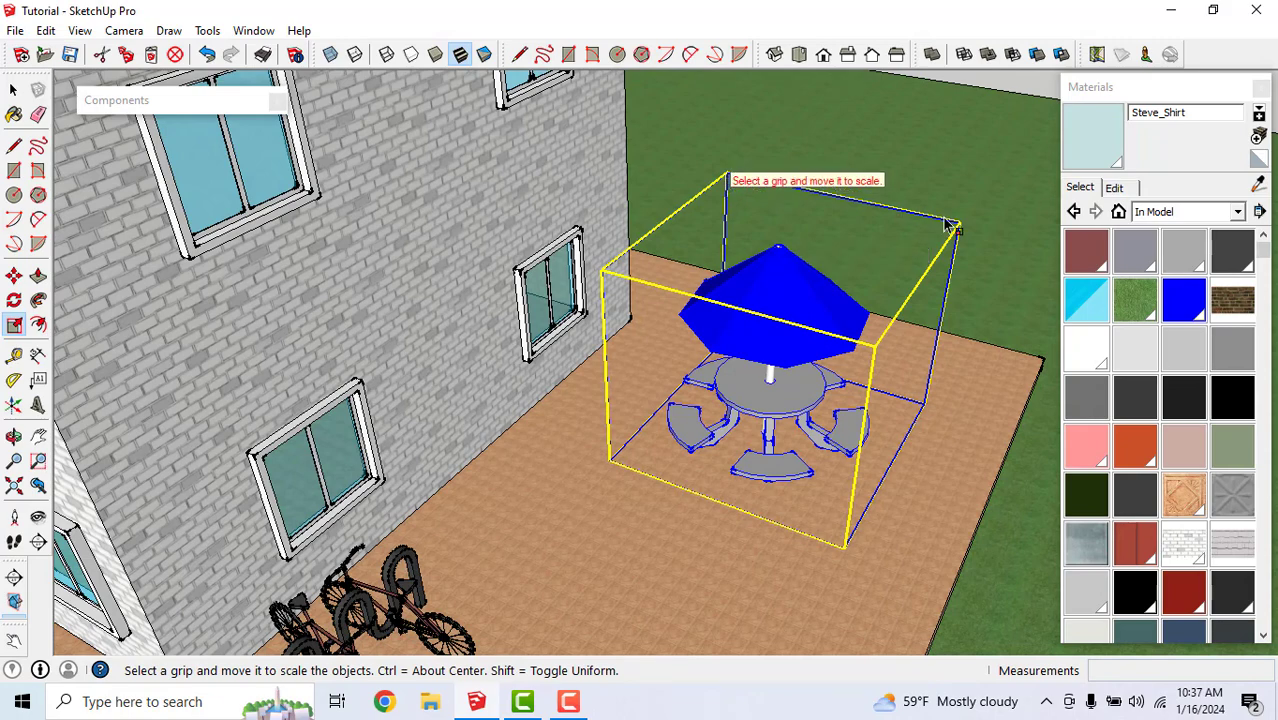
click(472, 246)
click(14, 90)
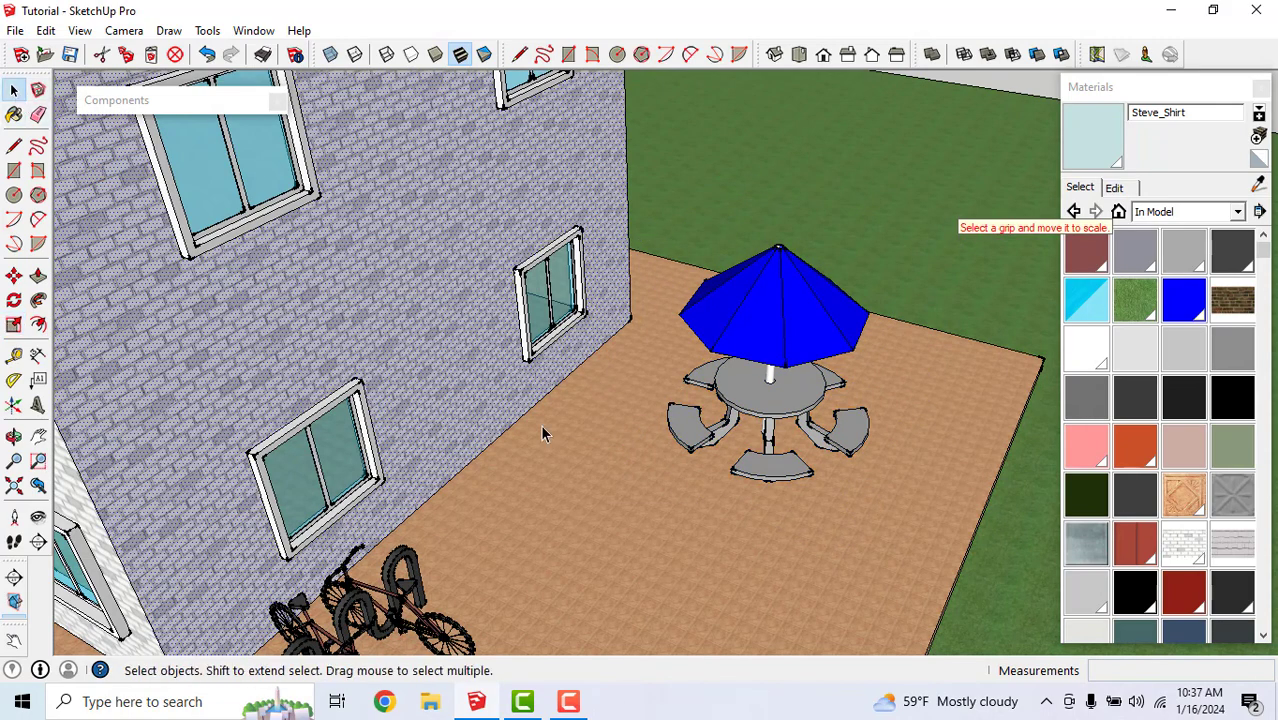
Try to enlarge the bike rack uniformly from its outer upper corner to about 1.21 times its size
click(404, 588)
scroll(603, 405, down, 4)
scroll(445, 565, up, 3)
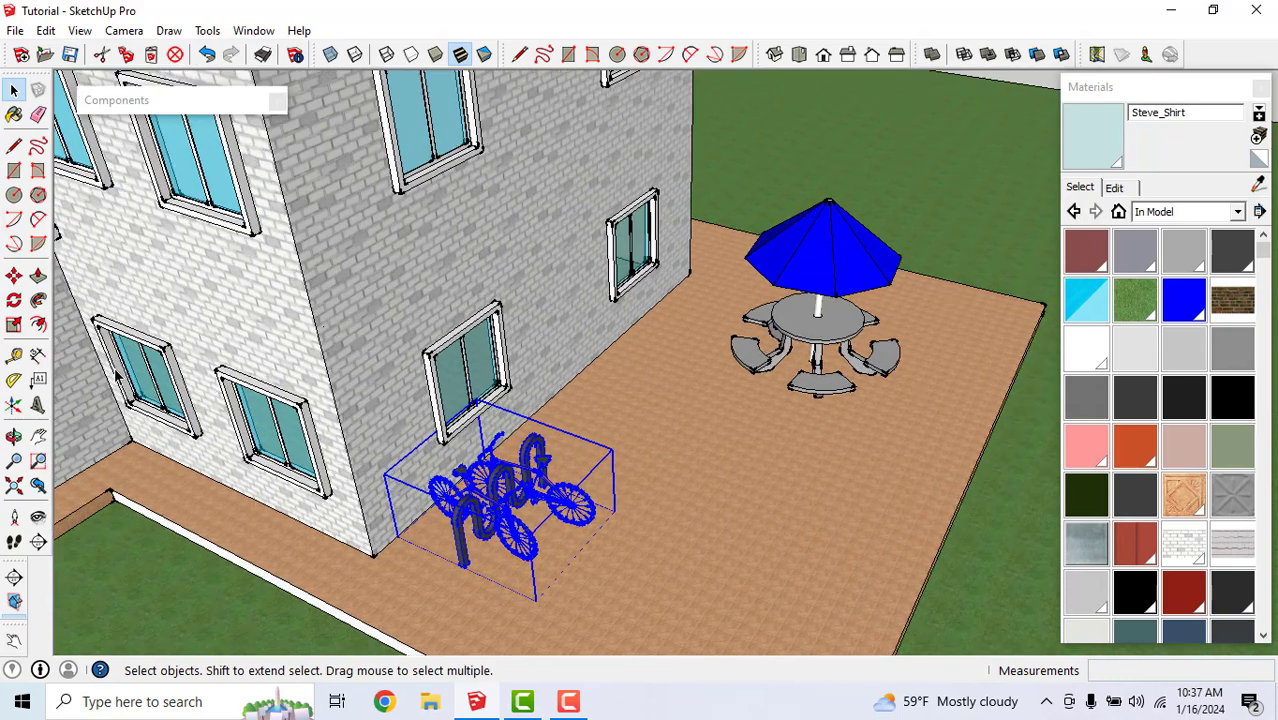
click(14, 325)
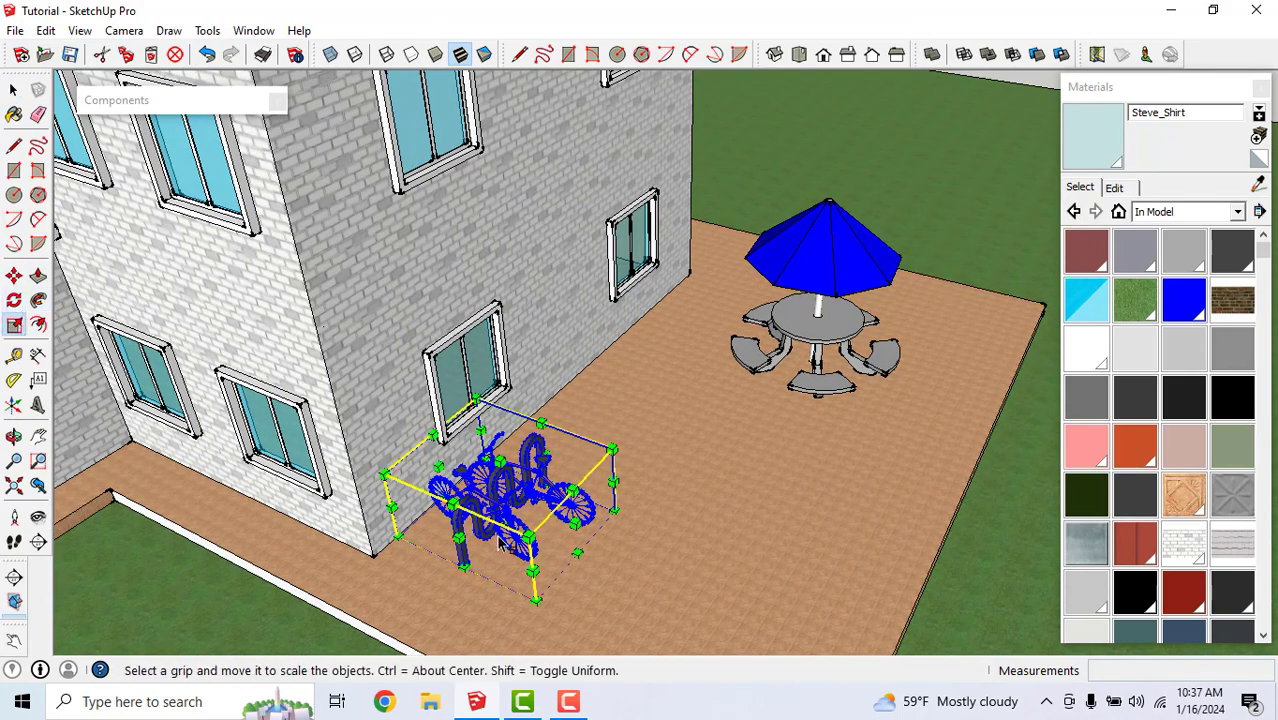
scroll(548, 523, up, 3)
scroll(568, 550, down, 5)
scroll(616, 452, up, 6)
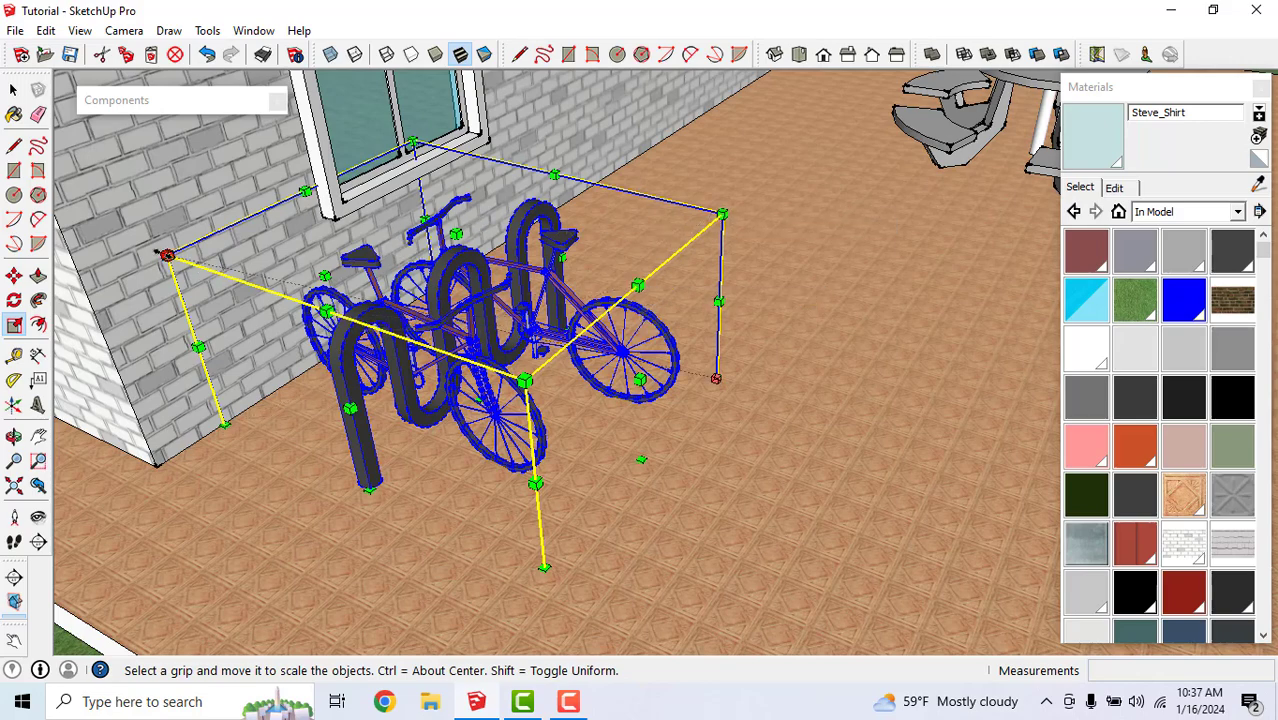
scroll(680, 318, down, 3)
scroll(592, 350, down, 4)
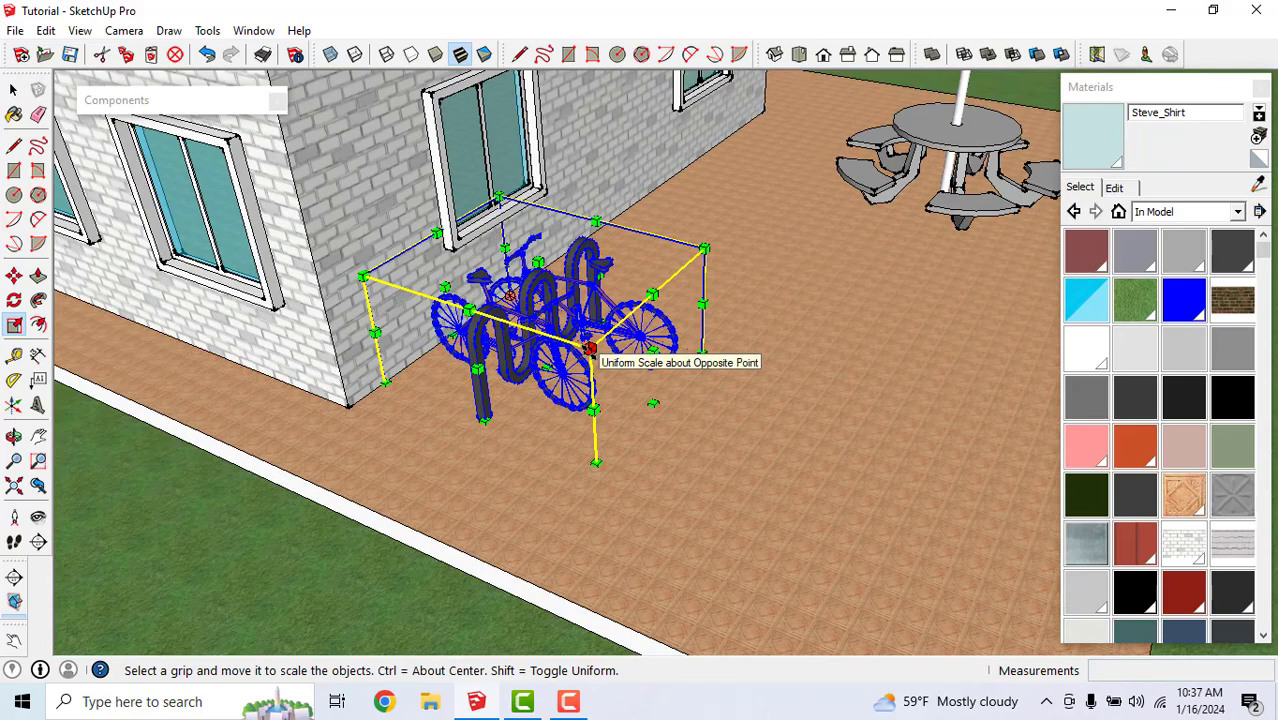
middle_drag(595, 355, 716, 440)
key(s)
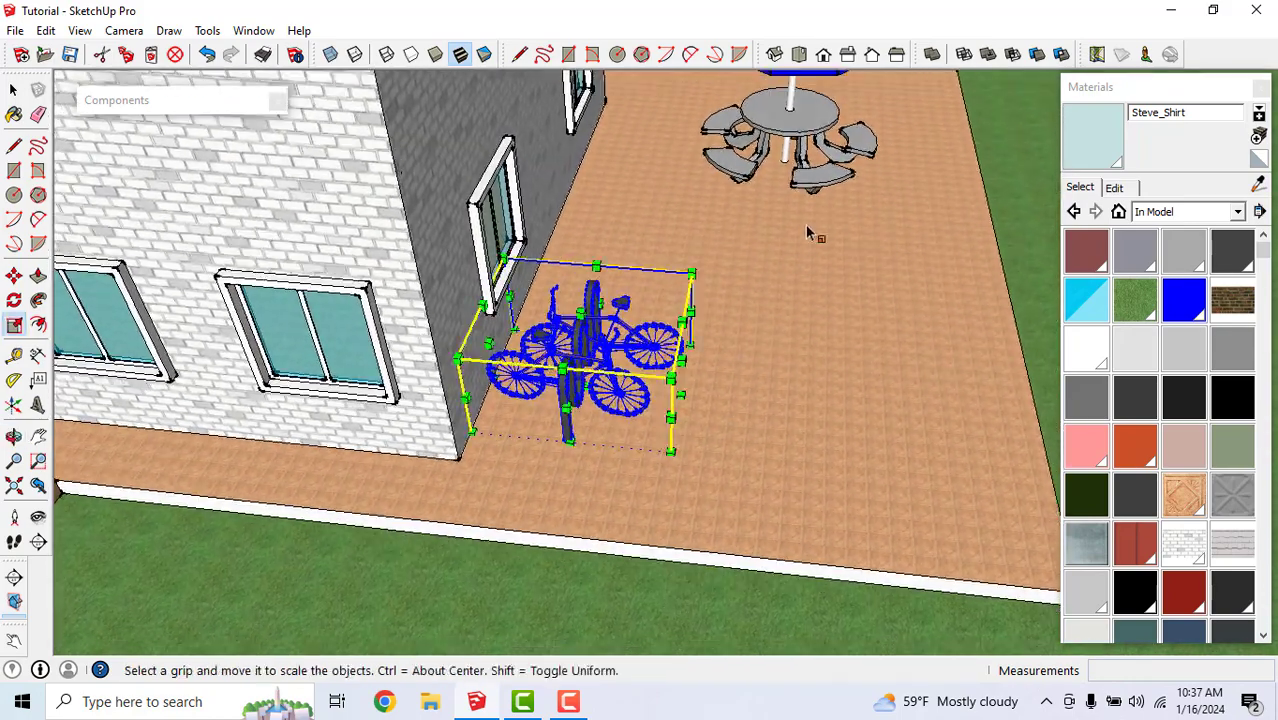
scroll(680, 405, up, 3)
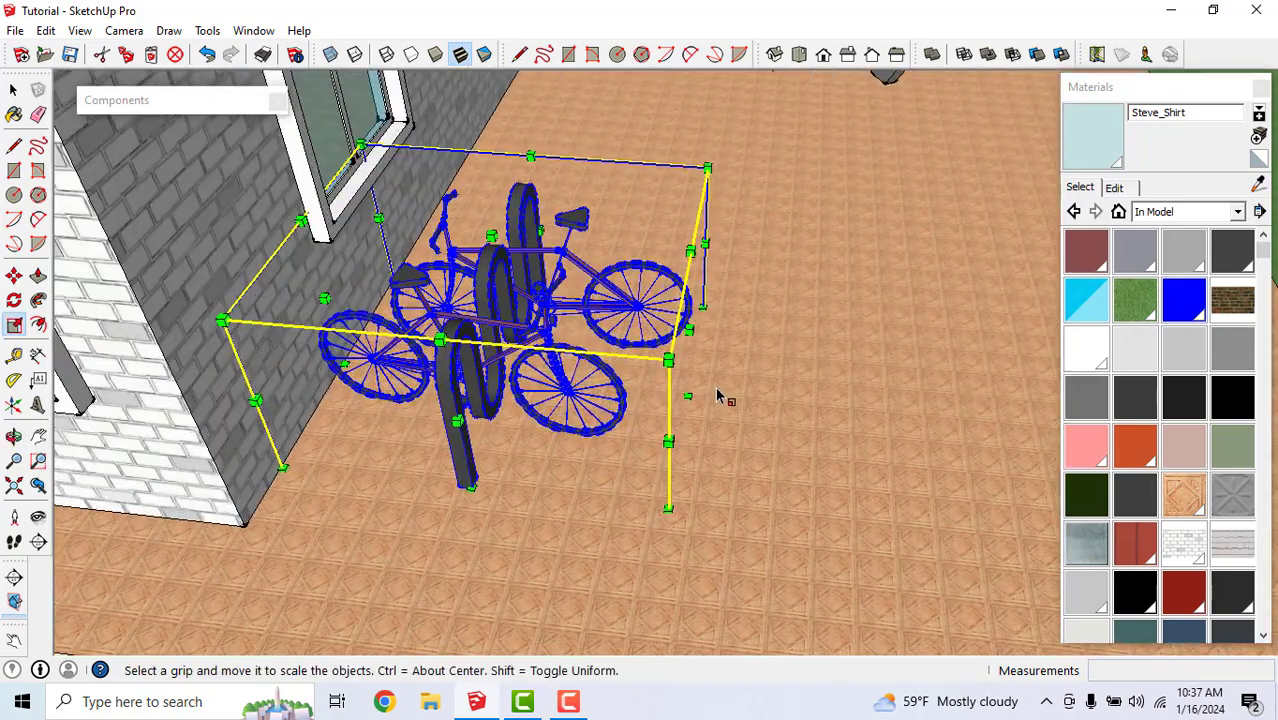
click(668, 360)
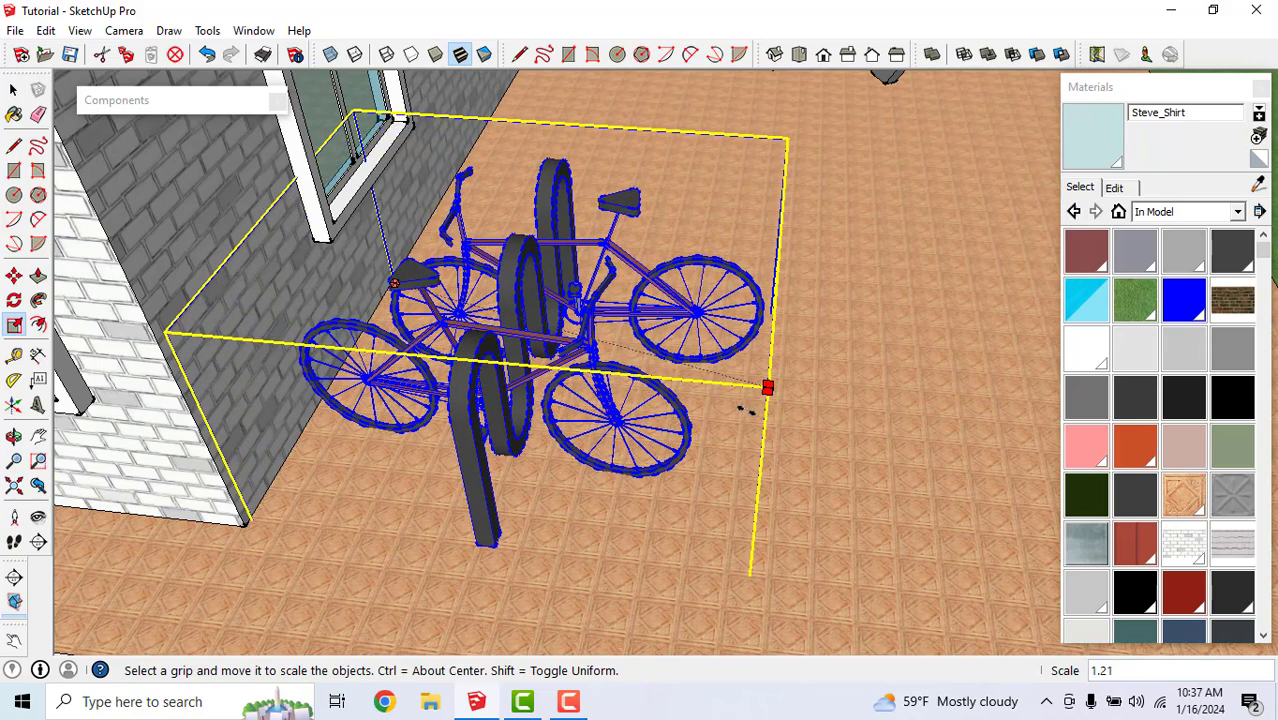
key(Escape)
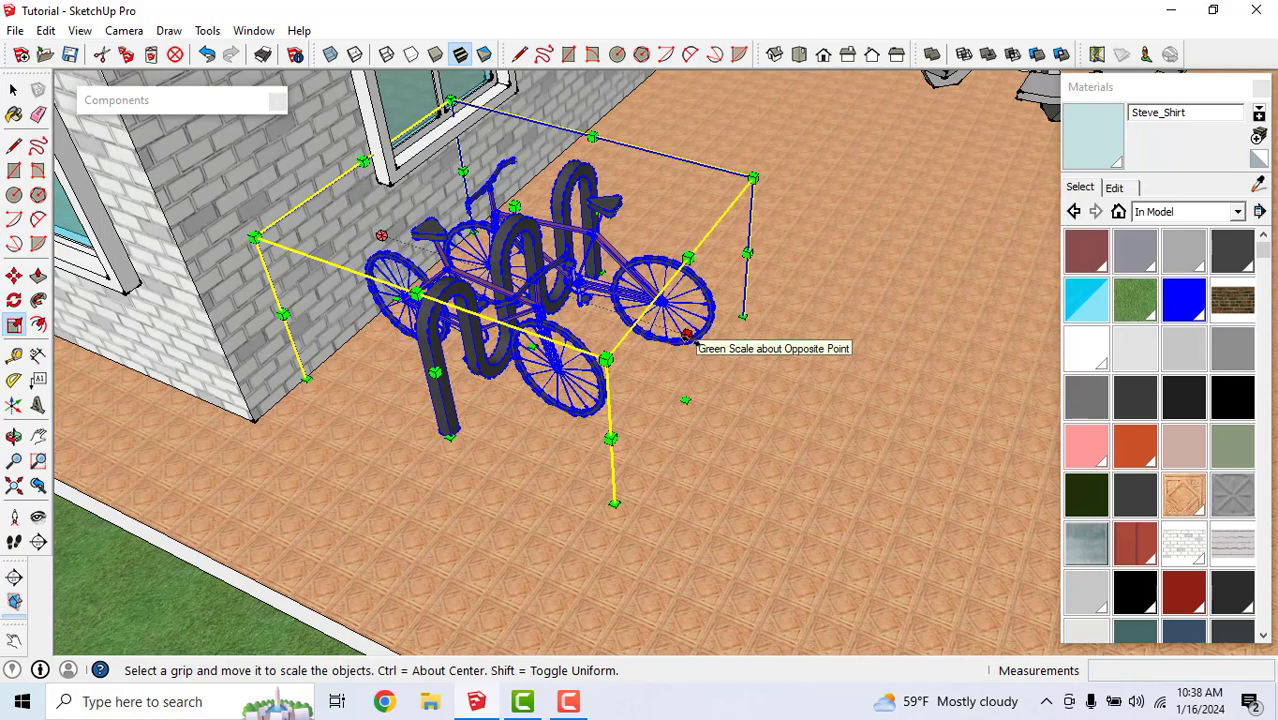
Try scaling the bike rack along the green axis from its outer side, finishing at a factor of 1.00
click(686, 335)
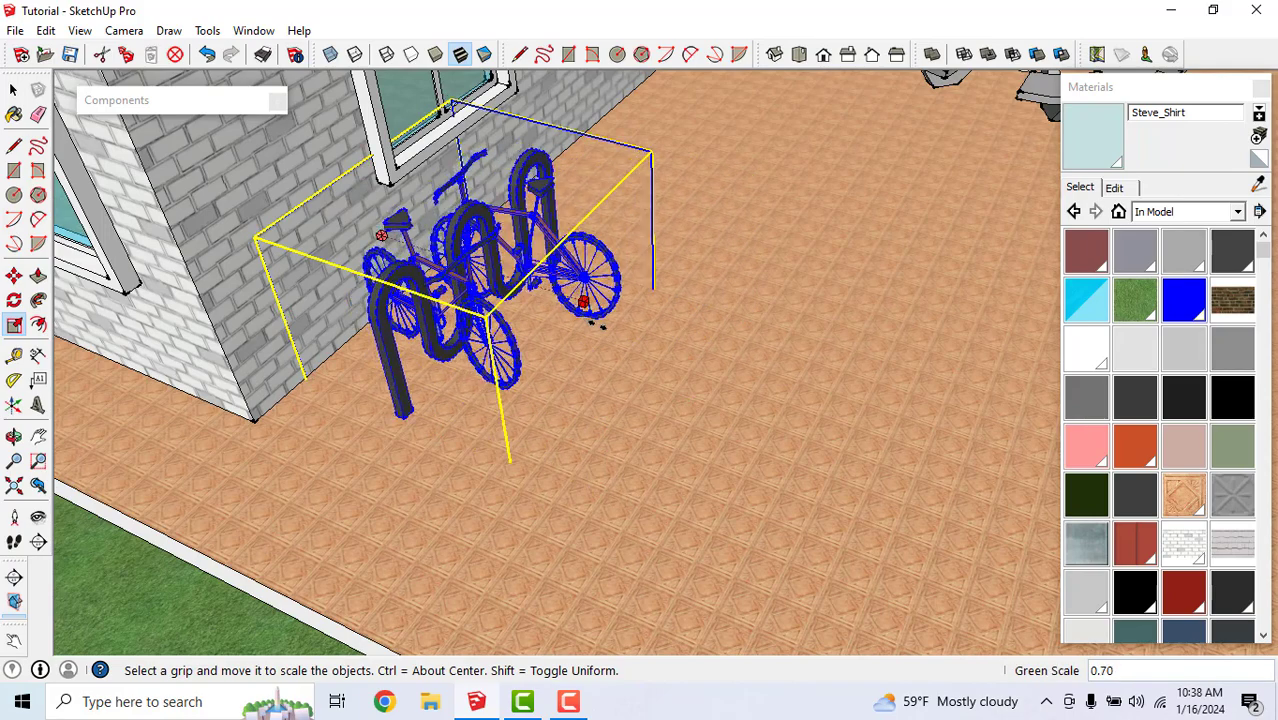
scroll(608, 335, up, 1)
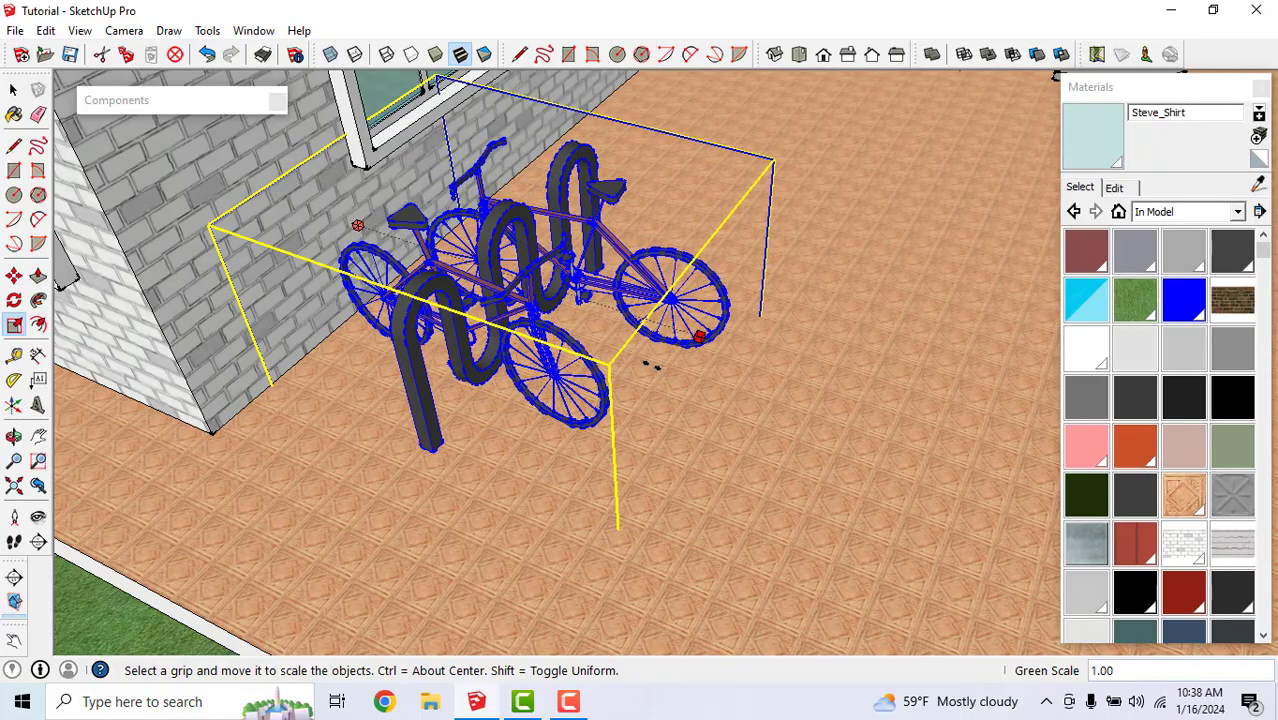
click(652, 366)
Examine the bike rack on the terrace from ground level and from above, and deselect it
scroll(660, 385, up, 2)
middle_drag(668, 402, 733, 277)
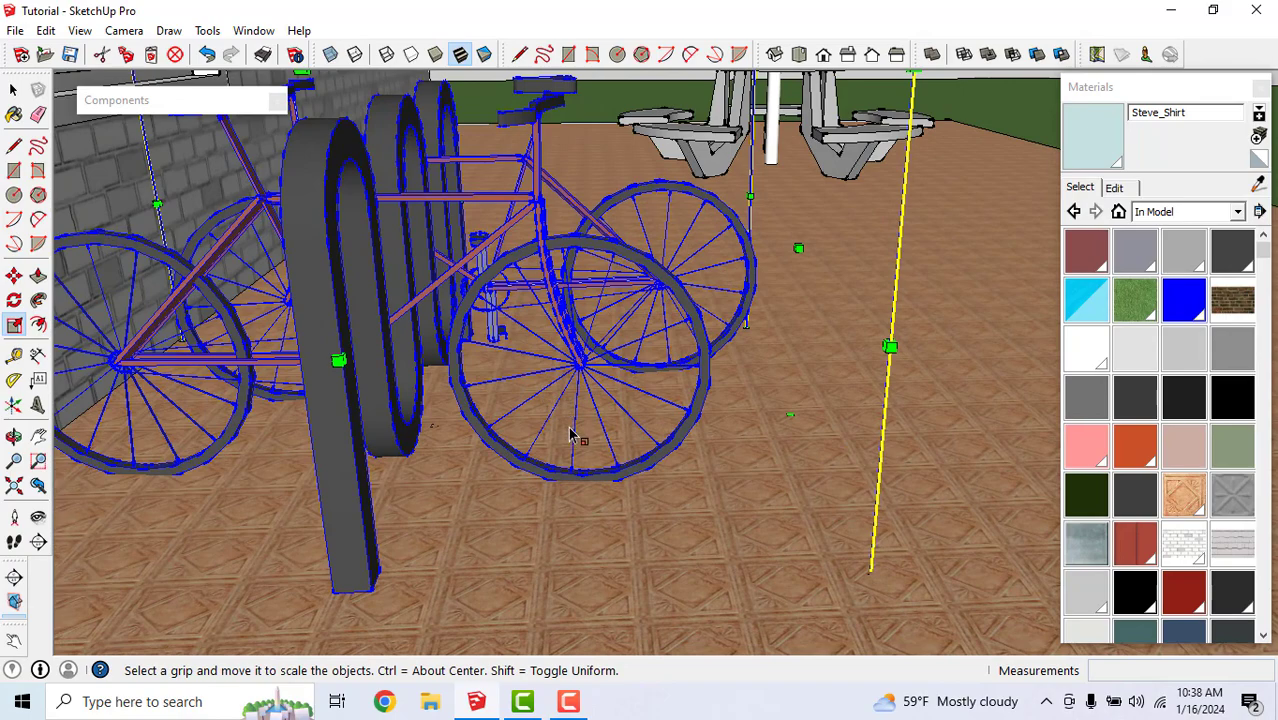
middle_drag(570, 435, 577, 250)
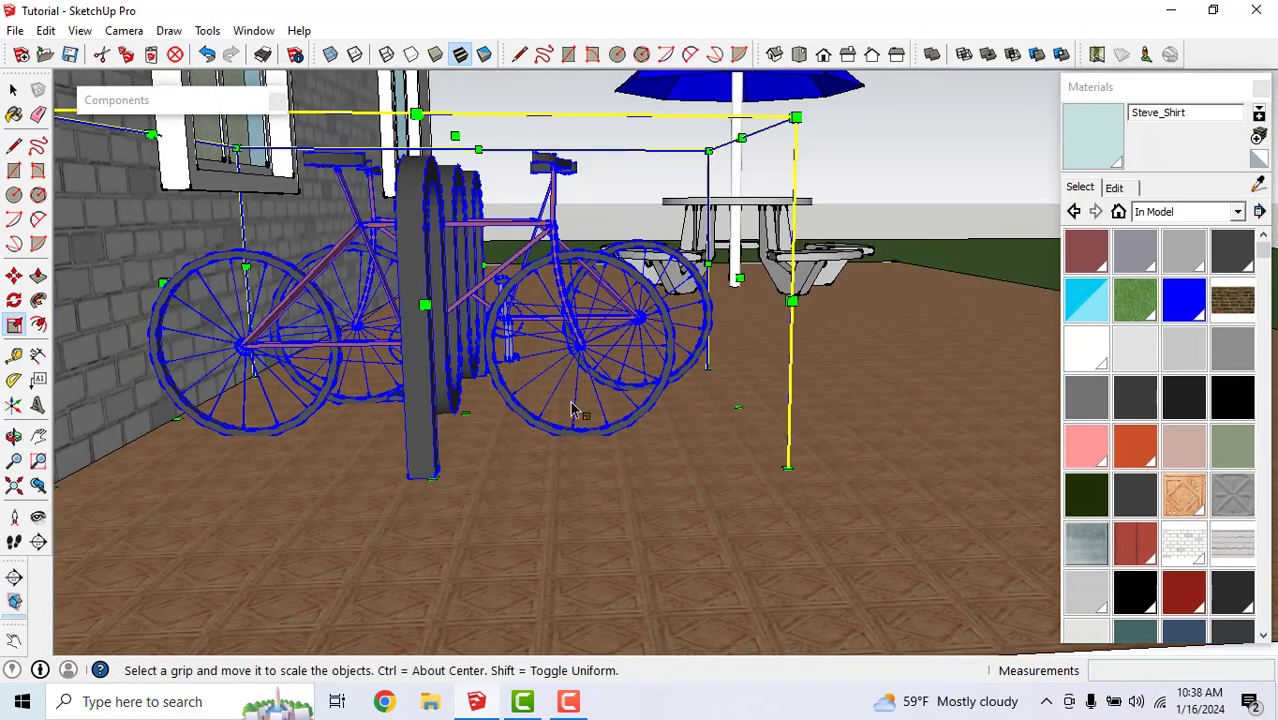
scroll(610, 380, down, 3)
middle_drag(610, 380, 597, 473)
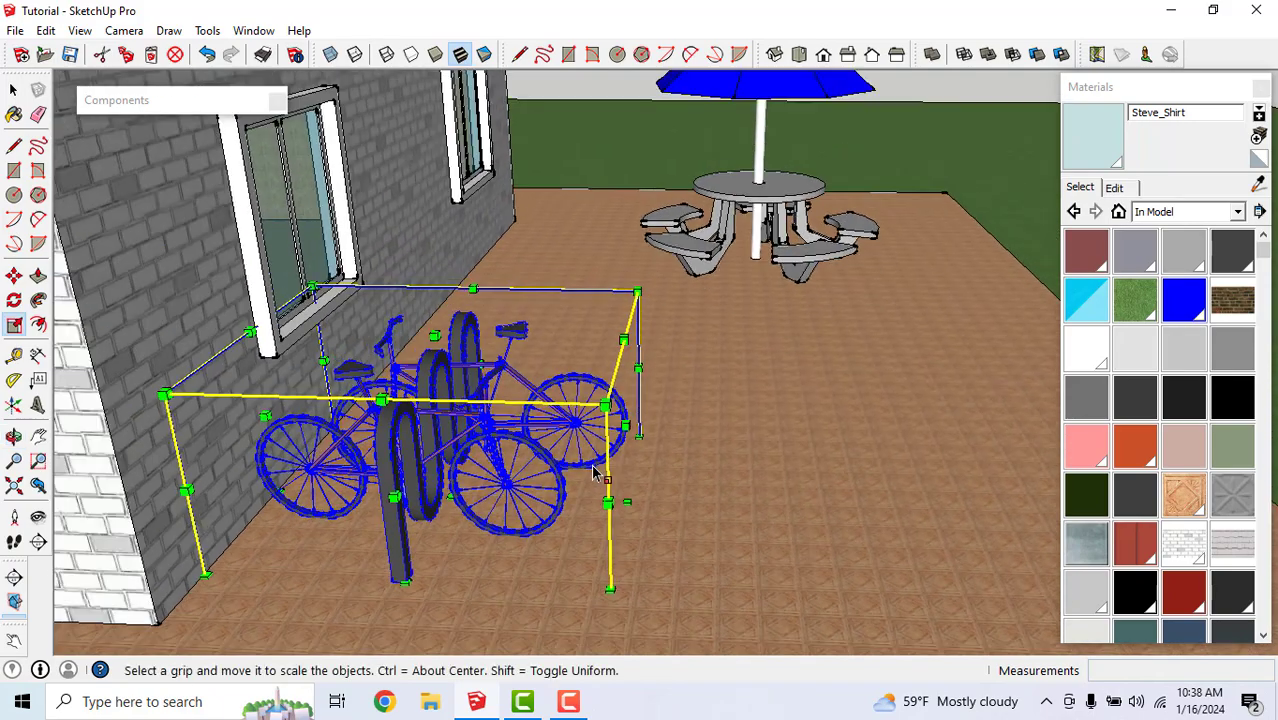
scroll(677, 410, down, 3)
middle_drag(718, 402, 520, 540)
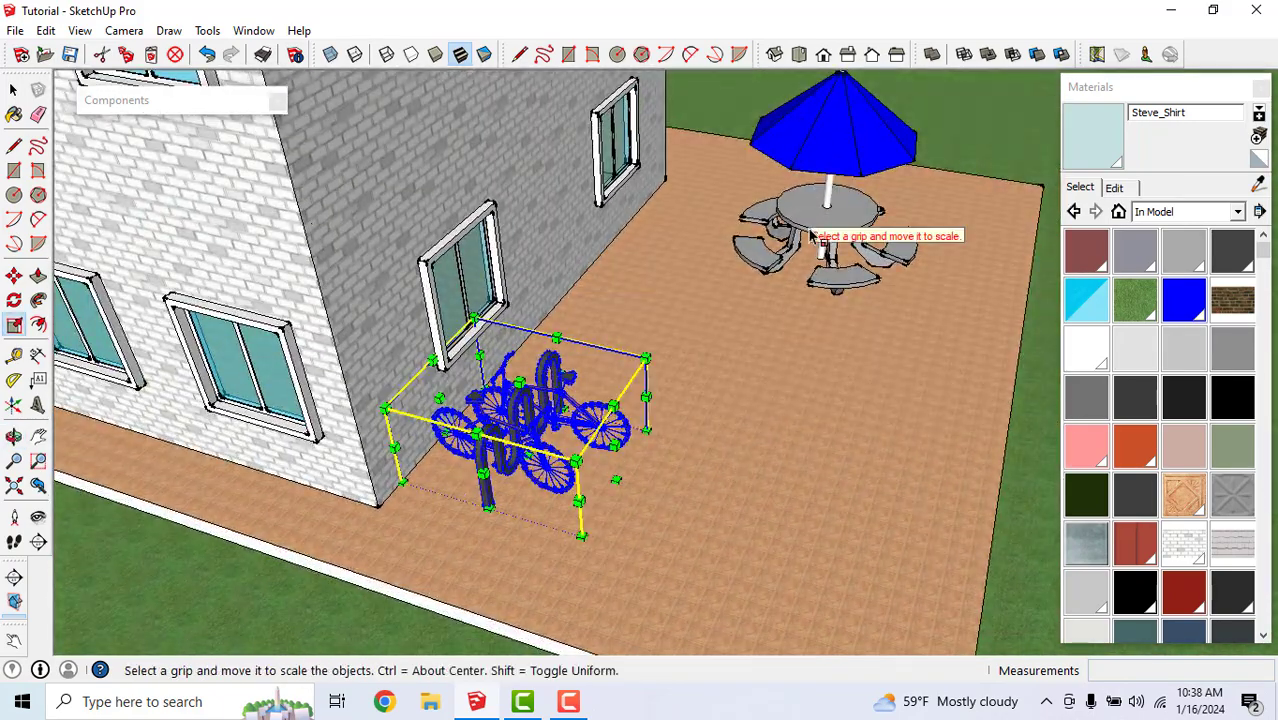
click(14, 91)
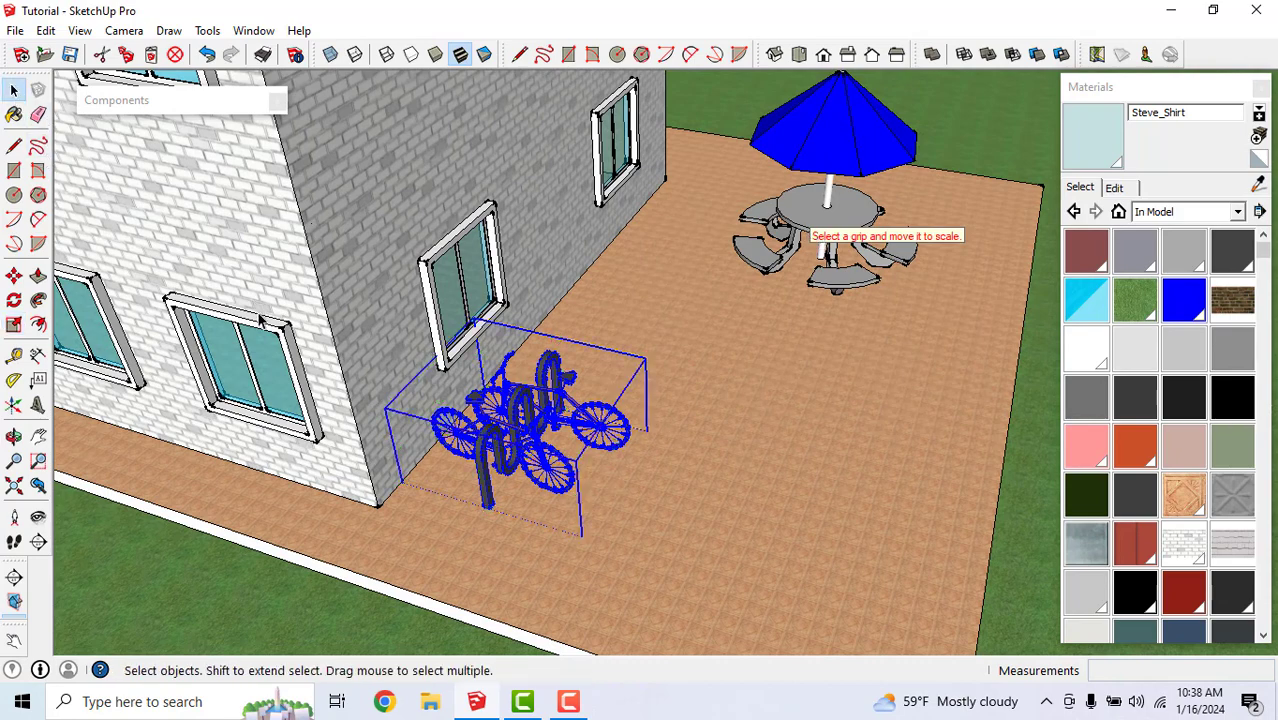
scroll(250, 304, down, 1)
scroll(828, 299, up, 2)
scroll(803, 314, down, 3)
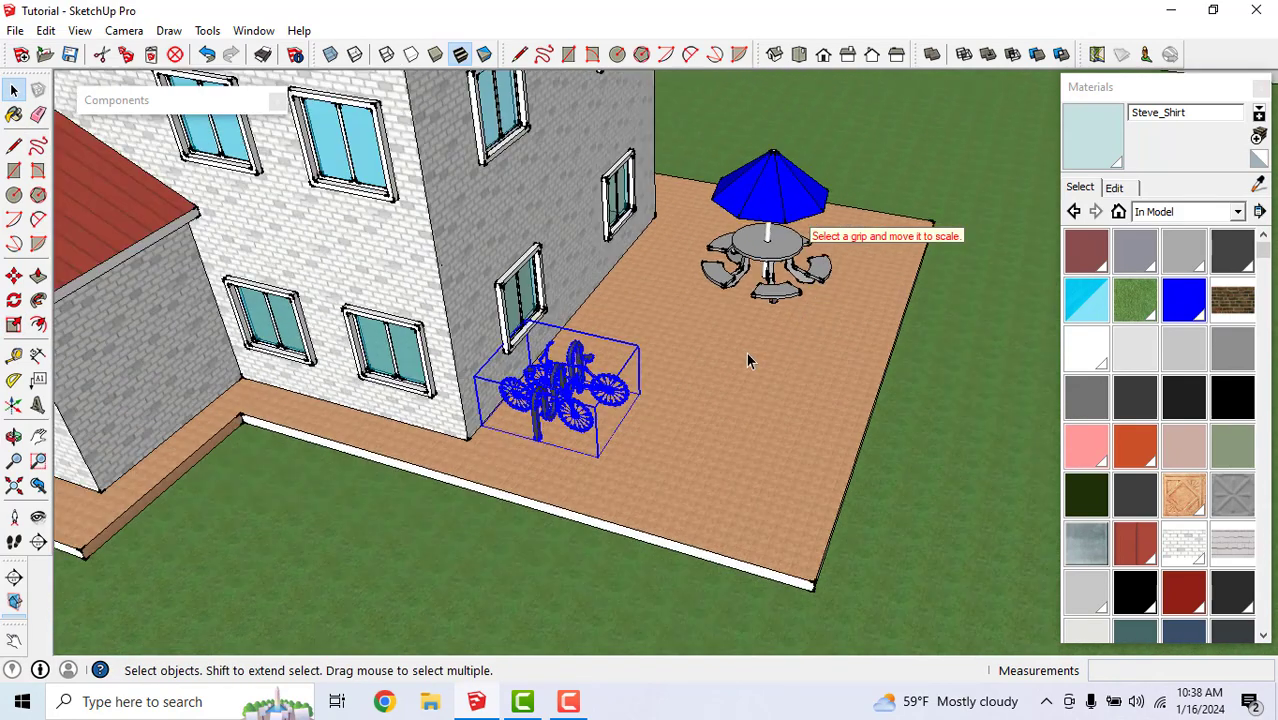
drag(748, 360, 758, 426)
Place the 2D woman in a red jacket from the component collection on the terrace beside the bike rack, and collapse the Components window
click(163, 102)
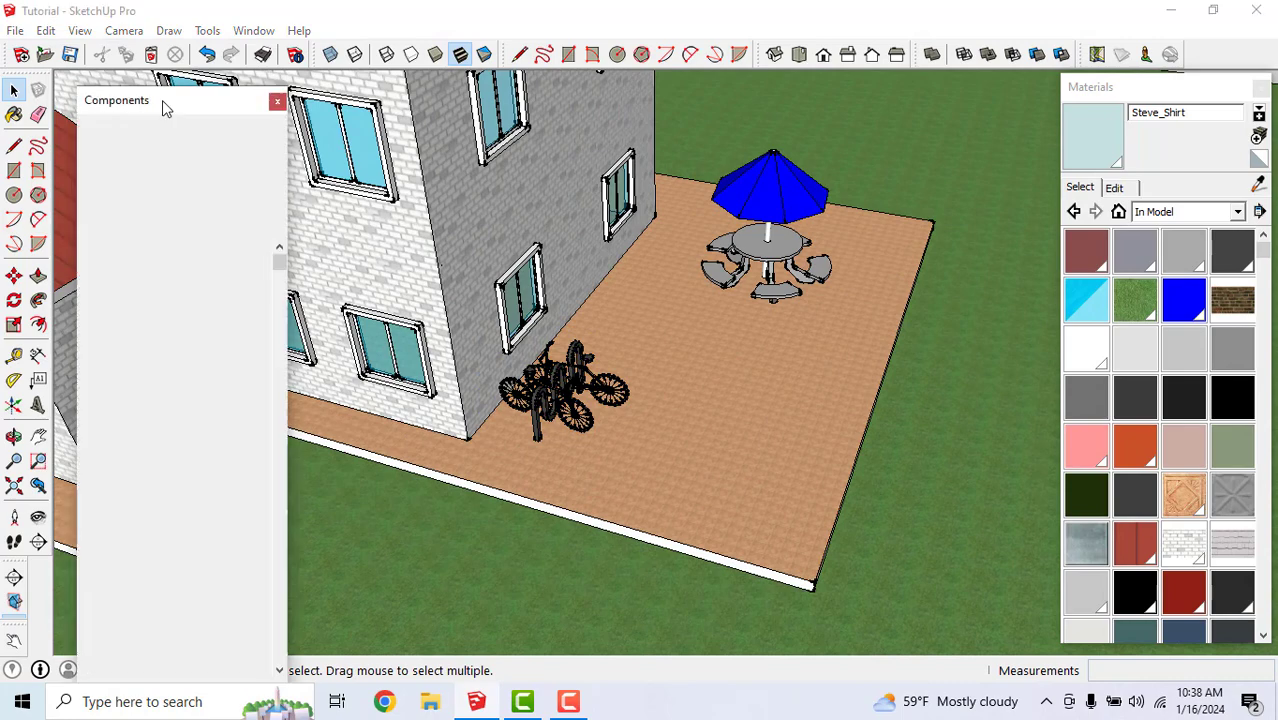
drag(279, 270, 276, 446)
click(157, 357)
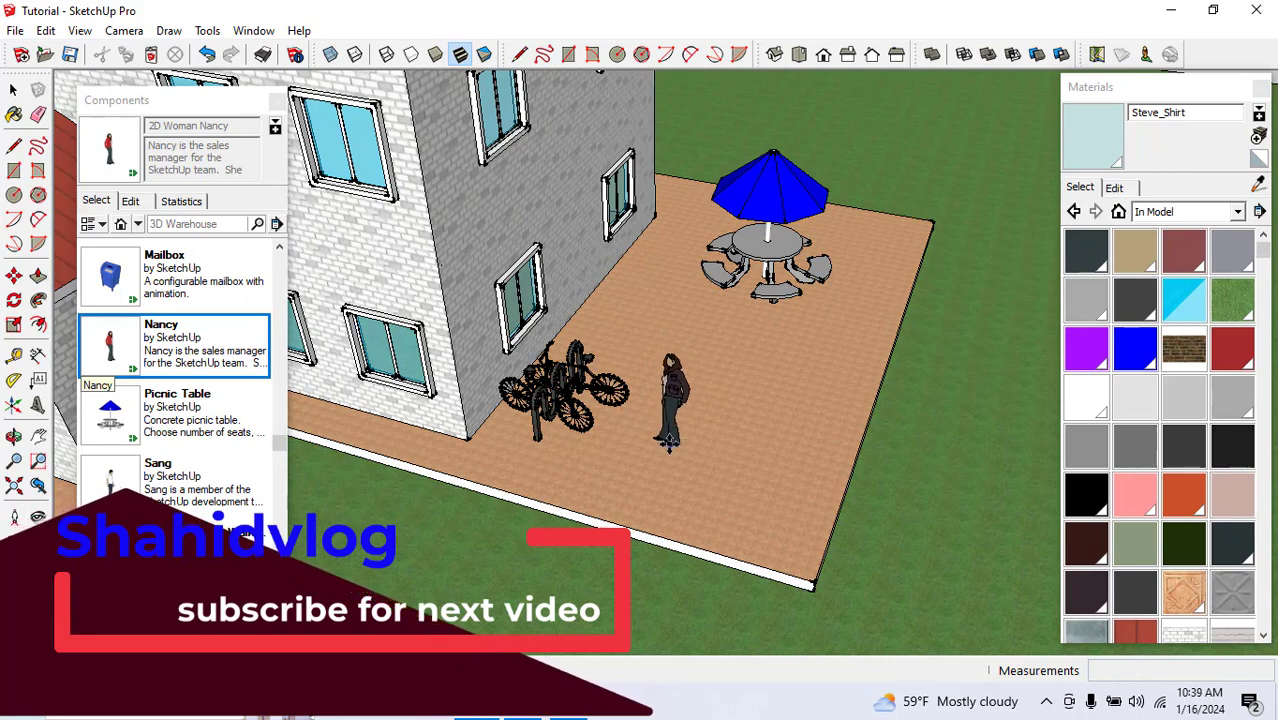
click(660, 440)
scroll(710, 482, up, 2)
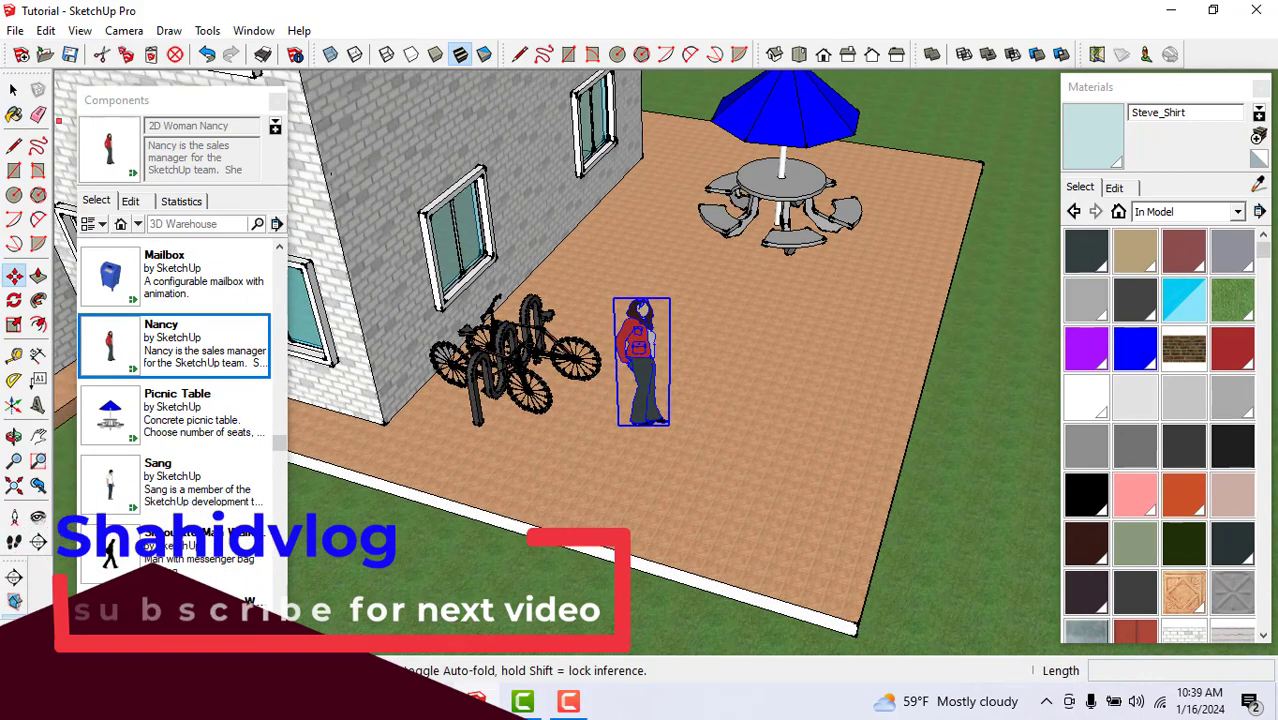
key(space)
click(197, 103)
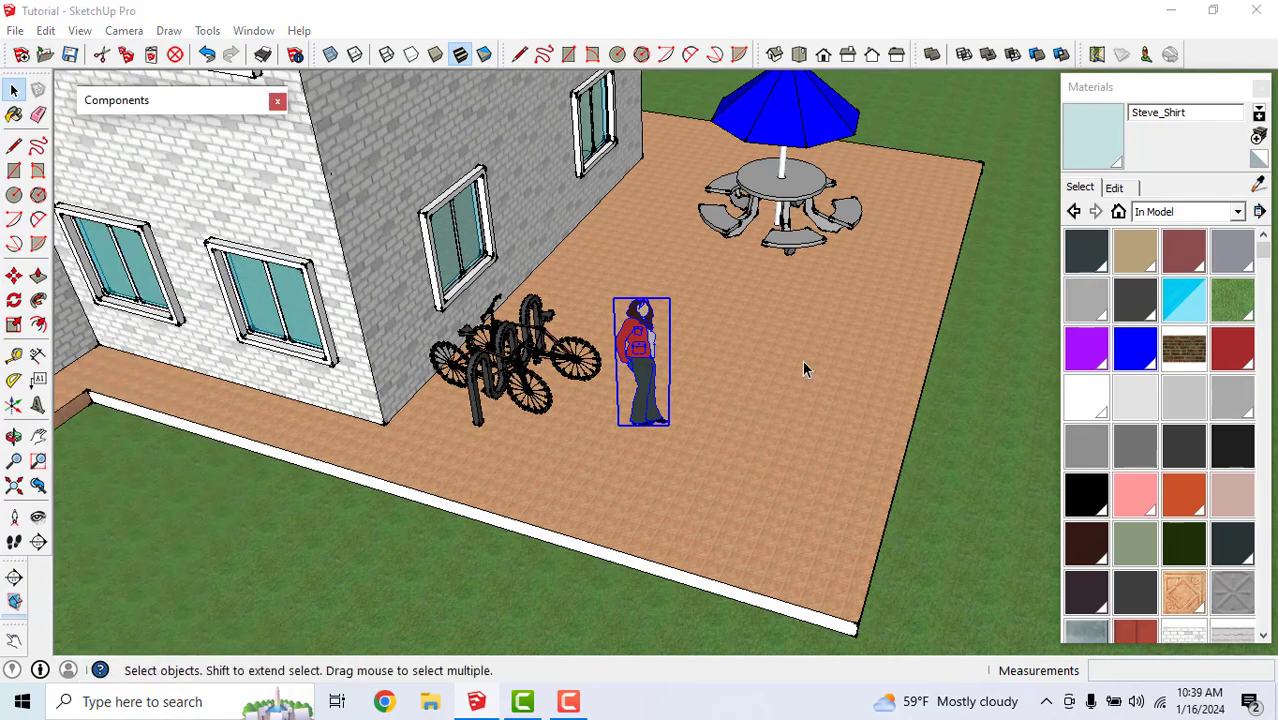
Deselect the woman figure and examine the furnished terrace up close and the whole house from afar
drag(817, 329, 843, 398)
scroll(830, 413, down, 2)
middle_drag(798, 422, 672, 384)
scroll(659, 377, up, 5)
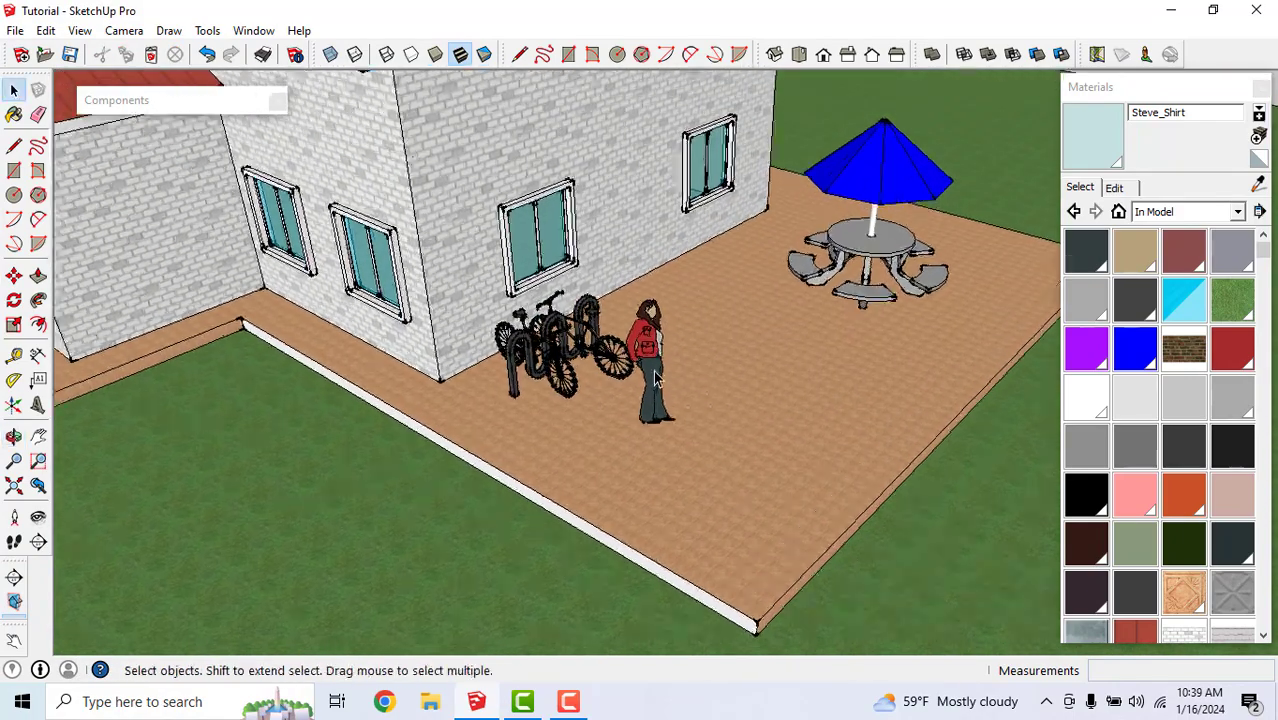
middle_drag(590, 376, 763, 342)
scroll(722, 333, down, 5)
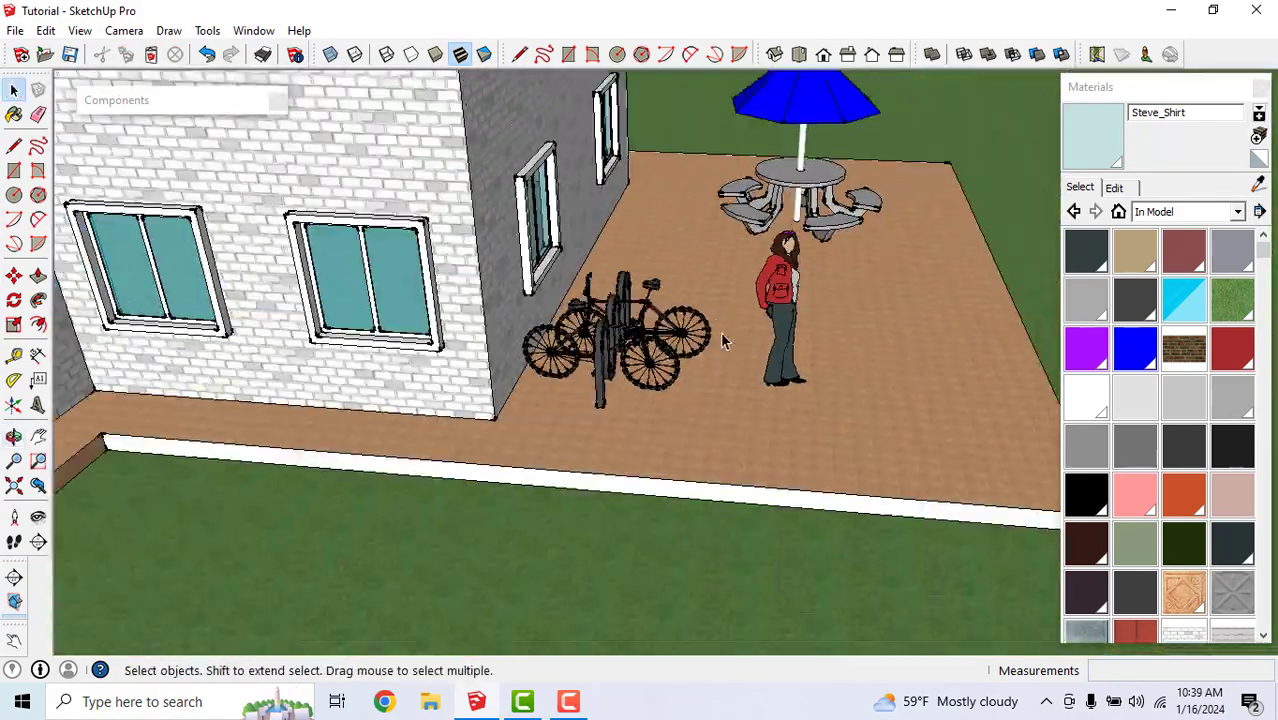
middle_drag(848, 375, 860, 250)
scroll(780, 318, down, 3)
scroll(785, 333, down, 3)
scroll(870, 235, up, 4)
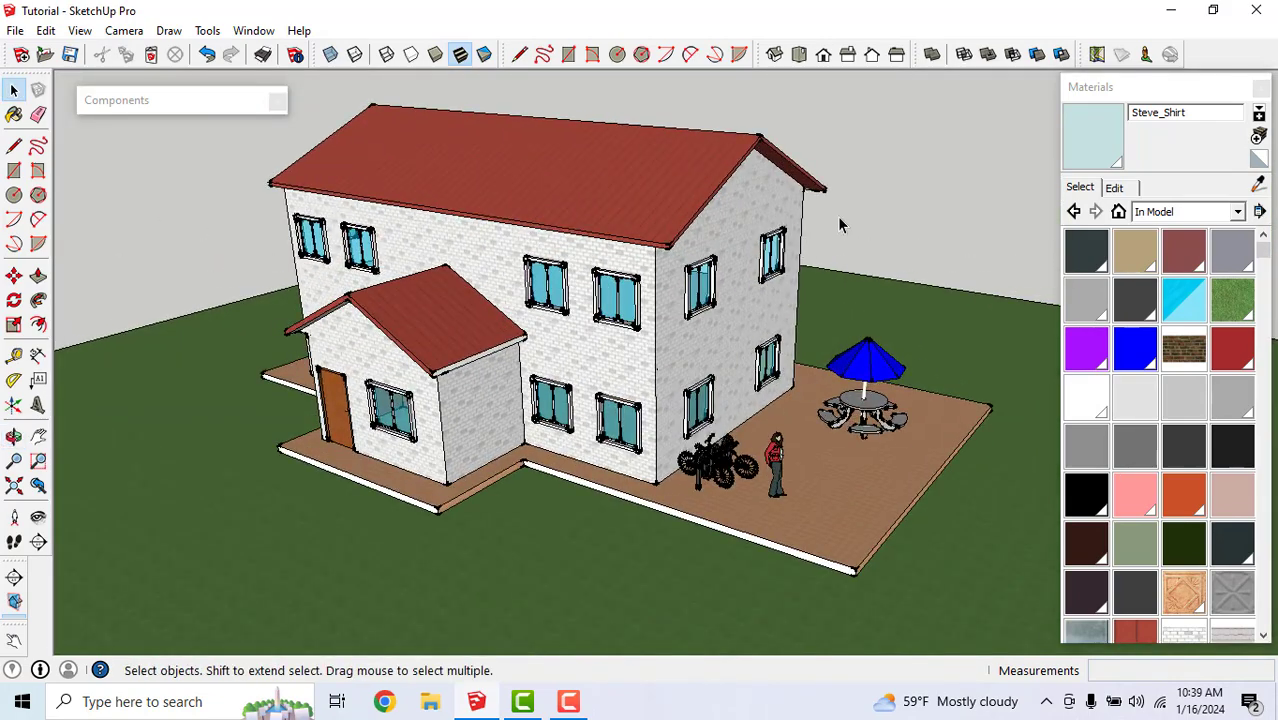
scroll(840, 226, up, 2)
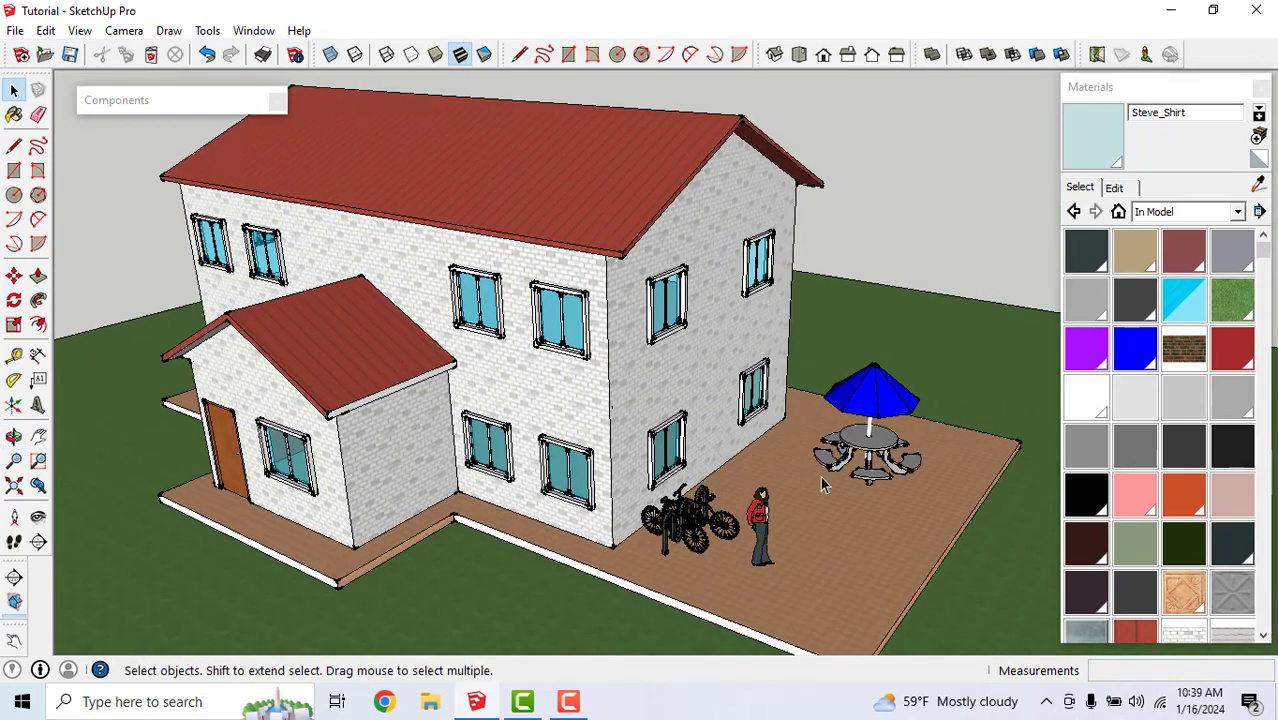